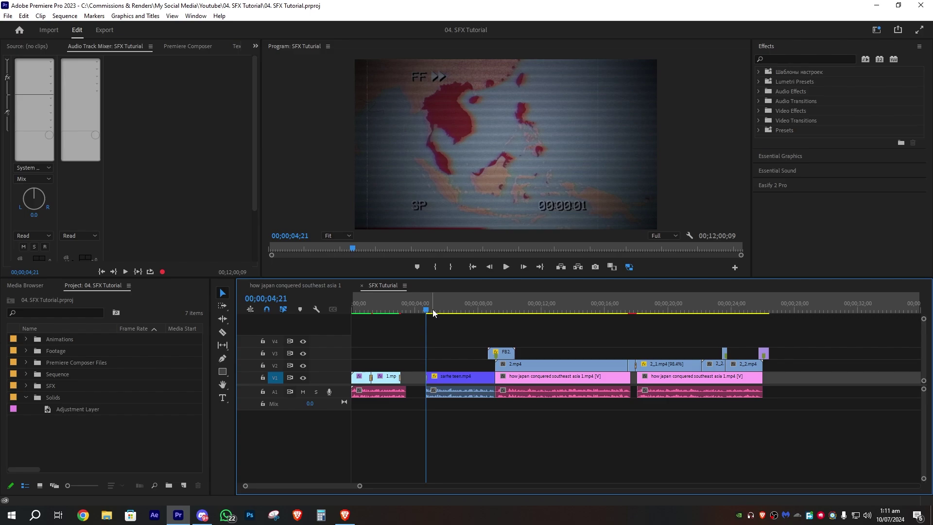
Add nine standard audio tracks after Audio 1 and one video track after Video 4, with the playhead at the sequence start
{"action": "left_click_drag", "start_coordinate": [433, 313], "coordinate": [358, 309]}
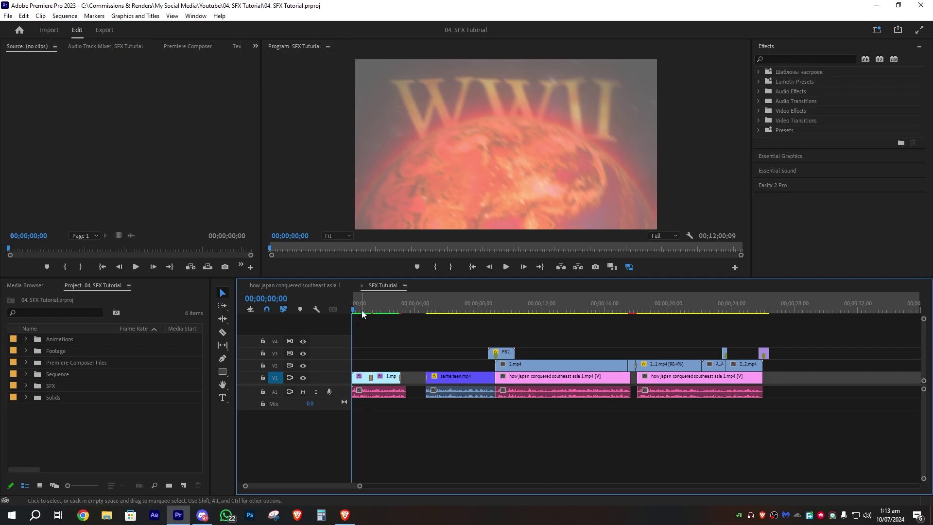
{"action": "right_click", "coordinate": [341, 390]}
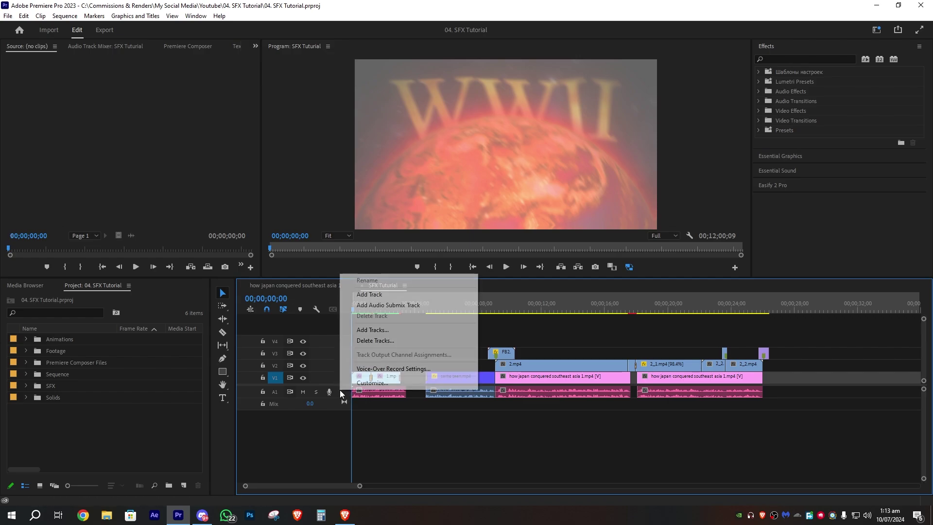
{"action": "left_click", "coordinate": [370, 330]}
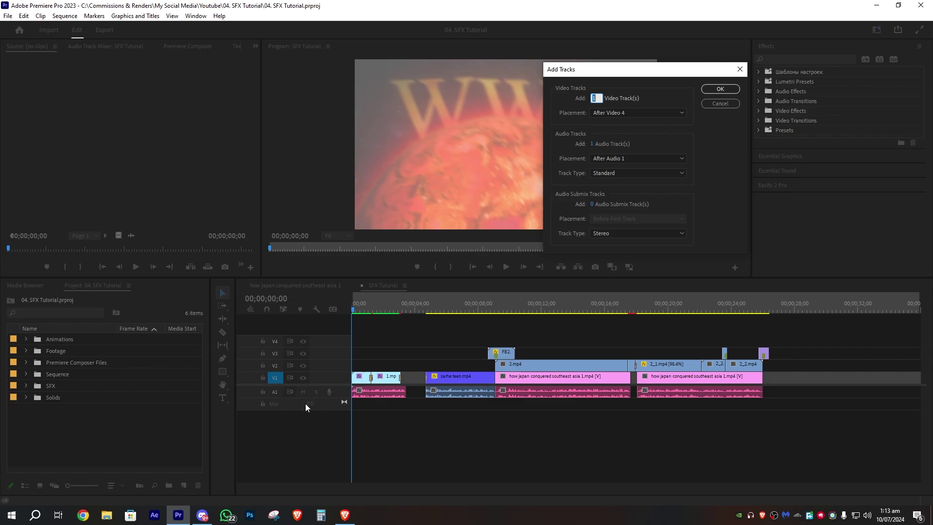
{"action": "left_click", "coordinate": [593, 144]}
{"action": "type", "text": "9"}
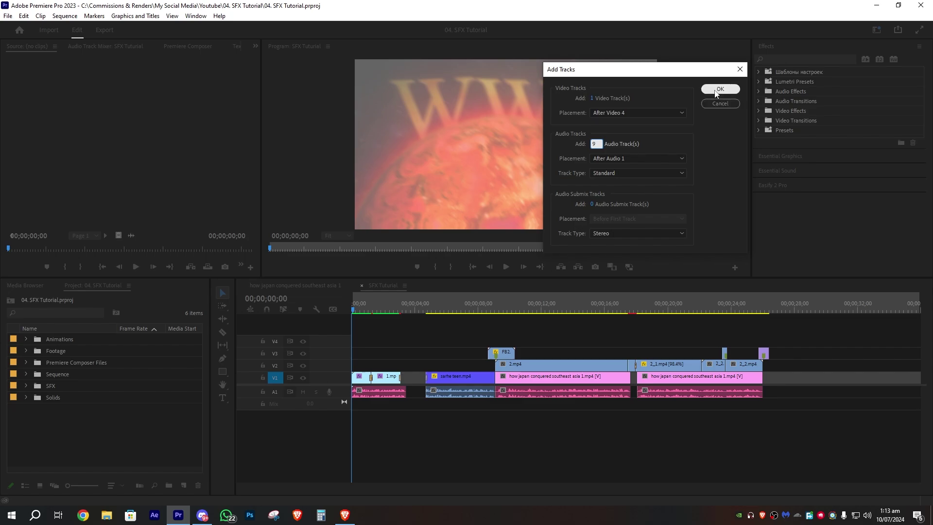
{"action": "left_click", "coordinate": [716, 90]}
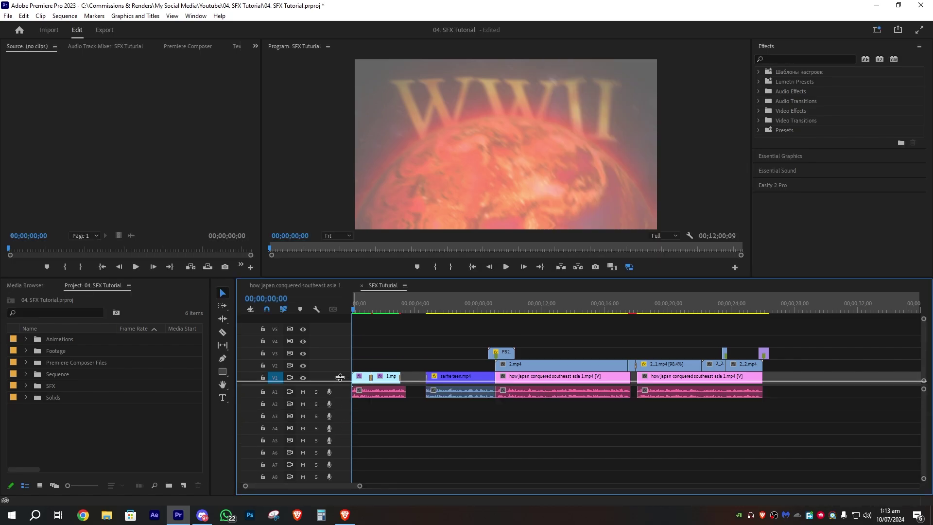
{"action": "scroll", "coordinate": [340, 384], "scroll_direction": "down", "scroll_amount": 3}
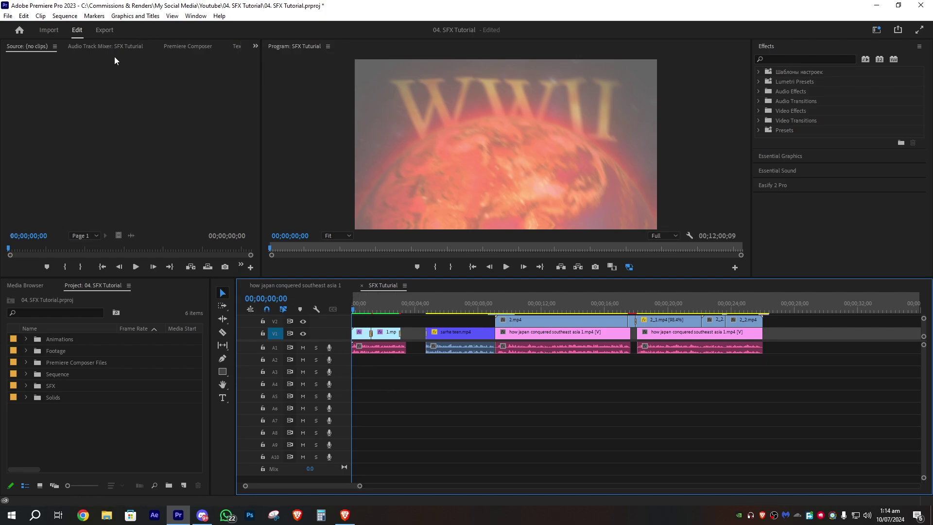
Show the Audio Track Mixer for the SFX Tutorial sequence and close its panel
{"action": "left_click", "coordinate": [97, 46]}
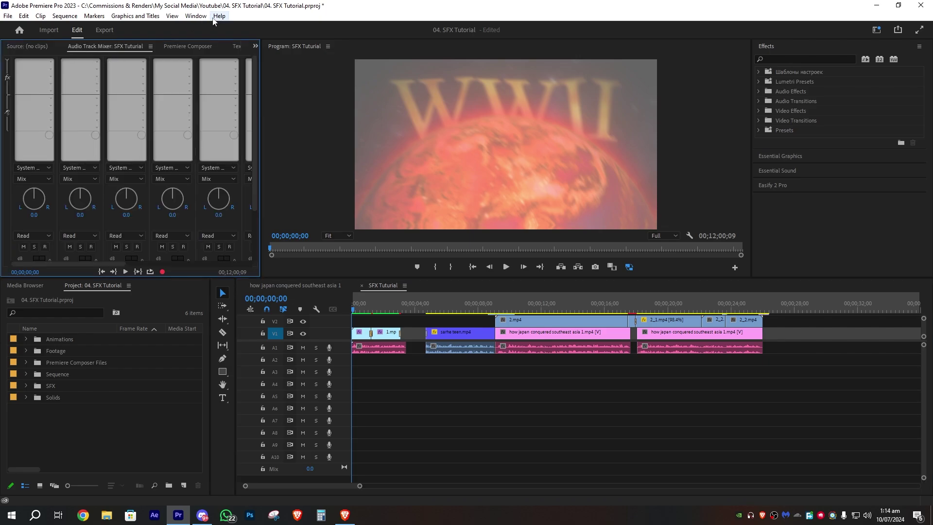
{"action": "left_click", "coordinate": [150, 46]}
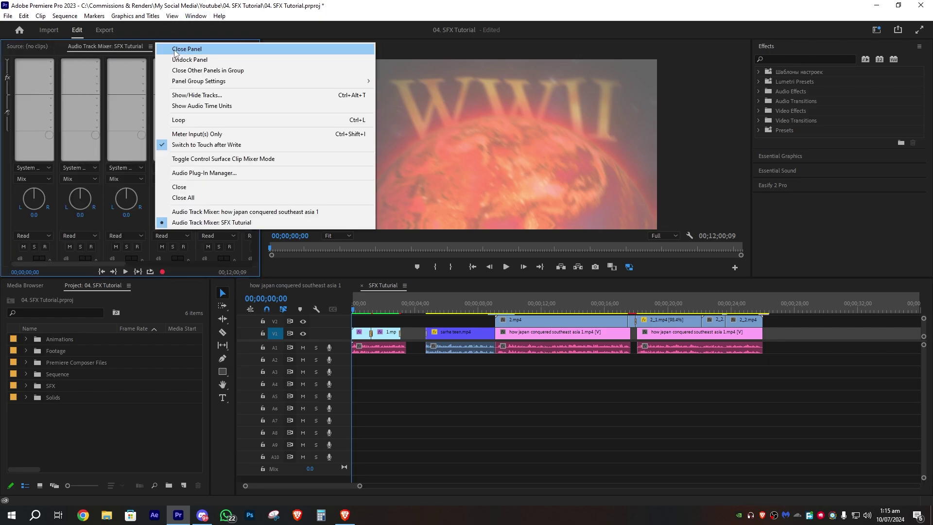
{"action": "left_click", "coordinate": [175, 50]}
Close the "how japan conquered southeast asia 1" sequence, leaving only the SFX Tutorial sequence open
{"action": "left_click", "coordinate": [196, 15]}
{"action": "mouse_move", "coordinate": [219, 127]}
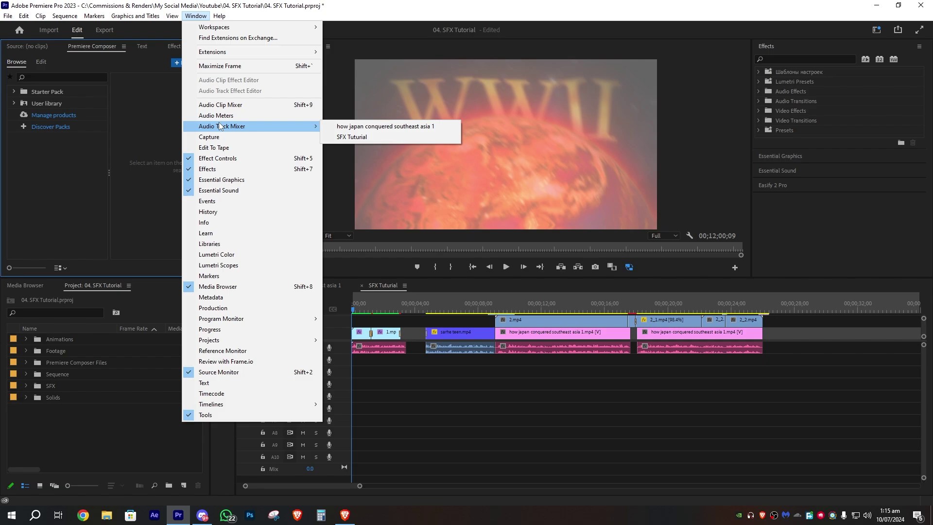
{"action": "left_click", "coordinate": [382, 286]}
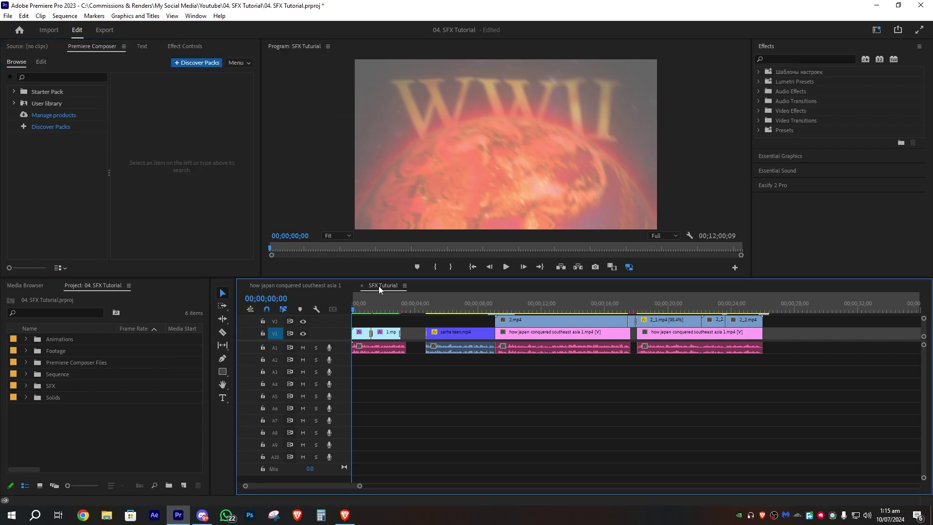
{"action": "middle_click", "coordinate": [311, 288]}
Open the Audio Track Mixer for the SFX Tutorial sequence and place it directly after Premiere Composer in its panel group
{"action": "left_click", "coordinate": [193, 16]}
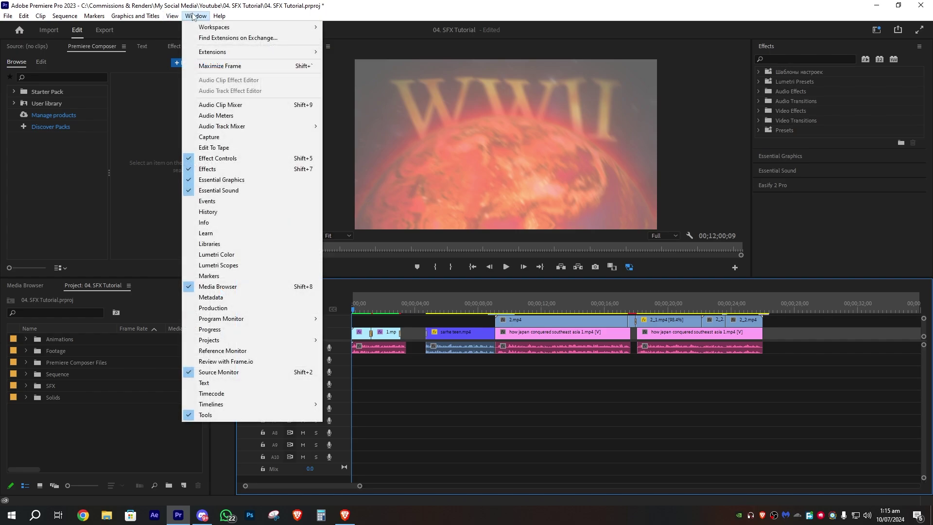
{"action": "mouse_move", "coordinate": [241, 127]}
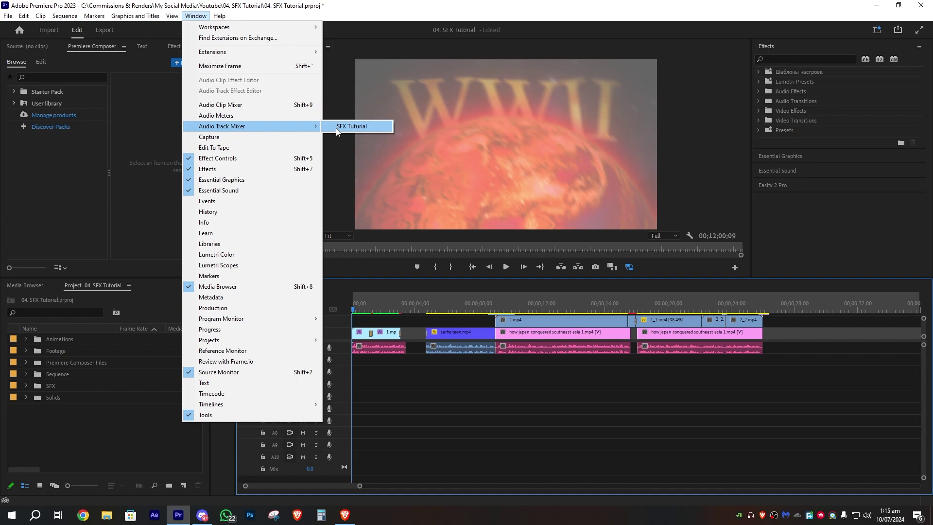
{"action": "left_click", "coordinate": [338, 128]}
{"action": "left_click_drag", "start_coordinate": [174, 45], "coordinate": [105, 45]}
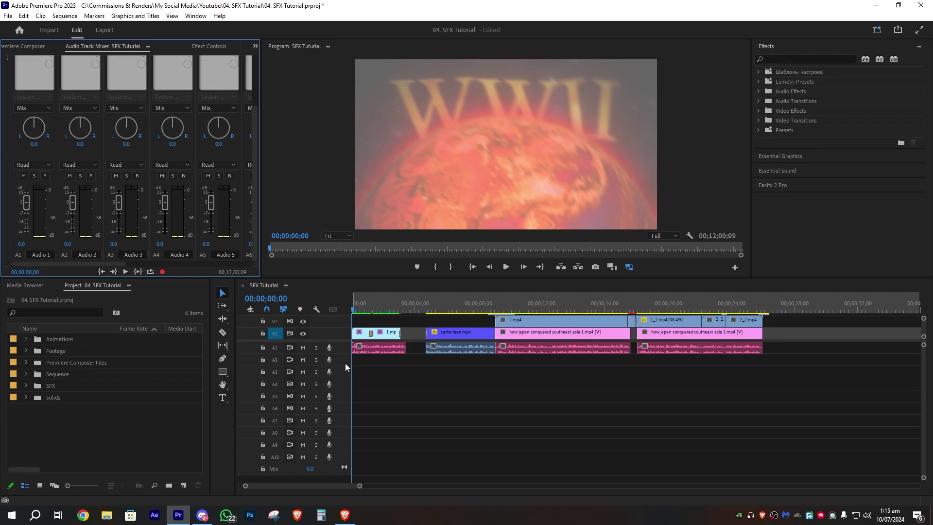
Add the Studio Reverb effect to the first effect slot of the Audio 2 track in the mixer
{"action": "scroll", "coordinate": [219, 166], "scroll_direction": "up", "scroll_amount": 3}
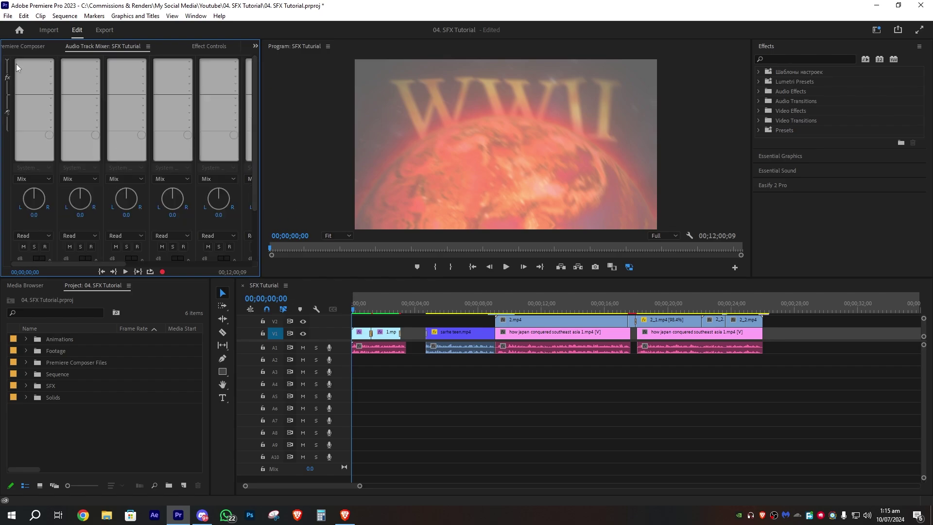
{"action": "scroll", "coordinate": [194, 211], "scroll_direction": "down", "scroll_amount": 3}
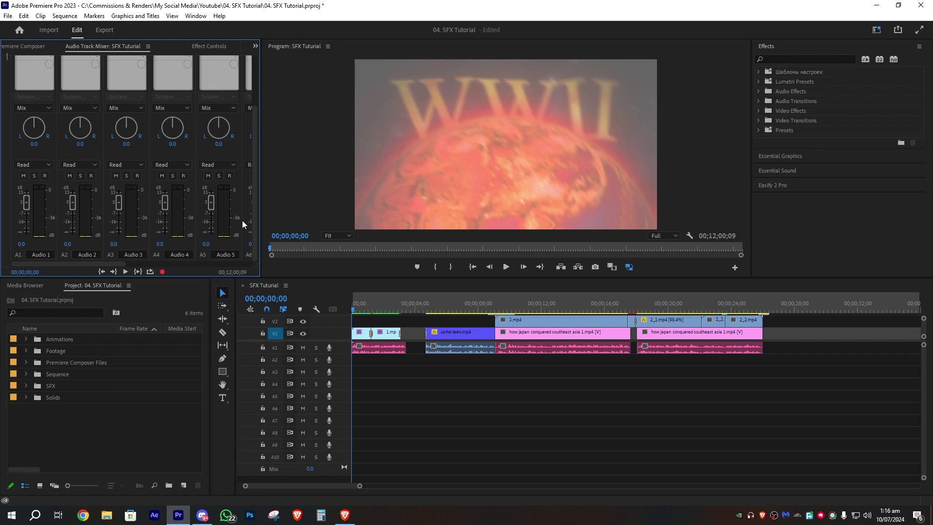
{"action": "scroll", "coordinate": [255, 191], "scroll_direction": "up", "scroll_amount": 3}
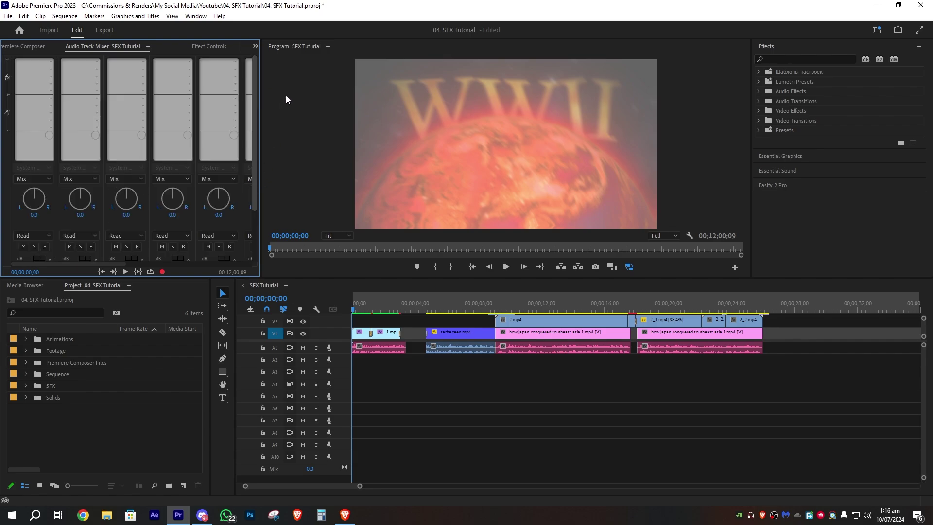
{"action": "left_click", "coordinate": [97, 62]}
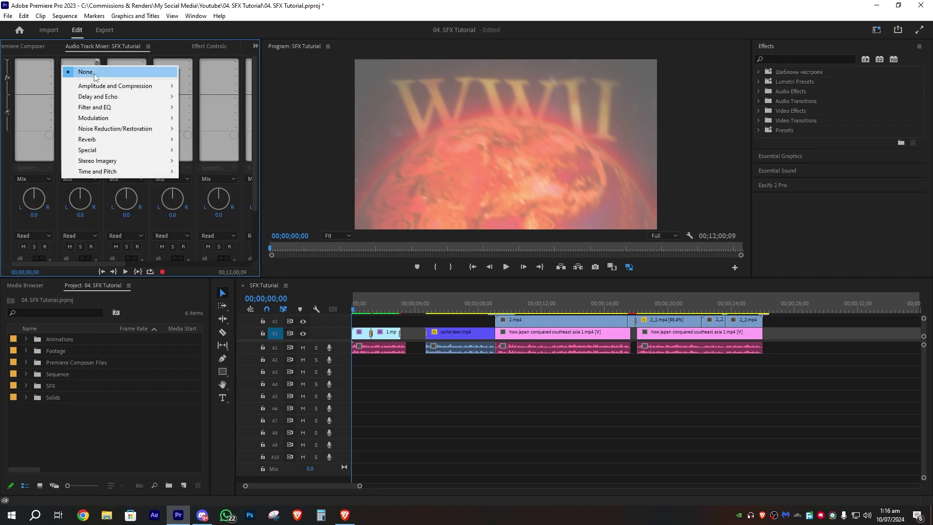
{"action": "mouse_move", "coordinate": [95, 139]}
{"action": "left_click", "coordinate": [209, 150]}
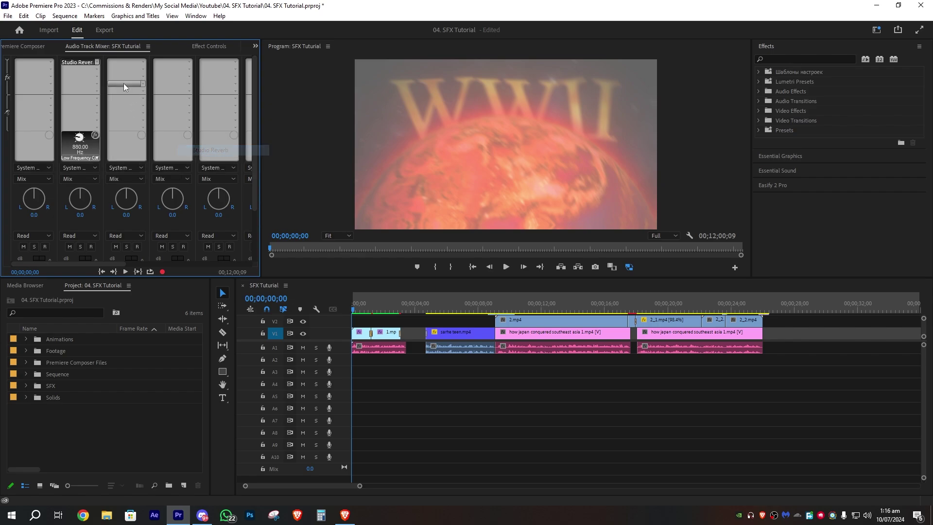
Set Audio 2's Studio Reverb to a decay of 4995.4 ms and a wet level of 50%, keeping the (Default) preset selected
{"action": "double_click", "coordinate": [76, 62]}
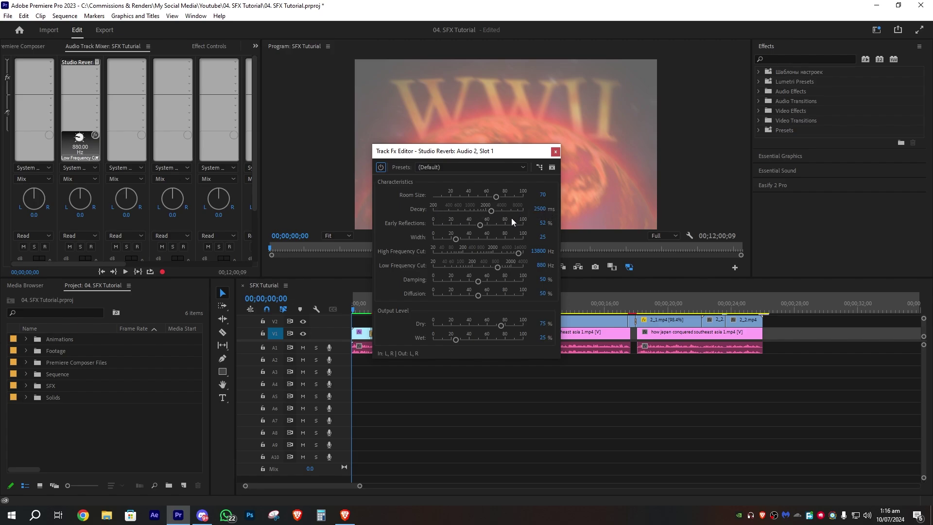
{"action": "left_click_drag", "start_coordinate": [508, 210], "coordinate": [508, 210]}
{"action": "left_click_drag", "start_coordinate": [477, 341], "coordinate": [478, 340]}
{"action": "left_click", "coordinate": [522, 168]}
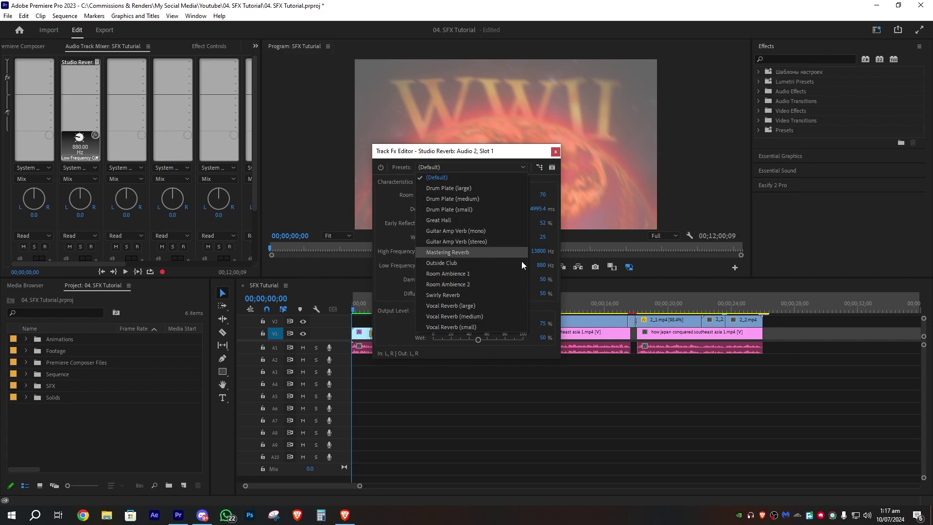
{"action": "left_click", "coordinate": [509, 178]}
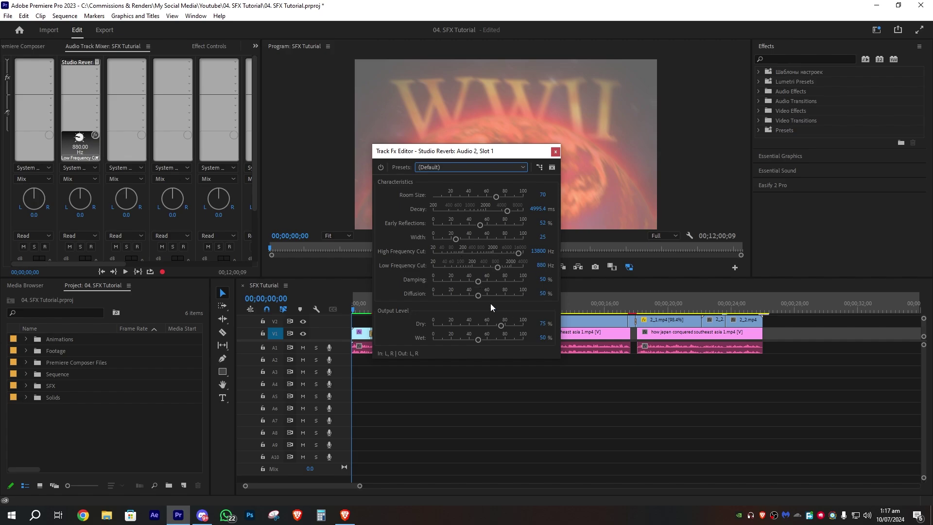
{"action": "left_click", "coordinate": [555, 153]}
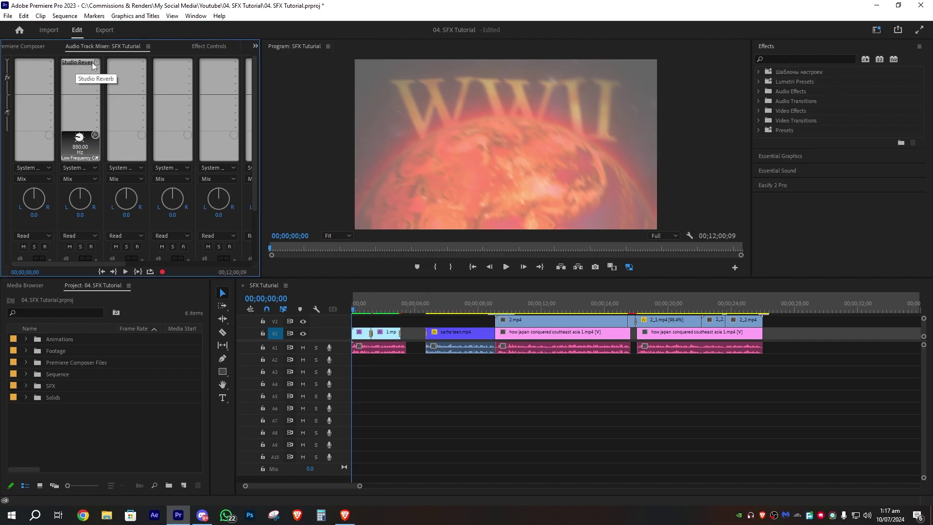
Copy the Studio Reverb track effect from Audio 2 and paste it onto Audio 3 and Audio 4
{"action": "right_click", "coordinate": [75, 63]}
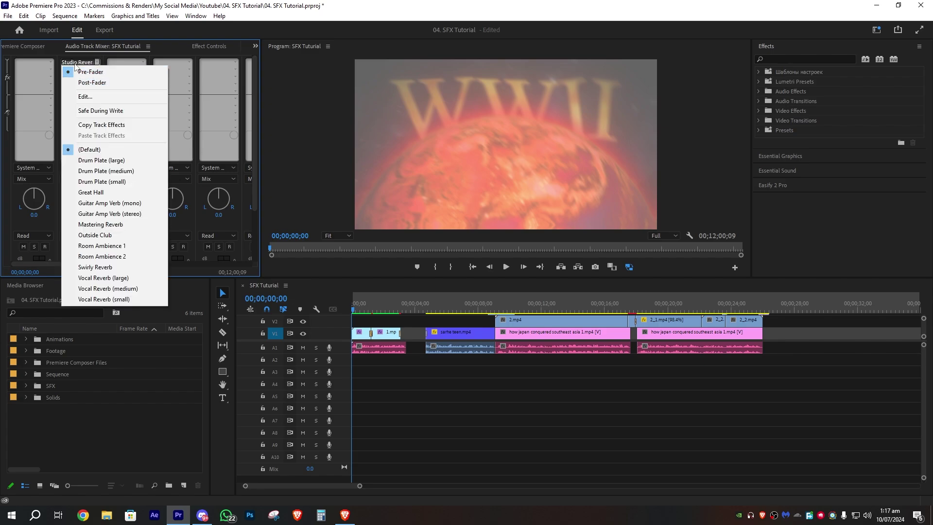
{"action": "left_click", "coordinate": [149, 62]}
{"action": "right_click", "coordinate": [84, 63]}
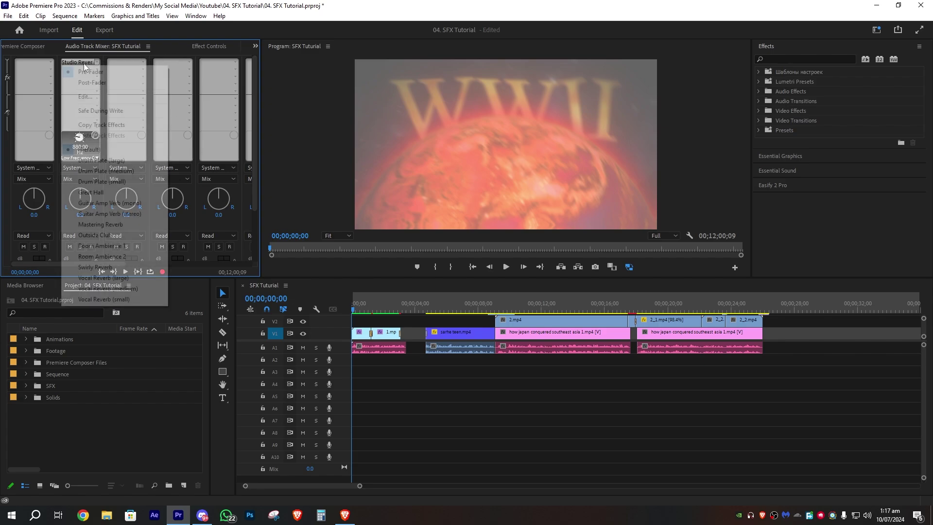
{"action": "left_click", "coordinate": [104, 125]}
{"action": "right_click", "coordinate": [121, 60]}
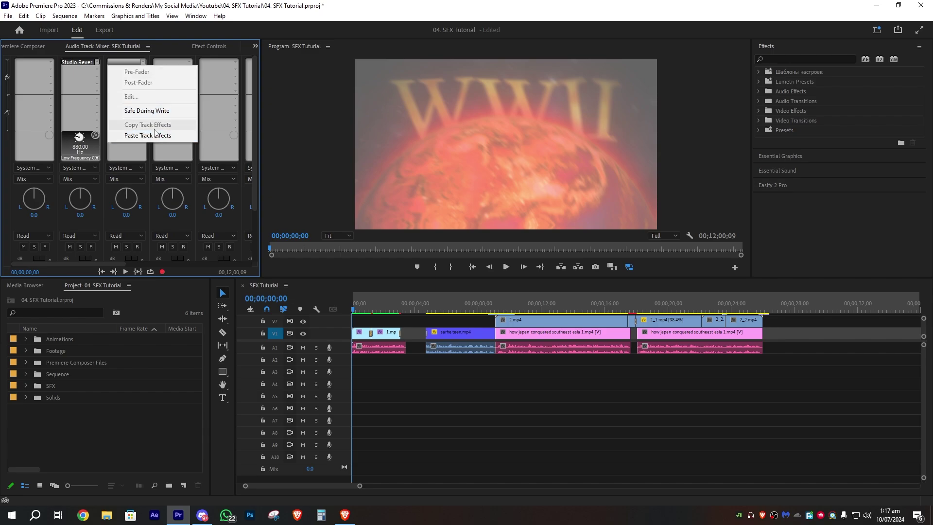
{"action": "left_click", "coordinate": [155, 135]}
{"action": "right_click", "coordinate": [168, 61]}
{"action": "left_click", "coordinate": [201, 135]}
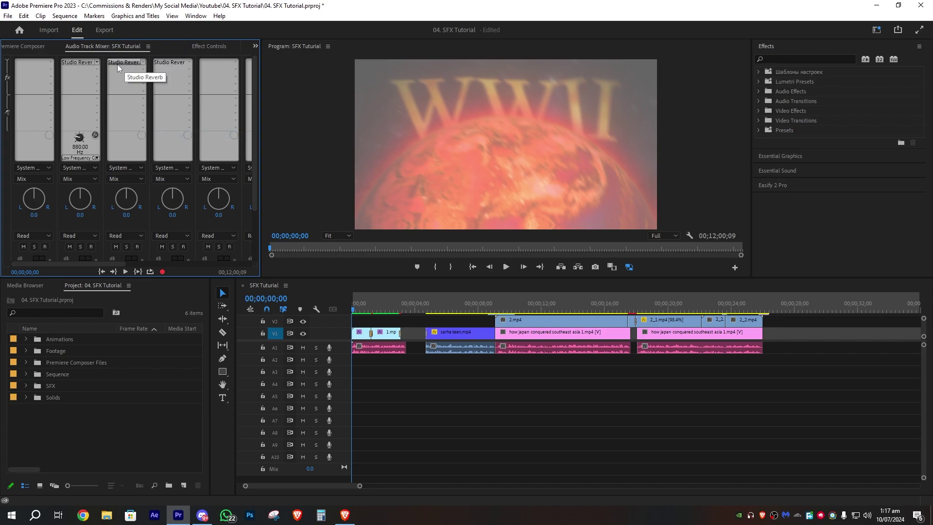
{"action": "left_click", "coordinate": [119, 63]}
{"action": "left_click", "coordinate": [163, 63]}
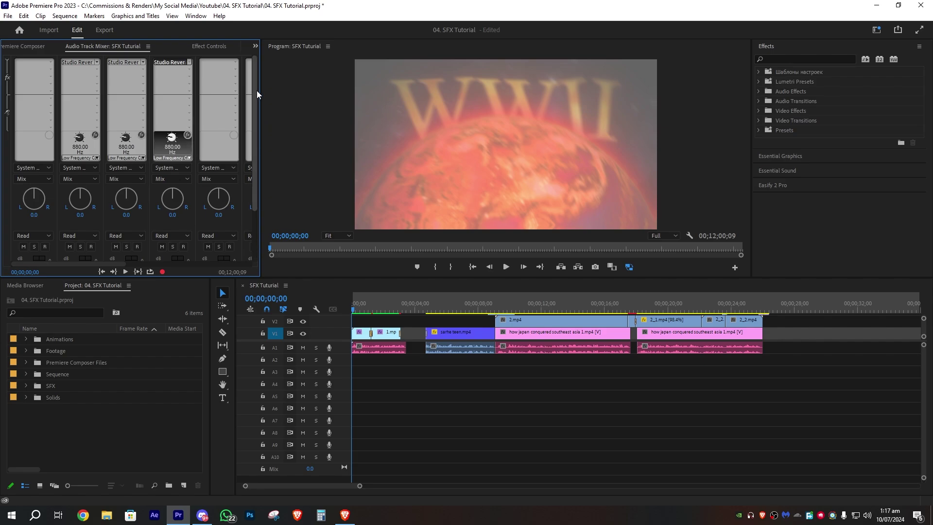
Set the Audio 2 track's volume to -15 dB in the Audio Track Mixer
{"action": "left_click_drag", "start_coordinate": [256, 100], "coordinate": [261, 243]}
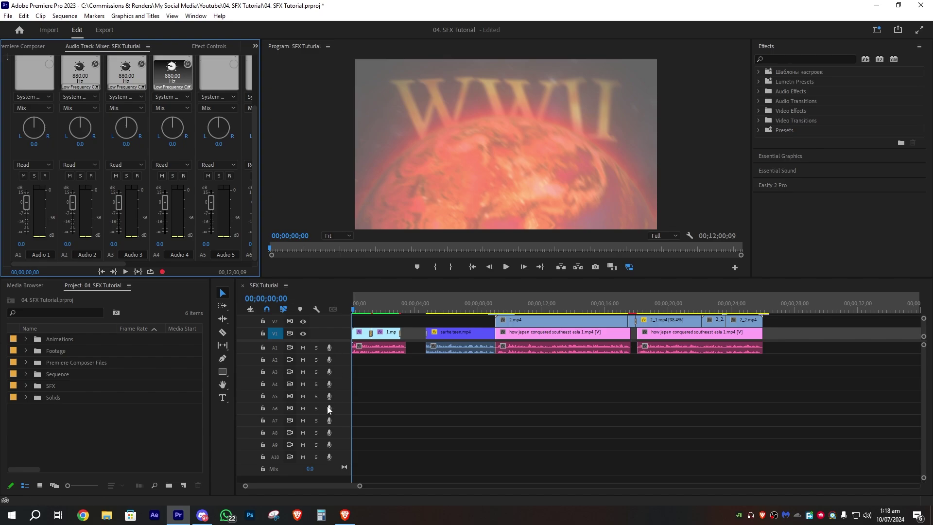
{"action": "left_click", "coordinate": [342, 348]}
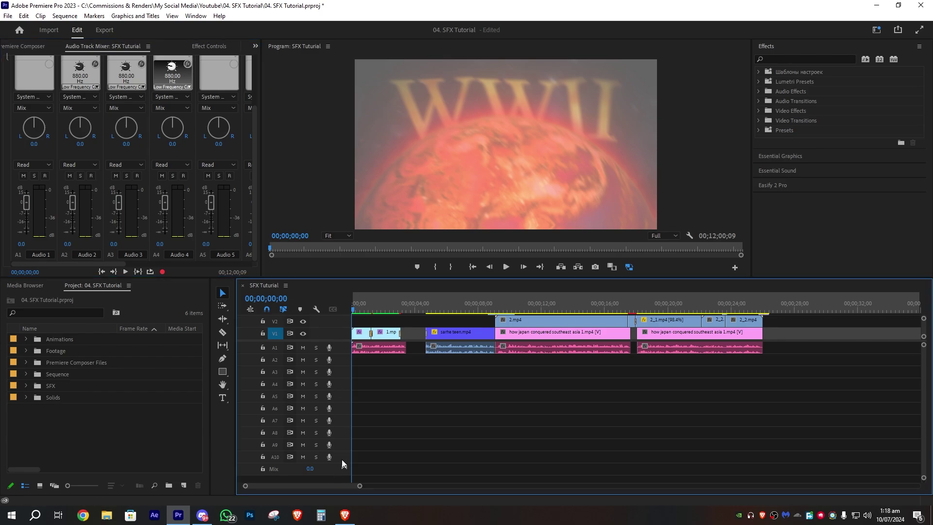
{"action": "mouse_move", "coordinate": [49, 264]}
{"action": "left_mouse_down"}
{"action": "mouse_move", "coordinate": [123, 259]}
{"action": "mouse_move", "coordinate": [45, 269]}
{"action": "left_mouse_up"}
{"action": "left_click", "coordinate": [361, 352]}
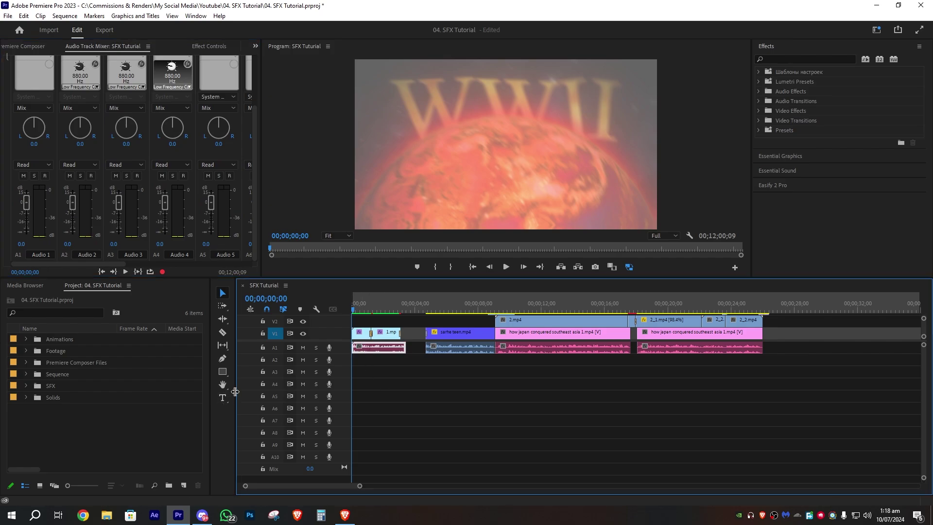
{"action": "left_click", "coordinate": [68, 244]}
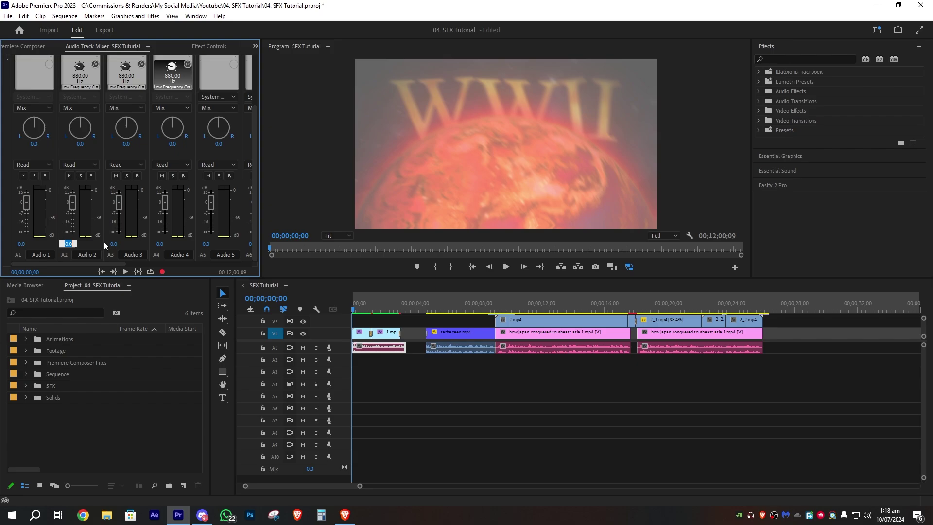
{"action": "type", "text": "-15"}
{"action": "key", "text": "Return"}
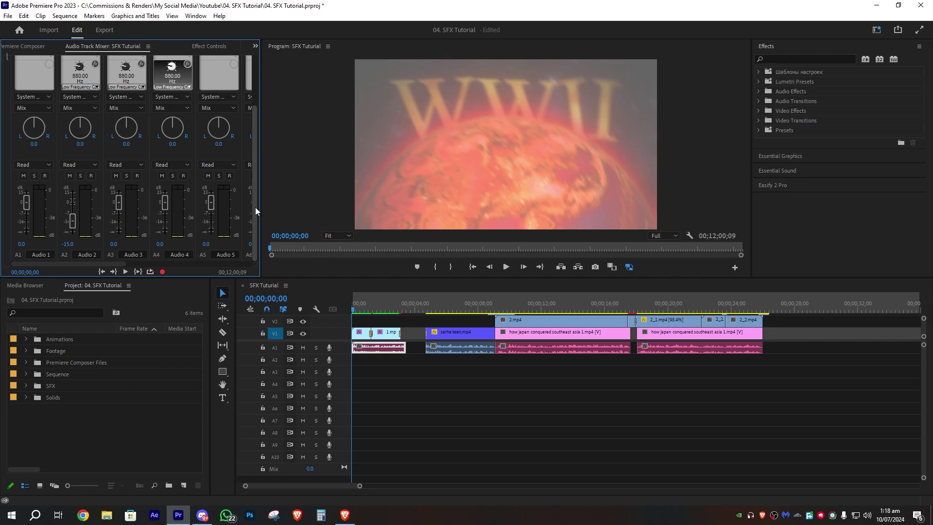
Go to the Mix track in the Audio Track Mixer and open its volume value for editing
{"action": "scroll", "coordinate": [255, 207], "scroll_direction": "right", "scroll_amount": 5}
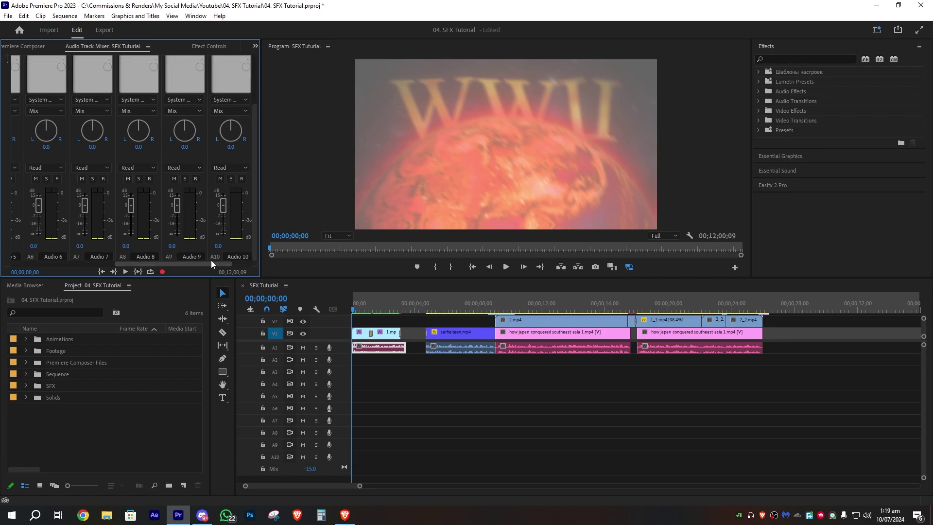
{"action": "left_click_drag", "start_coordinate": [211, 262], "coordinate": [230, 263]}
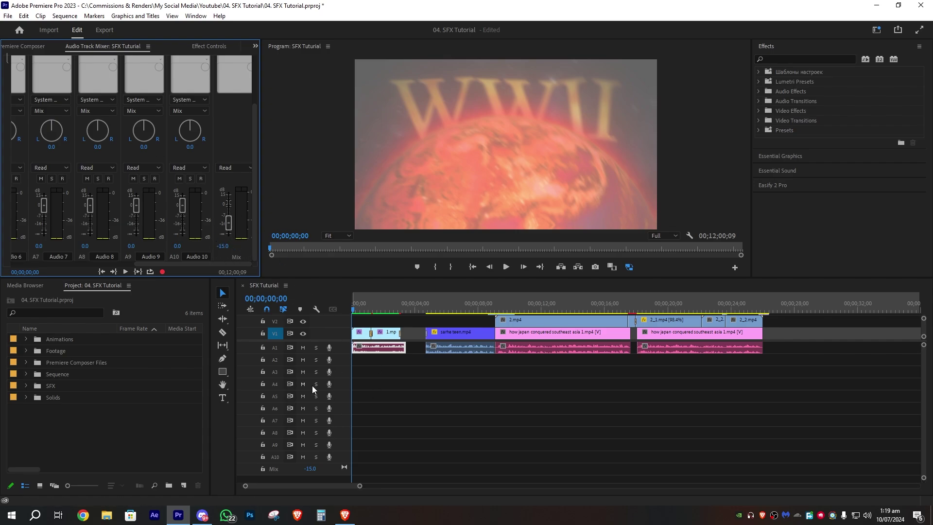
{"action": "left_click", "coordinate": [223, 246]}
{"action": "left_click", "coordinate": [224, 256]}
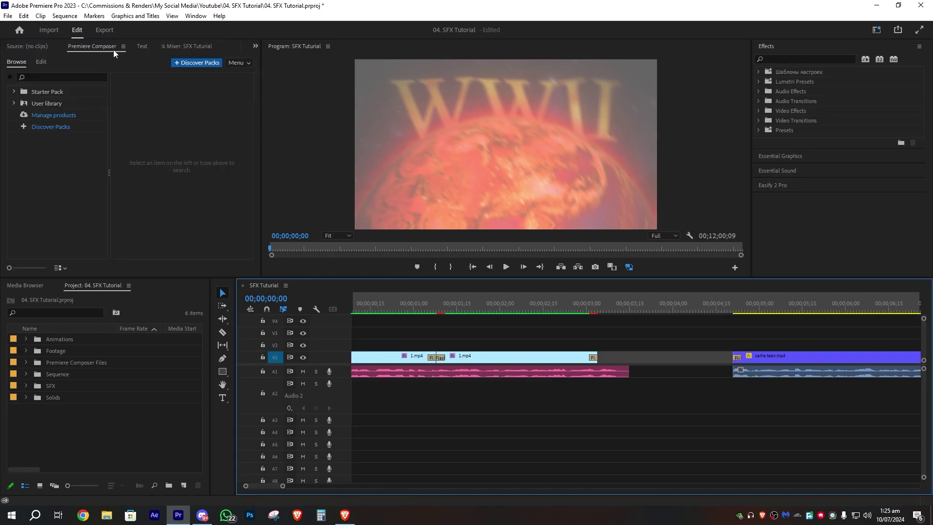
Open the Premiere Composer extension and place its panel directly after the Audio Track Mixer panel
{"action": "left_click", "coordinate": [113, 52]}
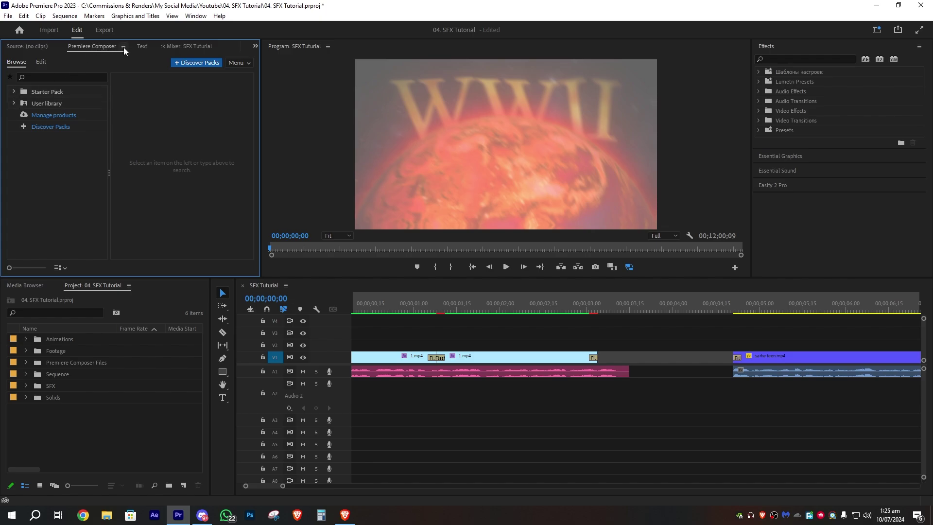
{"action": "left_click", "coordinate": [201, 20]}
{"action": "mouse_move", "coordinate": [275, 58]}
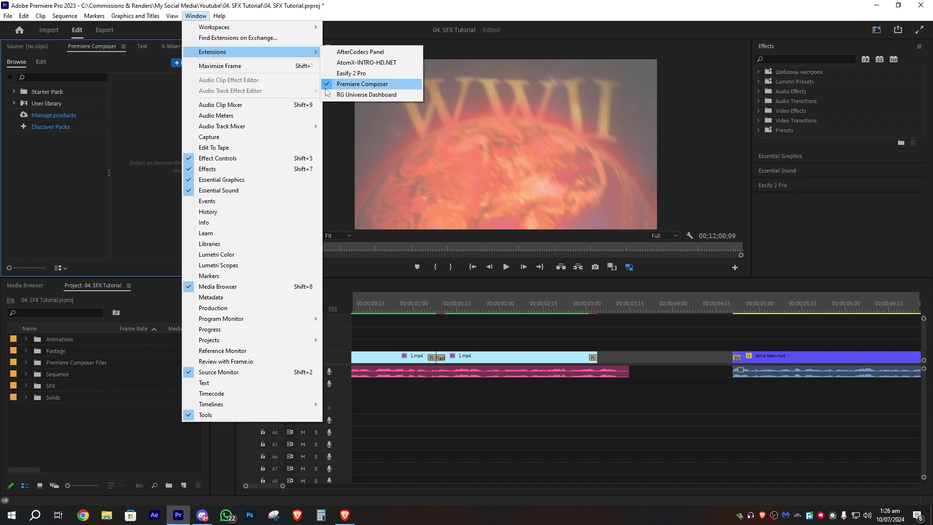
{"action": "left_click", "coordinate": [340, 86]}
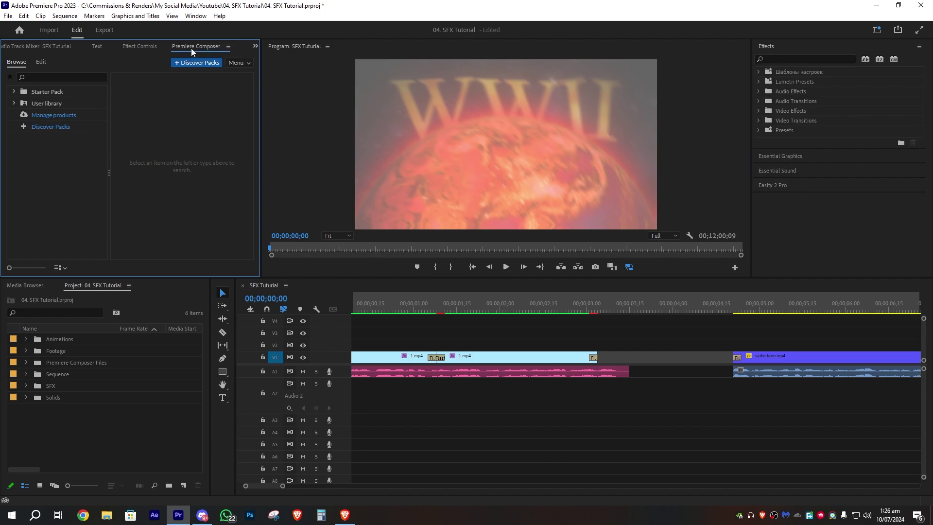
{"action": "left_click_drag", "start_coordinate": [191, 48], "coordinate": [76, 48]}
Expand the User library, open the folder picker for adding a sound folder, and dismiss it without choosing one
{"action": "left_click", "coordinate": [13, 103]}
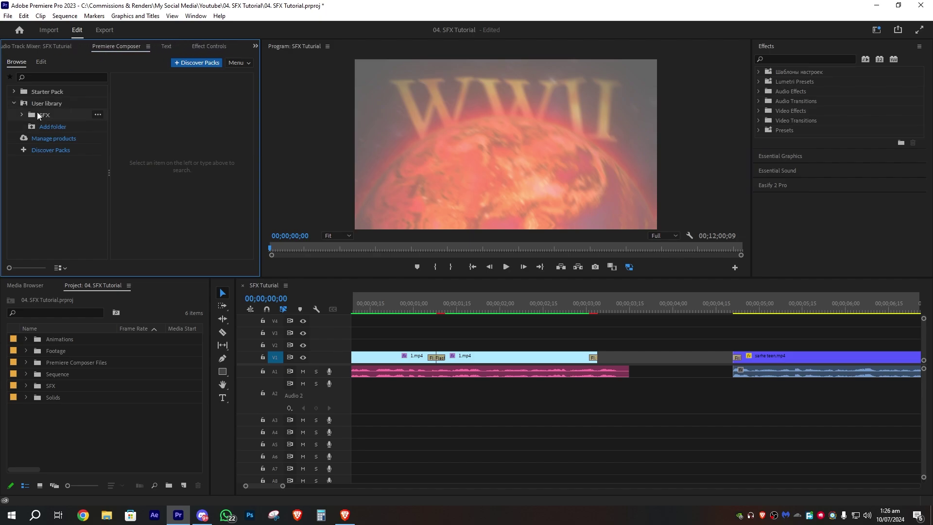
{"action": "left_click", "coordinate": [46, 127]}
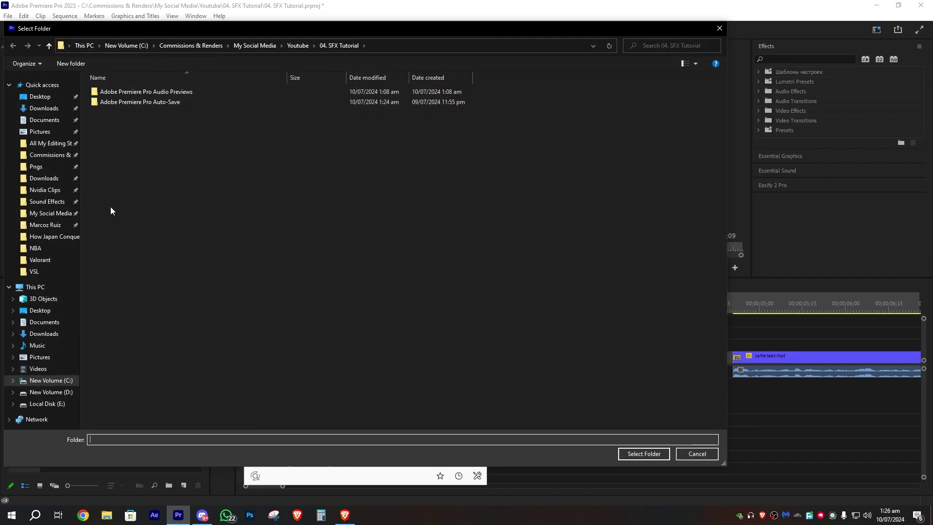
{"action": "left_click", "coordinate": [695, 454]}
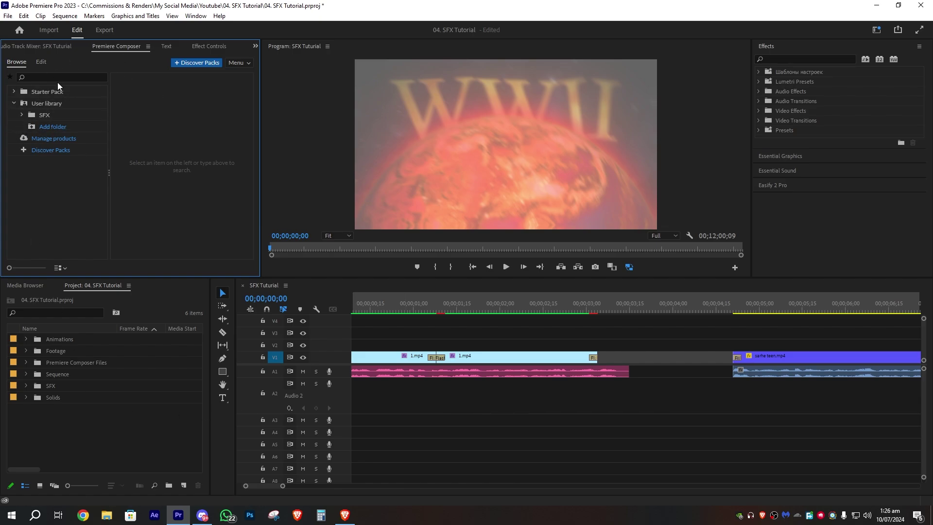
Search the sound library for "riser", preview the first ES_Riser Suction sound and stop its playback
{"action": "left_click", "coordinate": [43, 76]}
{"action": "type", "text": "riser"}
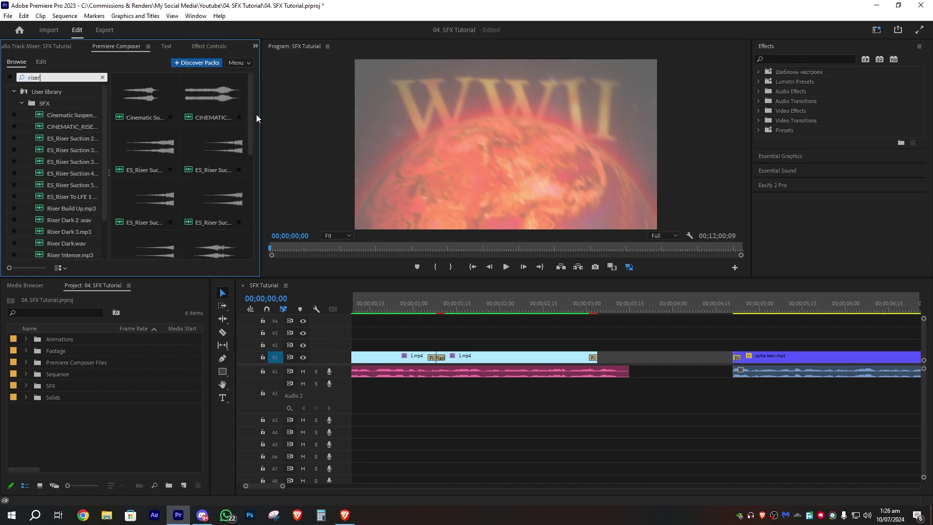
{"action": "left_click", "coordinate": [163, 173]}
{"action": "left_click_drag", "start_coordinate": [163, 176], "coordinate": [161, 176]}
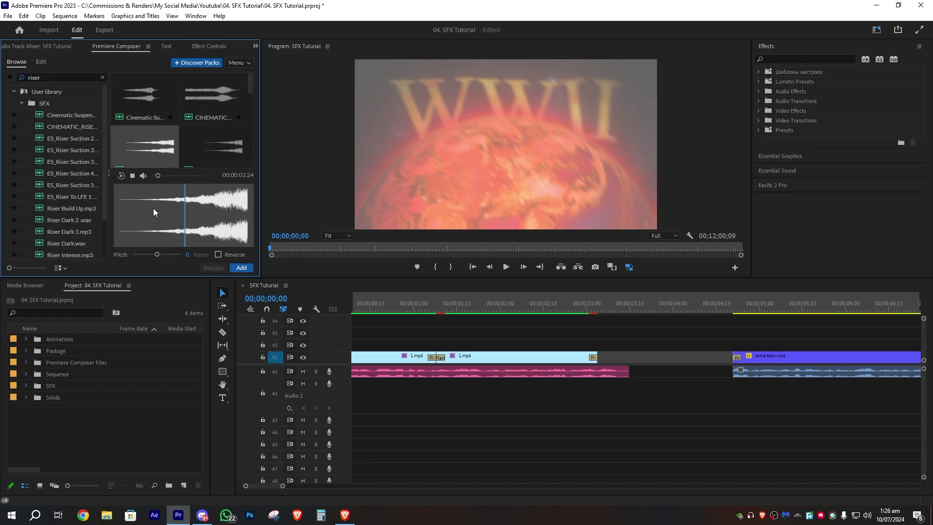
{"action": "left_click", "coordinate": [132, 176]}
Try a pitch of -10 and a higher pitch on the riser, reset the pitch and toggle its Reverse option
{"action": "left_click", "coordinate": [148, 254]}
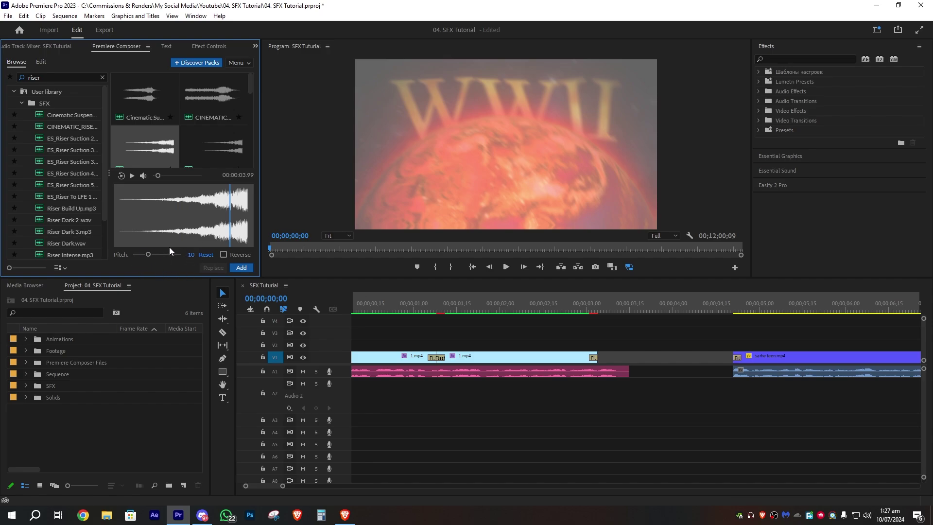
{"action": "left_click_drag", "start_coordinate": [149, 254], "coordinate": [170, 255]}
{"action": "left_click", "coordinate": [203, 254]}
{"action": "left_click", "coordinate": [221, 254]}
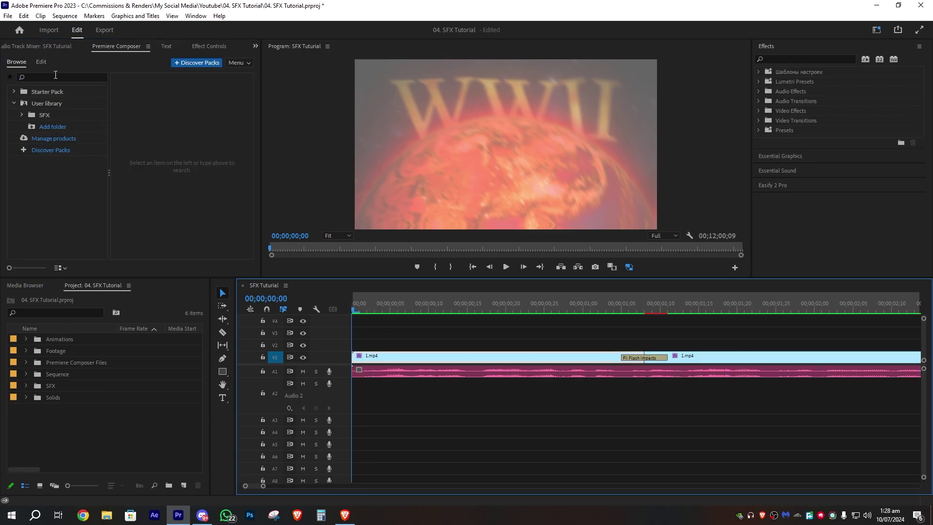
Search the sound library for "sonic" and add the Sonic Boom sound to Audio 2 at the start of the sequence
{"action": "left_click", "coordinate": [56, 77]}
{"action": "type", "text": "i"}
{"action": "key", "text": "BackSpace"}
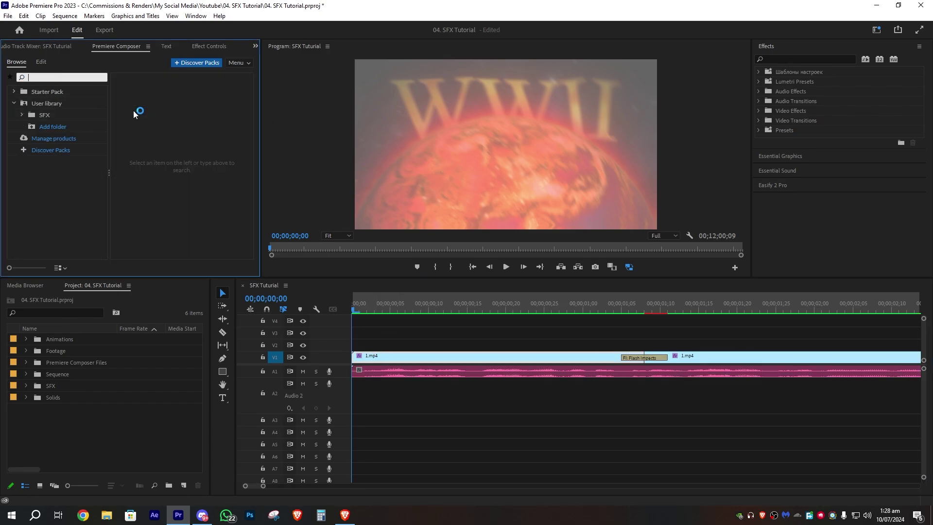
{"action": "type", "text": "sonic"}
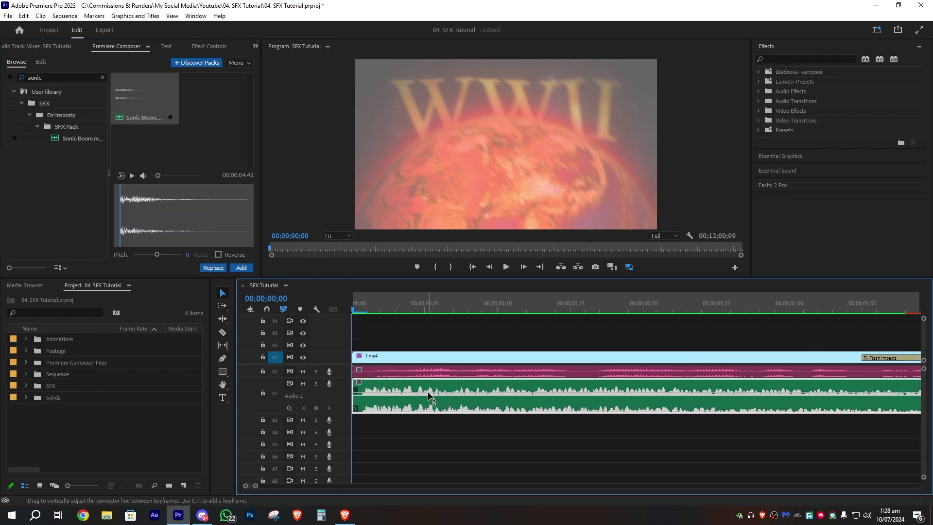
{"action": "scroll", "coordinate": [429, 394], "scroll_direction": "down", "scroll_amount": 1}
{"action": "scroll", "coordinate": [429, 394], "scroll_direction": "up", "scroll_amount": 1}
{"action": "left_click", "coordinate": [405, 336]}
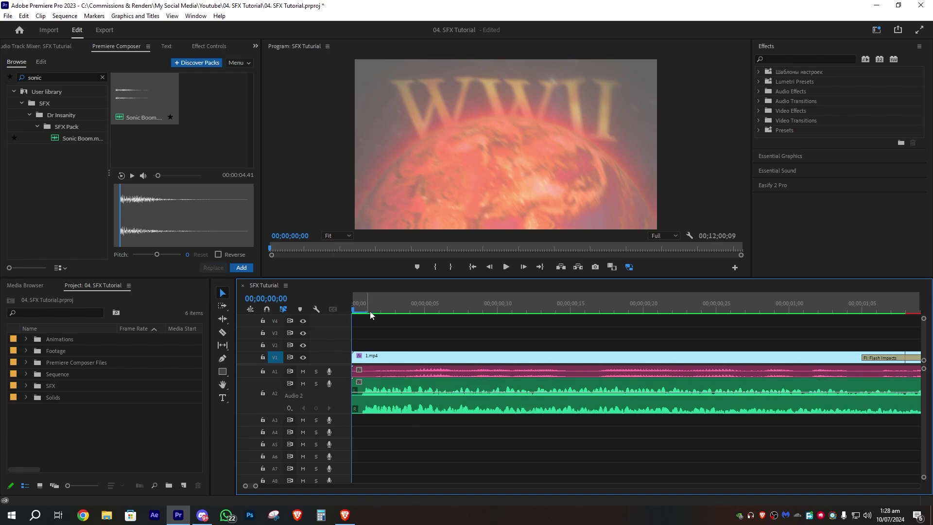
Set the audio gain of the Sonic Boom clip on Audio 2 to 15 dB
{"action": "left_click_drag", "start_coordinate": [368, 302], "coordinate": [341, 307]}
{"action": "left_click", "coordinate": [387, 402]}
{"action": "right_click", "coordinate": [375, 399]}
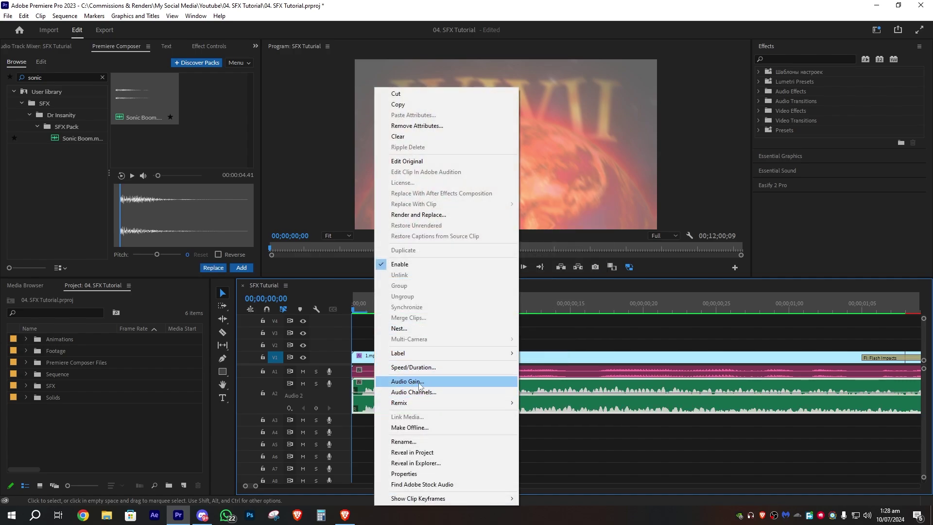
{"action": "left_click", "coordinate": [408, 381]}
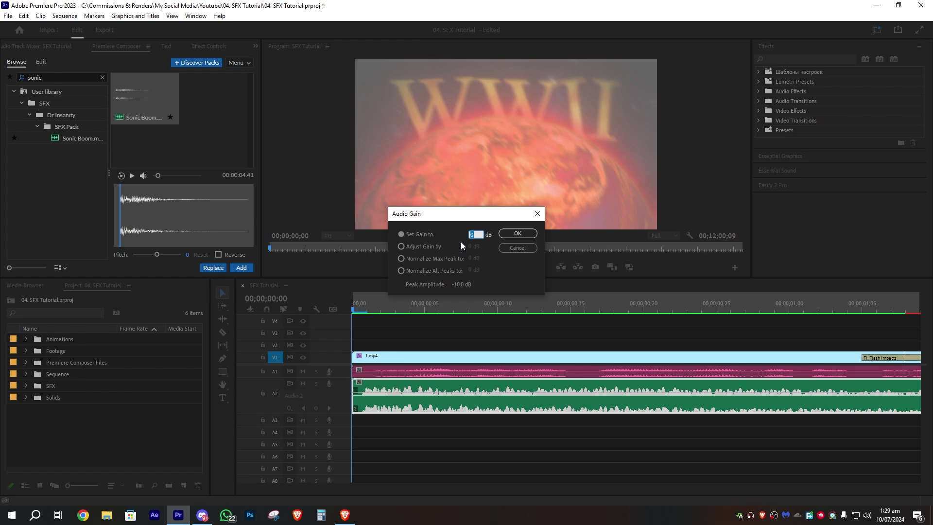
{"action": "type", "text": "15"}
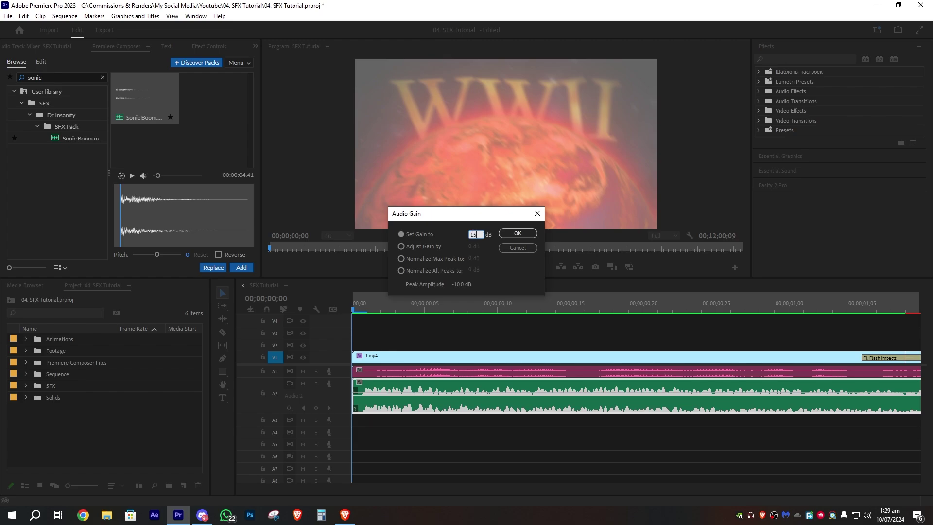
{"action": "key", "text": "Return"}
Play the sequence from the start to check the Sonic Boom against the opening animation
{"action": "key", "text": "space"}
{"action": "left_click", "coordinate": [354, 302]}
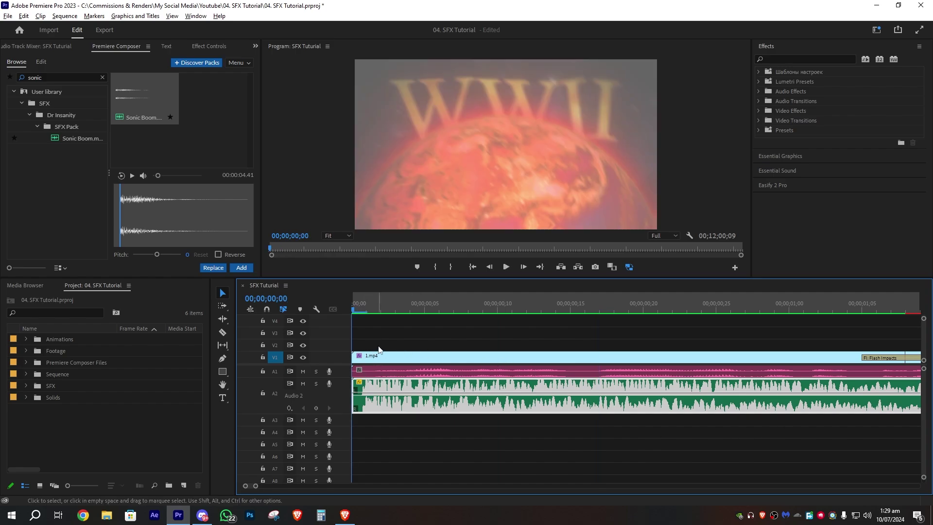
{"action": "key", "text": "space"}
{"action": "key", "text": "minus"}
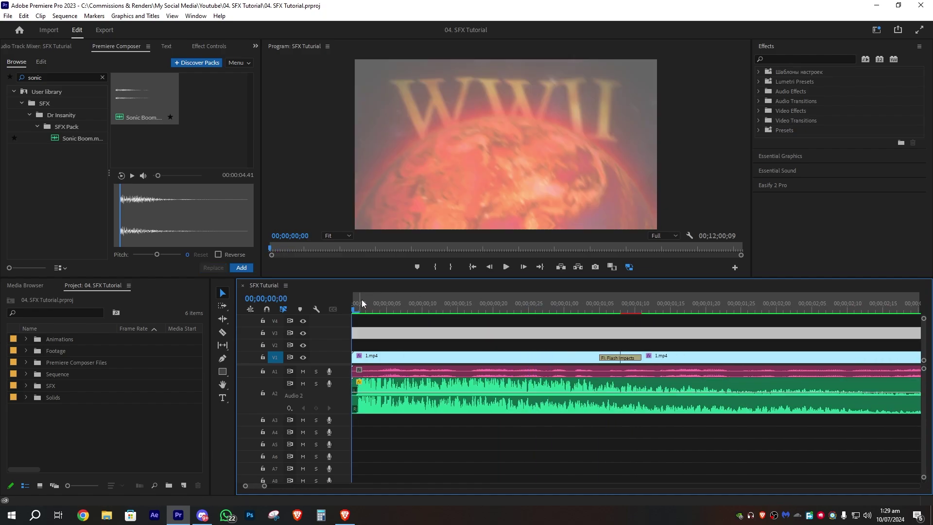
{"action": "key", "text": "space"}
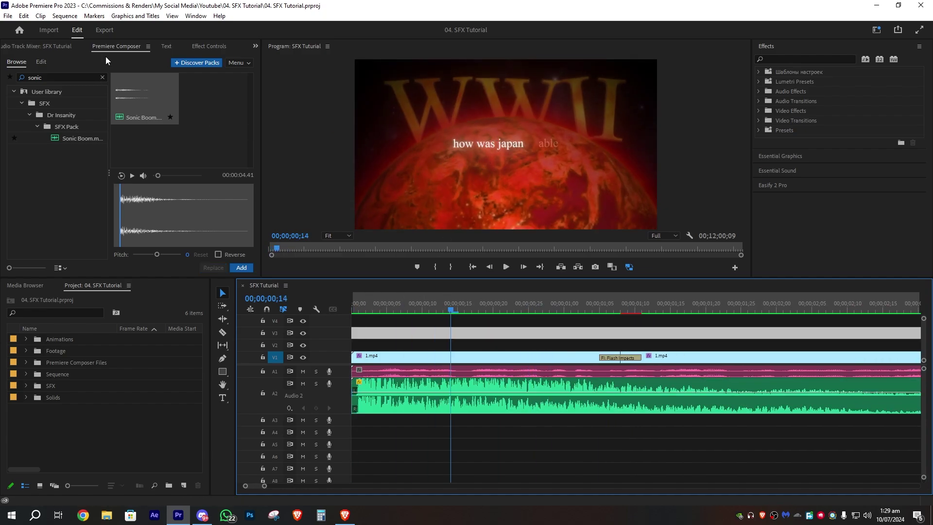
Search the sound library for "click" and add Button Click.wav to the sequence at 00;00;00;03
{"action": "left_click_drag", "start_coordinate": [394, 306], "coordinate": [374, 306]}
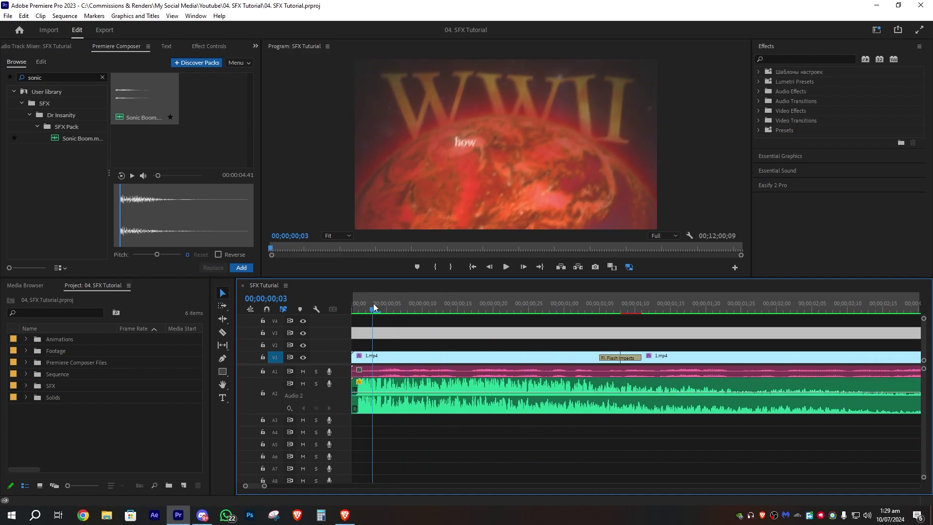
{"action": "left_click_drag", "start_coordinate": [27, 78], "coordinate": [271, 90]}
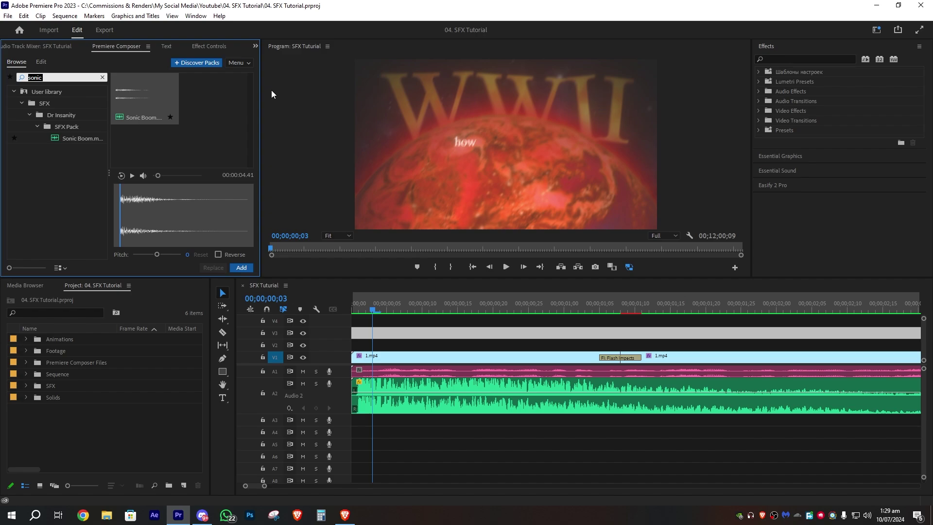
{"action": "type", "text": "click"}
{"action": "scroll", "coordinate": [51, 214], "scroll_direction": "down", "scroll_amount": 10}
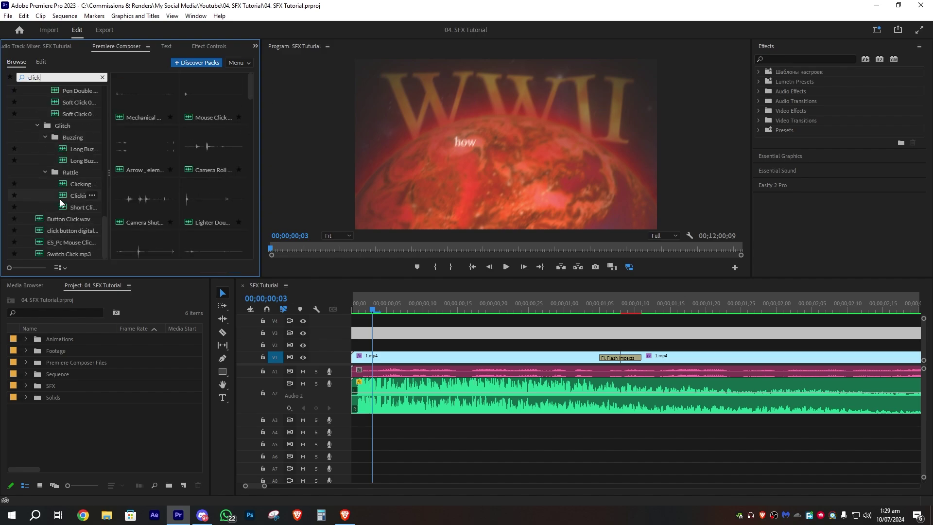
{"action": "left_click", "coordinate": [49, 216]}
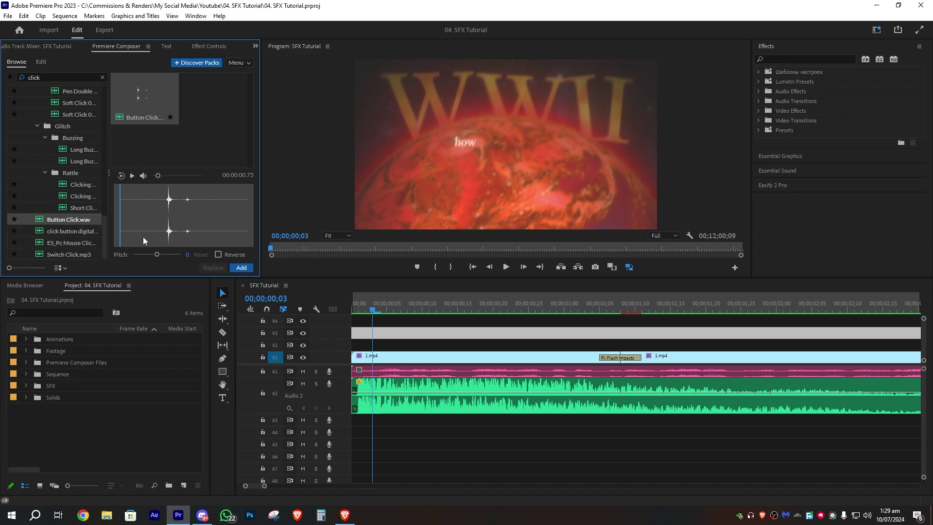
{"action": "left_click", "coordinate": [241, 268]}
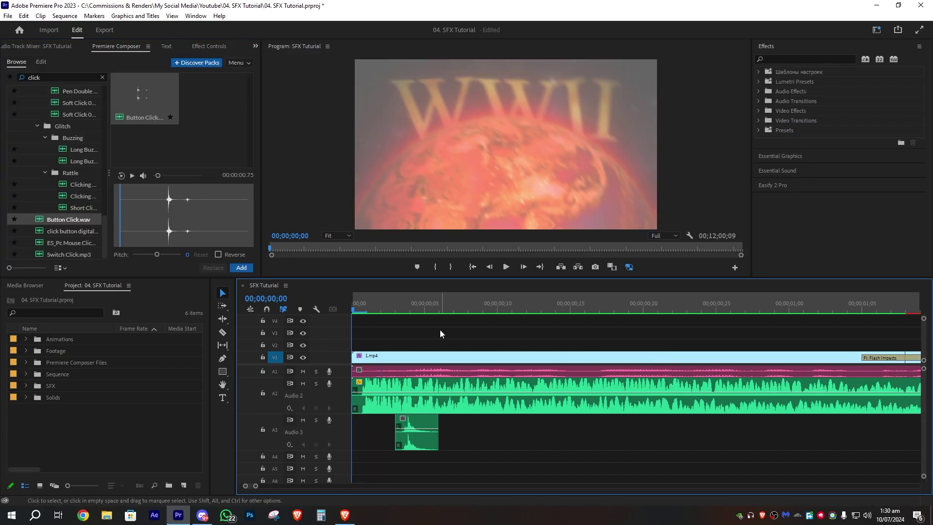
Change the audio gain of the Button Click clip on Audio 3 and play the opening to hear it
{"action": "left_click", "coordinate": [409, 419]}
{"action": "right_click", "coordinate": [409, 419]}
{"action": "left_click", "coordinate": [458, 291]}
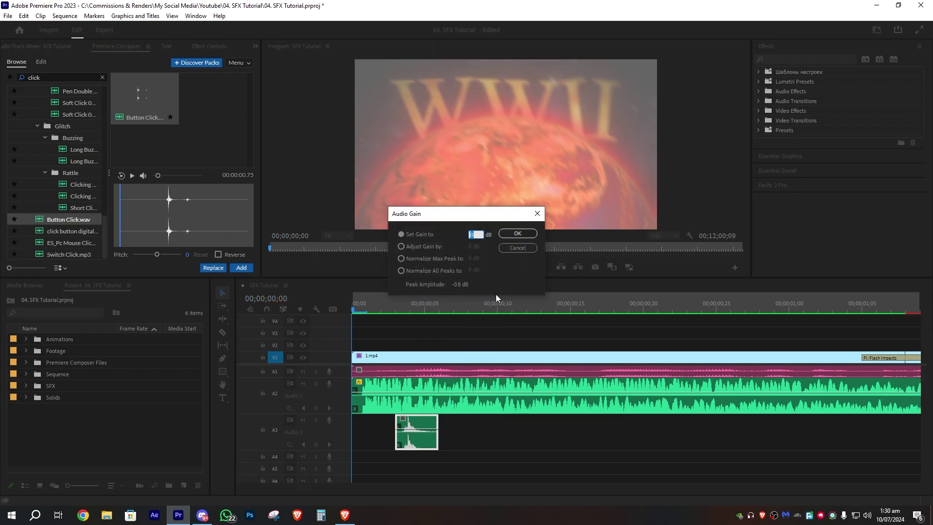
{"action": "key", "text": "Return"}
{"action": "key", "text": "space"}
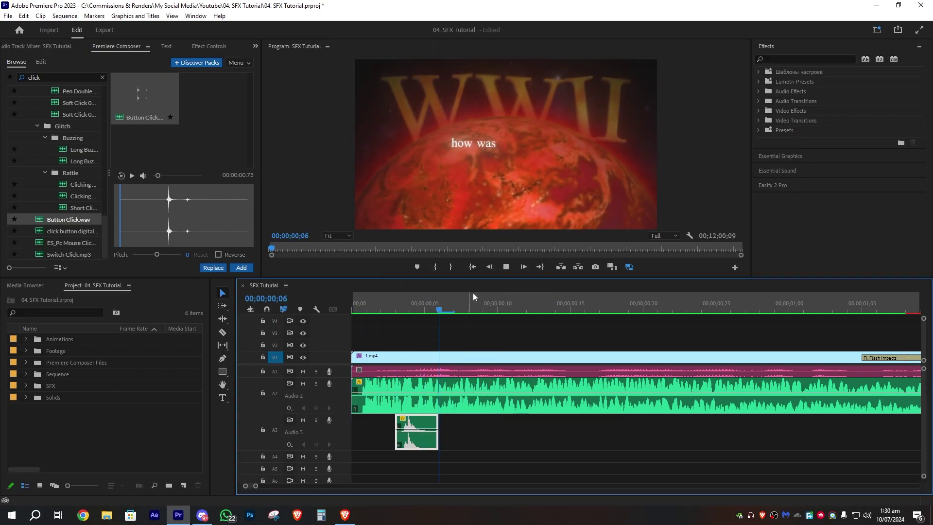
Move the Button Click clip on Audio 3 so it starts at 00;00;00;02, where the word "how" appears
{"action": "left_click", "coordinate": [389, 311]}
{"action": "mouse_move", "coordinate": [389, 311]}
{"action": "left_mouse_down"}
{"action": "mouse_move", "coordinate": [369, 310]}
{"action": "mouse_move", "coordinate": [377, 310]}
{"action": "left_mouse_up"}
{"action": "key", "text": "Right"}
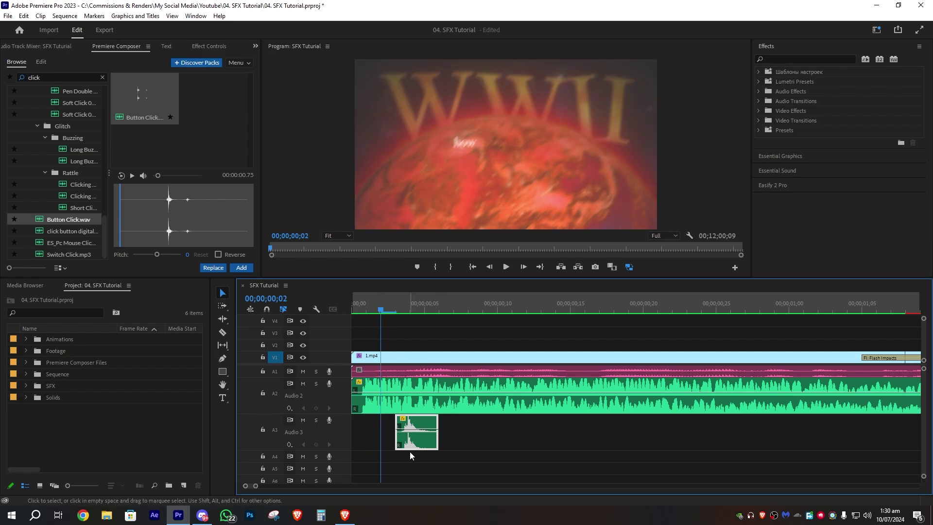
{"action": "left_click_drag", "start_coordinate": [414, 437], "coordinate": [400, 437]}
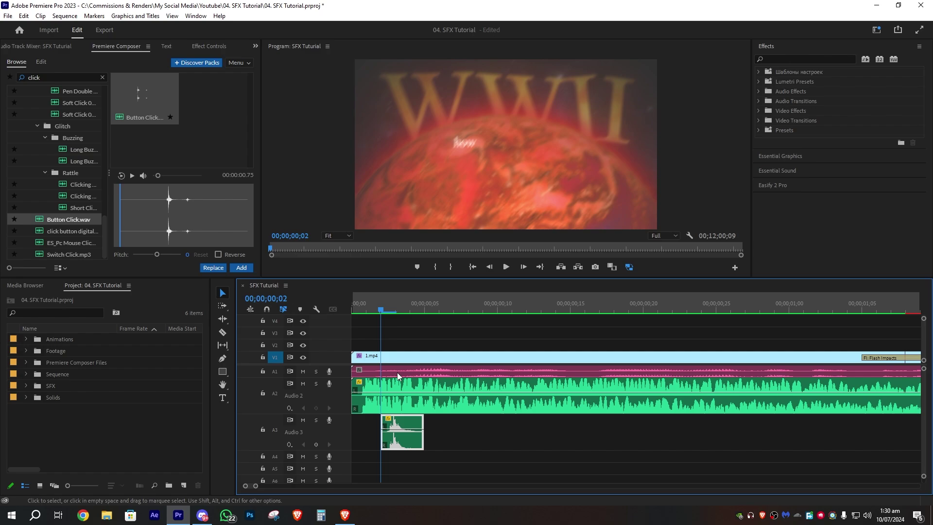
Duplicate the Button Click clip onto Audio 4 starting at 00;00;00;04 and onto track A5 starting at 00;00;00;06
{"action": "mouse_move", "coordinate": [398, 310]}
{"action": "left_mouse_down"}
{"action": "mouse_move", "coordinate": [425, 310]}
{"action": "mouse_move", "coordinate": [407, 310]}
{"action": "left_mouse_up"}
{"action": "left_click_drag", "start_coordinate": [401, 438], "coordinate": [431, 456]}
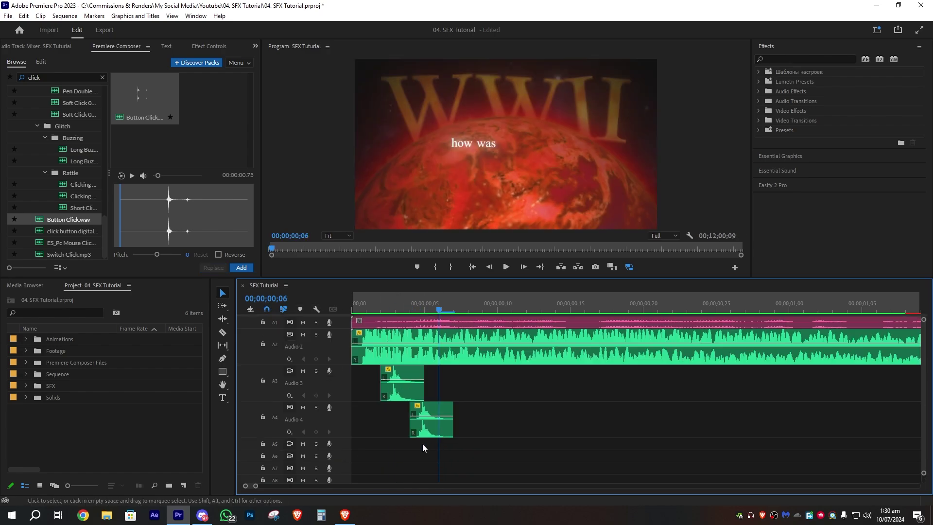
{"action": "left_click_drag", "start_coordinate": [429, 429], "coordinate": [461, 450]}
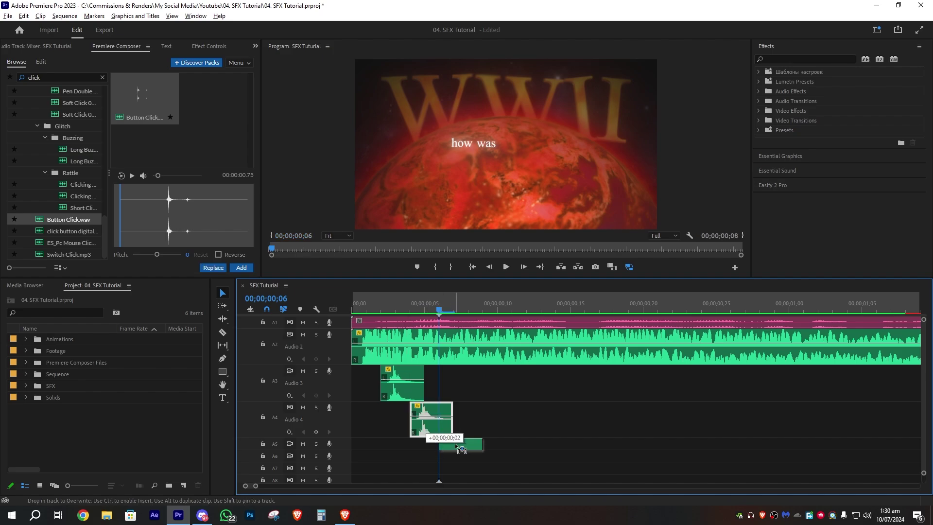
{"action": "left_click_drag", "start_coordinate": [456, 445], "coordinate": [456, 445]}
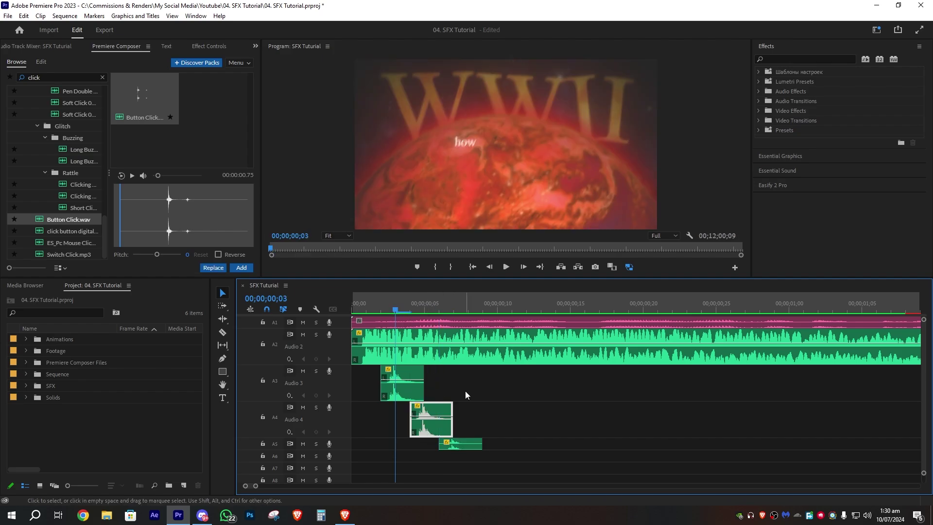
{"action": "left_click", "coordinate": [464, 392]}
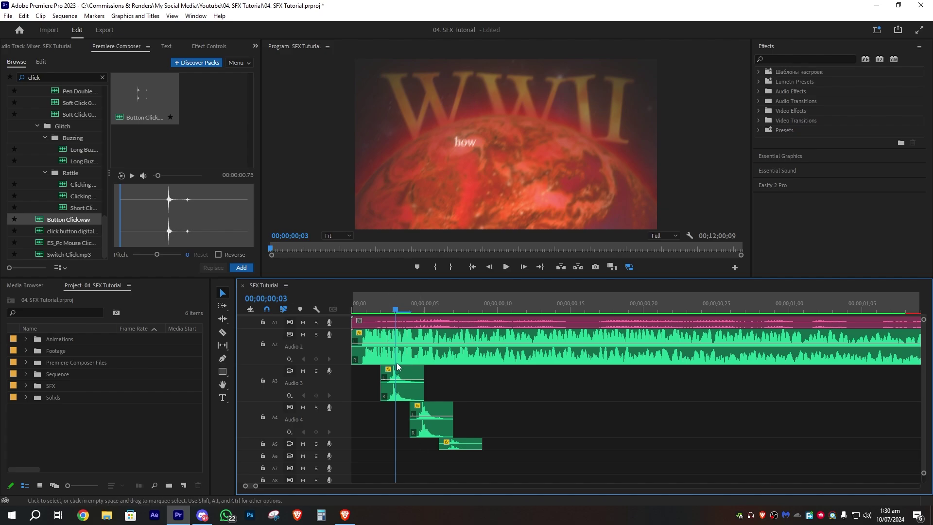
Move the Button Click clip from track A5 to Audio 3 at 00;00;00;08 and duplicate it on Audio 3 at about 00;00;00;14
{"action": "key", "text": "shift+Right"}
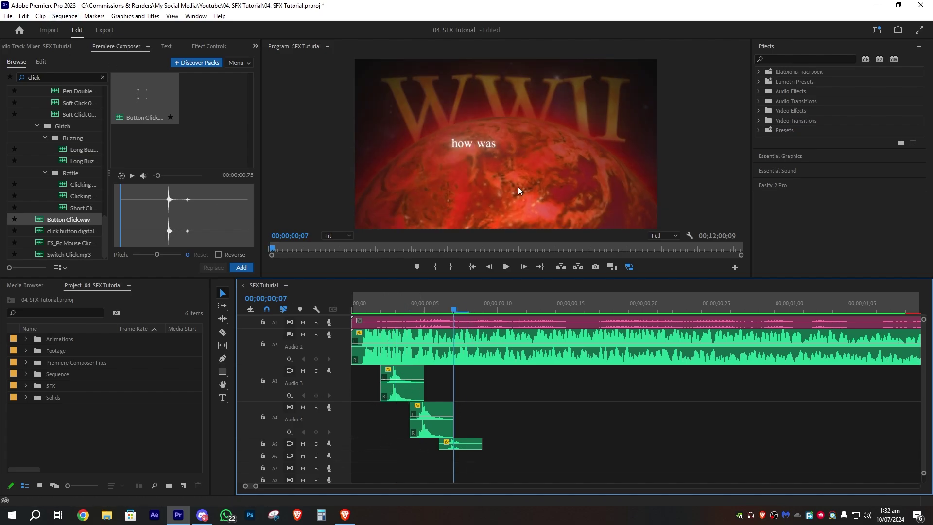
{"action": "left_click_drag", "start_coordinate": [461, 444], "coordinate": [490, 383]}
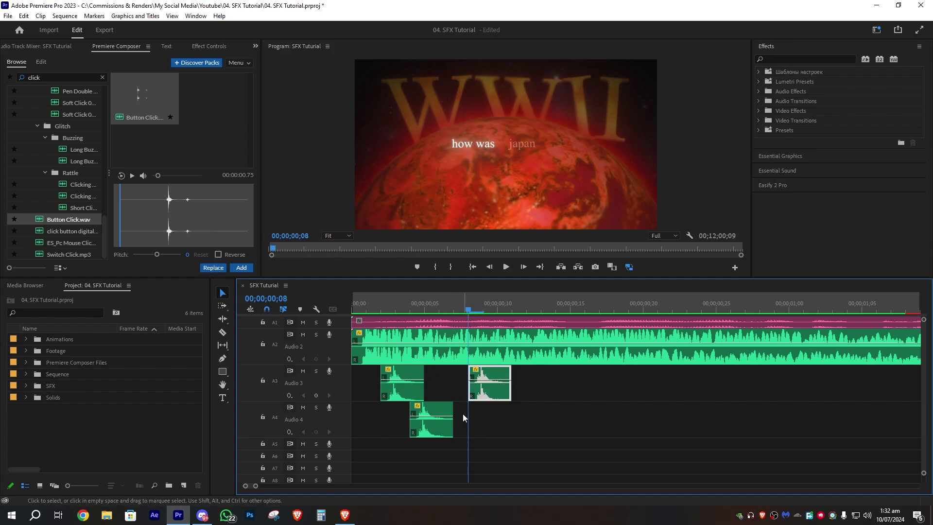
{"action": "left_click_drag", "start_coordinate": [489, 389], "coordinate": [570, 392]}
{"action": "left_click_drag", "start_coordinate": [562, 307], "coordinate": [676, 309]}
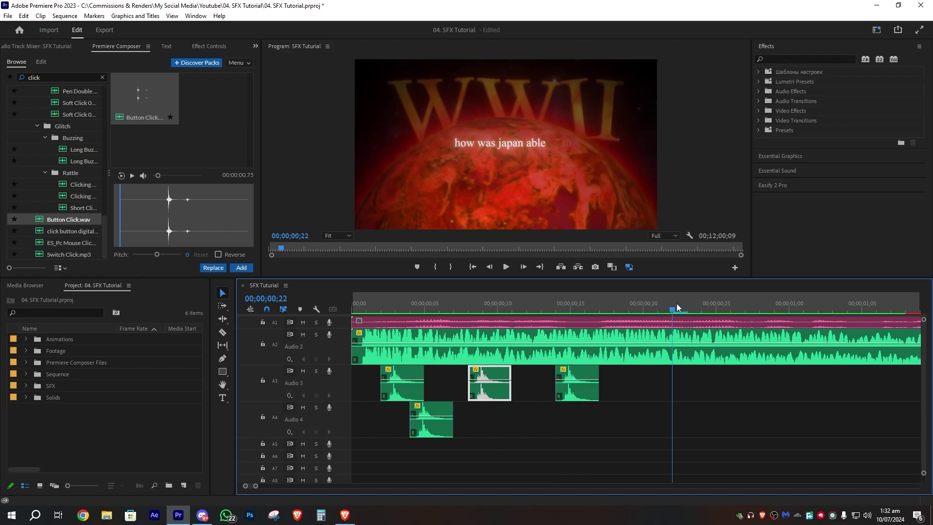
Duplicate the last Button Click clip on Audio 3 to 00;00;00;22 and play the opening to check the timing
{"action": "left_click_drag", "start_coordinate": [578, 389], "coordinate": [696, 391]}
{"action": "left_click", "coordinate": [367, 308]}
{"action": "scroll", "coordinate": [427, 347], "scroll_direction": "down", "scroll_amount": 2}
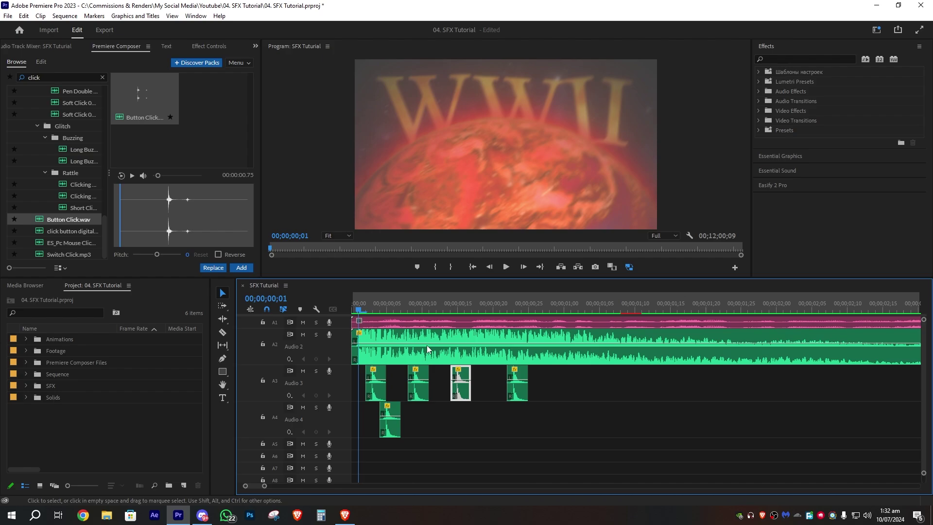
{"action": "left_click", "coordinate": [354, 307]}
{"action": "key", "text": "space"}
{"action": "left_click", "coordinate": [354, 307]}
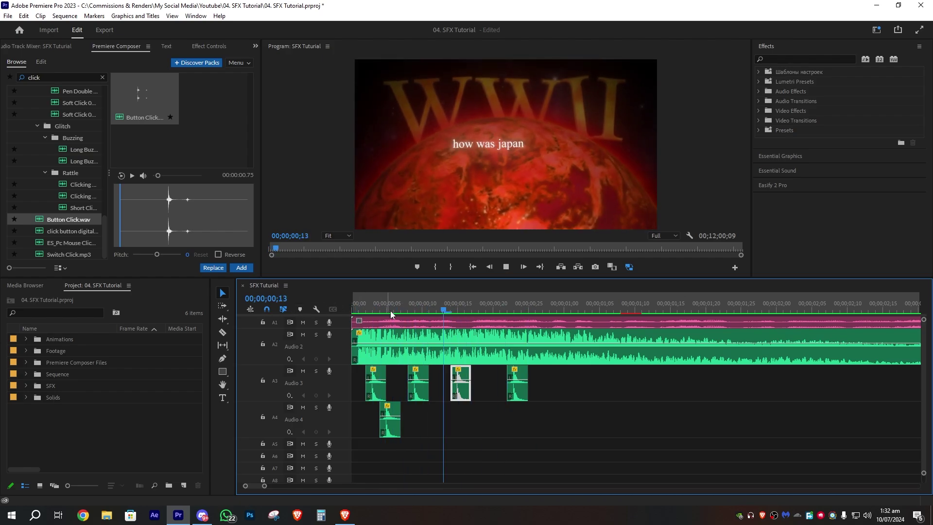
{"action": "key", "text": "space"}
Change the audio gain of all the Button Click clips on Audio 3 and Audio 4 together and play the opening to hear them
{"action": "left_click_drag", "start_coordinate": [574, 379], "coordinate": [364, 424]}
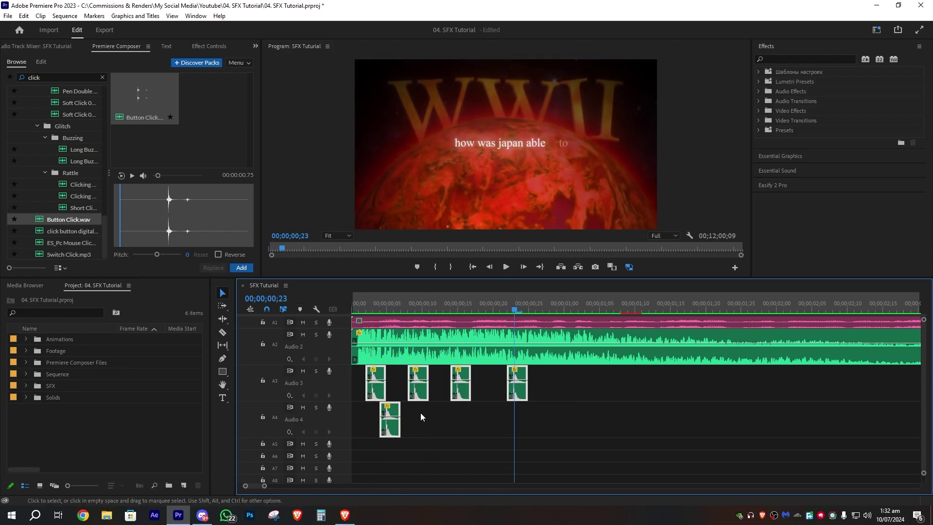
{"action": "right_click", "coordinate": [417, 391]}
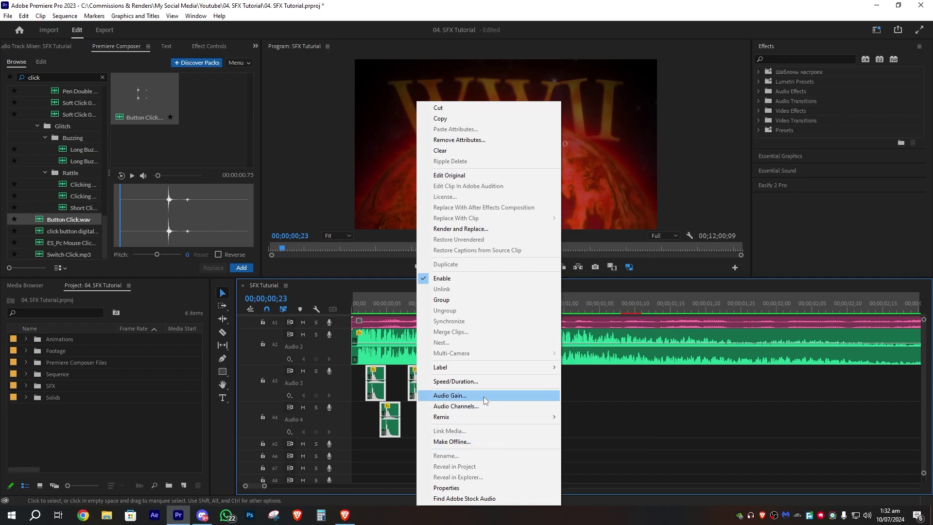
{"action": "left_click", "coordinate": [596, 398]}
{"action": "left_click_drag", "start_coordinate": [597, 377], "coordinate": [374, 416]}
{"action": "right_click", "coordinate": [422, 390]}
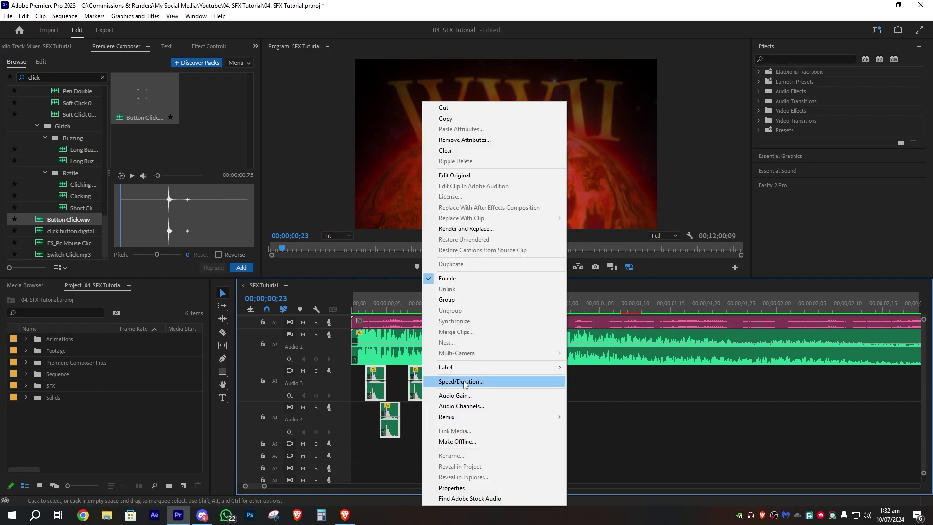
{"action": "left_click", "coordinate": [455, 396]}
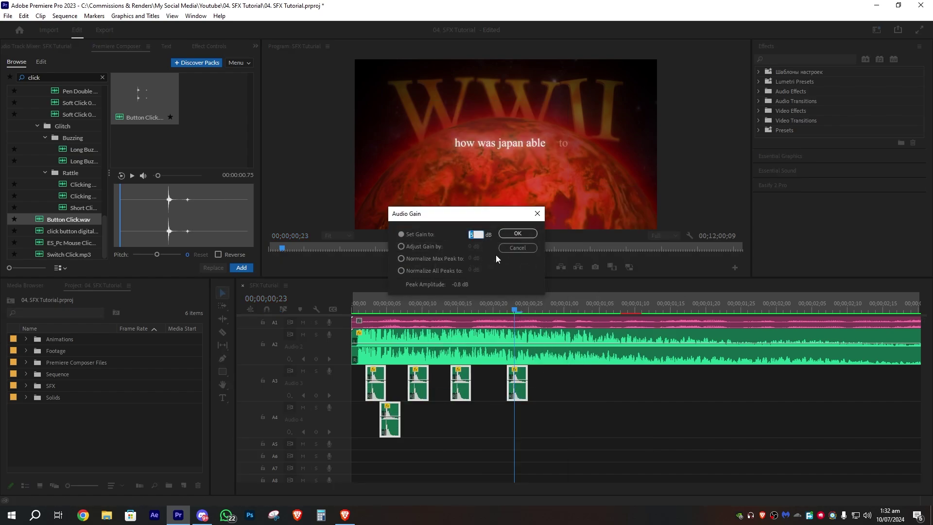
{"action": "key", "text": "Return"}
{"action": "key", "text": "Home"}
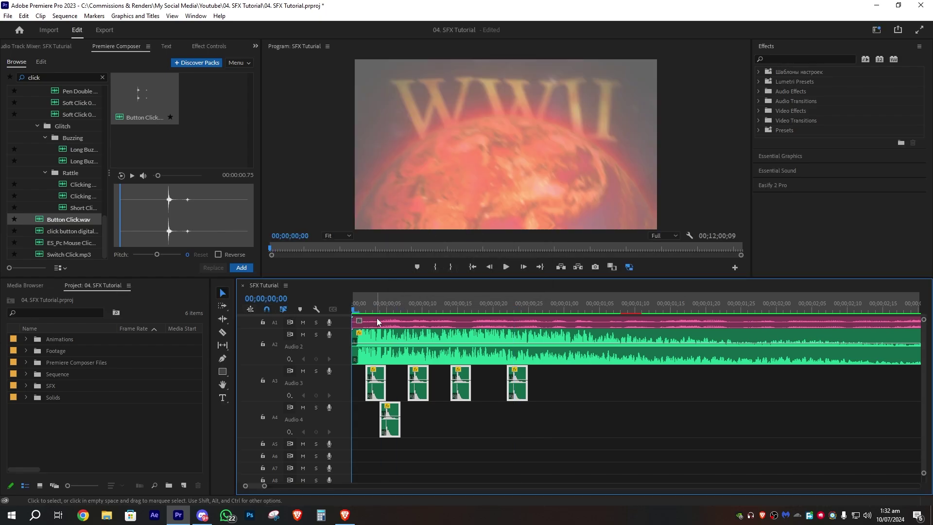
{"action": "key", "text": "space"}
{"action": "key", "text": "Home"}
{"action": "left_click", "coordinate": [434, 417]}
{"action": "key", "text": "space"}
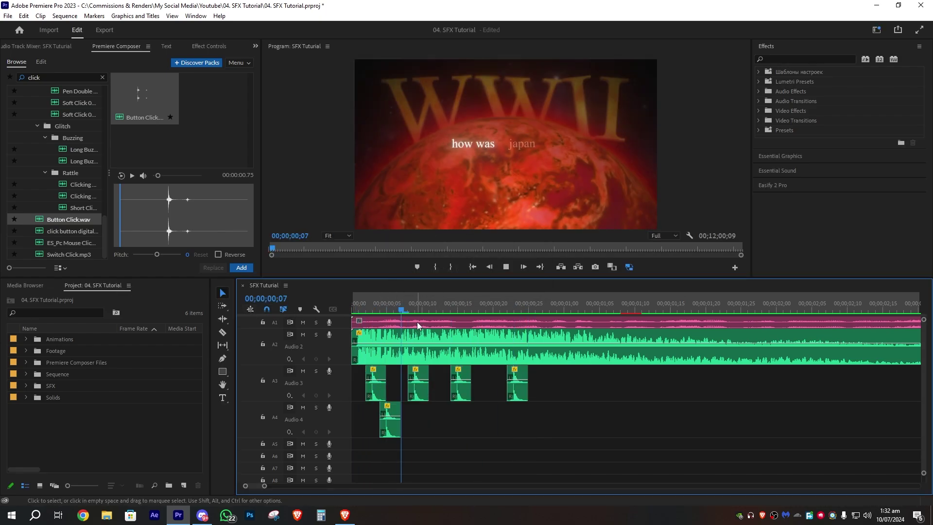
Play and scrub the first three seconds to examine the flash transitions between and after the two 1.mp4 clips
{"action": "left_click_drag", "start_coordinate": [425, 302], "coordinate": [541, 293]}
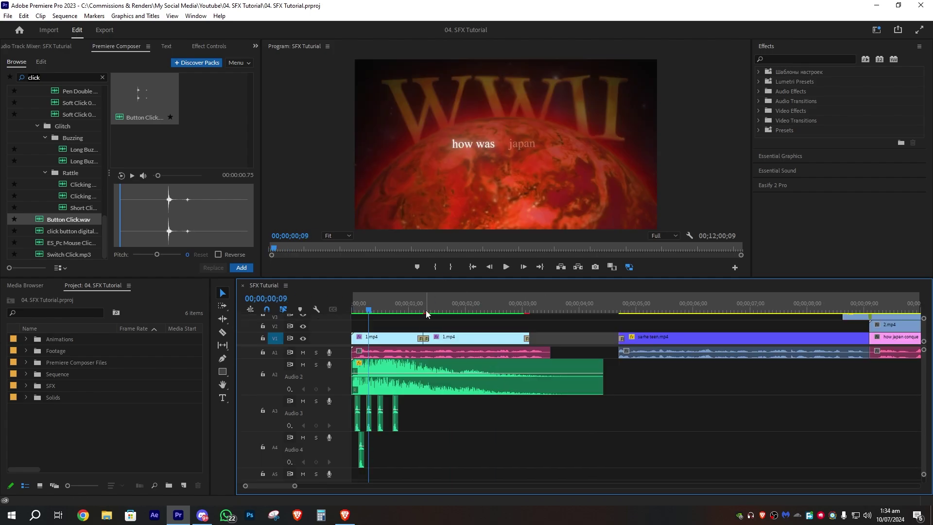
{"action": "key", "text": "space"}
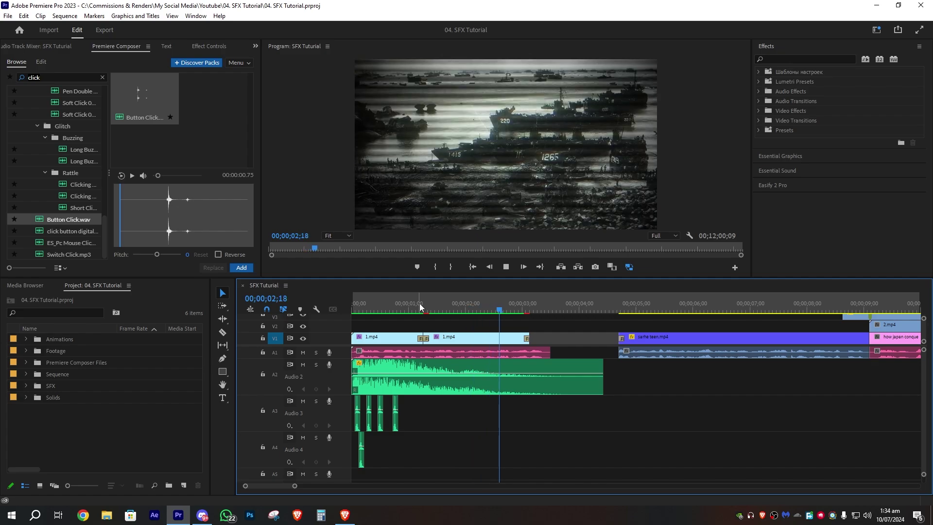
{"action": "left_click", "coordinate": [440, 307]}
{"action": "left_click", "coordinate": [502, 307]}
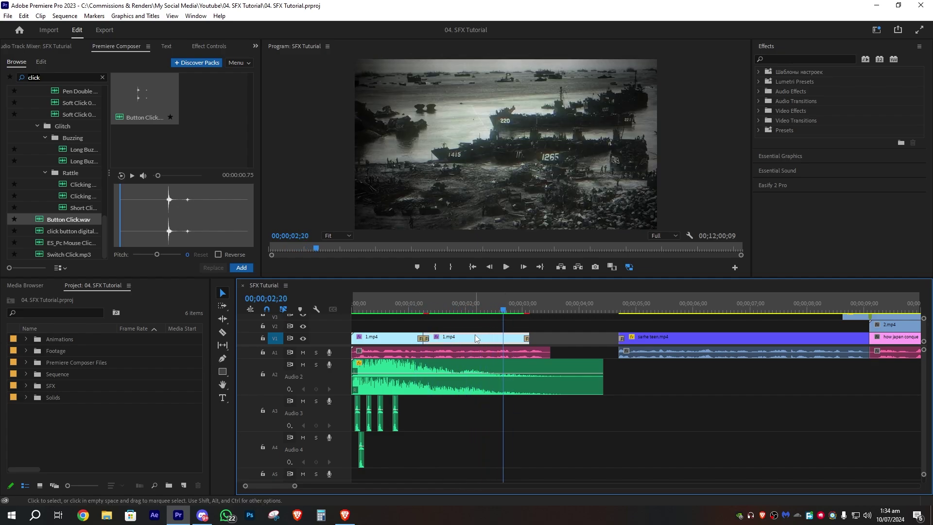
{"action": "left_click_drag", "start_coordinate": [503, 310], "coordinate": [455, 310]}
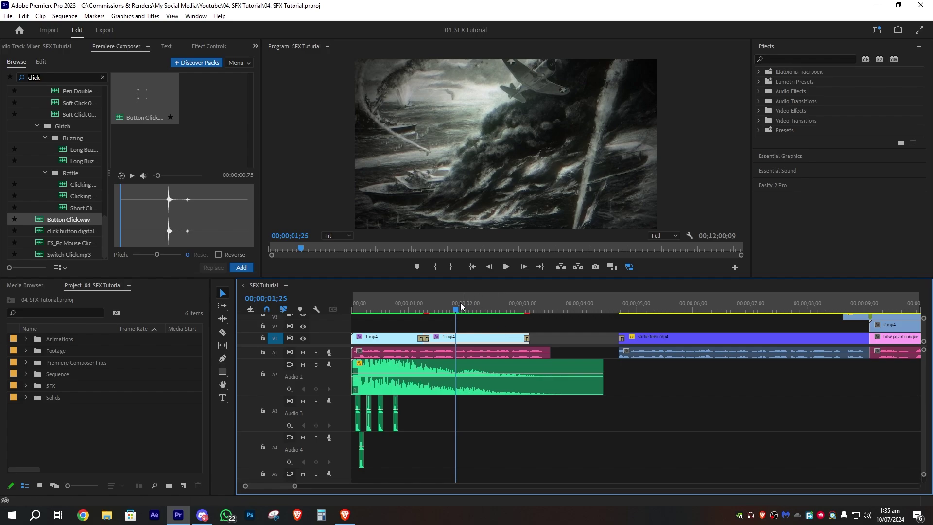
{"action": "left_click", "coordinate": [381, 309]}
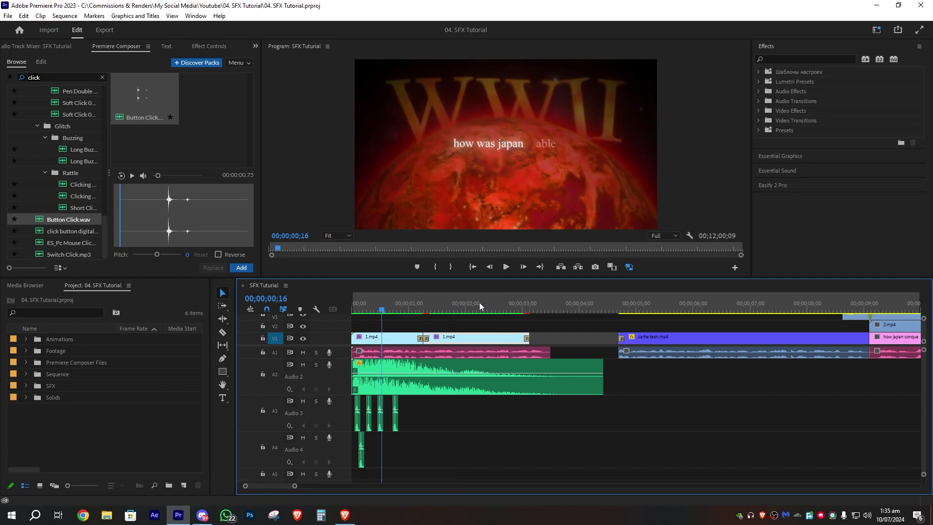
{"action": "left_click_drag", "start_coordinate": [406, 300], "coordinate": [352, 311]}
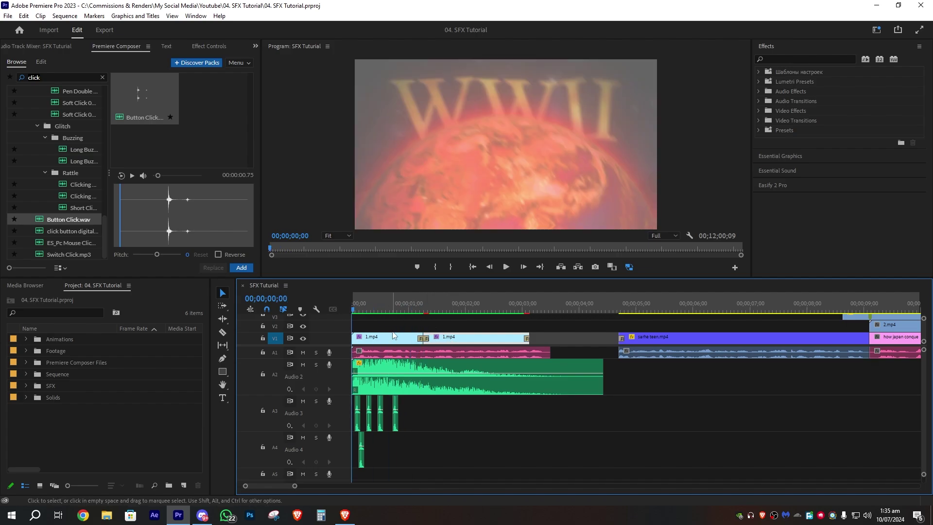
{"action": "mouse_move", "coordinate": [425, 308]}
{"action": "left_mouse_down"}
{"action": "mouse_move", "coordinate": [452, 309]}
{"action": "mouse_move", "coordinate": [434, 312]}
{"action": "left_mouse_up"}
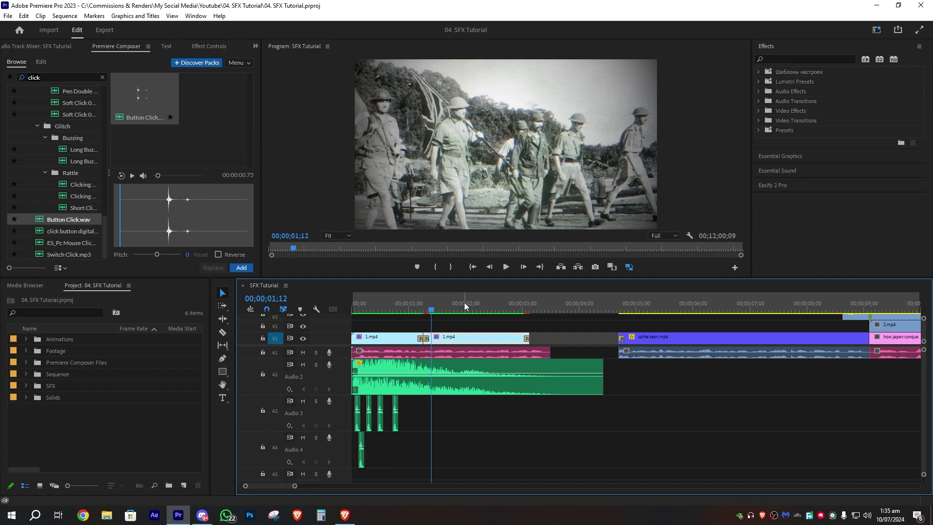
{"action": "key", "text": "Left"}
{"action": "key", "text": "Left"}
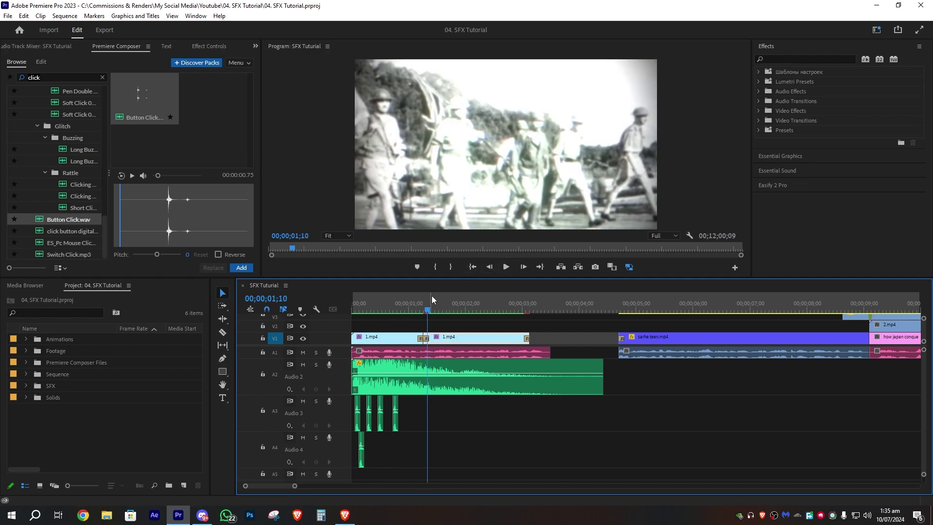
{"action": "key", "text": "Right"}
{"action": "key", "text": "Right"}
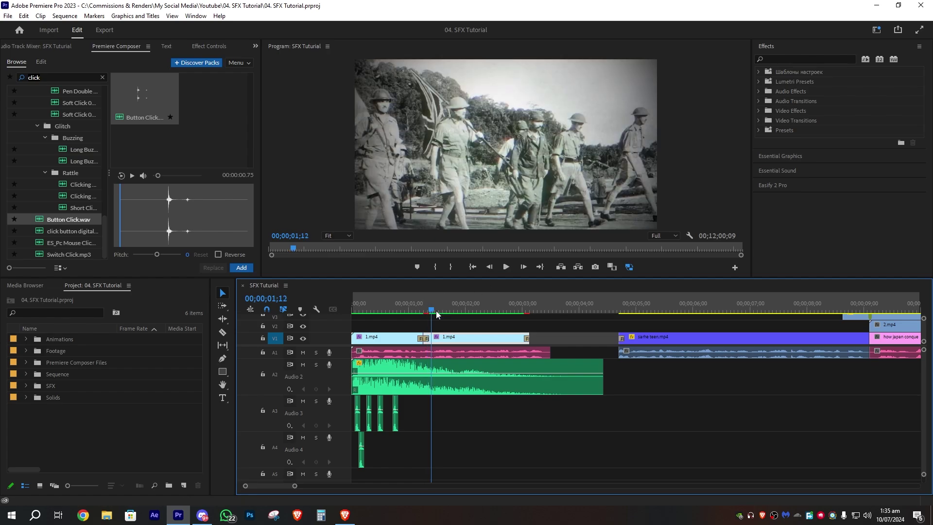
{"action": "left_click_drag", "start_coordinate": [435, 313], "coordinate": [533, 313]}
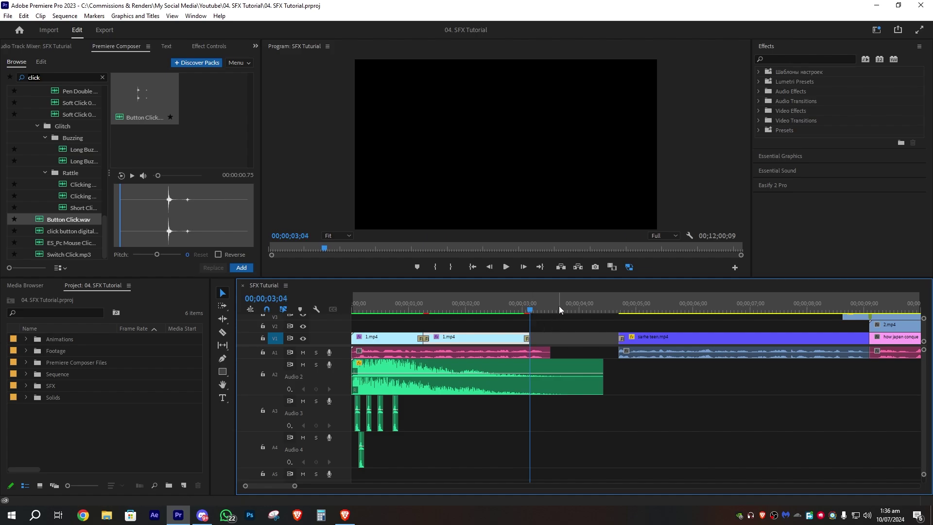
{"action": "left_click", "coordinate": [523, 312]}
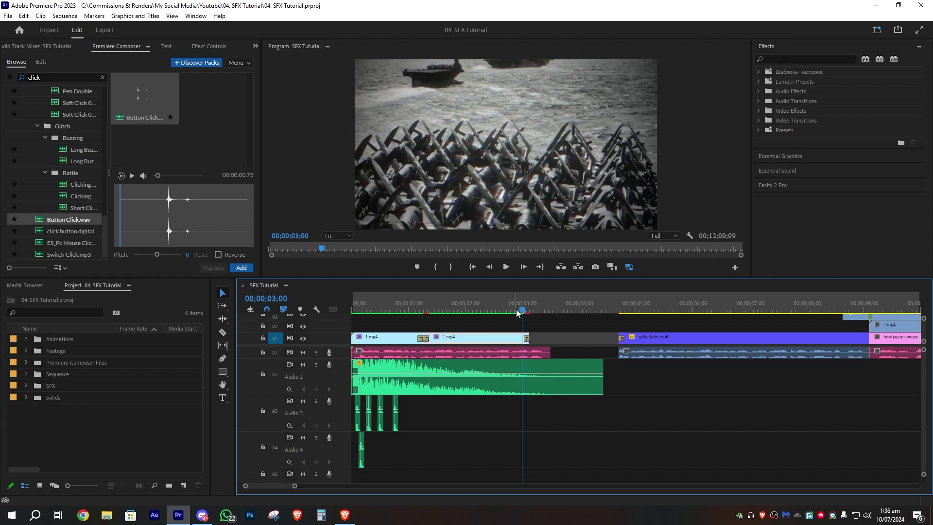
{"action": "left_click", "coordinate": [436, 310]}
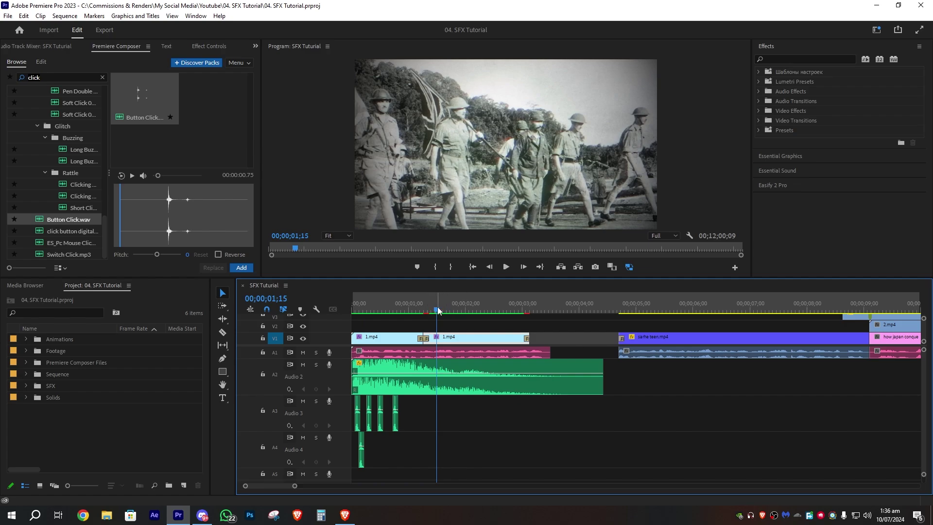
Search the sound library for "swooshy", preview a Swooshy Approach sound and place it on Audio 4, ending at the first flash near 00;00;01;08
{"action": "left_click_drag", "start_coordinate": [437, 311], "coordinate": [423, 311]}
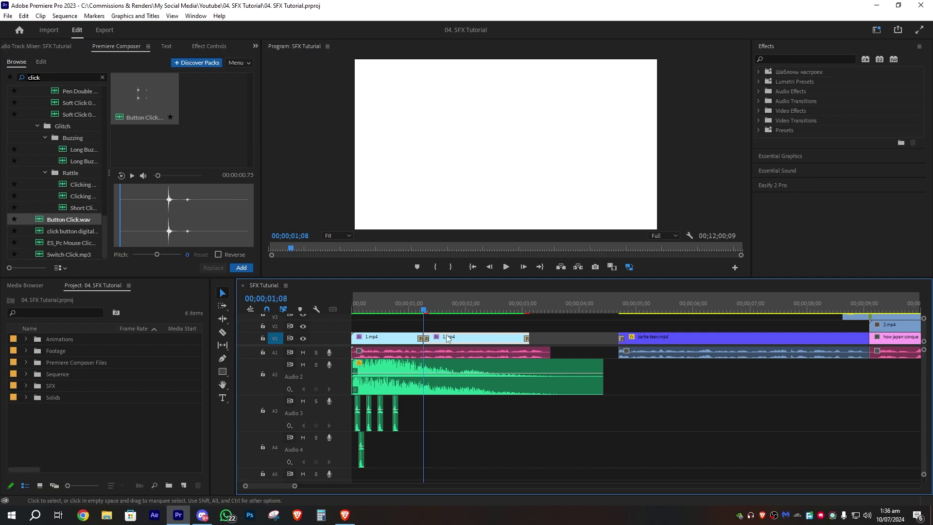
{"action": "left_click", "coordinate": [76, 313]}
{"action": "double_click", "coordinate": [60, 78]}
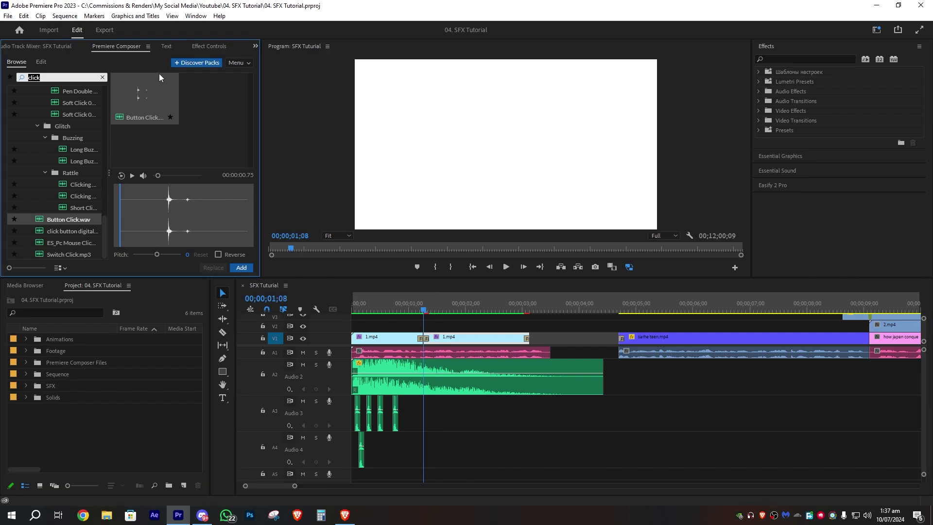
{"action": "type", "text": "swooshy"}
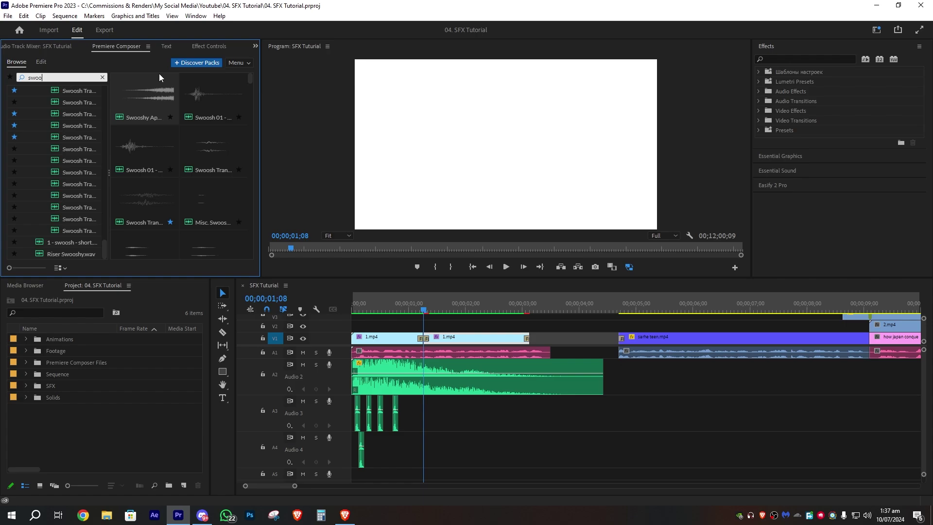
{"action": "left_click", "coordinate": [185, 118]}
{"action": "left_click", "coordinate": [171, 121]}
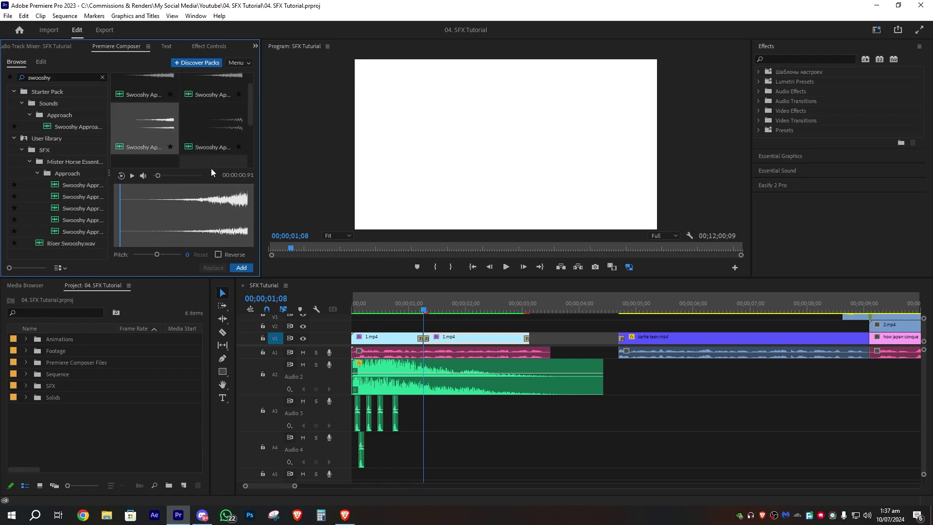
{"action": "key", "text": "space"}
{"action": "key", "text": "space"}
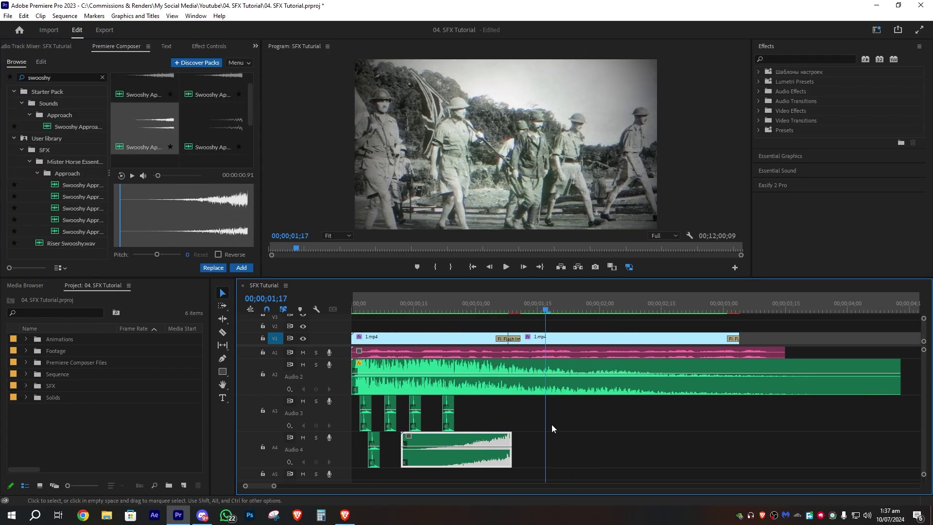
Keyframe the Swooshy Approach clip's volume on Audio 4 to rise from start to end, and review it against the flash transition
{"action": "left_click", "coordinate": [511, 447], "text": "ctrl"}
{"action": "left_click_drag", "start_coordinate": [402, 446], "coordinate": [402, 459]}
{"action": "left_click_drag", "start_coordinate": [510, 446], "coordinate": [510, 452]}
{"action": "key", "text": "Home"}
{"action": "key", "text": "space"}
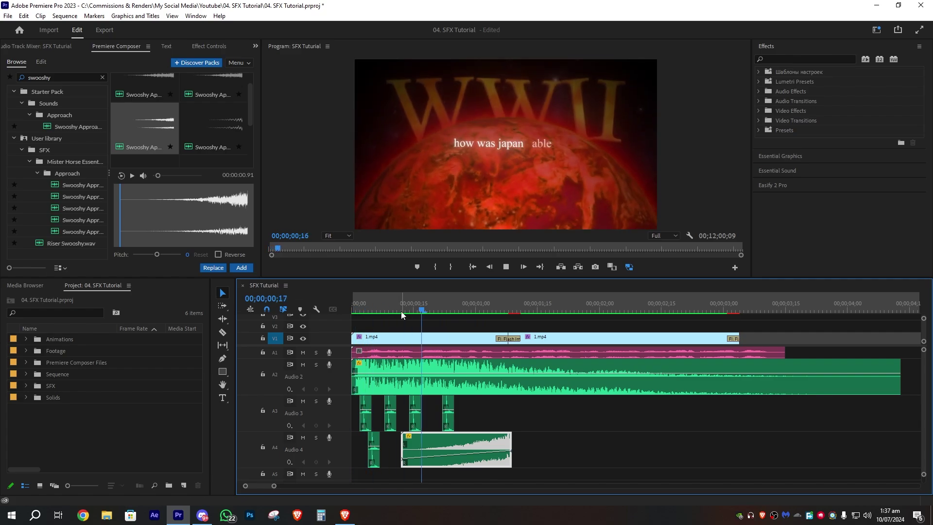
{"action": "left_click_drag", "start_coordinate": [479, 302], "coordinate": [505, 304]}
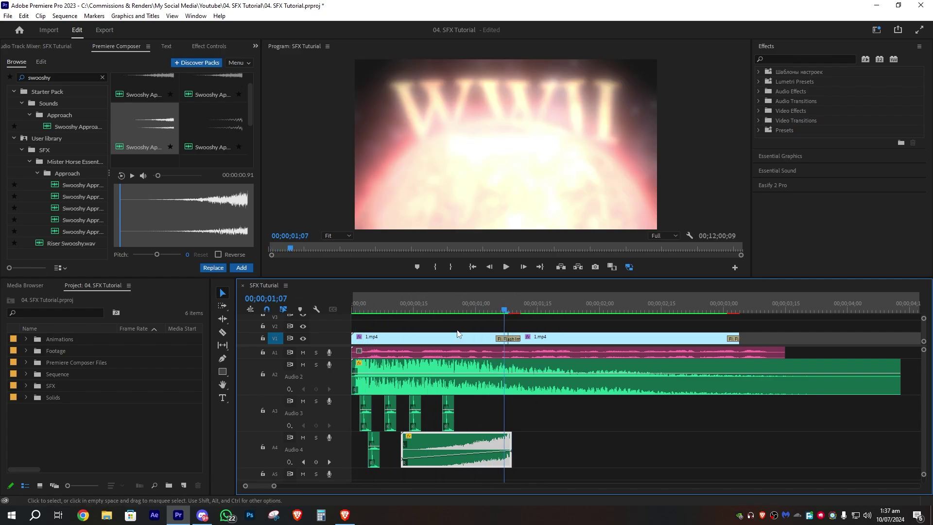
{"action": "left_click", "coordinate": [439, 306]}
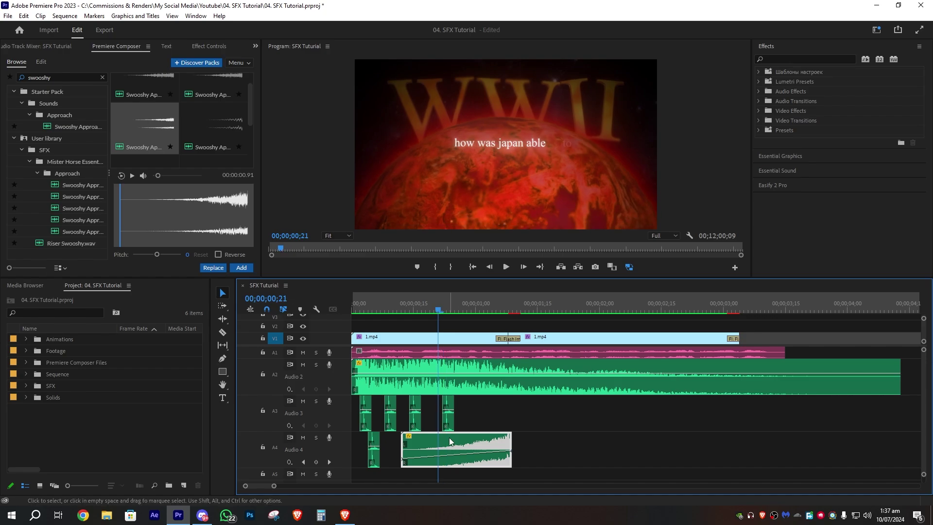
{"action": "left_click", "coordinate": [496, 307]}
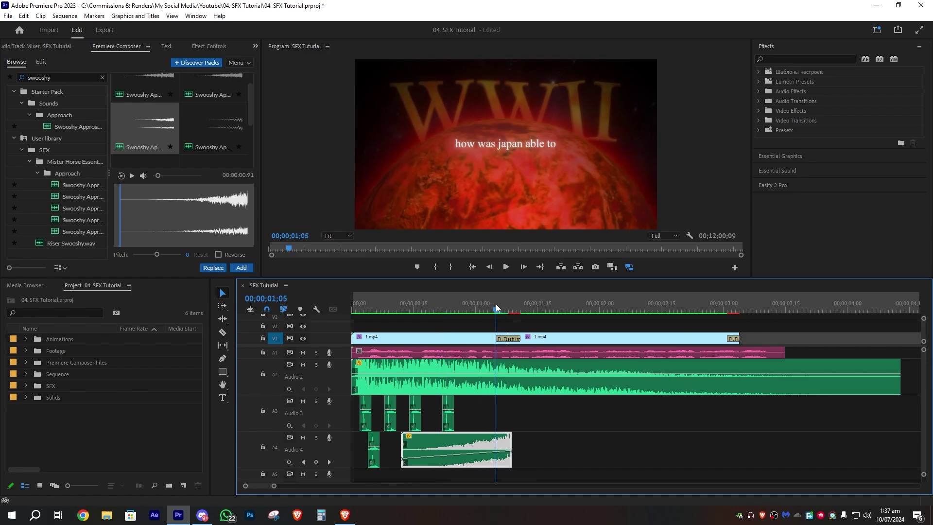
{"action": "left_click_drag", "start_coordinate": [499, 309], "coordinate": [509, 309]}
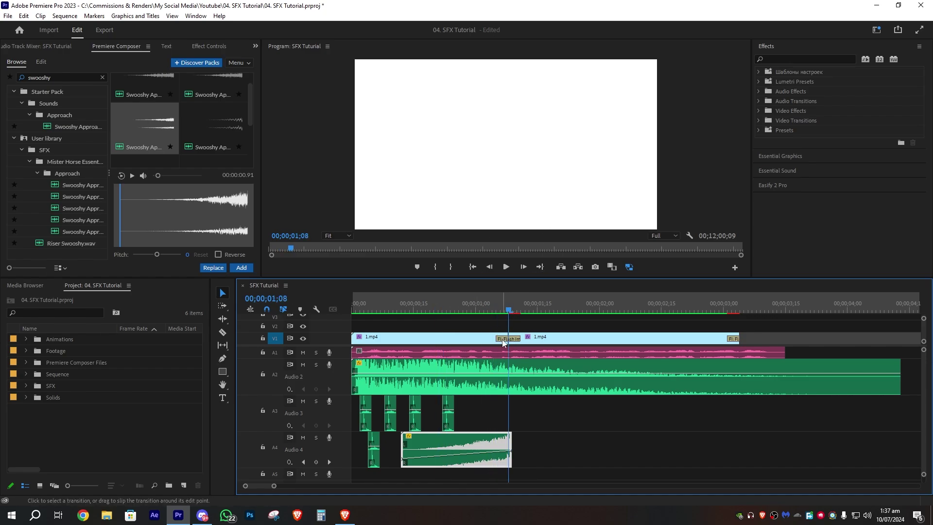
Search the sound library for "camera", preview the camera flash sound, add it to Audio 3 at 00;00;01;08 and play it
{"action": "scroll", "coordinate": [502, 354], "scroll_direction": "down", "scroll_amount": 2}
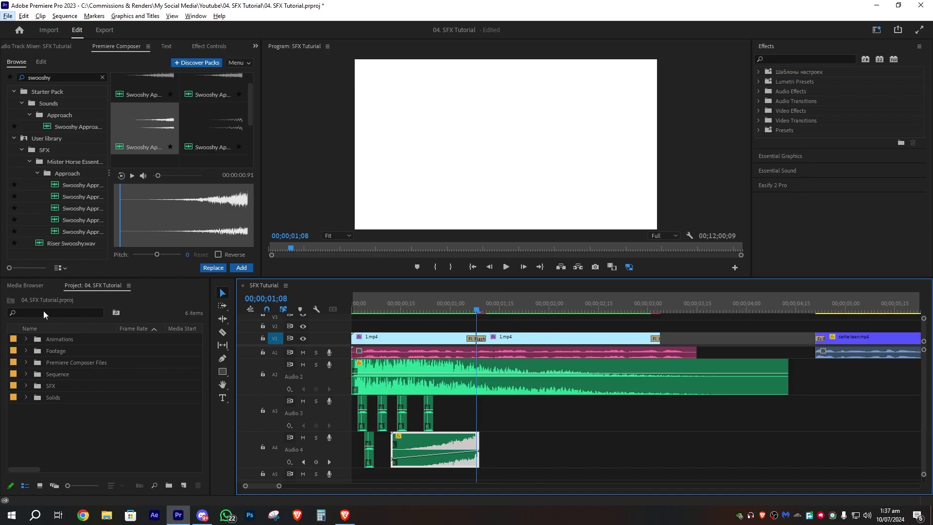
{"action": "left_click_drag", "start_coordinate": [61, 79], "coordinate": [1, 92]}
{"action": "type", "text": "camera"}
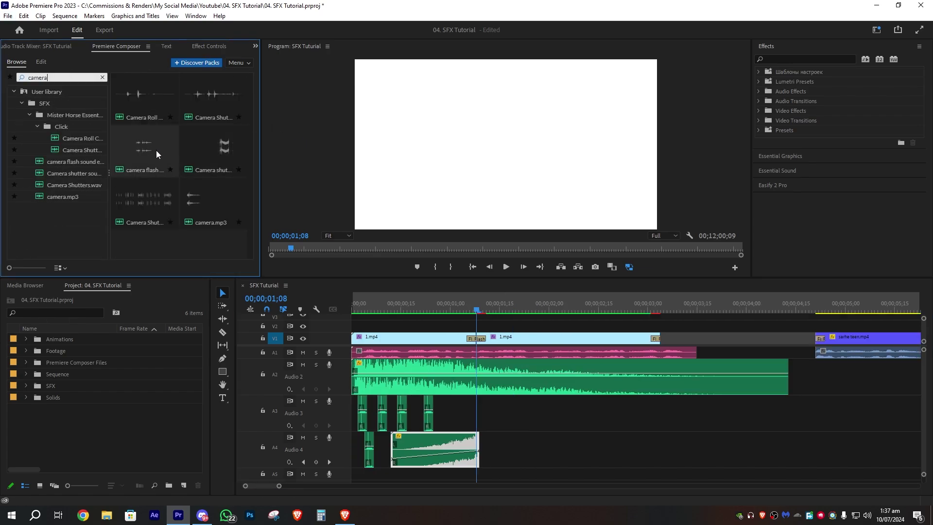
{"action": "left_click", "coordinate": [156, 150]}
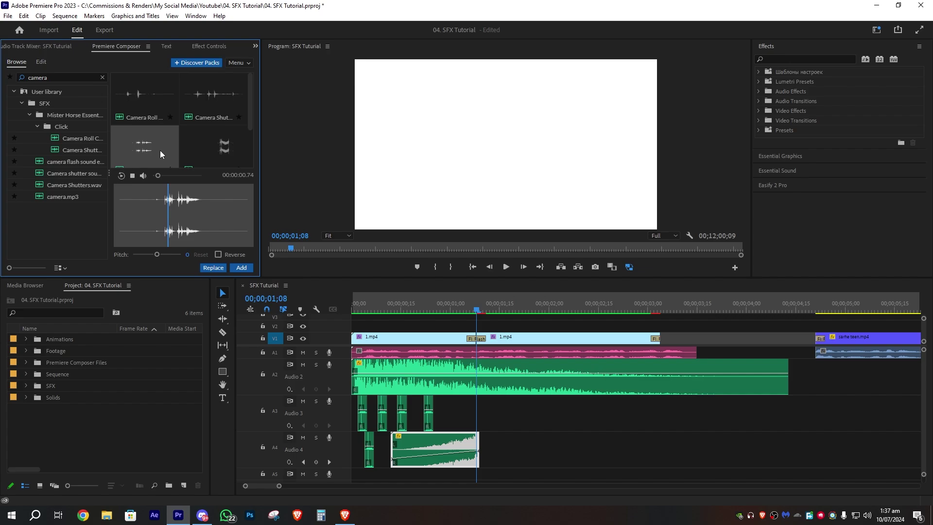
{"action": "left_click", "coordinate": [242, 268]}
{"action": "scroll", "coordinate": [468, 408], "scroll_direction": "up", "scroll_amount": 4}
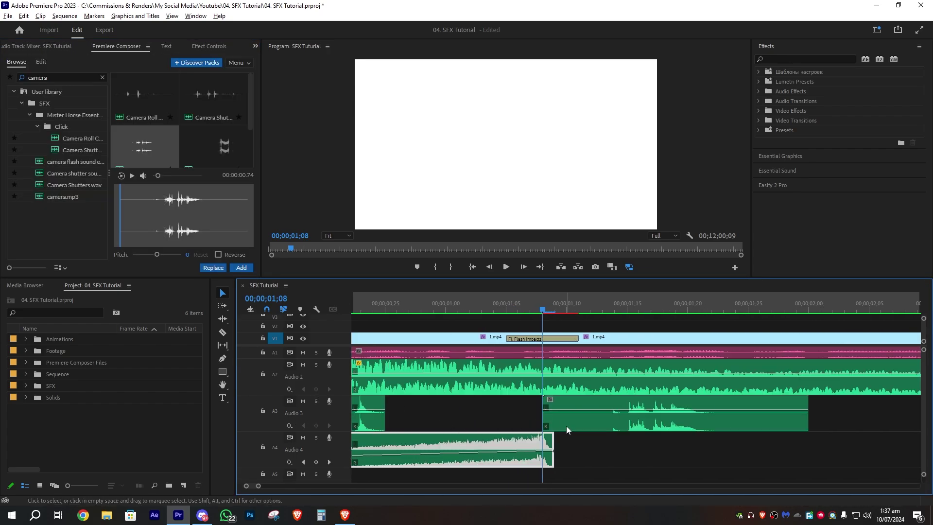
{"action": "key", "text": "space"}
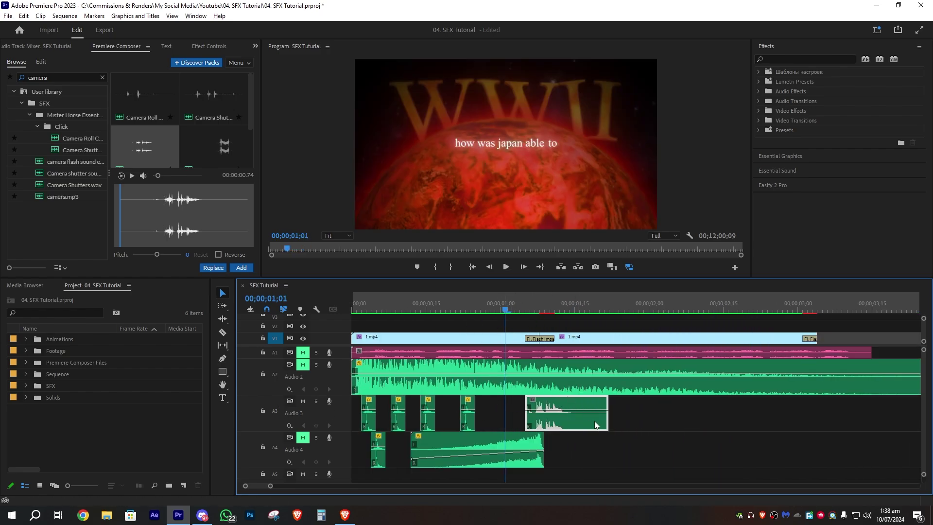
Unmute Audio 3, shift the camera flash sound to start at about 00;00;01;02, and play it against the first flash
{"action": "left_click", "coordinate": [303, 401]}
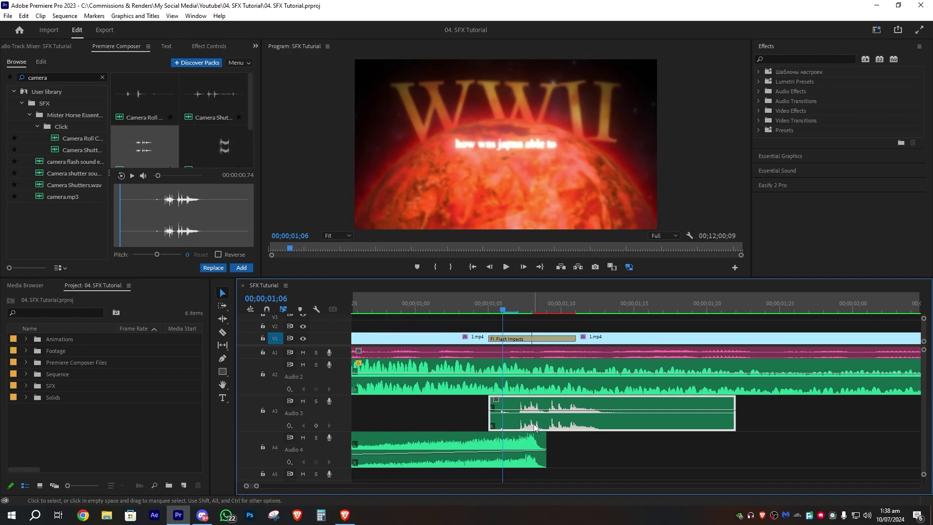
{"action": "left_click_drag", "start_coordinate": [533, 425], "coordinate": [492, 426]}
{"action": "scroll", "coordinate": [504, 412], "scroll_direction": "down", "scroll_amount": 5}
{"action": "key", "text": "space"}
{"action": "left_click", "coordinate": [450, 308]}
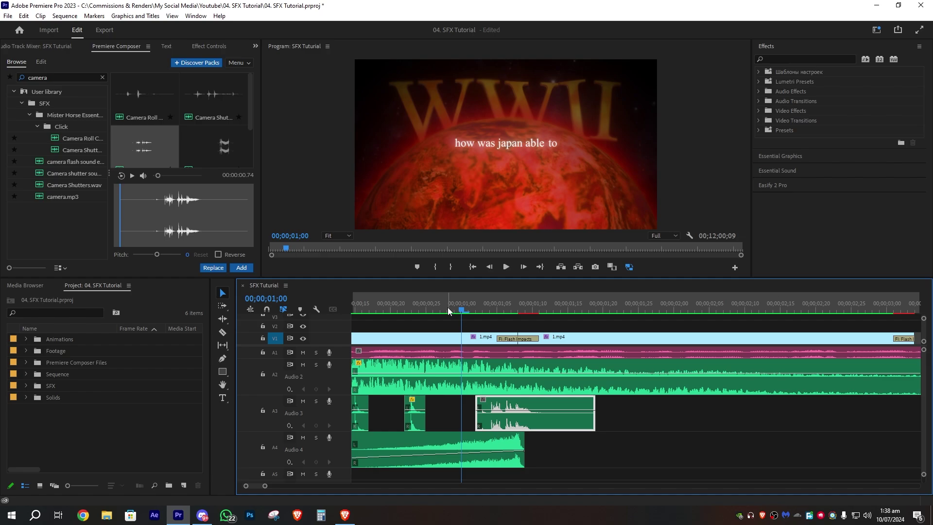
{"action": "scroll", "coordinate": [472, 304], "scroll_direction": "down", "scroll_amount": 4}
{"action": "key", "text": "space"}
Turn on timeline snapping and check the camera flash and text click sounds around the first flash
{"action": "left_click_drag", "start_coordinate": [465, 299], "coordinate": [516, 311]}
{"action": "key", "text": "s"}
{"action": "scroll", "coordinate": [448, 377], "scroll_direction": "up", "scroll_amount": 4}
{"action": "scroll", "coordinate": [462, 372], "scroll_direction": "up", "scroll_amount": 3}
{"action": "left_click", "coordinate": [490, 420]}
{"action": "left_click", "coordinate": [478, 310]}
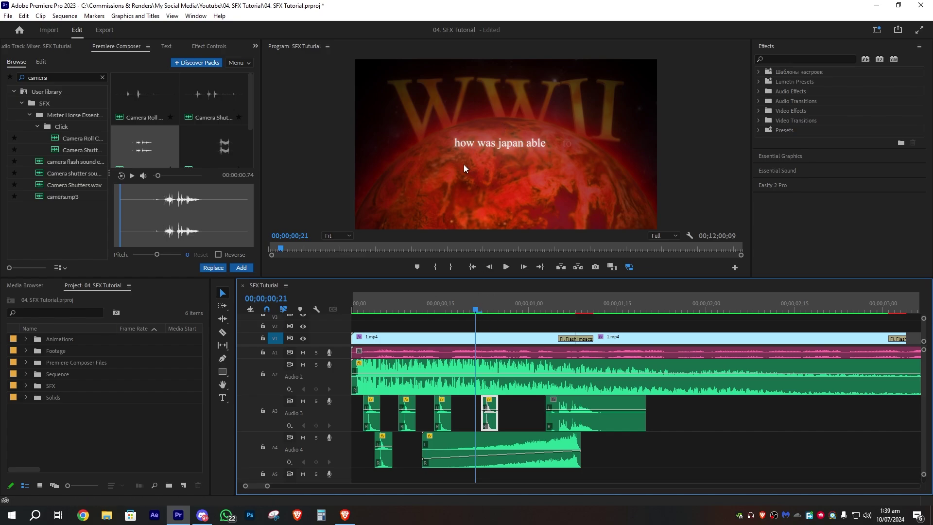
Search the sound library for "pc mouse" and place a single click from ES_Pc Mouse Click 5 on Audio 3 at 00;00;01;23
{"action": "left_click_drag", "start_coordinate": [476, 299], "coordinate": [664, 302]}
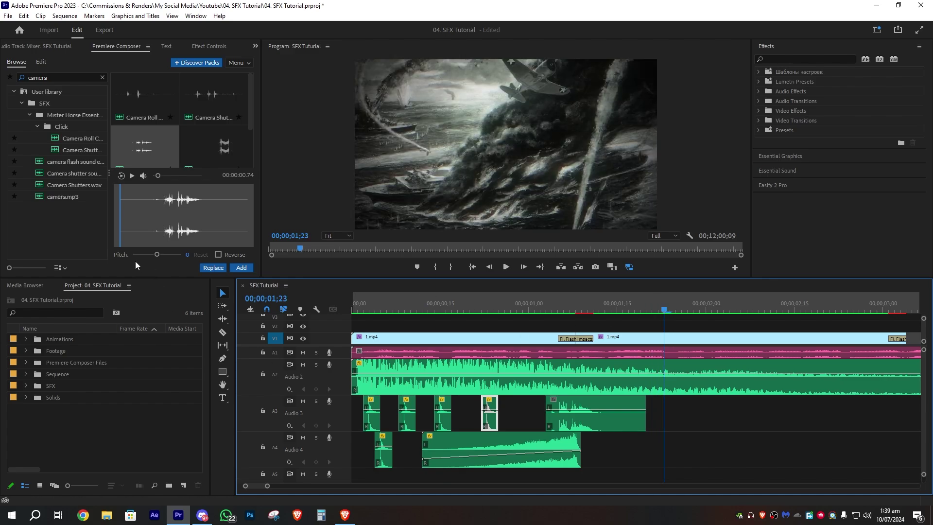
{"action": "double_click", "coordinate": [61, 79]}
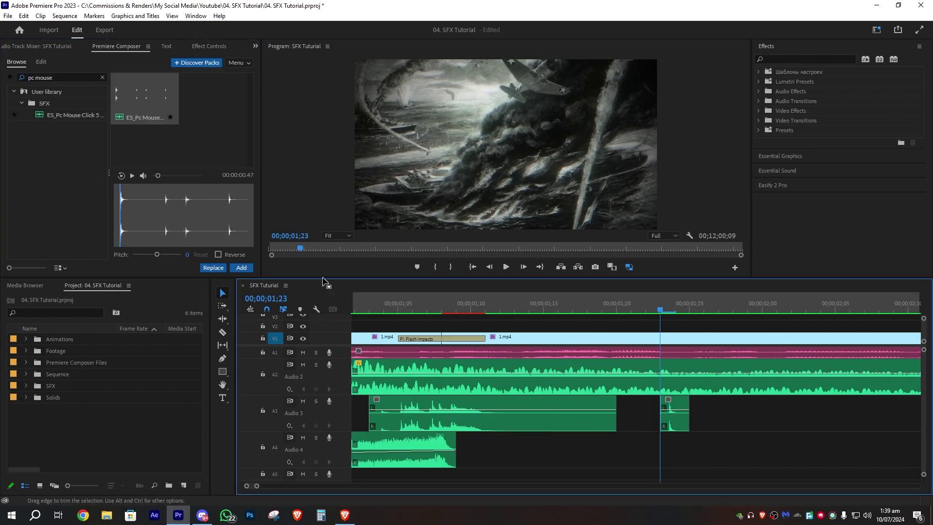
{"action": "double_click", "coordinate": [674, 413]}
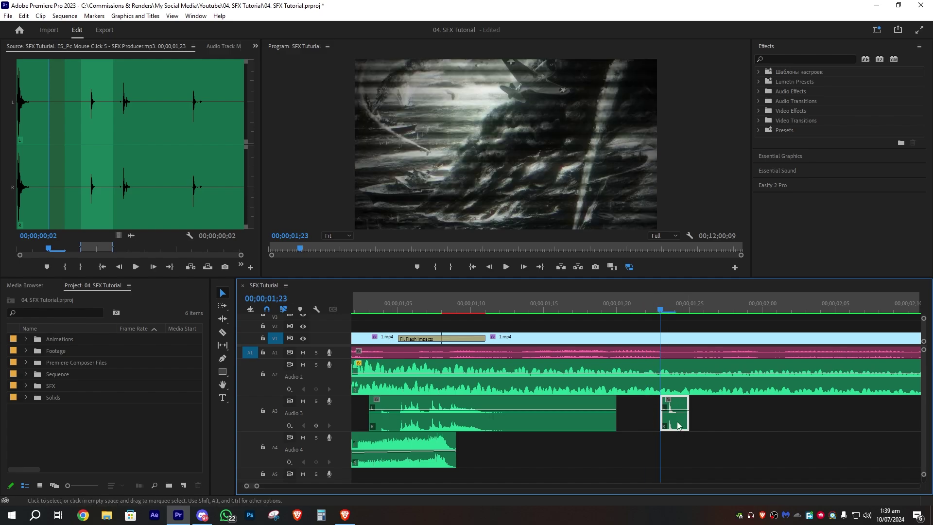
Duplicate the mouse click clip on Audio 3 to the image changes at about 00;00;02;04 and 00;00;02;14
{"action": "scroll", "coordinate": [675, 425], "scroll_direction": "down", "scroll_amount": 3}
{"action": "key", "text": "Right"}
{"action": "key", "text": "Right"}
{"action": "key", "text": "Right"}
{"action": "key", "text": "Right"}
{"action": "key", "text": "Right"}
{"action": "key", "text": "Right"}
{"action": "key", "text": "Right"}
{"action": "key", "text": "Right"}
{"action": "key", "text": "Right"}
{"action": "key", "text": "Right"}
{"action": "key", "text": "Right"}
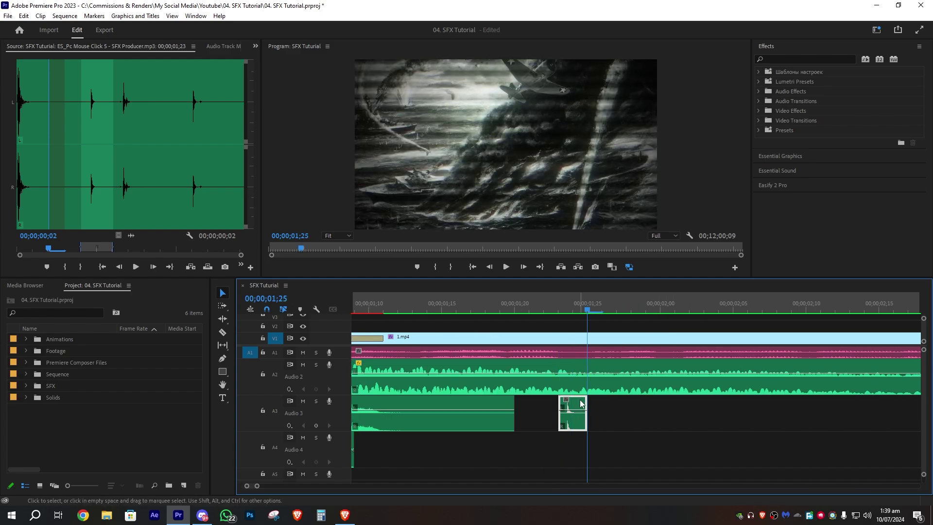
{"action": "left_click_drag", "start_coordinate": [567, 428], "coordinate": [726, 428]}
{"action": "scroll", "coordinate": [726, 427], "scroll_direction": "down", "scroll_amount": 3}
{"action": "left_click_drag", "start_coordinate": [633, 311], "coordinate": [779, 313]}
{"action": "left_click_drag", "start_coordinate": [643, 421], "coordinate": [788, 422]}
{"action": "scroll", "coordinate": [788, 422], "scroll_direction": "down", "scroll_amount": 8}
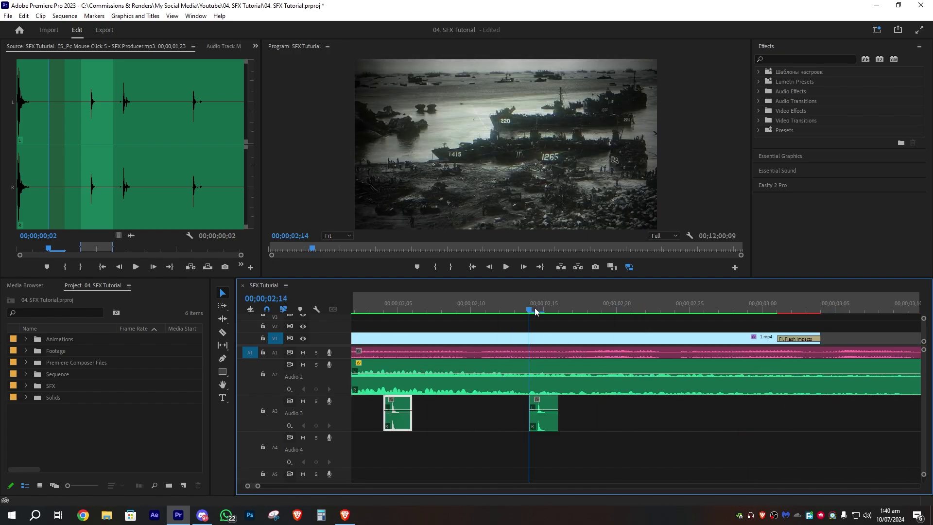
Add mouse click copies on Audio 3 at about 00;00;02;21, 00;00;02;25 and 00;00;02;29, and play the sequence from the start
{"action": "left_click_drag", "start_coordinate": [535, 312], "coordinate": [637, 312]}
{"action": "left_click_drag", "start_coordinate": [540, 422], "coordinate": [642, 422]}
{"action": "left_click_drag", "start_coordinate": [637, 311], "coordinate": [701, 311]}
{"action": "left_click_drag", "start_coordinate": [645, 421], "coordinate": [704, 422]}
{"action": "left_click_drag", "start_coordinate": [690, 311], "coordinate": [750, 312]}
{"action": "left_click_drag", "start_coordinate": [704, 422], "coordinate": [763, 422]}
{"action": "left_click_drag", "start_coordinate": [751, 312], "coordinate": [812, 314]}
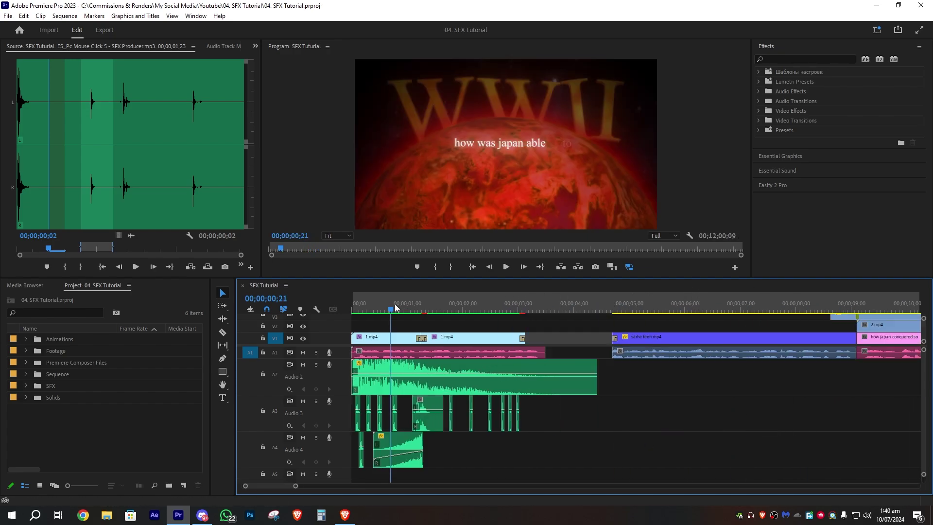
{"action": "left_click_drag", "start_coordinate": [394, 306], "coordinate": [357, 307]}
{"action": "key", "text": "space"}
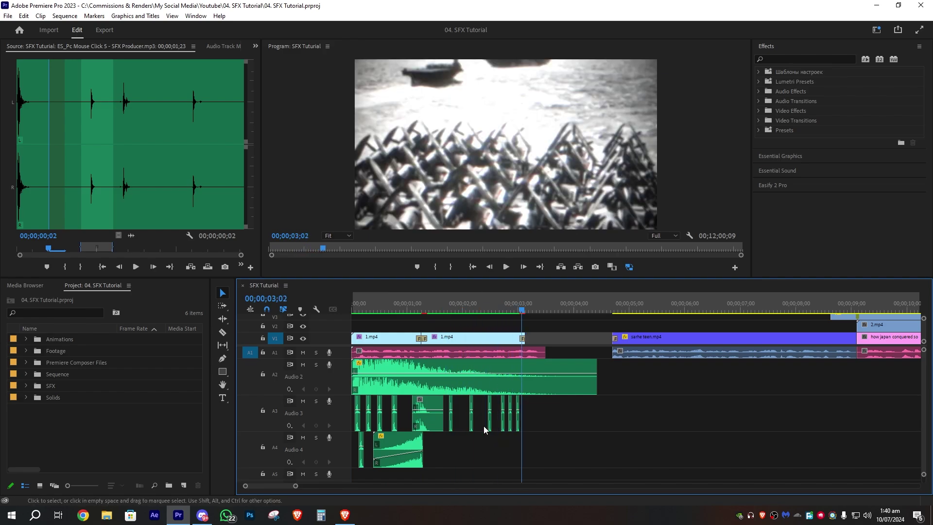
{"action": "key", "text": "space"}
Set the gain of the six mouse click clips on Audio 3 to 5 dB and play them
{"action": "scroll", "coordinate": [481, 422], "scroll_direction": "up", "scroll_amount": 3}
{"action": "left_click_drag", "start_coordinate": [651, 418], "coordinate": [419, 397]}
{"action": "right_click", "coordinate": [424, 408]}
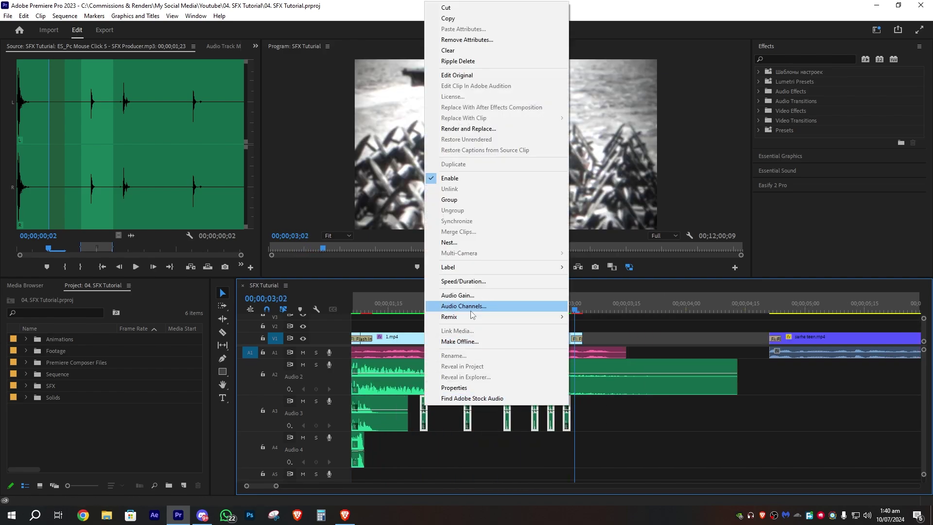
{"action": "left_click", "coordinate": [470, 295]}
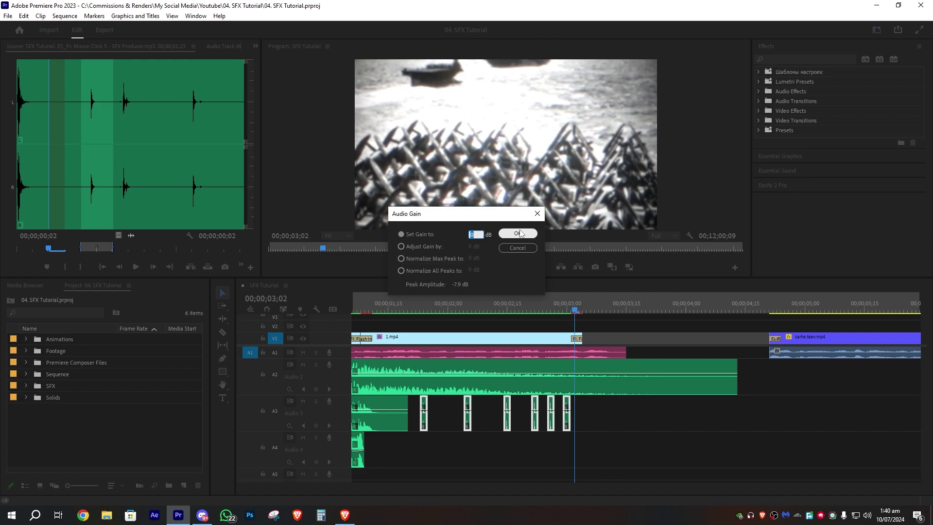
{"action": "type", "text": "5"}
{"action": "key", "text": "Return"}
{"action": "left_click", "coordinate": [407, 306]}
{"action": "key", "text": "space"}
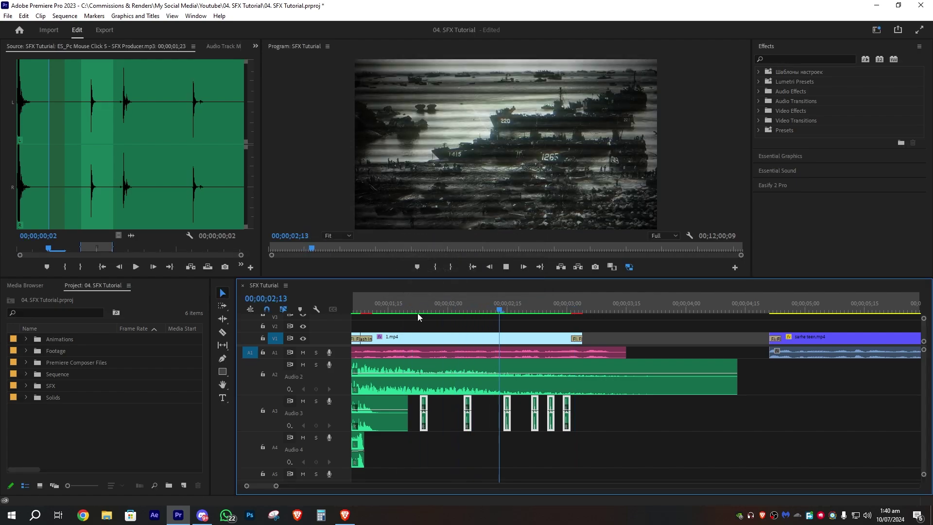
Raise the audio gain of the six selected mouse click clips further and play them against the image changes
{"action": "right_click", "coordinate": [451, 357]}
{"action": "left_click", "coordinate": [468, 281]}
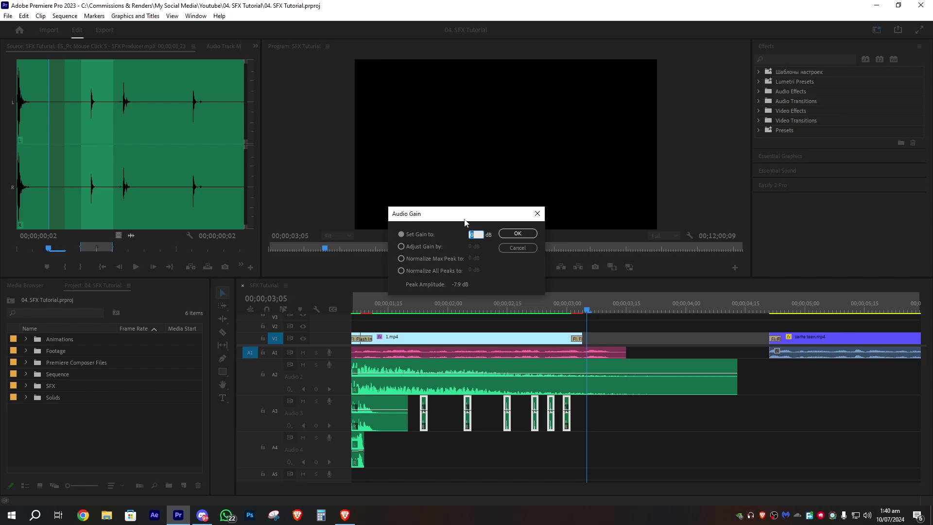
{"action": "key", "text": "Return"}
{"action": "left_click", "coordinate": [415, 307]}
{"action": "key", "text": "space"}
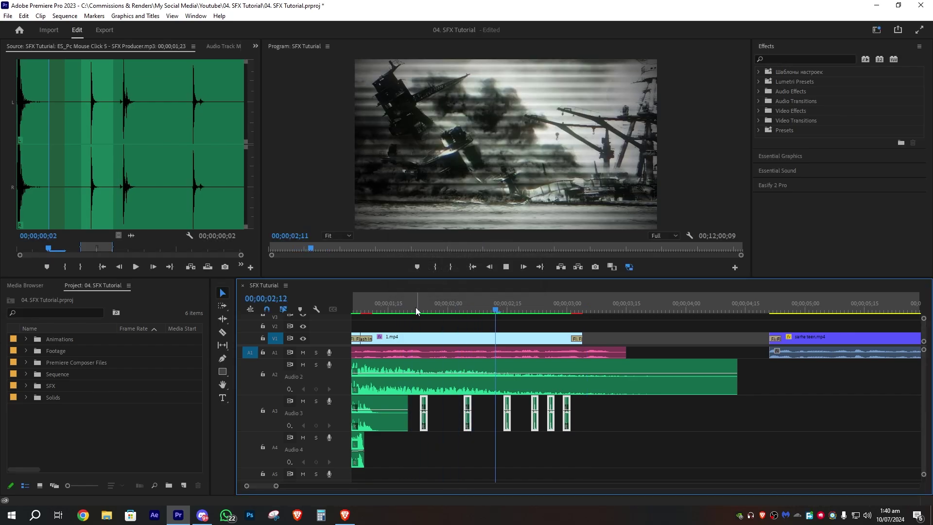
{"action": "scroll", "coordinate": [448, 334], "scroll_direction": "down", "scroll_amount": 2}
{"action": "key", "text": "space"}
{"action": "scroll", "coordinate": [455, 335], "scroll_direction": "up", "scroll_amount": 2}
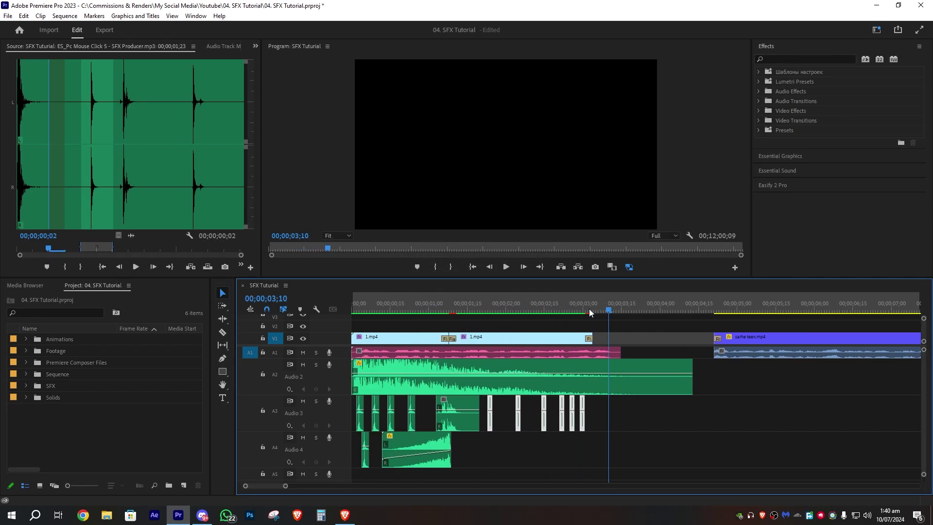
Play the sequence from the start to review the louder mouse clicks with the other sound effects
{"action": "left_click", "coordinate": [615, 416]}
{"action": "scroll", "coordinate": [581, 359], "scroll_direction": "up", "scroll_amount": 3}
{"action": "scroll", "coordinate": [444, 317], "scroll_direction": "down", "scroll_amount": 3}
{"action": "left_click", "coordinate": [371, 311]}
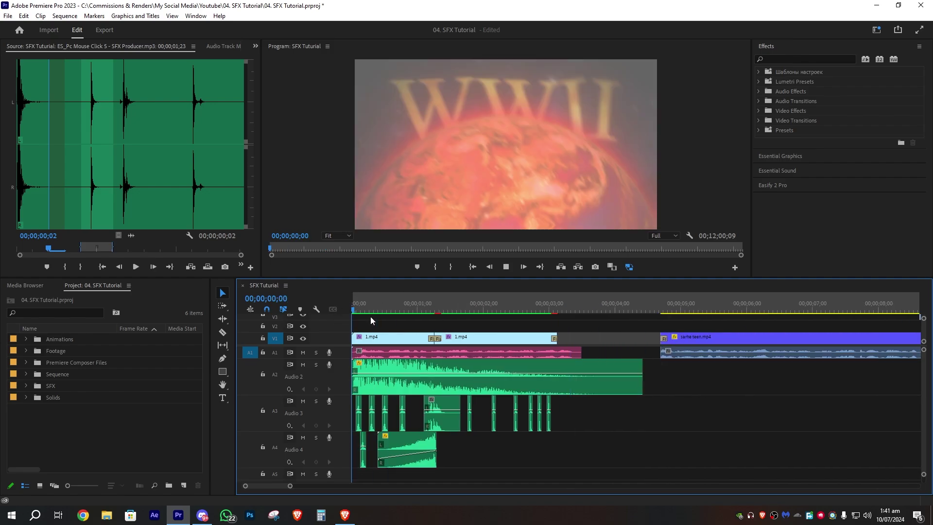
{"action": "key", "text": "space"}
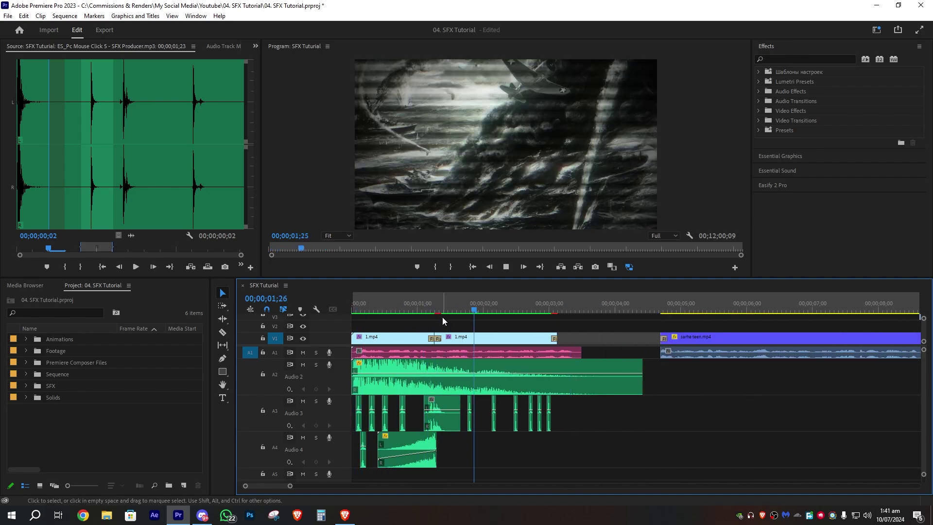
{"action": "key", "text": "space"}
Duplicate the last mouse click on Audio 3 to about 00;00;03;03, at the end of the closing flash, and play the section
{"action": "scroll", "coordinate": [442, 317], "scroll_direction": "up", "scroll_amount": 2}
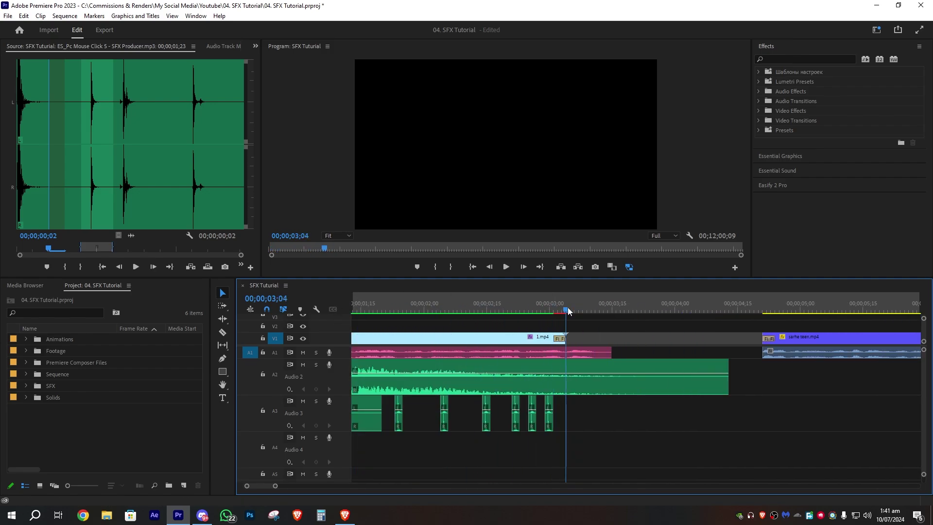
{"action": "scroll", "coordinate": [531, 323], "scroll_direction": "up", "scroll_amount": 2}
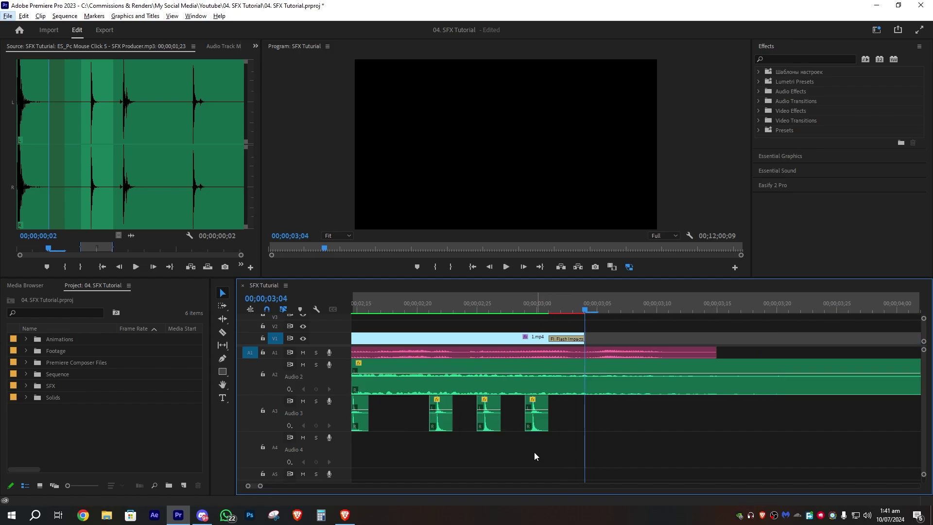
{"action": "left_click", "coordinate": [537, 427]}
{"action": "left_click_drag", "start_coordinate": [542, 426], "coordinate": [591, 421]}
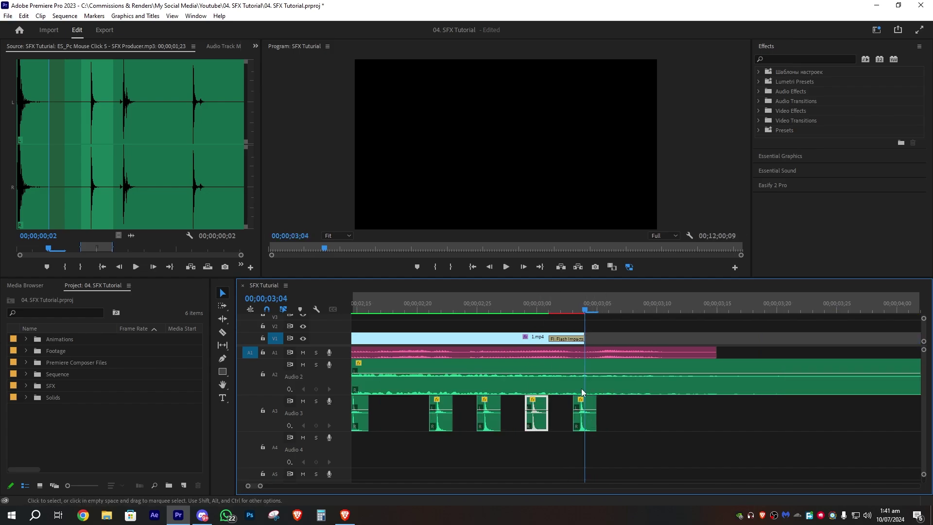
{"action": "mouse_move", "coordinate": [521, 305]}
{"action": "left_mouse_down"}
{"action": "mouse_move", "coordinate": [588, 305]}
{"action": "mouse_move", "coordinate": [530, 310]}
{"action": "left_mouse_up"}
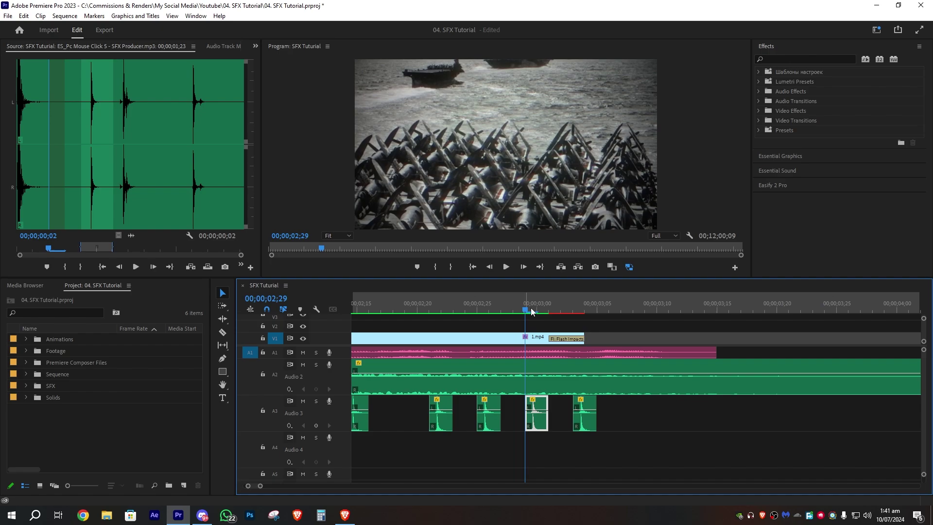
{"action": "scroll", "coordinate": [540, 382], "scroll_direction": "down", "scroll_amount": 2}
{"action": "scroll", "coordinate": [541, 381], "scroll_direction": "down", "scroll_amount": 2}
{"action": "left_click_drag", "start_coordinate": [439, 307], "coordinate": [419, 313]}
{"action": "key", "text": "space"}
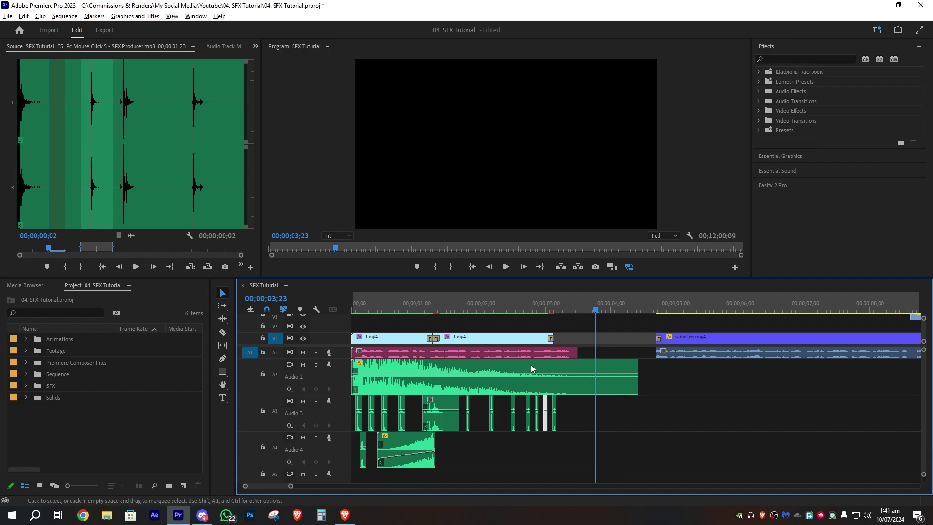
Replay the second 1.mp4 clip to check the mouse clicks against the image changes and the cut to black
{"action": "scroll", "coordinate": [530, 365], "scroll_direction": "down", "scroll_amount": 1}
{"action": "left_click", "coordinate": [418, 302]}
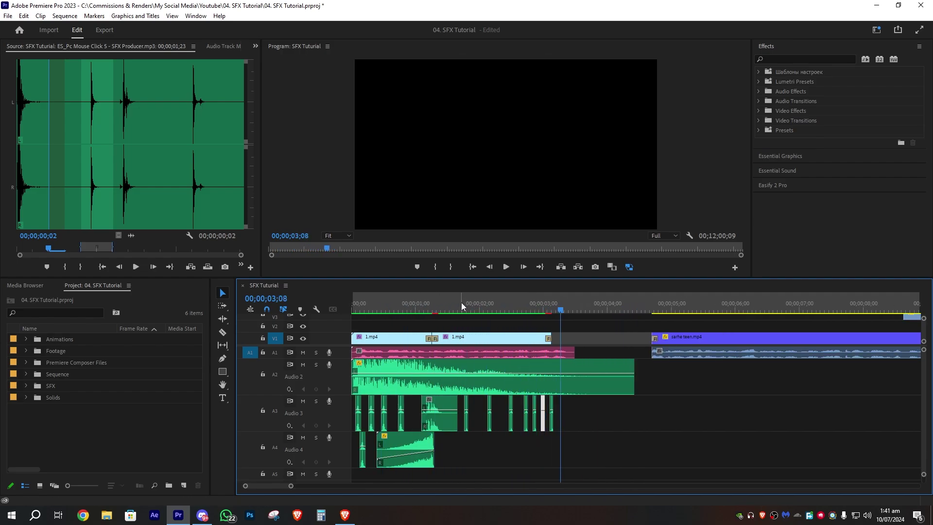
{"action": "left_click", "coordinate": [508, 309]}
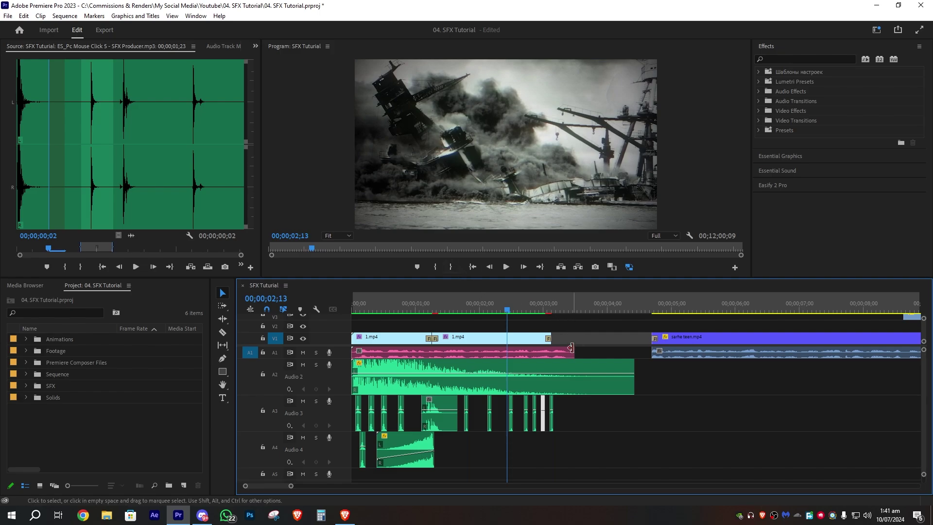
{"action": "left_click", "coordinate": [603, 425]}
Search the sound library for "approach", preview Epic Approach 03 and add it to Audio 4 at 00;00;01;09
{"action": "left_click", "coordinate": [404, 443]}
{"action": "left_click", "coordinate": [435, 310]}
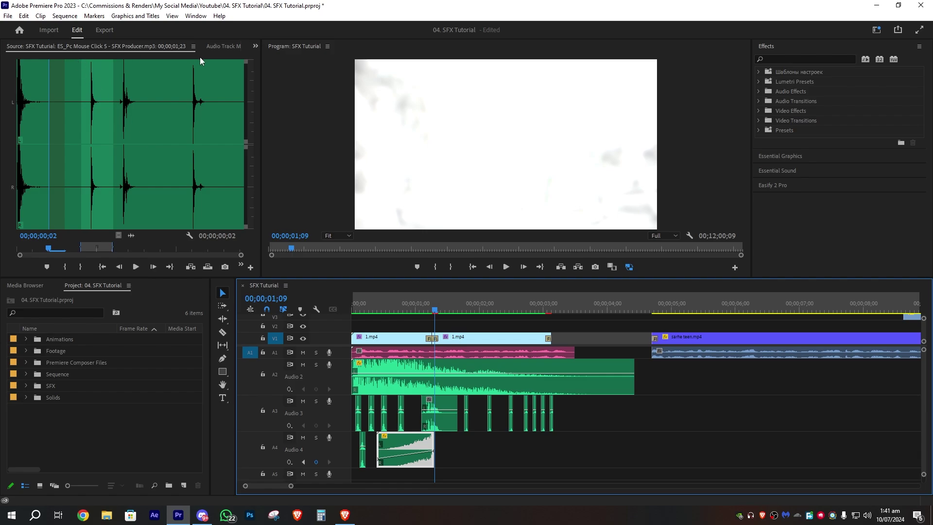
{"action": "left_click", "coordinate": [216, 48]}
{"action": "left_click", "coordinate": [87, 50]}
{"action": "scroll", "coordinate": [429, 454], "scroll_direction": "up", "scroll_amount": 6}
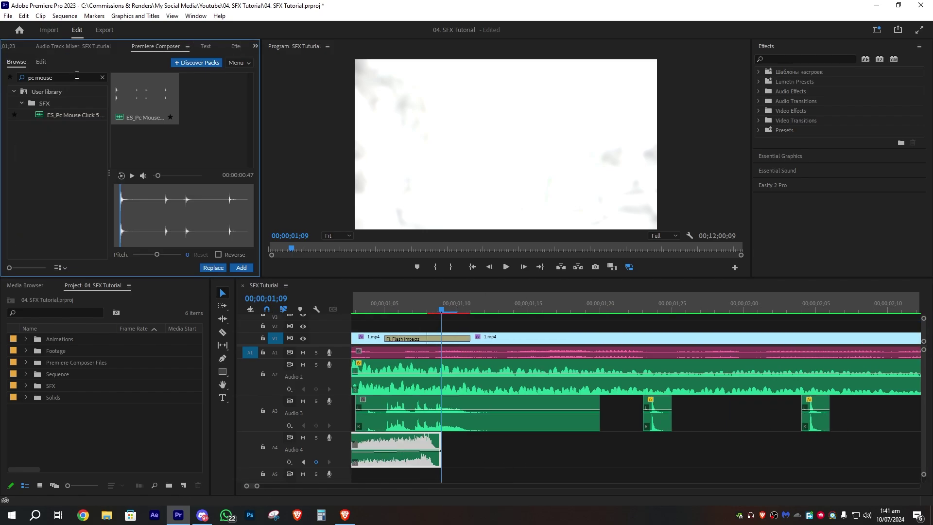
{"action": "left_click_drag", "start_coordinate": [77, 77], "coordinate": [13, 86]}
{"action": "type", "text": "approach"}
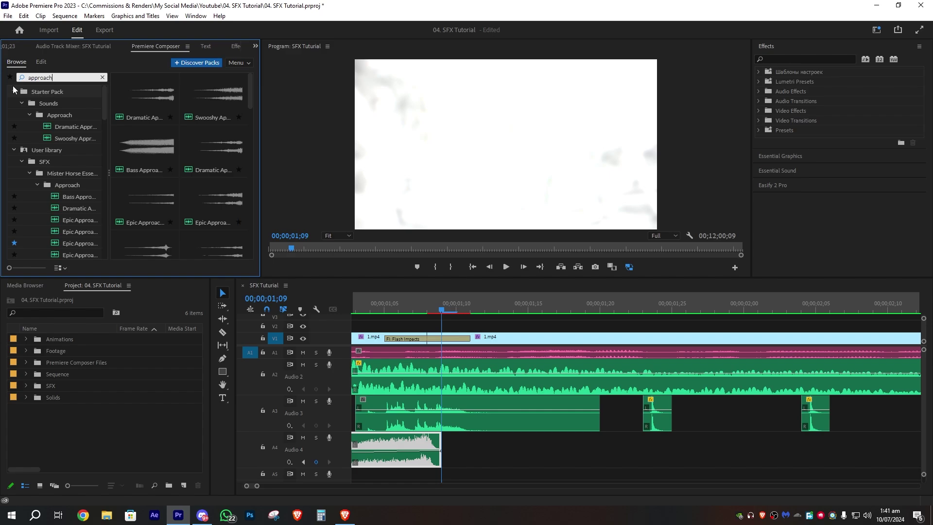
{"action": "left_click", "coordinate": [145, 245]}
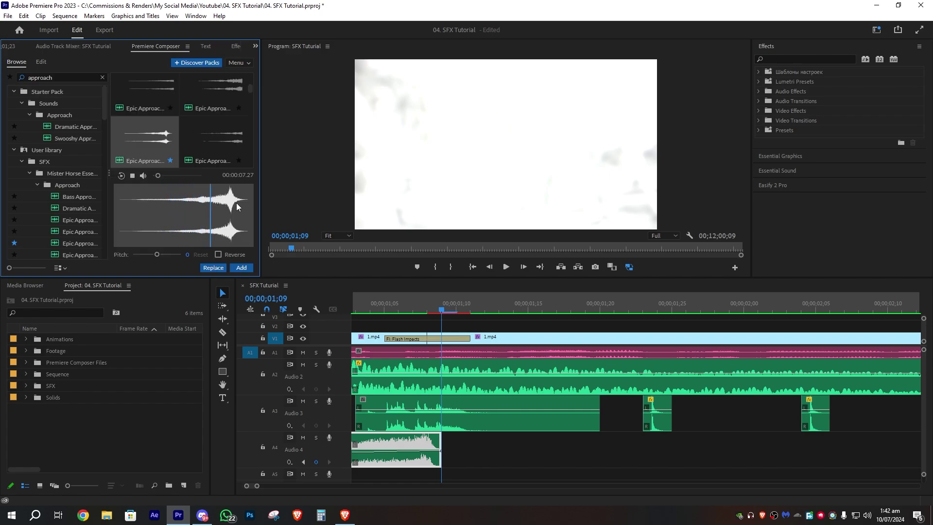
{"action": "left_click", "coordinate": [241, 268]}
{"action": "scroll", "coordinate": [477, 443], "scroll_direction": "down", "scroll_amount": 7}
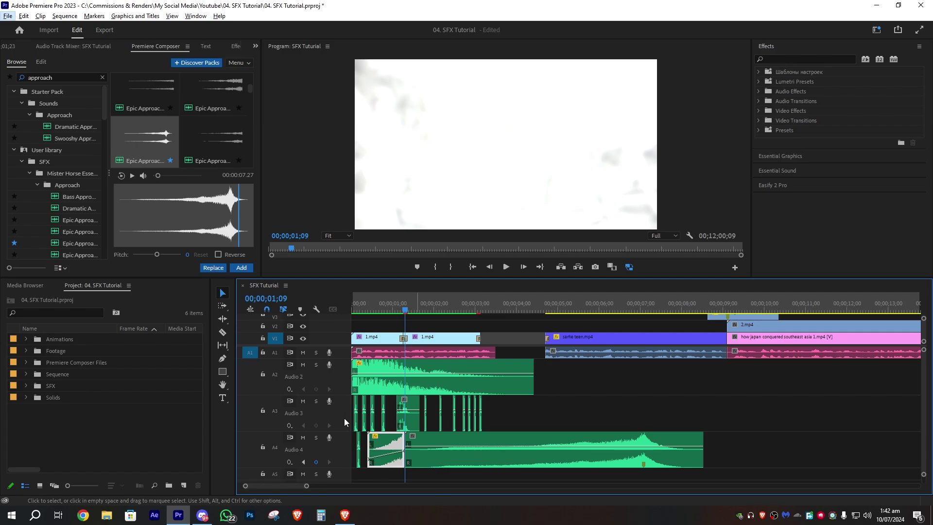
Move the Epic Approach clip to Audio 5, trim it to start at 00;00;01;03 and align its peak with 00;00;03;04
{"action": "double_click", "coordinate": [337, 372]}
{"action": "double_click", "coordinate": [345, 381]}
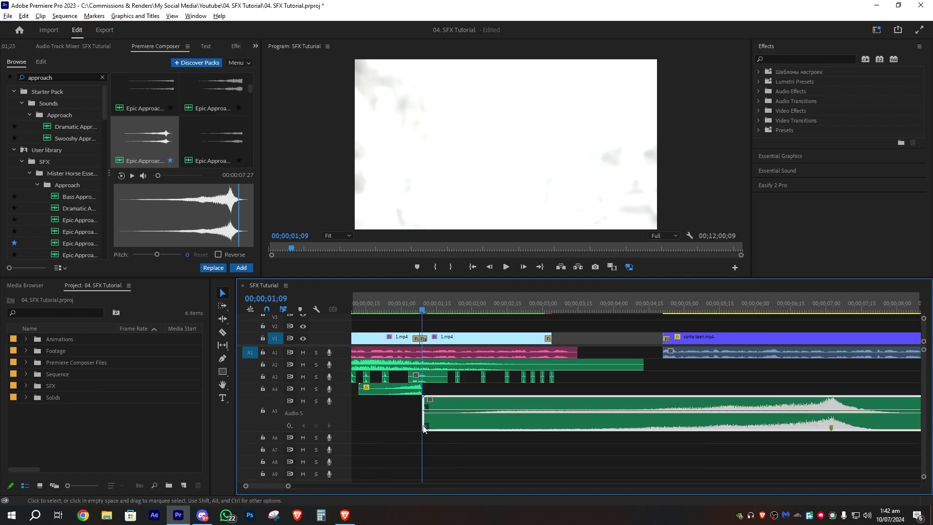
{"action": "scroll", "coordinate": [416, 432], "scroll_direction": "down", "scroll_amount": 2}
{"action": "left_click_drag", "start_coordinate": [408, 421], "coordinate": [560, 420]}
{"action": "left_click_drag", "start_coordinate": [590, 421], "coordinate": [403, 423]}
{"action": "scroll", "coordinate": [402, 423], "scroll_direction": "up", "scroll_amount": 2}
{"action": "left_click_drag", "start_coordinate": [534, 303], "coordinate": [598, 303]}
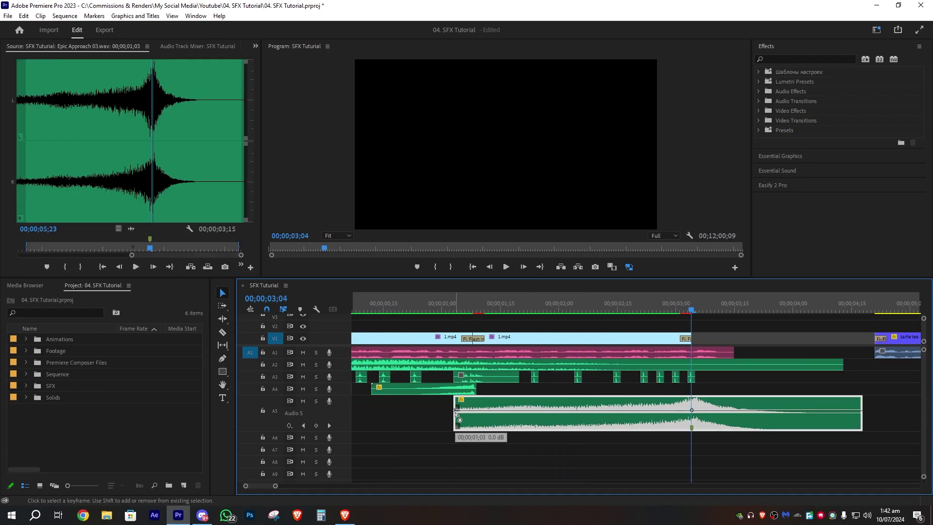
Keyframe the Epic Approach clip's volume on Audio 5 to rise from its start to 00;00;03;04, and play the sequence from the beginning
{"action": "left_click_drag", "start_coordinate": [455, 413], "coordinate": [455, 422]}
{"action": "key", "text": "Home"}
{"action": "key", "text": "space"}
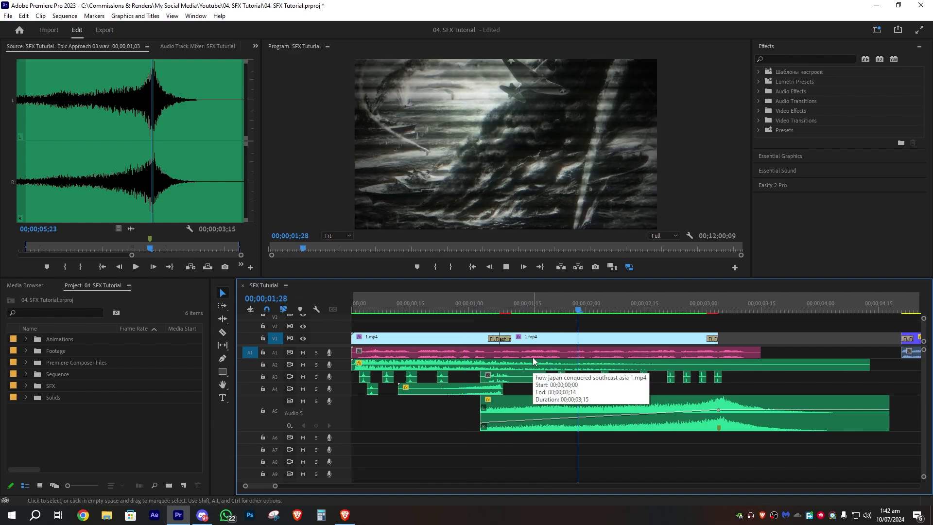
{"action": "key", "text": "space"}
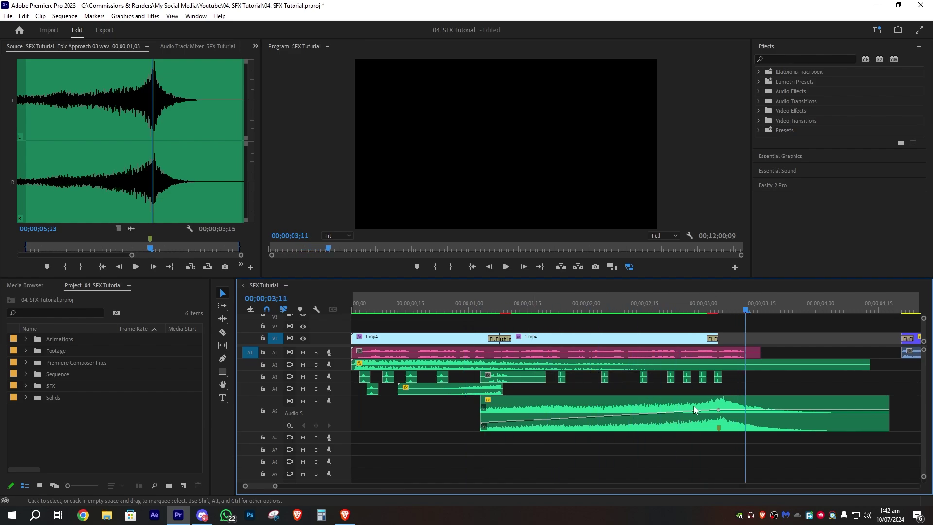
Lower the Epic Approach clip's peak volume keyframe near 00;00;03;03 on Audio 5 to about -5.3 dB and play the rise
{"action": "left_click", "coordinate": [718, 311]}
{"action": "left_click", "coordinate": [718, 411]}
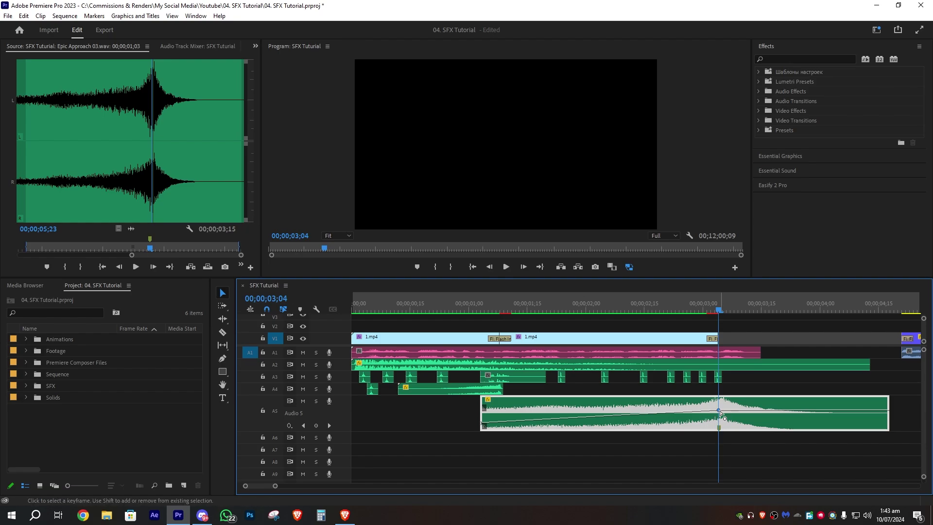
{"action": "left_click_drag", "start_coordinate": [719, 410], "coordinate": [720, 415]}
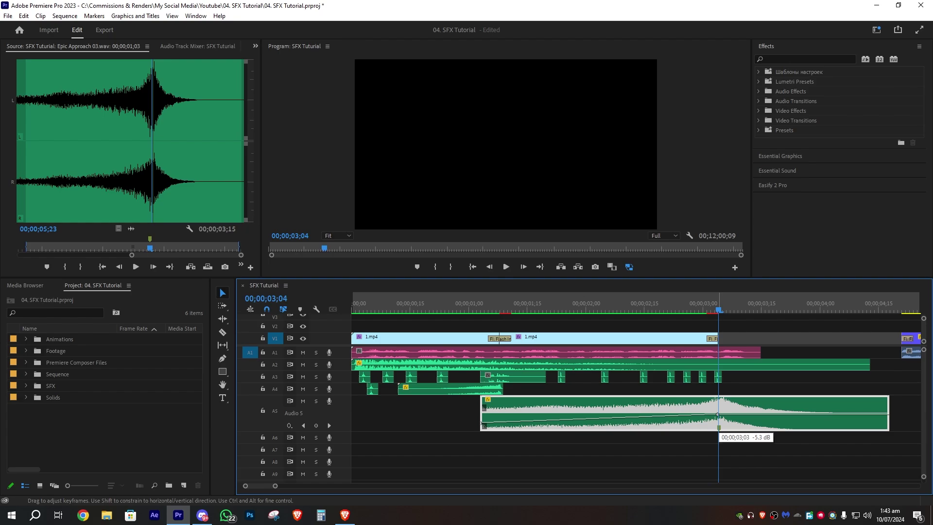
{"action": "left_click", "coordinate": [497, 302]}
{"action": "key", "text": "space"}
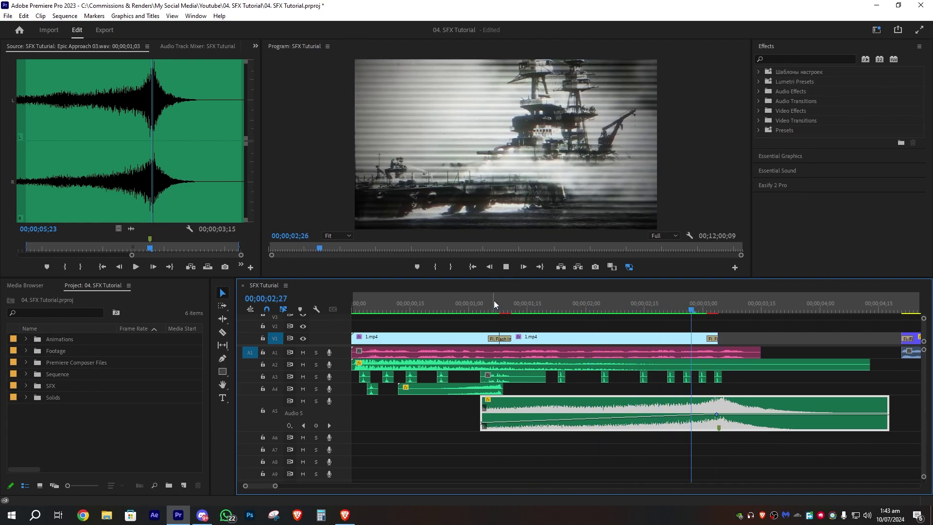
{"action": "left_click", "coordinate": [494, 301]}
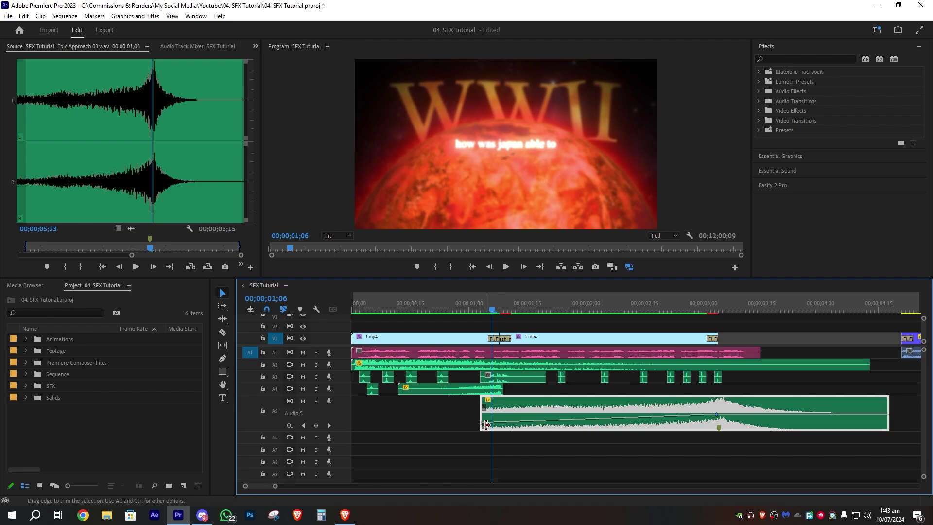
Raise the Epic Approach clip's starting volume keyframe slightly on Audio 5 and replay from 00;00;00;27 through the transition
{"action": "left_click", "coordinate": [460, 309]}
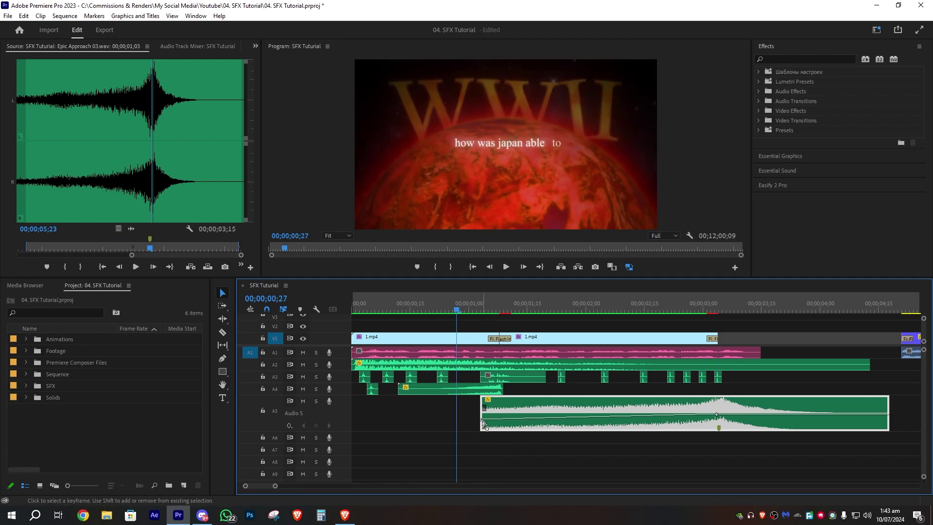
{"action": "left_click_drag", "start_coordinate": [481, 420], "coordinate": [482, 418]}
{"action": "key", "text": "space"}
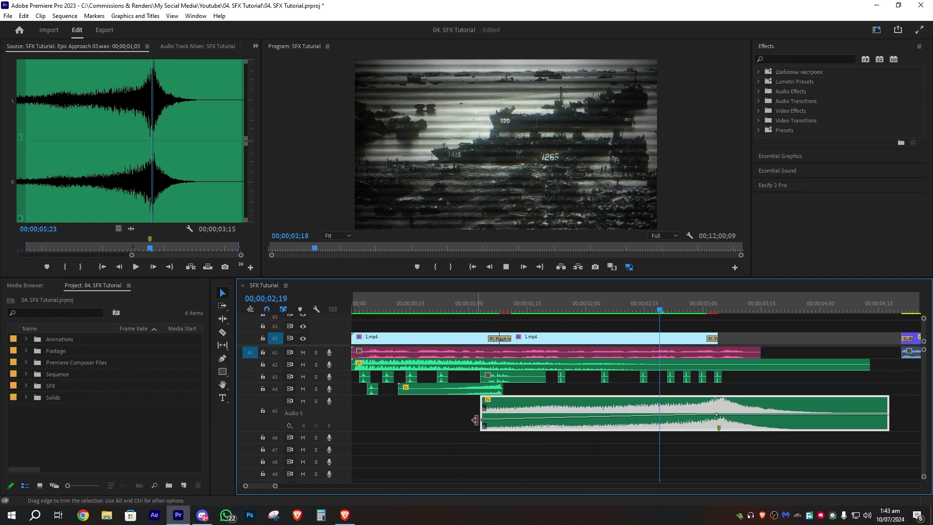
{"action": "key", "text": "space"}
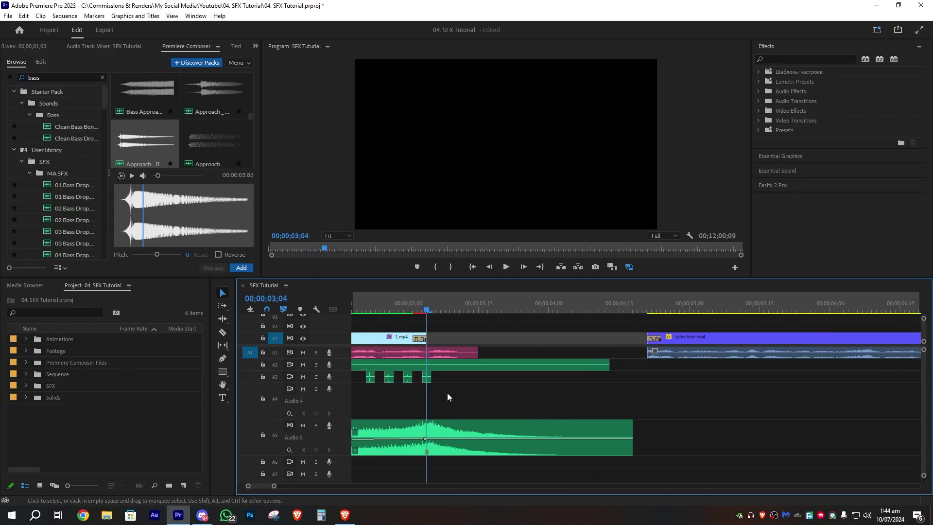
Copy the camera flash clip from Audio 3 to Audio 4 over the flash transition ending the second 1.mp4 clip, and play it
{"action": "mouse_move", "coordinate": [527, 305]}
{"action": "left_mouse_down"}
{"action": "mouse_move", "coordinate": [514, 305]}
{"action": "mouse_move", "coordinate": [526, 301]}
{"action": "left_mouse_up"}
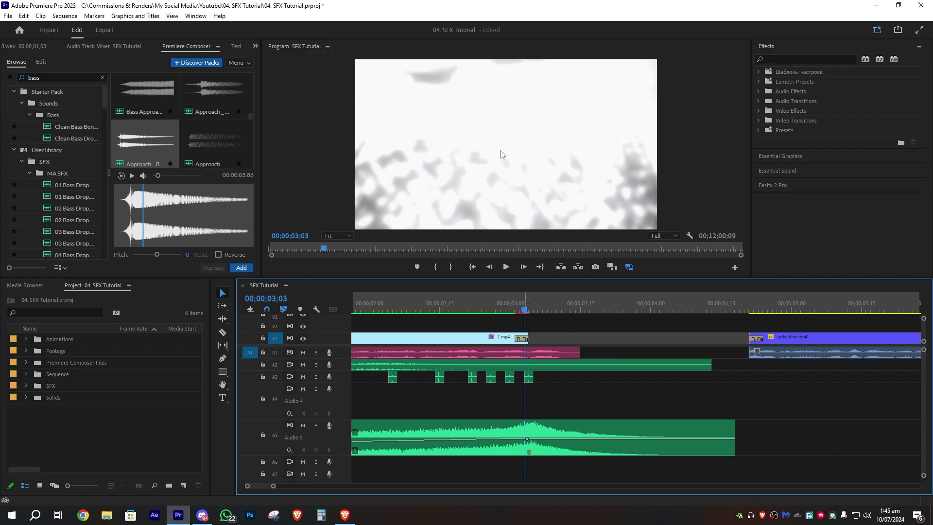
{"action": "scroll", "coordinate": [539, 352], "scroll_direction": "down", "scroll_amount": 2}
{"action": "scroll", "coordinate": [564, 359], "scroll_direction": "up", "scroll_amount": 3}
{"action": "left_click_drag", "start_coordinate": [448, 381], "coordinate": [618, 391]}
{"action": "scroll", "coordinate": [618, 391], "scroll_direction": "up", "scroll_amount": 3}
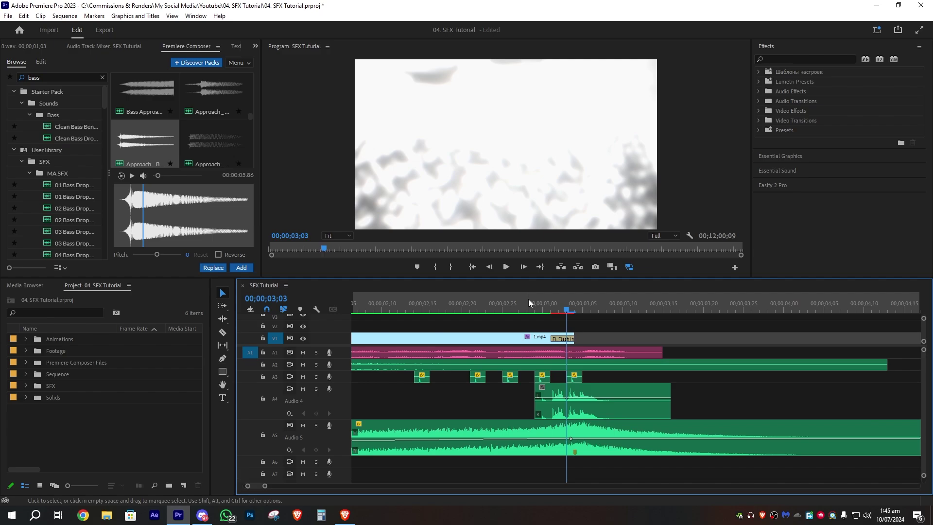
{"action": "key", "text": "space"}
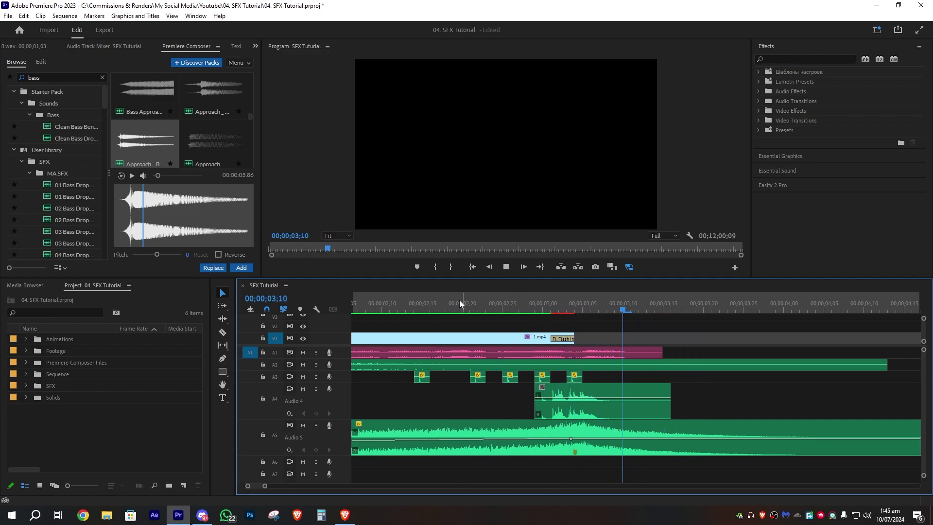
{"action": "scroll", "coordinate": [447, 350], "scroll_direction": "down", "scroll_amount": 3}
{"action": "key", "text": "space"}
Place the playhead at 00;00;04;21, where the next video clip starts after the black gap, and save the project
{"action": "left_click_drag", "start_coordinate": [495, 304], "coordinate": [718, 298]}
{"action": "scroll", "coordinate": [687, 345], "scroll_direction": "down", "scroll_amount": 3}
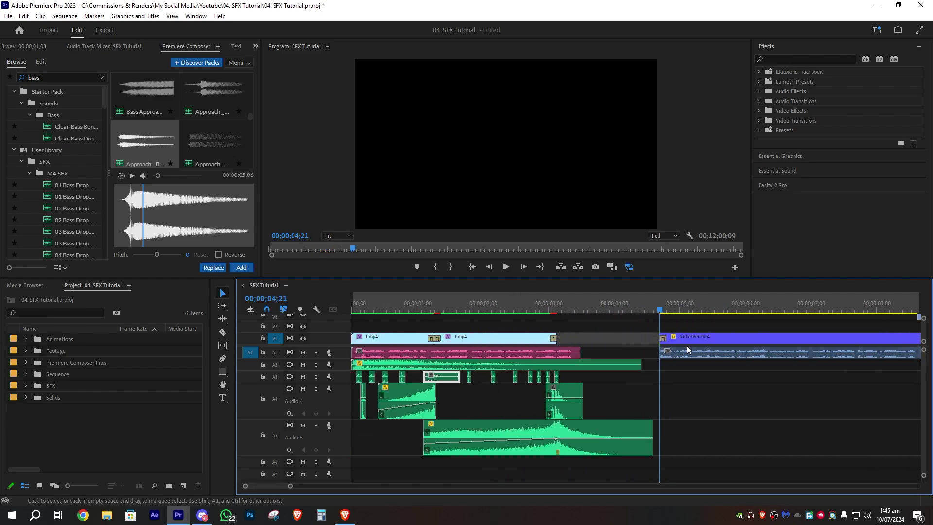
{"action": "key", "text": "ctrl+s"}
{"action": "left_click", "coordinate": [620, 376]}
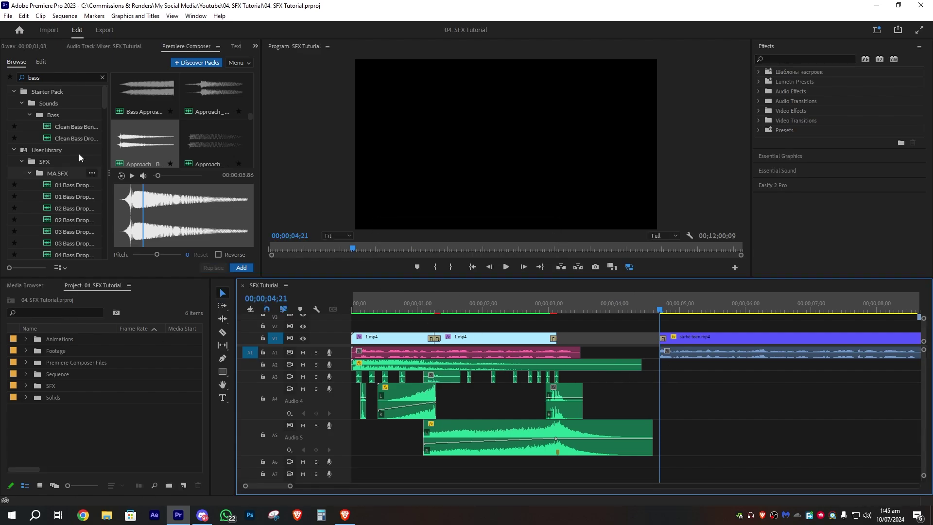
Search the sound library for "swooshy approach", preview one of the sounds and add it to Audio 2 at 00;00;04;21
{"action": "left_click", "coordinate": [41, 77]}
{"action": "type", "text": "app"}
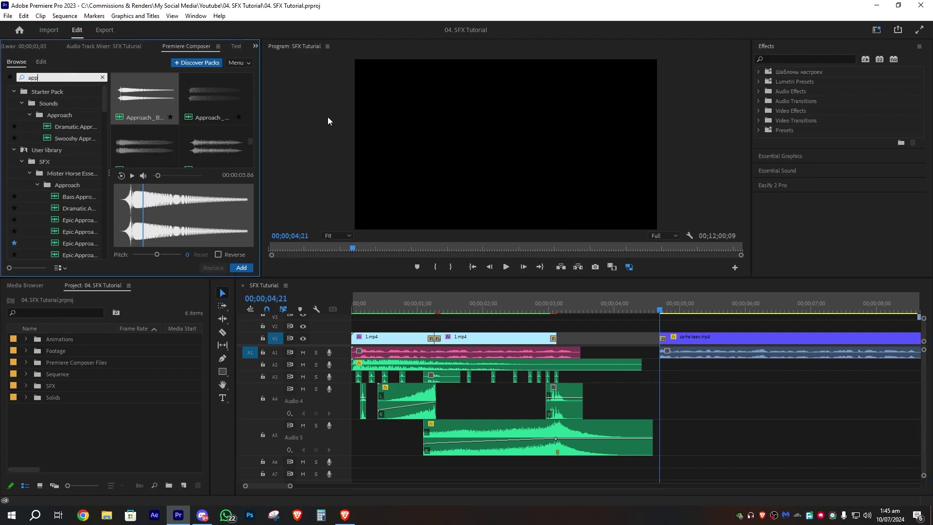
{"action": "type", "text": "roach"}
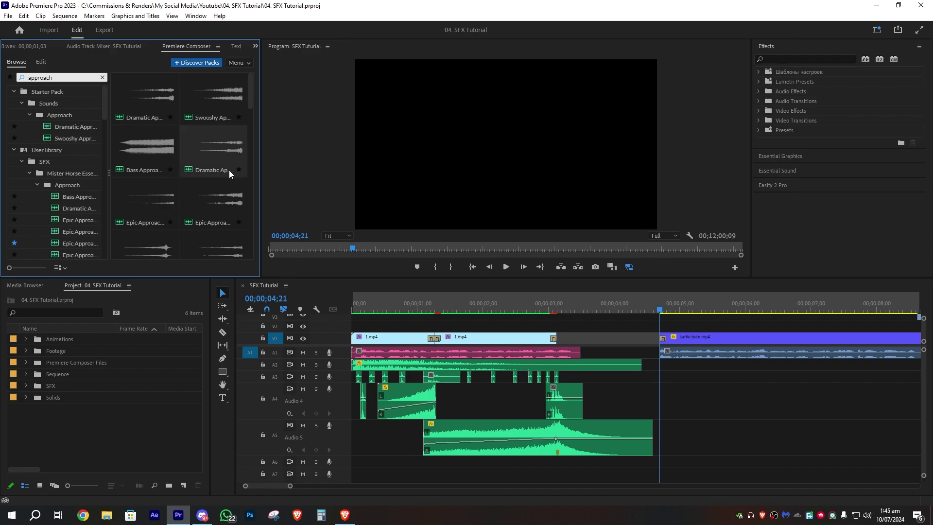
{"action": "scroll", "coordinate": [228, 170], "scroll_direction": "down", "scroll_amount": 2}
{"action": "left_click", "coordinate": [224, 199]}
{"action": "scroll", "coordinate": [141, 125], "scroll_direction": "down", "scroll_amount": 2}
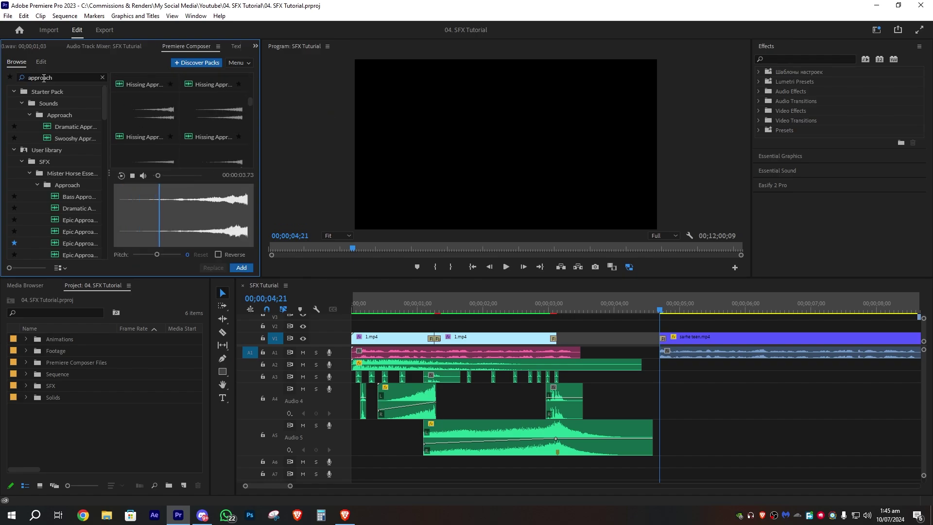
{"action": "type", "text": "swooshy"}
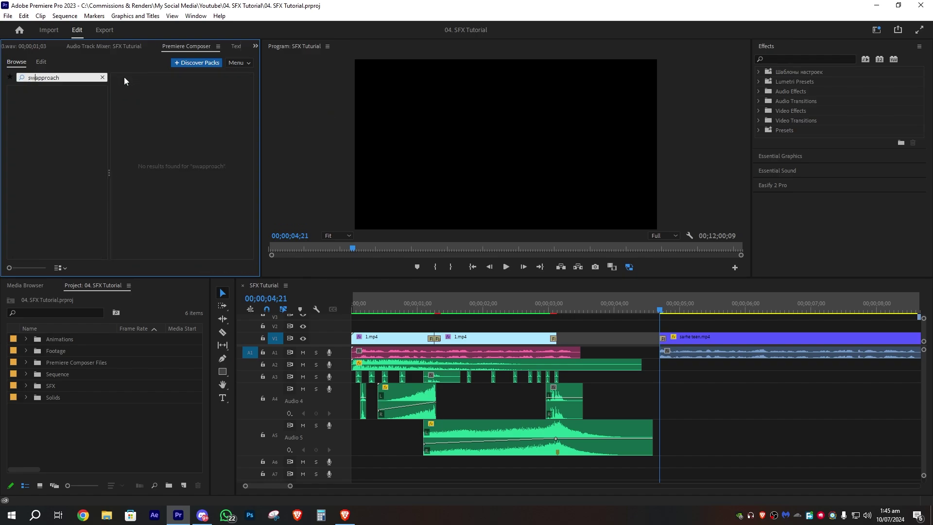
{"action": "left_click", "coordinate": [226, 139]}
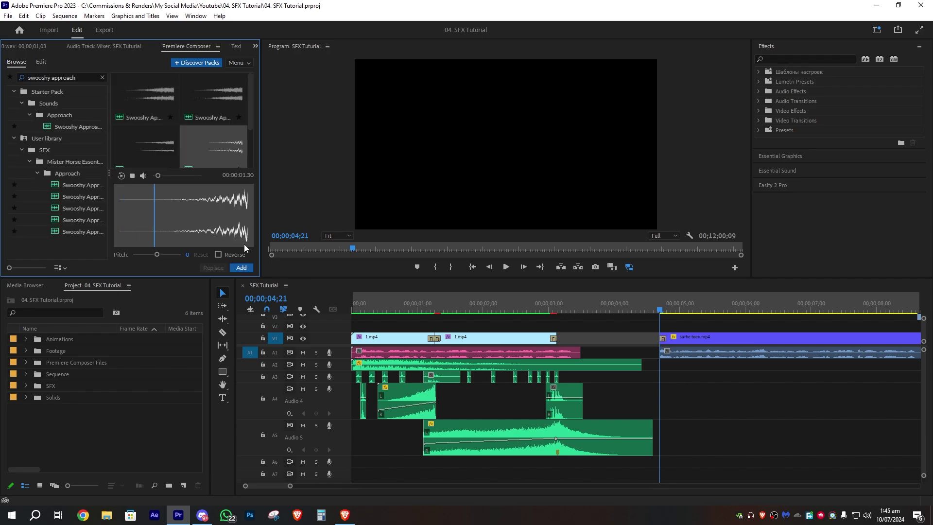
{"action": "left_click", "coordinate": [245, 270]}
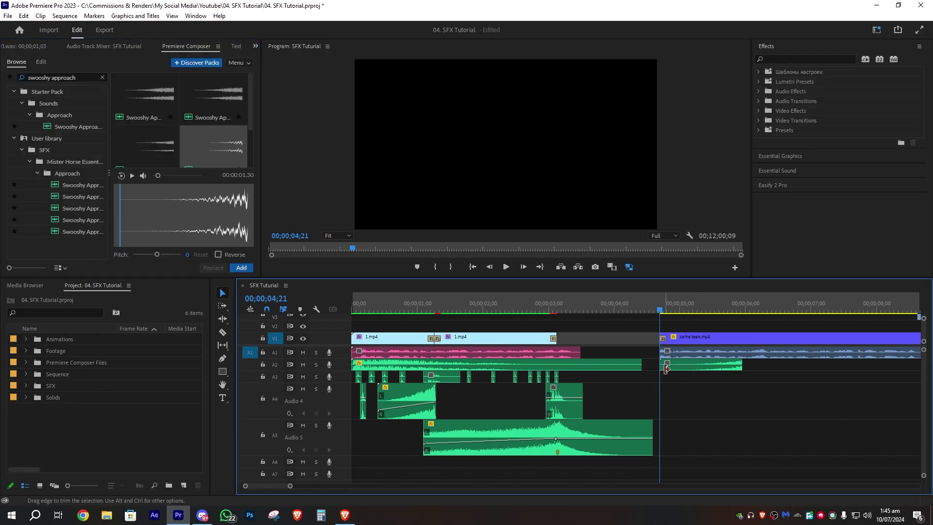
Copy the camera flash clip along Audio 4 to the flash transition around 00;00;04;22, and play that part
{"action": "mouse_move", "coordinate": [545, 307]}
{"action": "left_mouse_down"}
{"action": "mouse_move", "coordinate": [534, 307]}
{"action": "mouse_move", "coordinate": [545, 310]}
{"action": "left_mouse_up"}
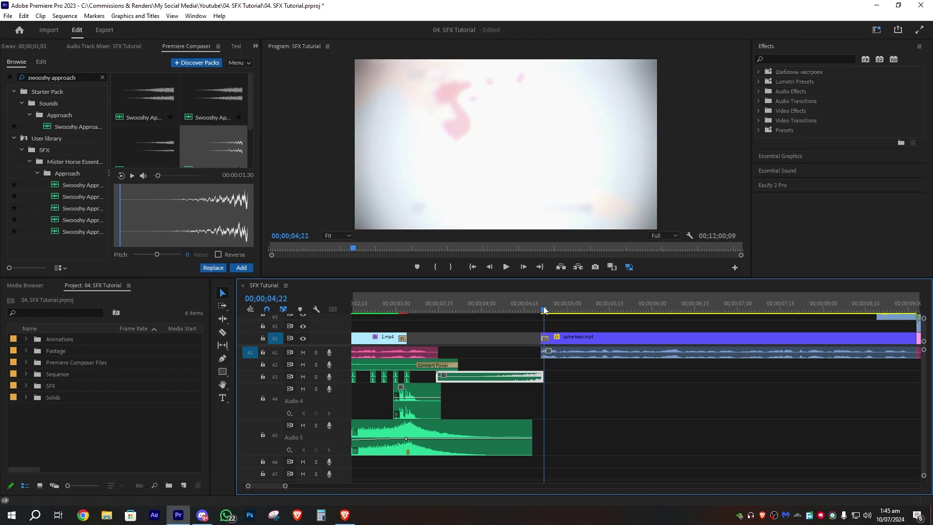
{"action": "scroll", "coordinate": [547, 412], "scroll_direction": "down", "scroll_amount": 2}
{"action": "scroll", "coordinate": [547, 412], "scroll_direction": "up", "scroll_amount": 2}
{"action": "left_click_drag", "start_coordinate": [518, 404], "coordinate": [607, 399]}
{"action": "key", "text": "="}
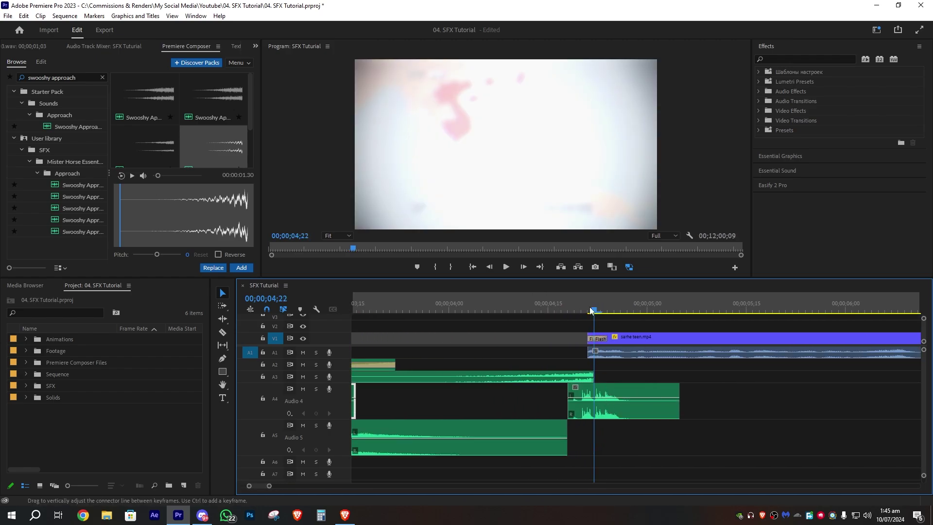
{"action": "left_click", "coordinate": [564, 306]}
{"action": "key", "text": "space"}
Save the project, play the sequence from the beginning and scrub into the map clip to 00;00;07;06
{"action": "scroll", "coordinate": [530, 326], "scroll_direction": "down", "scroll_amount": 5}
{"action": "left_click", "coordinate": [388, 308]}
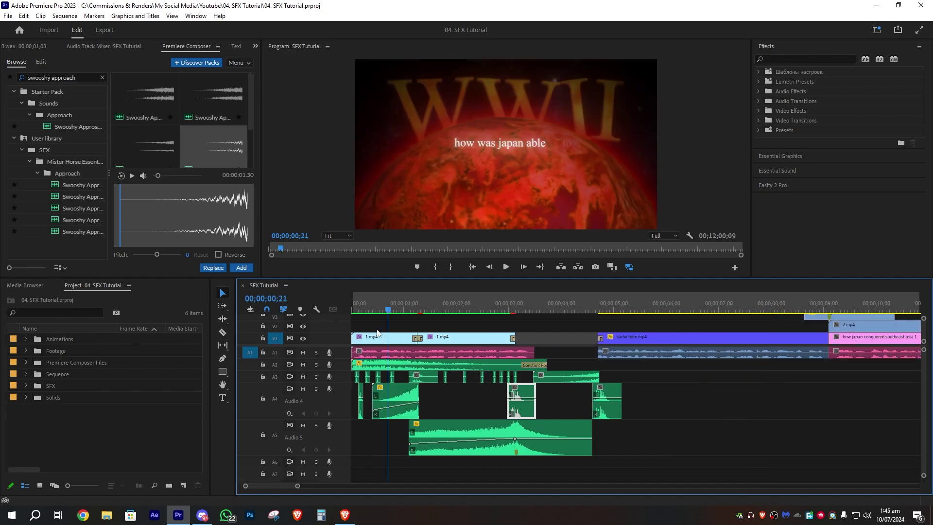
{"action": "key", "text": "ctrl+s"}
{"action": "left_click_drag", "start_coordinate": [368, 308], "coordinate": [258, 306]}
{"action": "key", "text": "space"}
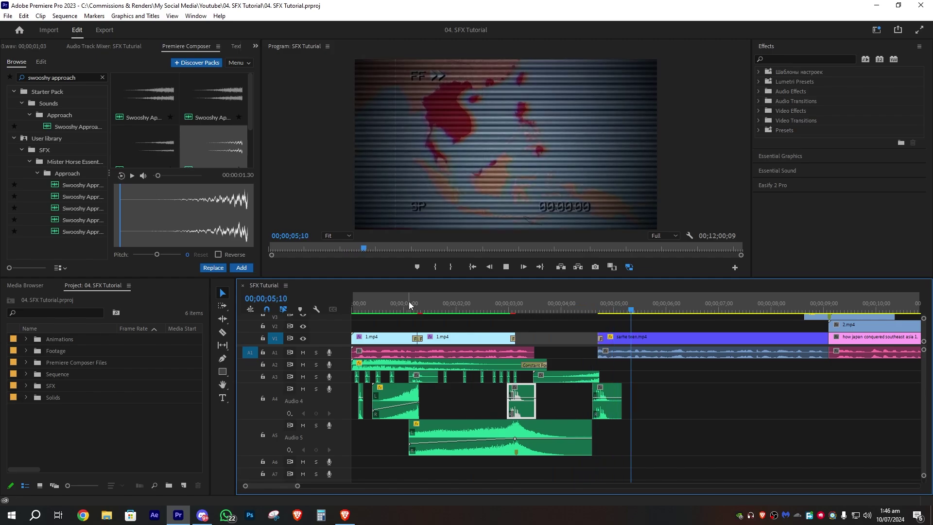
{"action": "scroll", "coordinate": [671, 360], "scroll_direction": "down", "scroll_amount": 2}
{"action": "left_click_drag", "start_coordinate": [498, 302], "coordinate": [628, 296]}
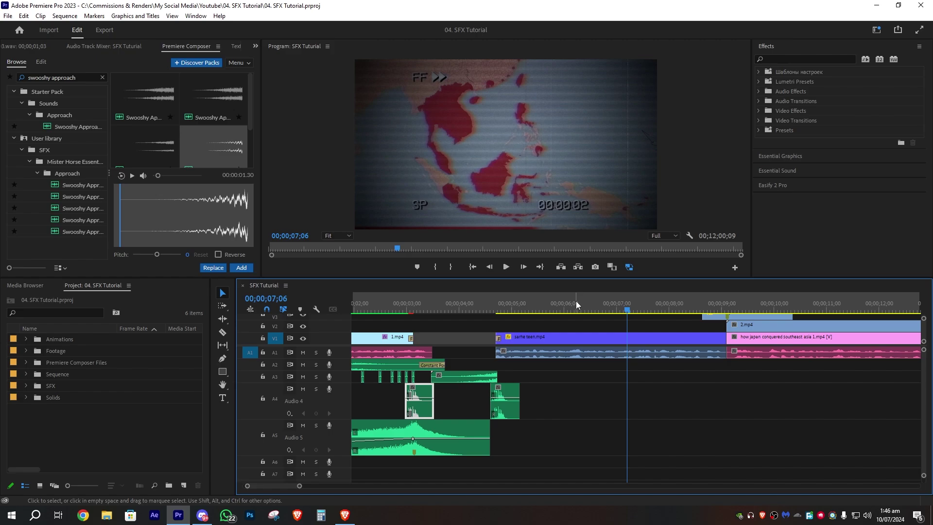
{"action": "left_click", "coordinate": [594, 380]}
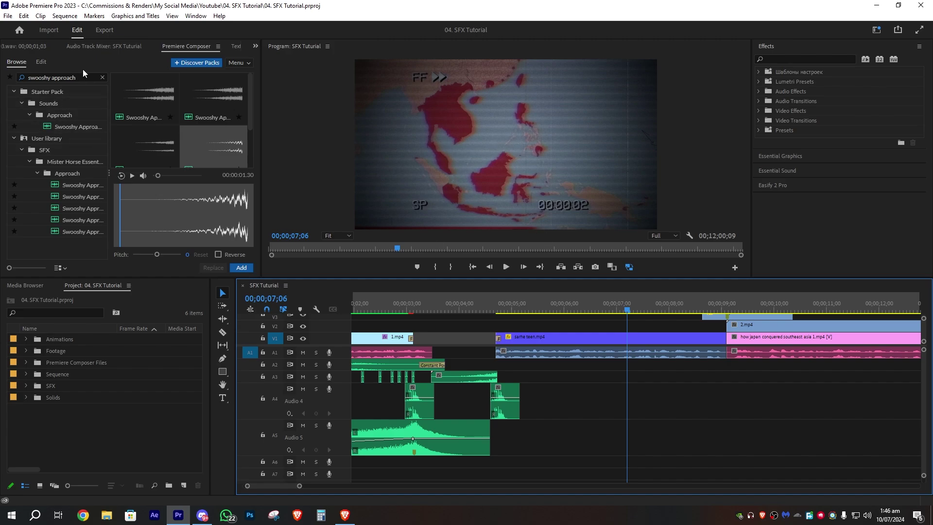
Try searching the sound library for "stat" and "tv" to find a sound for the map clip
{"action": "left_click", "coordinate": [102, 77]}
{"action": "type", "text": "stat"}
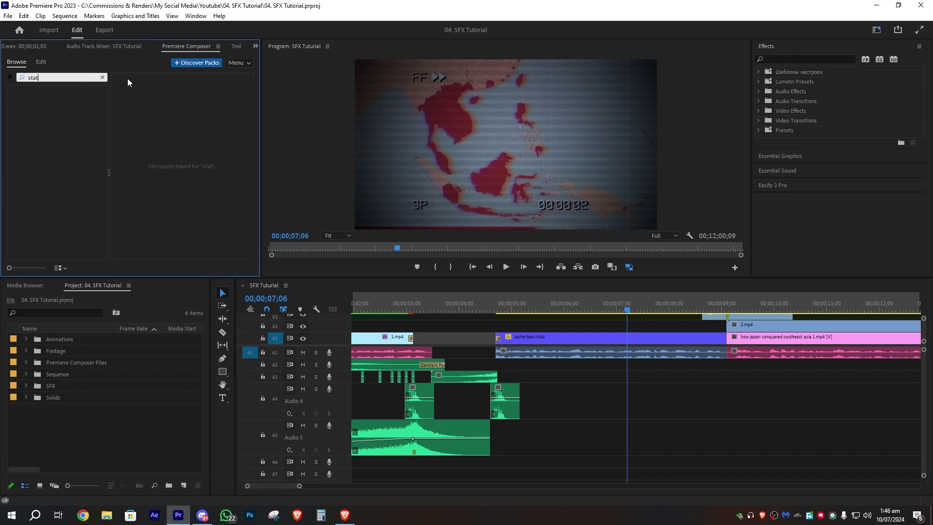
{"action": "key", "text": "BackSpace"}
{"action": "key", "text": "BackSpace"}
{"action": "key", "text": "BackSpace"}
{"action": "key", "text": "BackSpace"}
{"action": "type", "text": "t"}
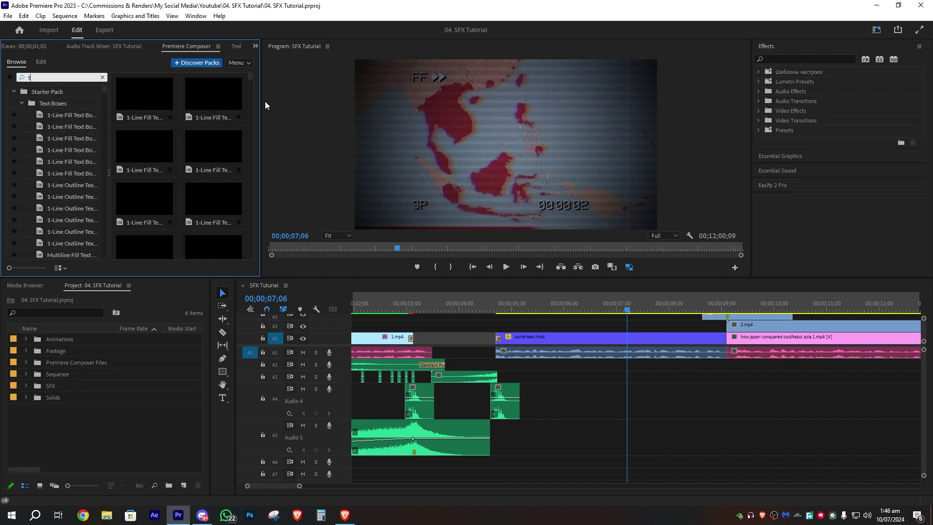
{"action": "type", "text": "v"}
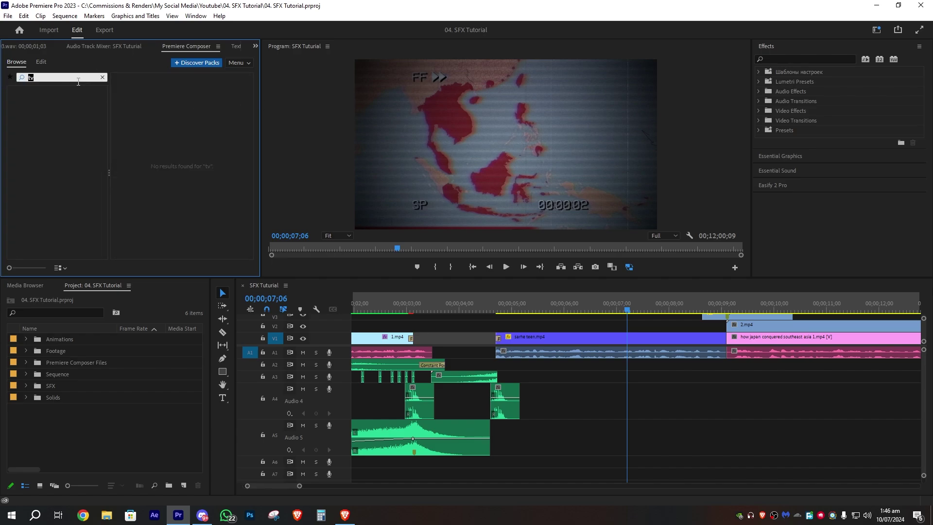
Search the sound library for "fast", preview the Fast Forward and Soft Slide 04 sounds, and place Fast Forward on Audio 2 at 00;00;04;21
{"action": "type", "text": "fpo"}
{"action": "key", "text": "BackSpace"}
{"action": "key", "text": "BackSpace"}
{"action": "key", "text": "BackSpace"}
{"action": "key", "text": "BackSpace"}
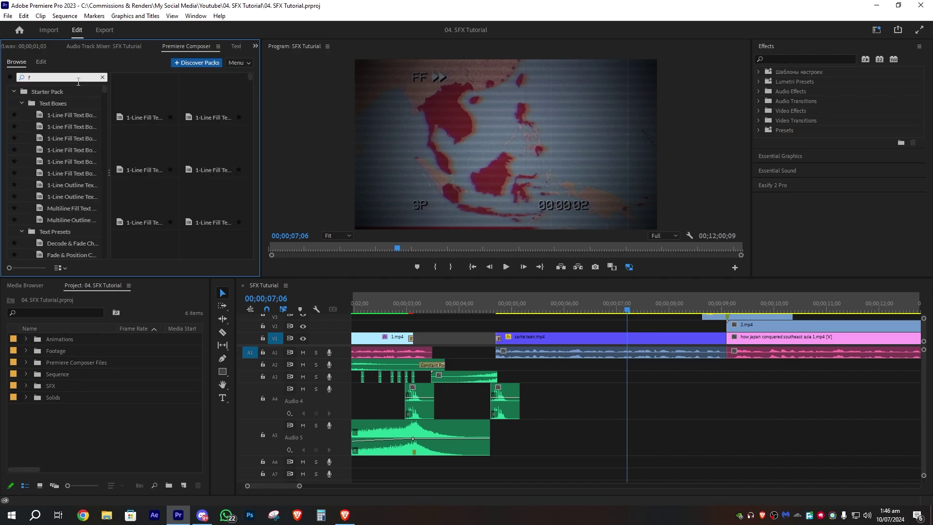
{"action": "type", "text": "ast"}
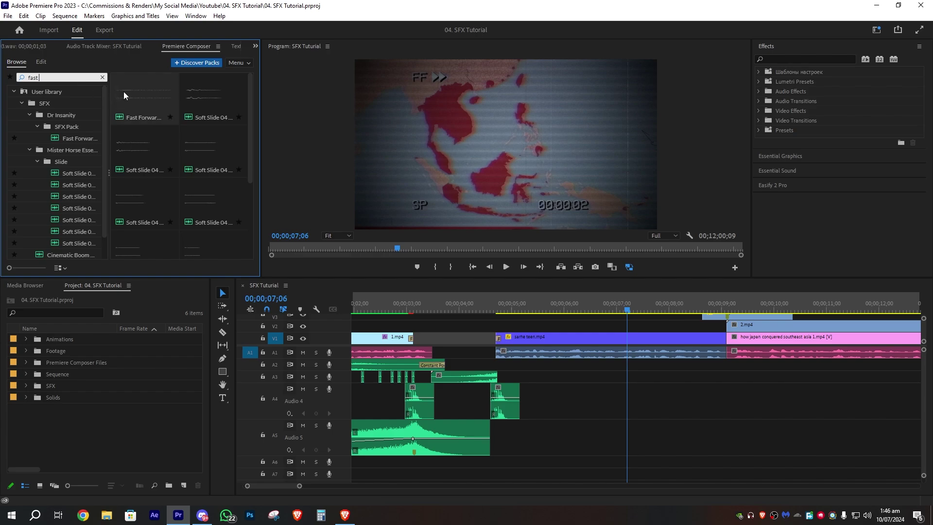
{"action": "left_click", "coordinate": [127, 106]}
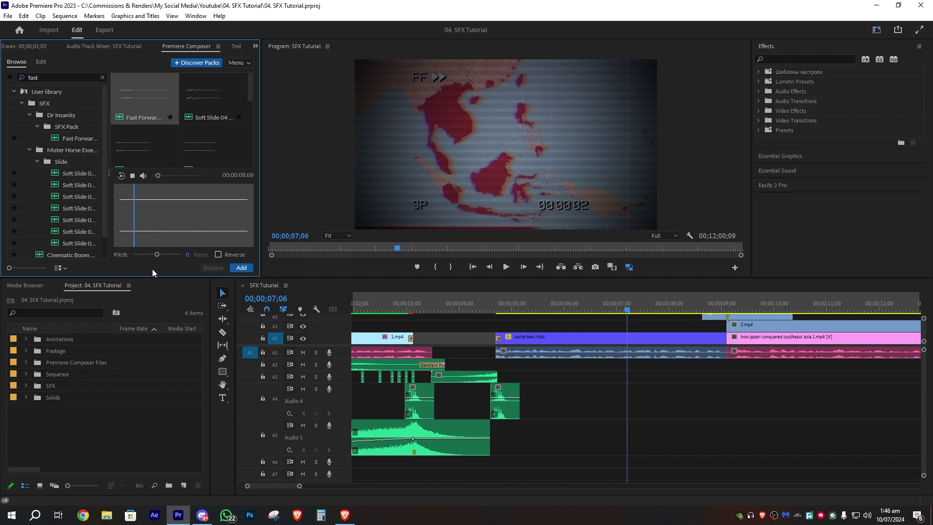
{"action": "left_click", "coordinate": [206, 142]}
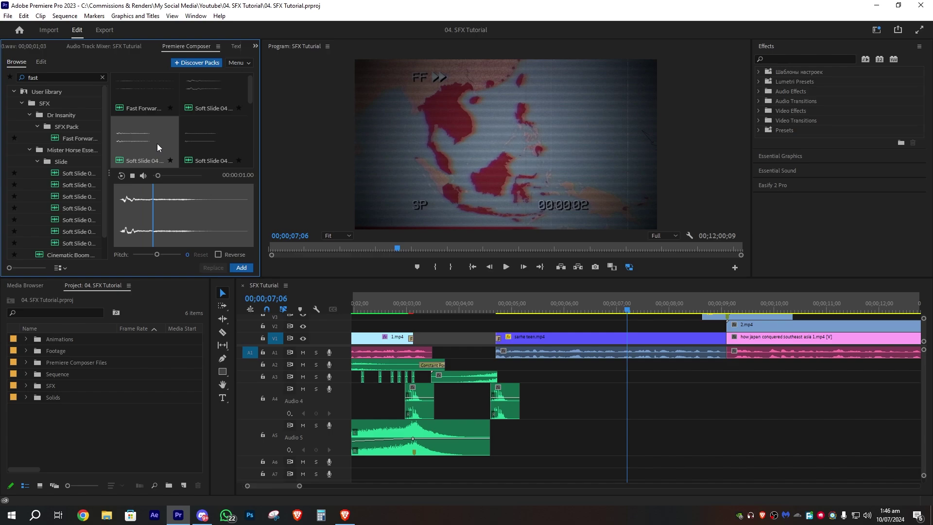
{"action": "left_click_drag", "start_coordinate": [146, 97], "coordinate": [537, 369]}
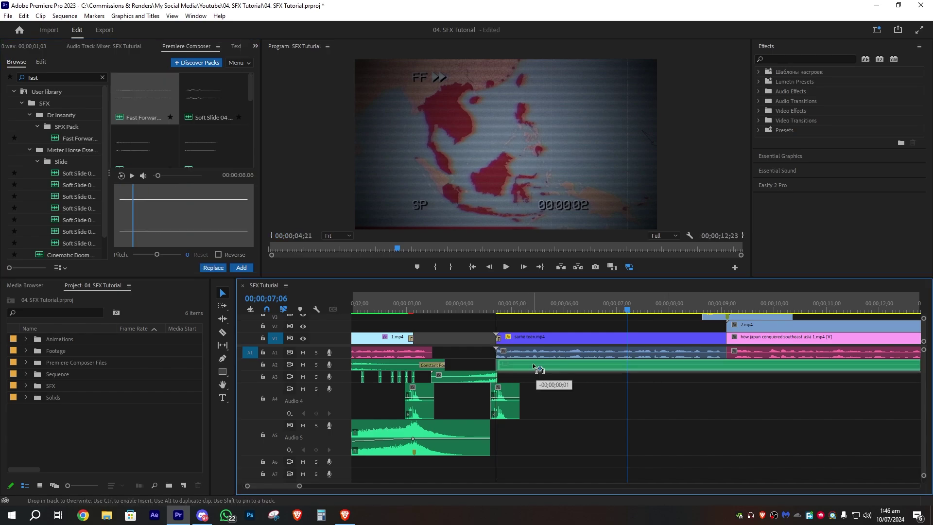
Expand Audio 2, split the Fast Forward clip at 00;00;09;02 where the map clip ends, and delete the excess after the cut
{"action": "double_click", "coordinate": [342, 365]}
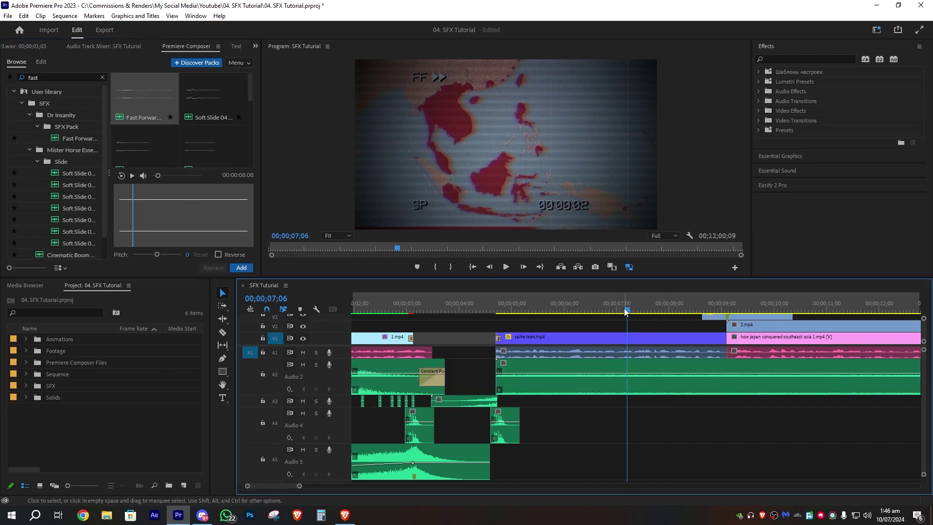
{"action": "left_click_drag", "start_coordinate": [629, 306], "coordinate": [724, 293]}
{"action": "key", "text": "ctrl+k"}
{"action": "left_click", "coordinate": [764, 380]}
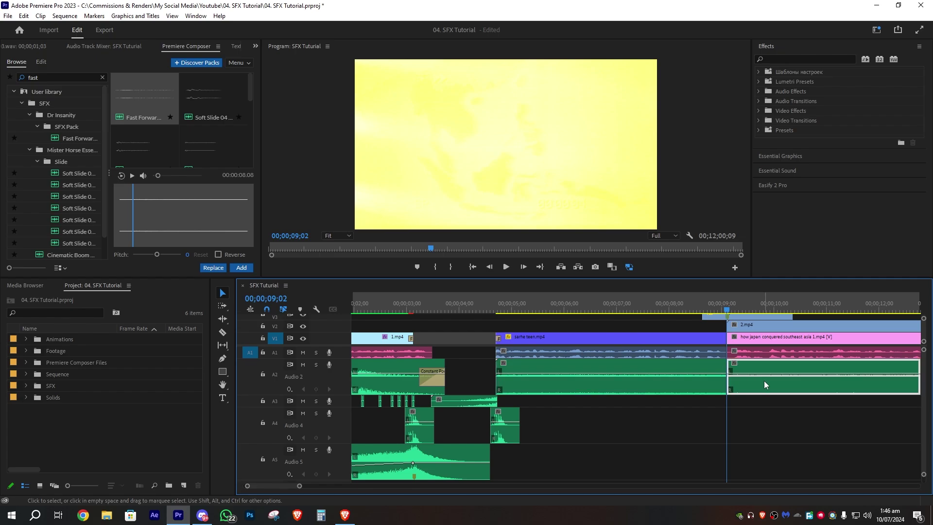
{"action": "key", "text": "Delete"}
{"action": "scroll", "coordinate": [627, 393], "scroll_direction": "up", "scroll_amount": 3}
{"action": "scroll", "coordinate": [609, 394], "scroll_direction": "up", "scroll_amount": 1}
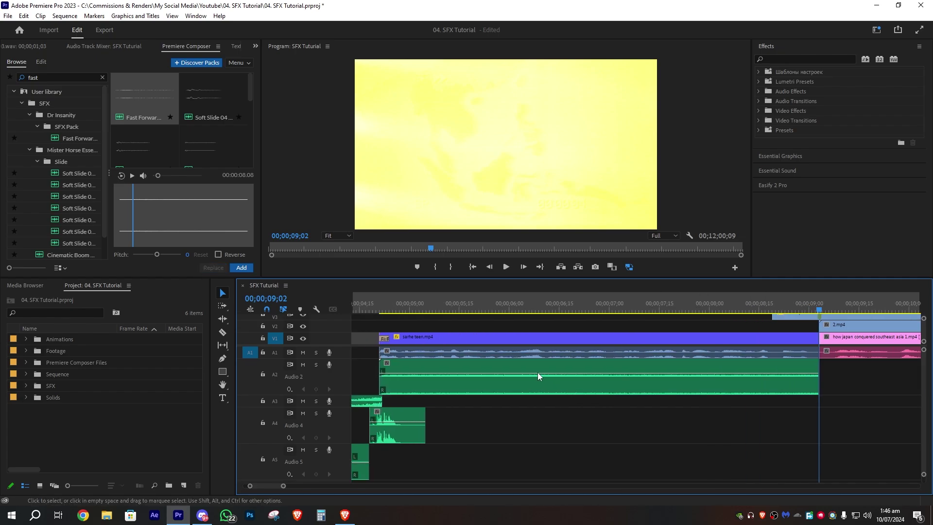
Raise the volume of the Fast Forward clip on Audio 2, checking it in playback from the start of the map clip
{"action": "left_click_drag", "start_coordinate": [537, 372], "coordinate": [538, 364]}
{"action": "left_click", "coordinate": [374, 300]}
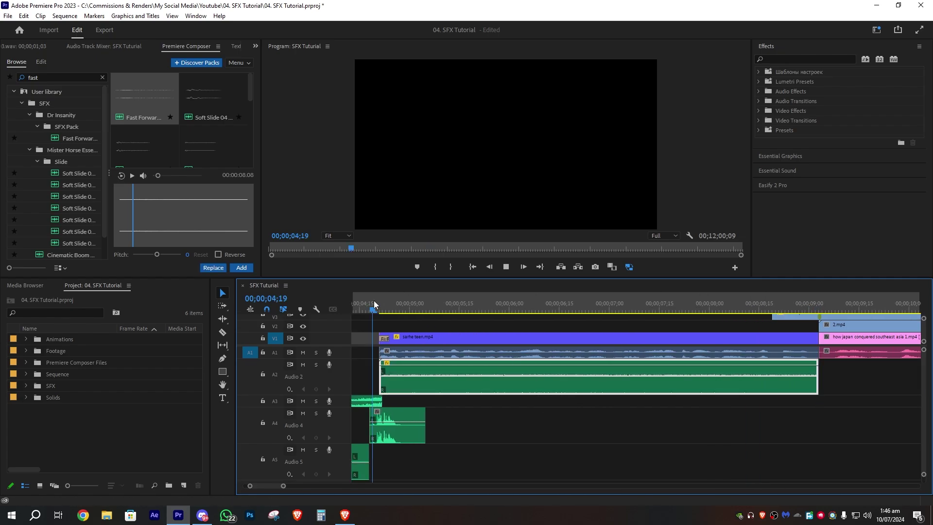
{"action": "key", "text": "space"}
{"action": "scroll", "coordinate": [663, 357], "scroll_direction": "down", "scroll_amount": 6}
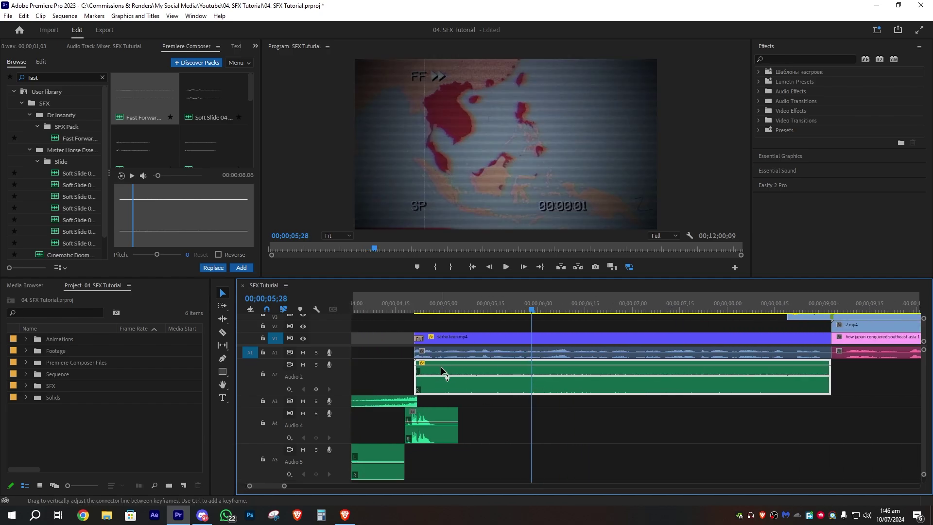
{"action": "left_click_drag", "start_coordinate": [441, 365], "coordinate": [439, 363]}
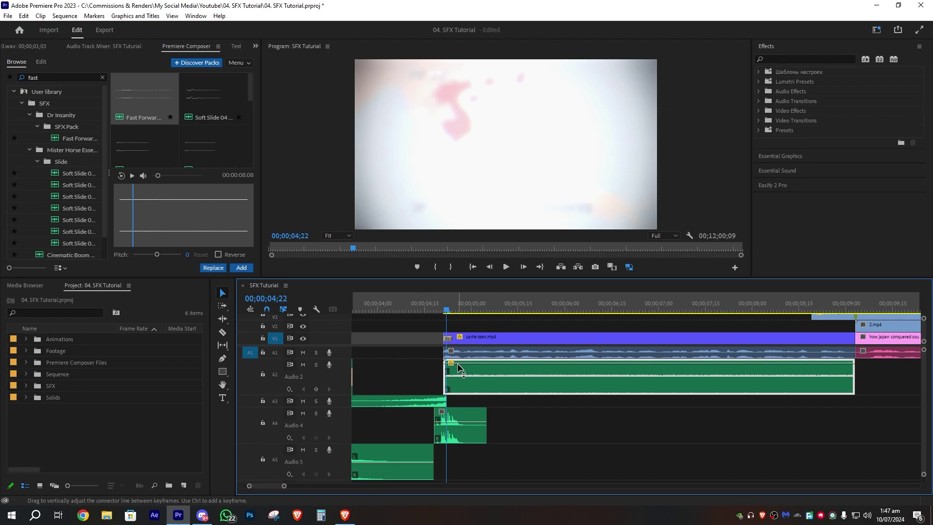
{"action": "left_click_drag", "start_coordinate": [455, 363], "coordinate": [455, 367]}
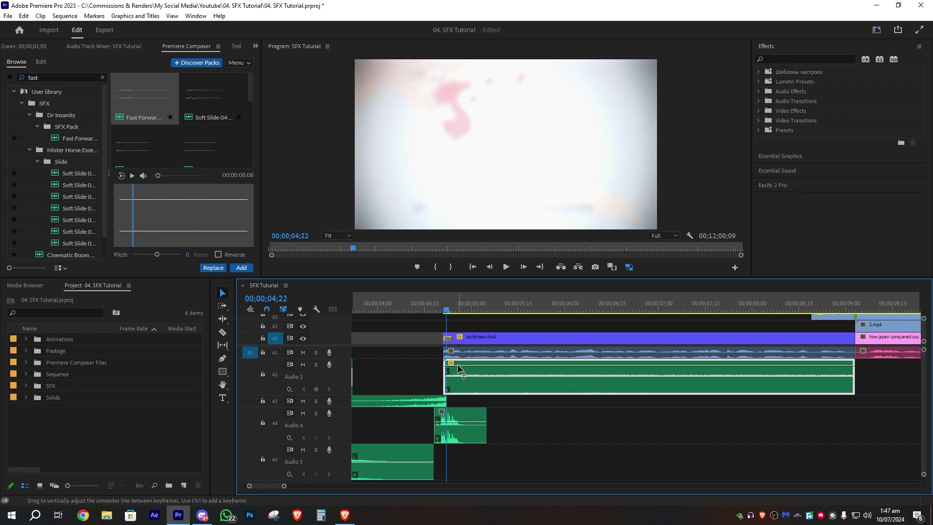
{"action": "left_click_drag", "start_coordinate": [460, 370], "coordinate": [461, 362]}
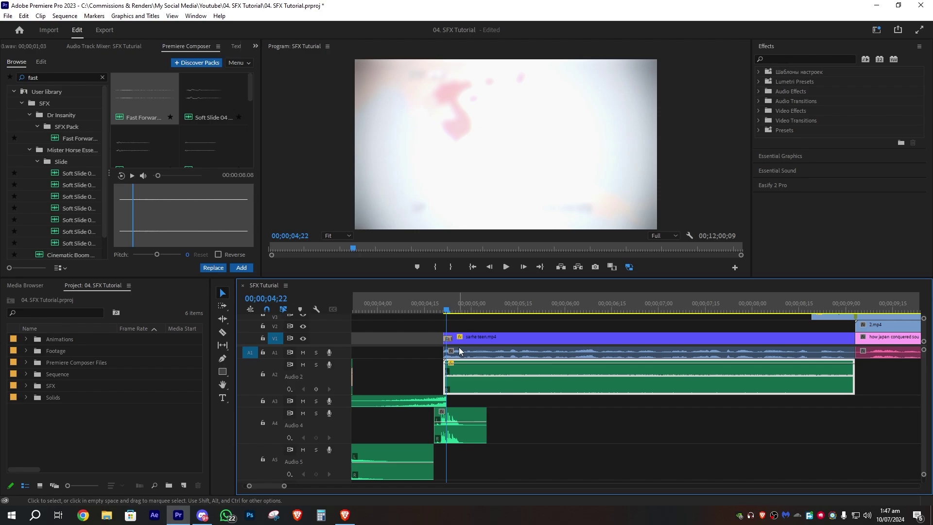
Play back the Fast Forward sound from 00;00;05;00 and fade both ends of its clip with Constant Power transitions
{"action": "key", "text": "space"}
{"action": "left_click", "coordinate": [471, 305]}
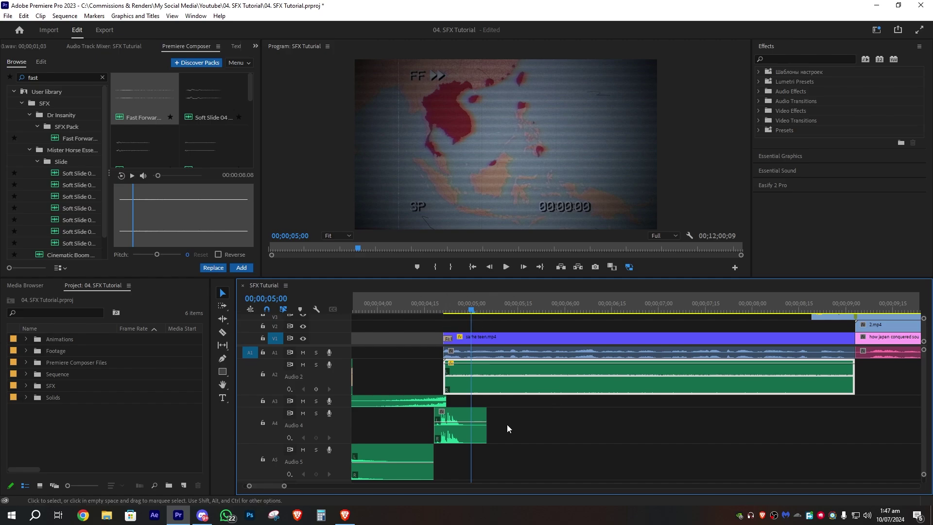
{"action": "scroll", "coordinate": [496, 426], "scroll_direction": "down", "scroll_amount": 1}
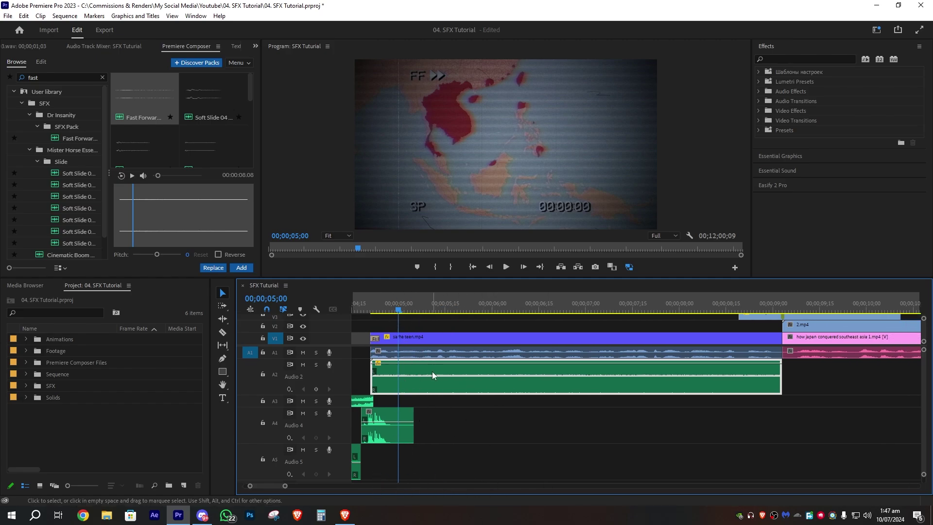
{"action": "key", "text": "space"}
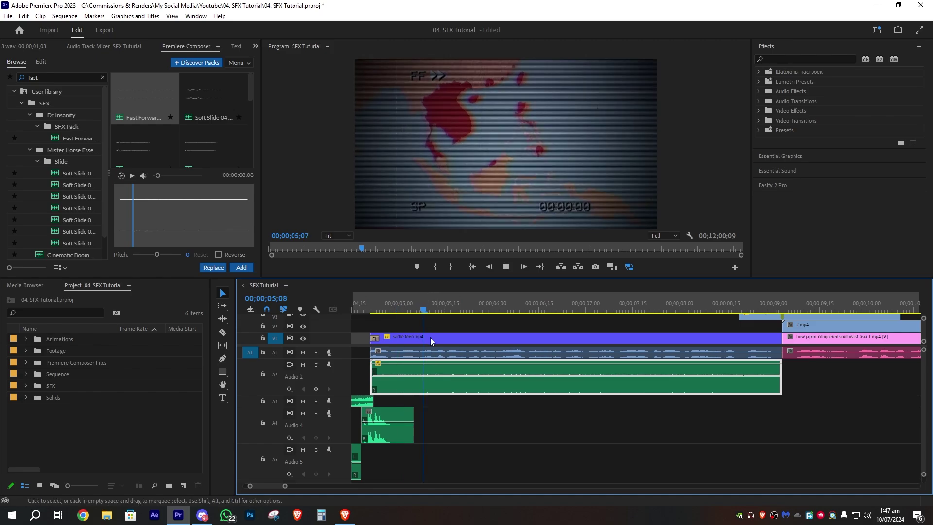
{"action": "scroll", "coordinate": [470, 358], "scroll_direction": "down", "scroll_amount": 3}
{"action": "scroll", "coordinate": [760, 334], "scroll_direction": "up", "scroll_amount": 4}
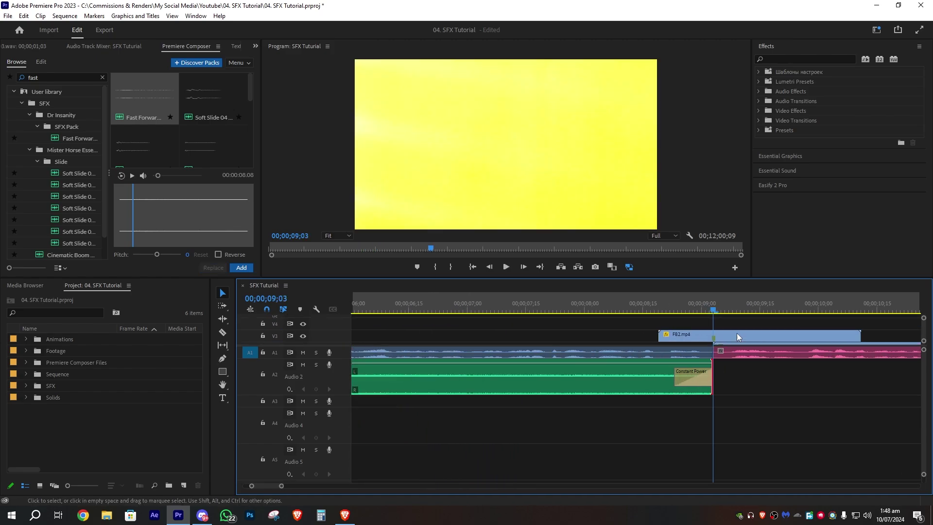
Search the sound library for "slide 8", add Slide 8 to Audio 3 with its peak at the 00;00;09;03 cut, and expand the track
{"action": "scroll", "coordinate": [737, 335], "scroll_direction": "down", "scroll_amount": 3}
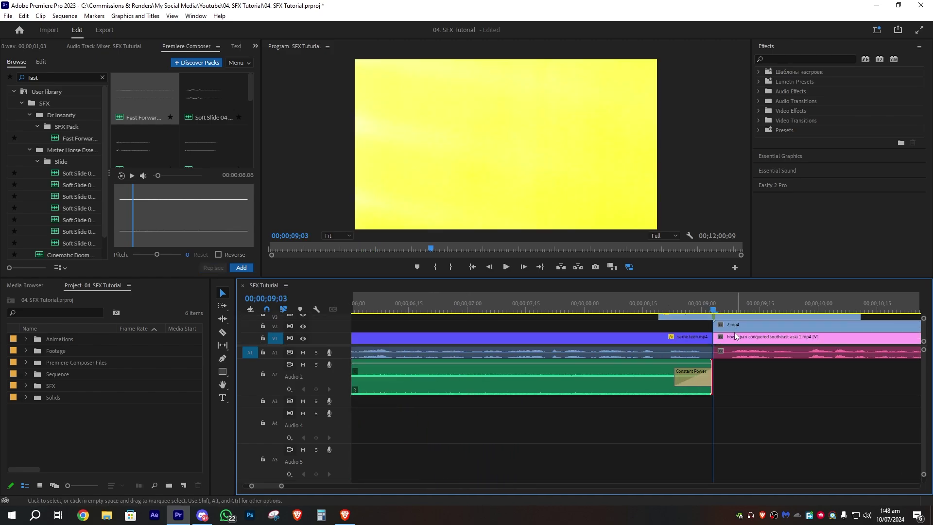
{"action": "left_click", "coordinate": [84, 77]}
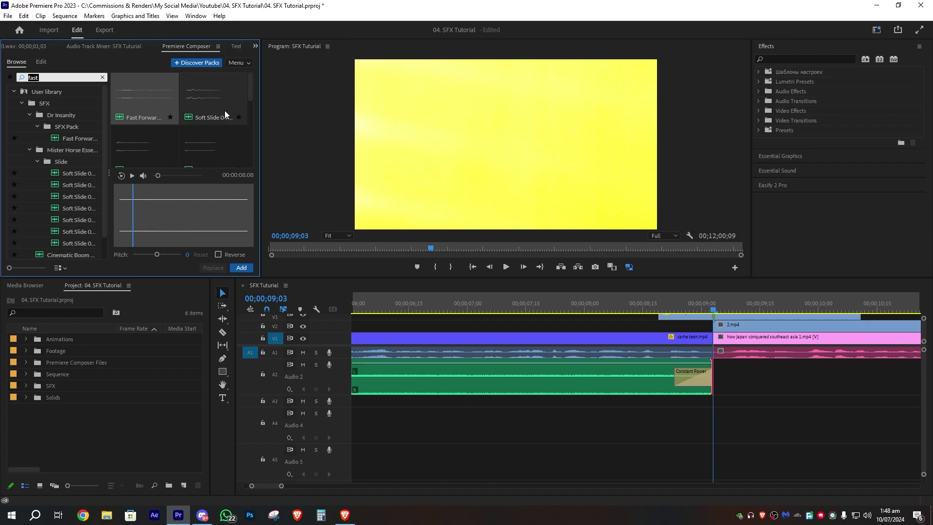
{"action": "type", "text": "slide"}
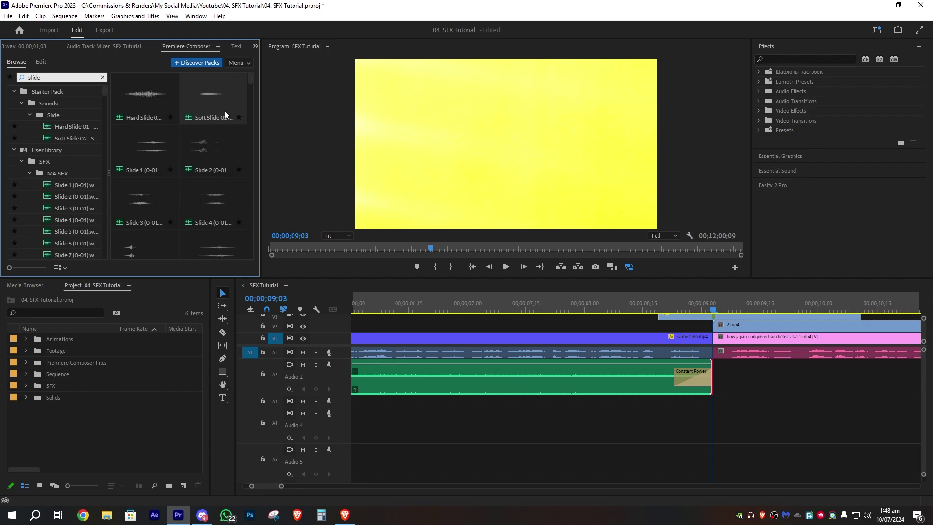
{"action": "type", "text": " 8"}
{"action": "left_click", "coordinate": [149, 99]}
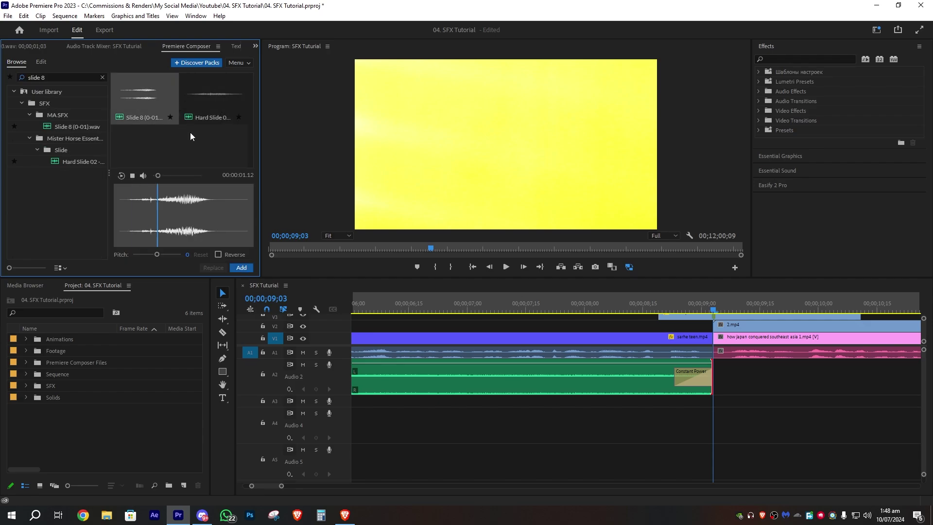
{"action": "left_click", "coordinate": [242, 267]}
{"action": "left_click_drag", "start_coordinate": [743, 379], "coordinate": [678, 401]}
{"action": "double_click", "coordinate": [341, 403]}
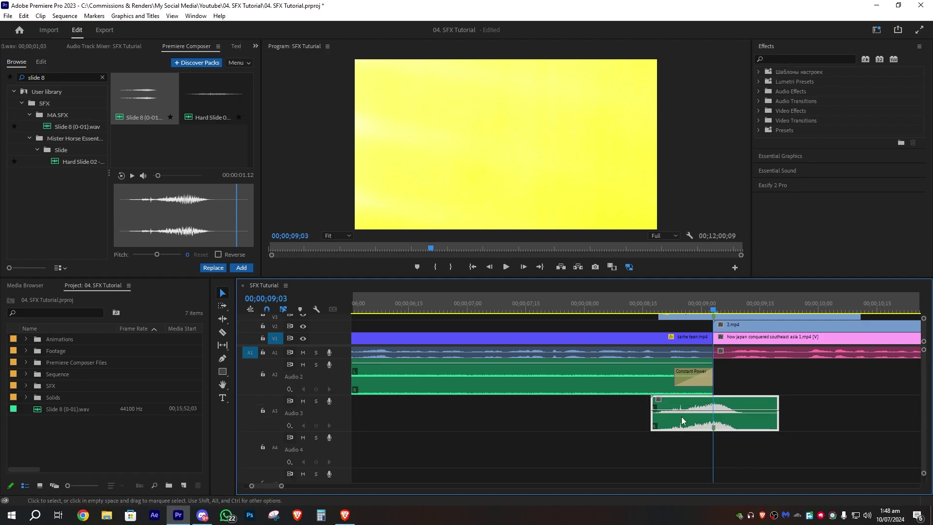
Play back the yellow flash transition around 00;00;09;03 to check the timing of the slide sound
{"action": "key", "text": "space"}
{"action": "key", "text": "minus"}
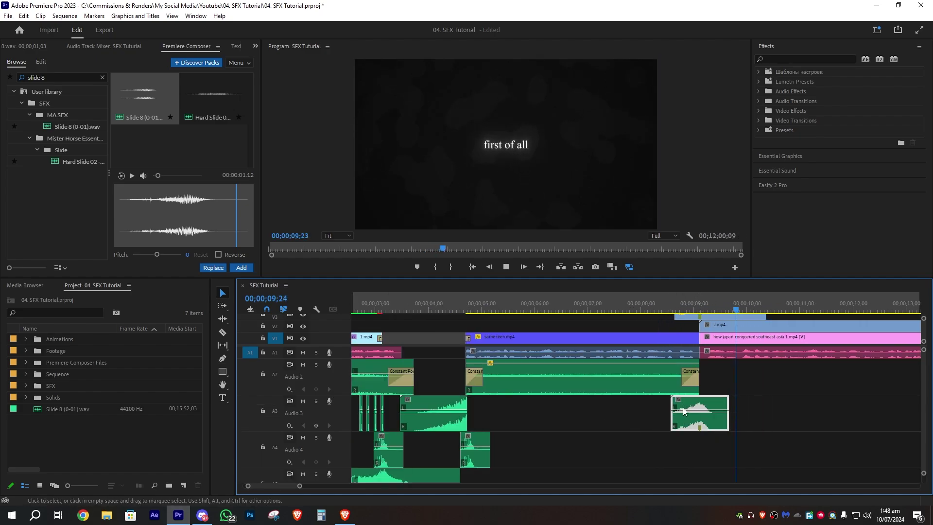
{"action": "key", "text": "space"}
{"action": "left_click", "coordinate": [667, 300]}
{"action": "key", "text": "space"}
{"action": "scroll", "coordinate": [667, 323], "scroll_direction": "down", "scroll_amount": 2}
{"action": "key", "text": "space"}
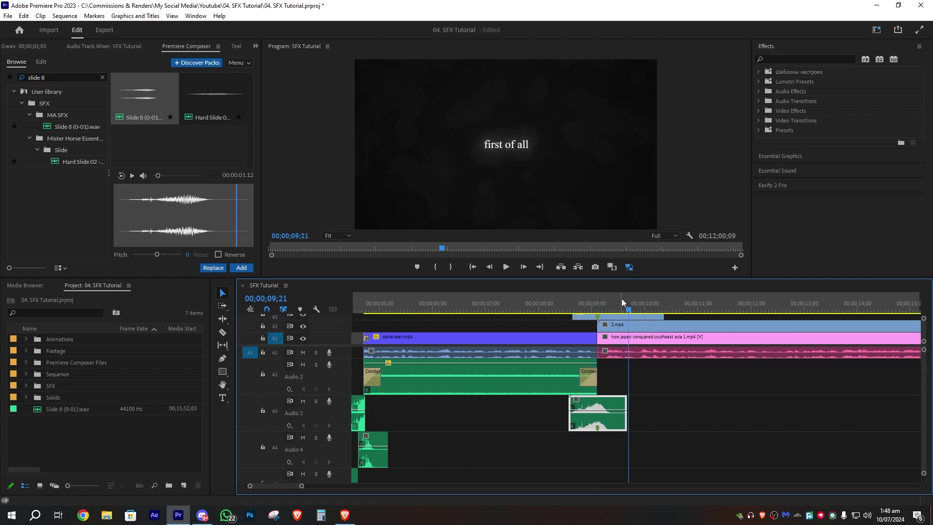
{"action": "scroll", "coordinate": [538, 278], "scroll_direction": "down", "scroll_amount": 2}
{"action": "scroll", "coordinate": [513, 370], "scroll_direction": "down", "scroll_amount": 4}
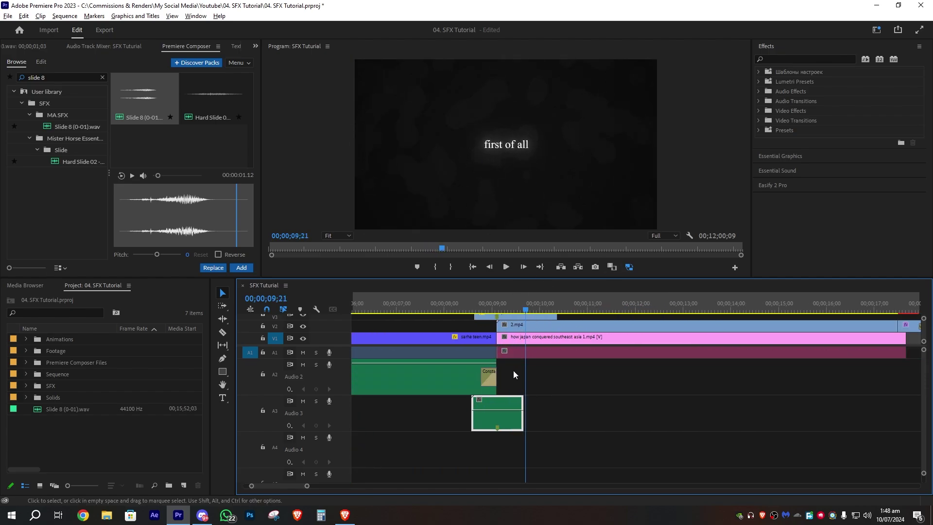
{"action": "scroll", "coordinate": [437, 389], "scroll_direction": "up", "scroll_amount": 3}
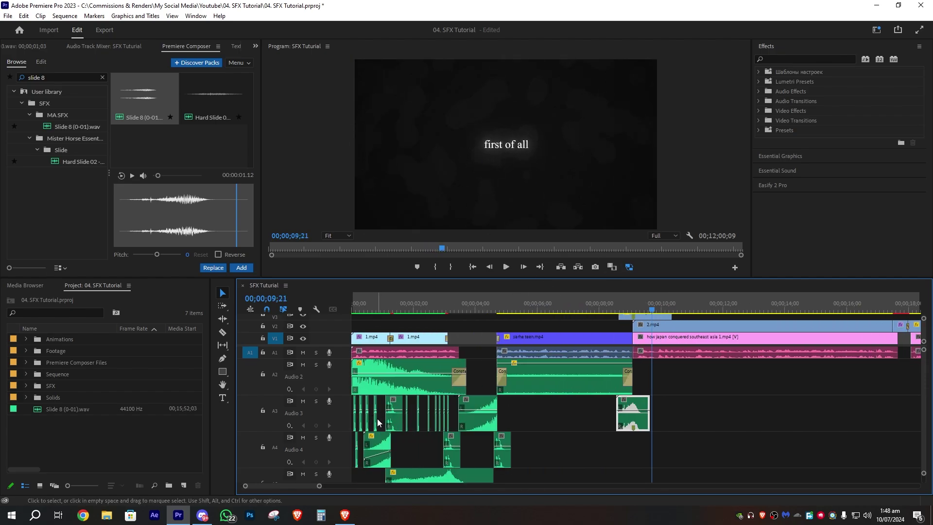
Paste a copied click sound on Audio 2 at 00;00;09;05 and duplicate it for the remaining words of "first of all"
{"action": "key", "text": "alt"}
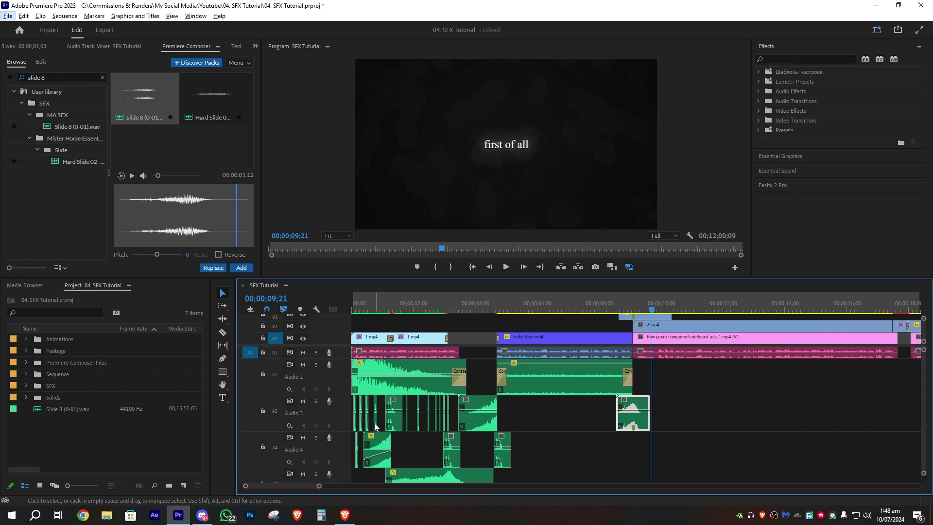
{"action": "left_click", "coordinate": [456, 405]}
{"action": "key", "text": "ctrl+v"}
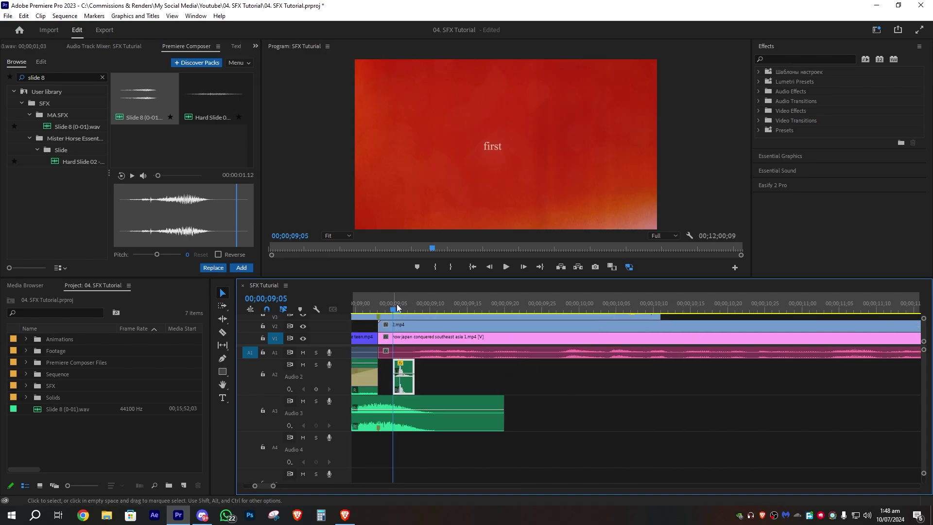
{"action": "left_click_drag", "start_coordinate": [396, 304], "coordinate": [407, 304]}
{"action": "left_click_drag", "start_coordinate": [400, 386], "coordinate": [422, 385], "text": "alt"}
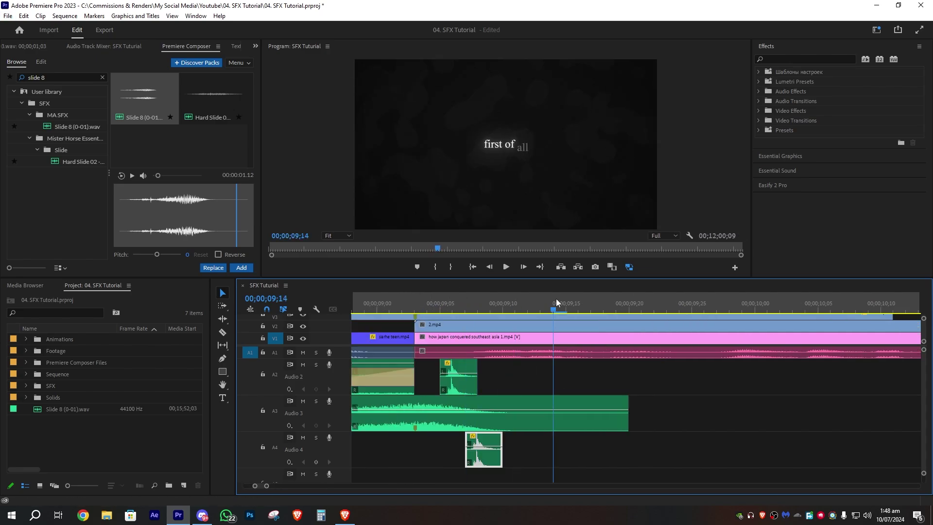
{"action": "left_click_drag", "start_coordinate": [556, 298], "coordinate": [428, 300]}
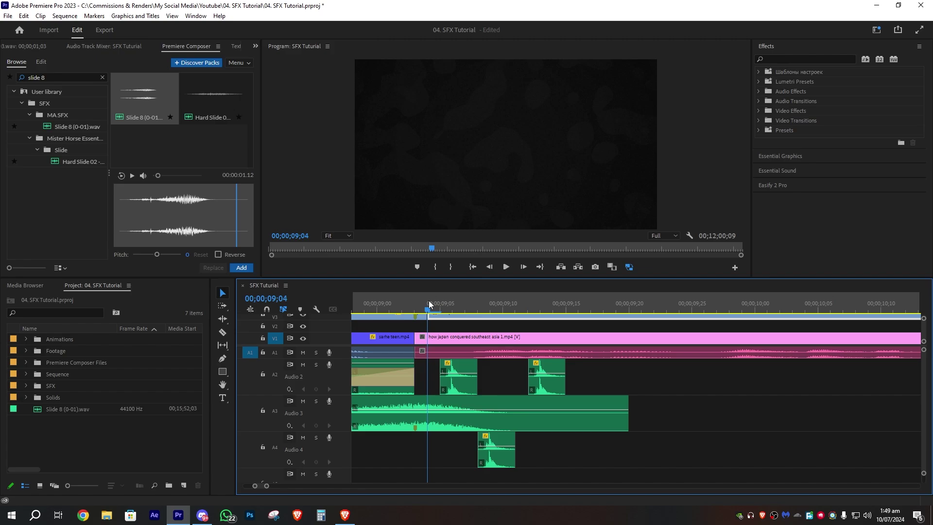
Play back the transition into the "first of all" text and scrub to 00;00;09;04 to check the click timing
{"action": "key", "text": "minus"}
{"action": "key", "text": "equal"}
{"action": "left_click", "coordinate": [501, 300]}
{"action": "key", "text": "space"}
{"action": "left_click", "coordinate": [507, 302]}
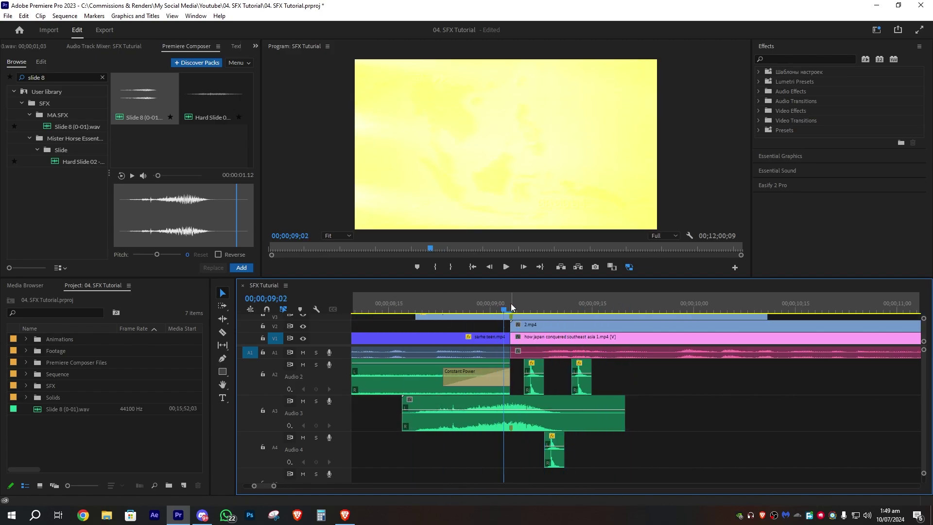
{"action": "left_click", "coordinate": [512, 304]}
{"action": "left_click", "coordinate": [518, 302]}
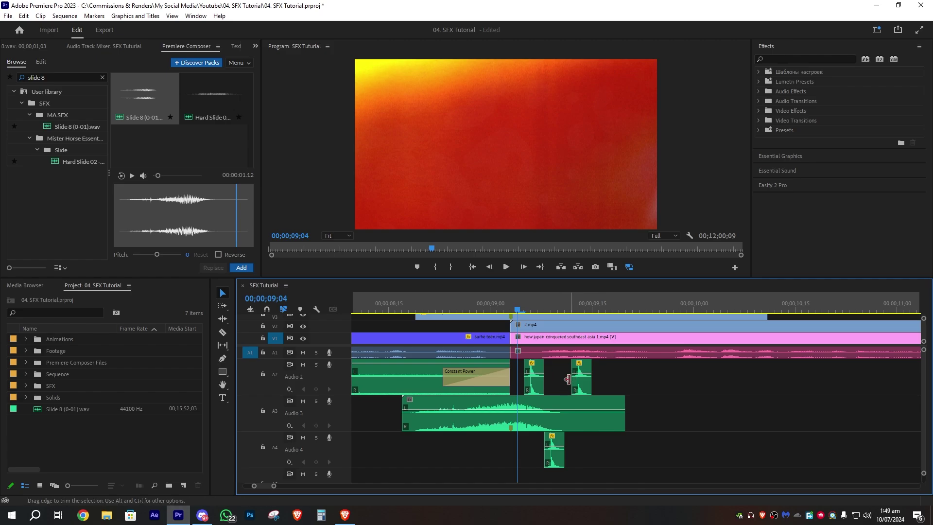
Collapse Audio 2, 3 and 4 and move the three "first of all" click clips down to Audio 6 and Audio 8
{"action": "key", "text": "minus"}
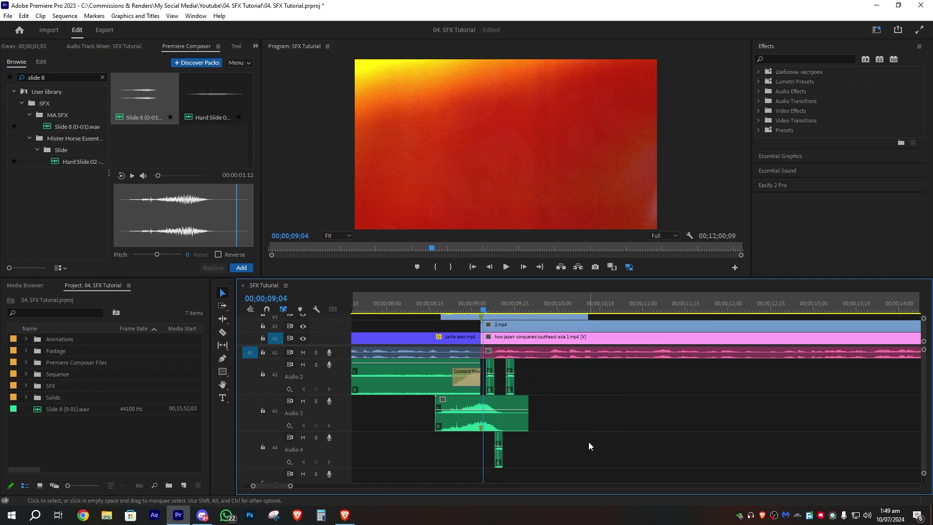
{"action": "key", "text": "equal"}
{"action": "key", "text": "equal"}
{"action": "left_click", "coordinate": [532, 382]}
{"action": "left_click", "coordinate": [500, 384]}
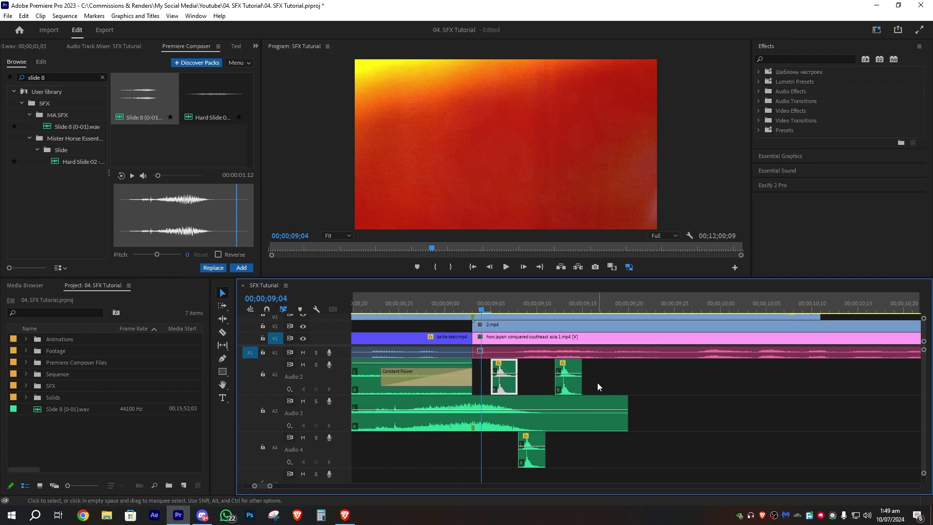
{"action": "left_click", "coordinate": [574, 382]}
{"action": "left_click", "coordinate": [529, 462], "text": "shift"}
{"action": "left_click", "coordinate": [509, 390]}
{"action": "left_click", "coordinate": [536, 462], "text": "shift"}
{"action": "left_click", "coordinate": [567, 390], "text": "shift"}
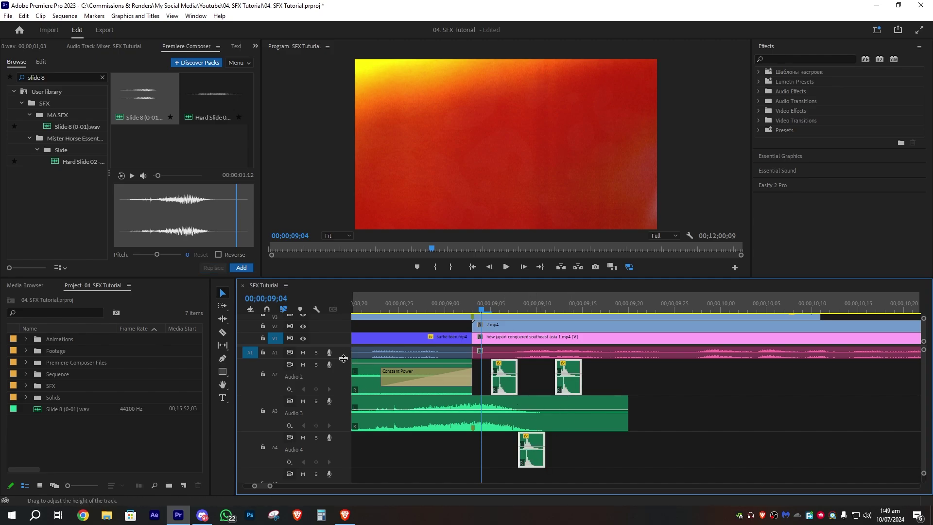
{"action": "double_click", "coordinate": [343, 379]}
{"action": "double_click", "coordinate": [344, 389]}
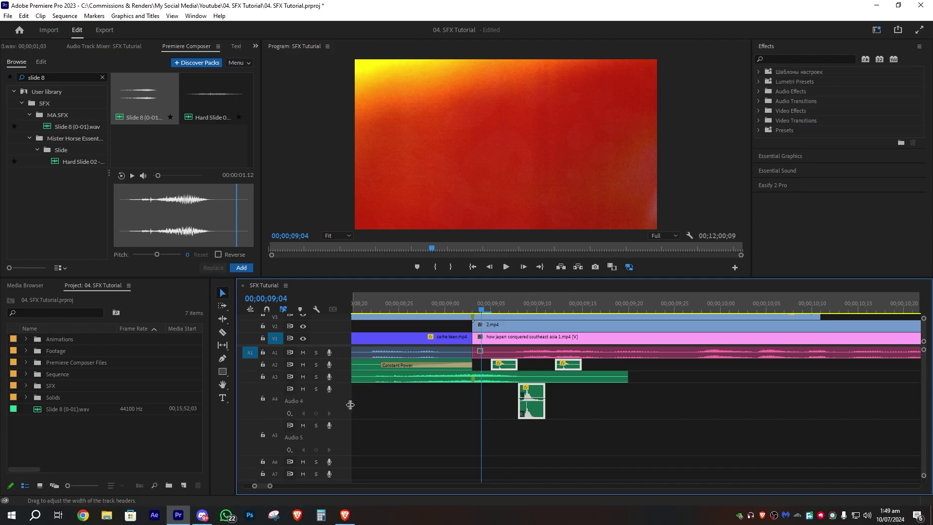
{"action": "double_click", "coordinate": [346, 405]}
{"action": "left_click_drag", "start_coordinate": [538, 388], "coordinate": [538, 461]}
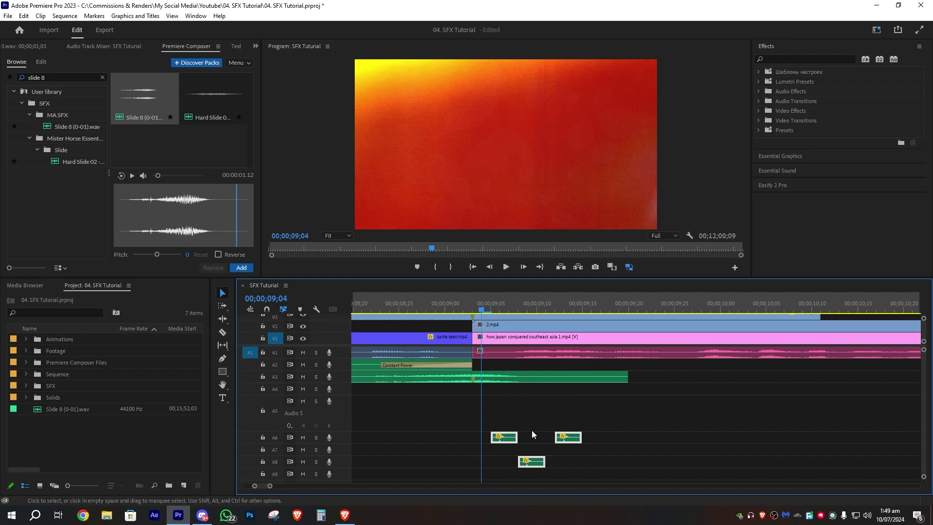
Play back the moved clicks against the "first of all" text, stop at the following text, and deselect the clips
{"action": "key", "text": "space"}
{"action": "left_click", "coordinate": [419, 311]}
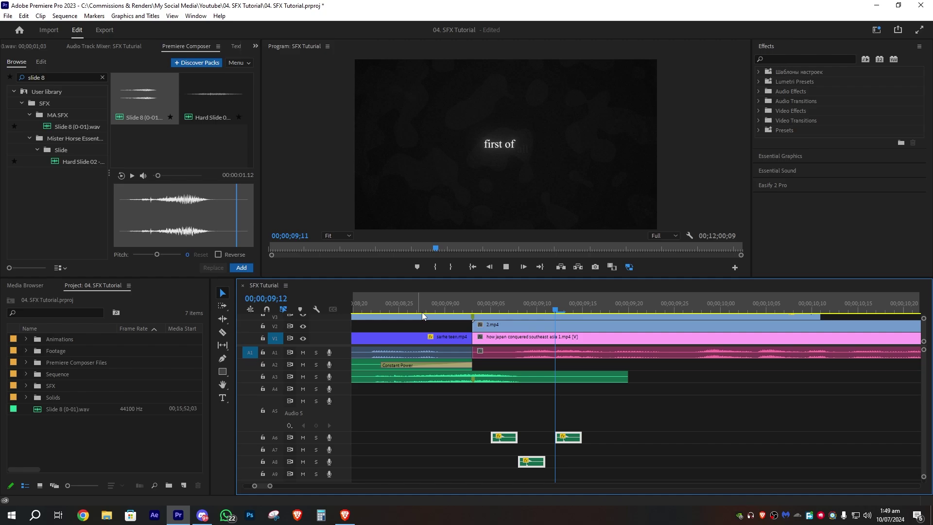
{"action": "key", "text": "space"}
{"action": "left_click", "coordinate": [632, 398]}
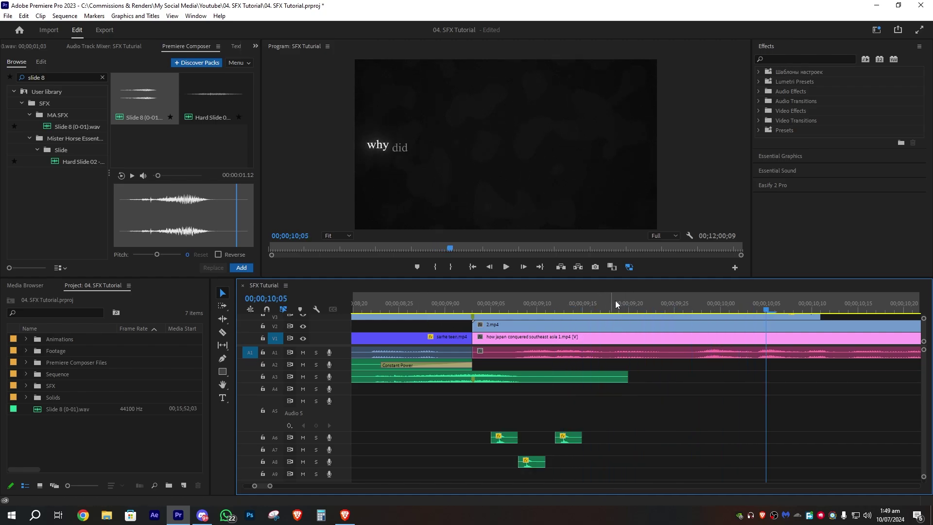
Paste click sounds on Audio 6 in time with each word of "why did Japan want to invade the South East Asian"
{"action": "key", "text": "ctrl+v"}
{"action": "left_click", "coordinate": [660, 310]}
{"action": "left_click", "coordinate": [560, 310]}
{"action": "left_click", "coordinate": [628, 310]}
{"action": "key", "text": "ctrl+v"}
{"action": "left_click_drag", "start_coordinate": [650, 414], "coordinate": [651, 439]}
{"action": "key", "text": "ctrl+v"}
{"action": "left_click_drag", "start_coordinate": [670, 414], "coordinate": [669, 439]}
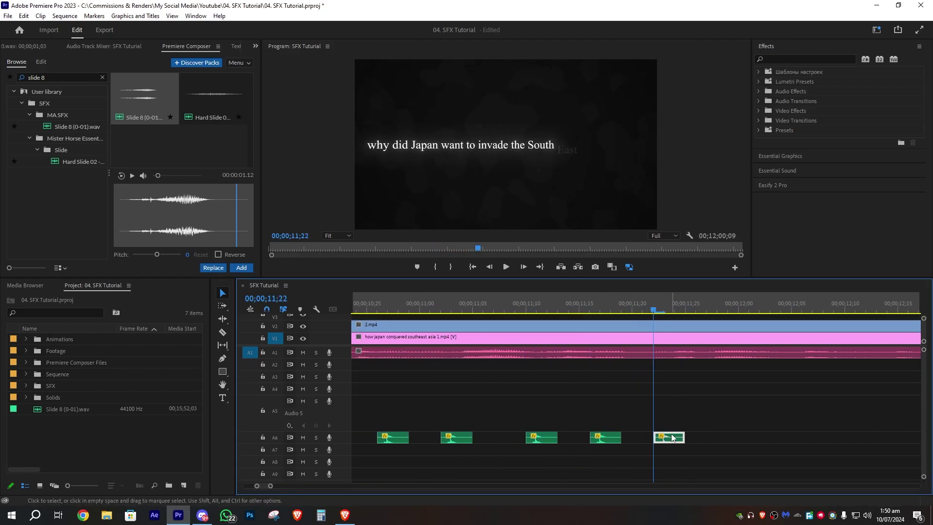
{"action": "key", "text": "ctrl+v"}
Play back the text section from just before the 00;00;09;03 cut and scrub to the map reveal at 00;00;12;17
{"action": "scroll", "coordinate": [681, 413], "scroll_direction": "down", "scroll_amount": 5}
{"action": "left_click", "coordinate": [527, 307]}
{"action": "key", "text": "space"}
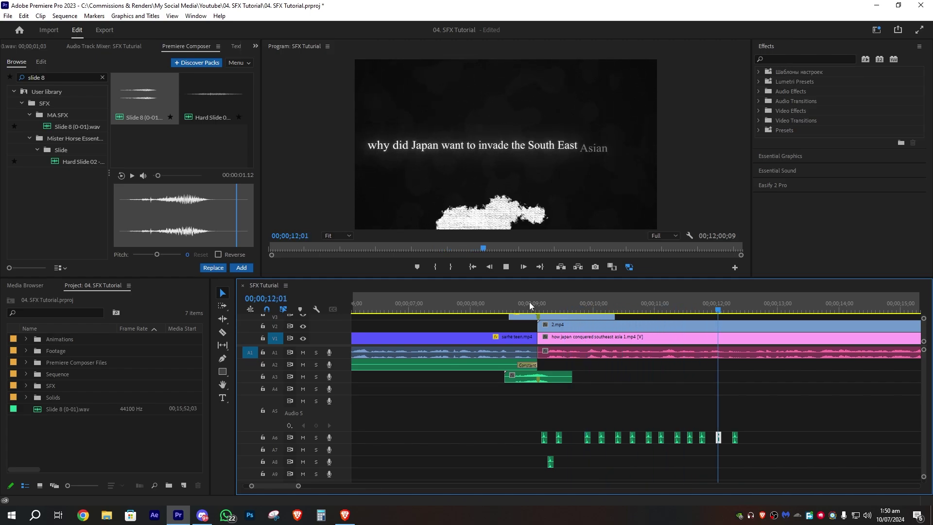
{"action": "key", "text": "space"}
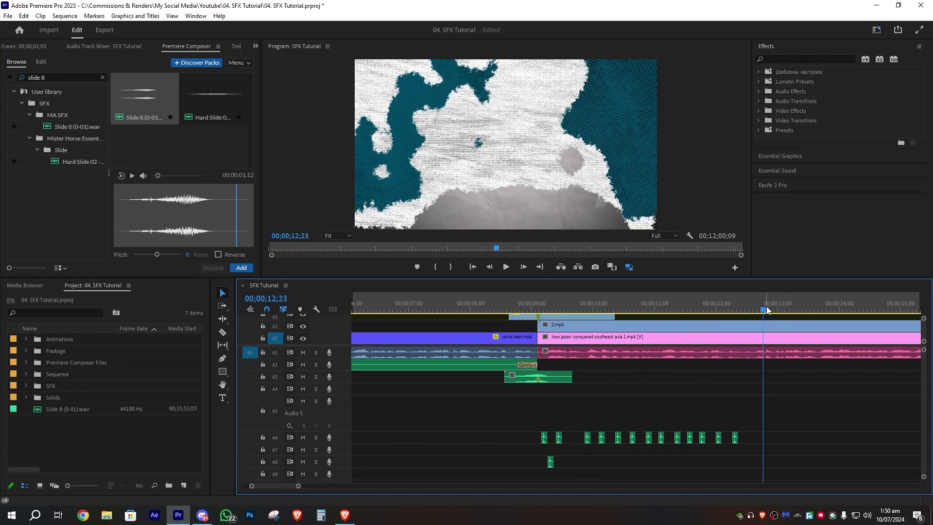
{"action": "mouse_move", "coordinate": [767, 310]}
{"action": "left_mouse_down"}
{"action": "mouse_move", "coordinate": [737, 305]}
{"action": "mouse_move", "coordinate": [751, 302]}
{"action": "left_mouse_up"}
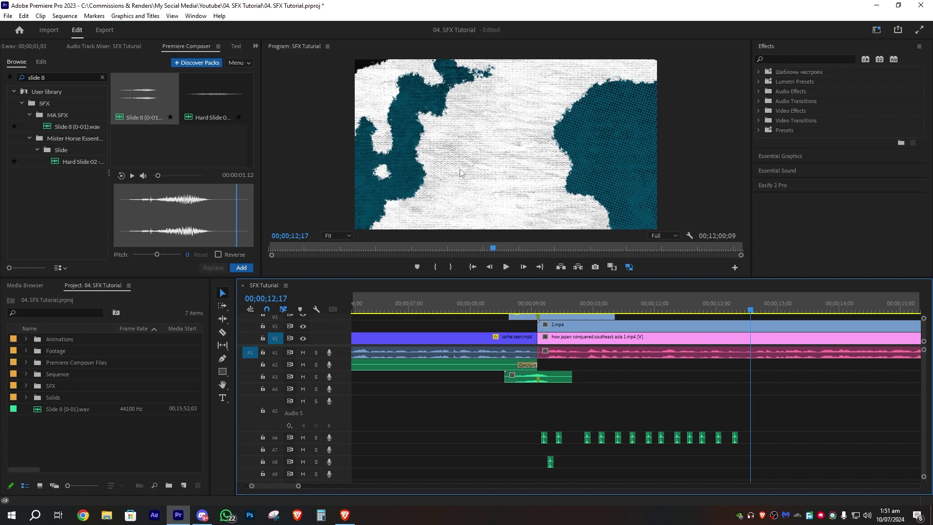
Find a "crumple" sound in Premiere Composer, audition the dry short paper variants, and add one at the map tear at 00;00;12;16
{"action": "scroll", "coordinate": [750, 333], "scroll_direction": "down", "scroll_amount": 5}
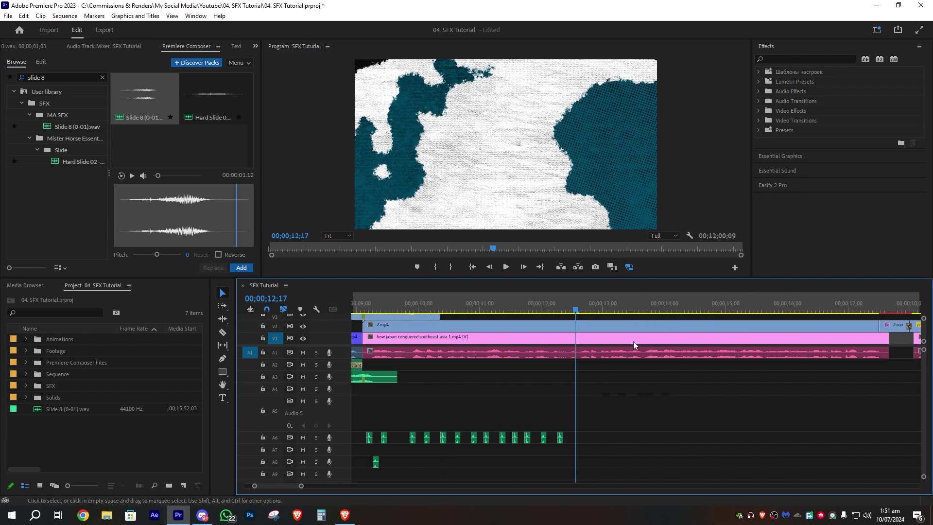
{"action": "left_click", "coordinate": [549, 309]}
{"action": "mouse_move", "coordinate": [550, 310]}
{"action": "left_mouse_down"}
{"action": "mouse_move", "coordinate": [589, 309]}
{"action": "mouse_move", "coordinate": [556, 306]}
{"action": "mouse_move", "coordinate": [544, 295]}
{"action": "left_mouse_up"}
{"action": "left_click_drag", "start_coordinate": [54, 78], "coordinate": [0, 48]}
{"action": "type", "text": "crumple"}
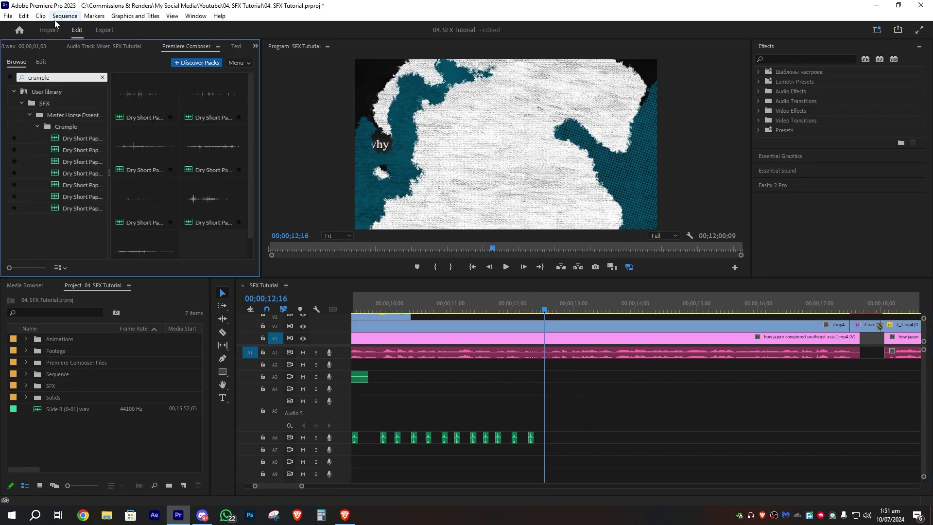
{"action": "left_click", "coordinate": [136, 104]}
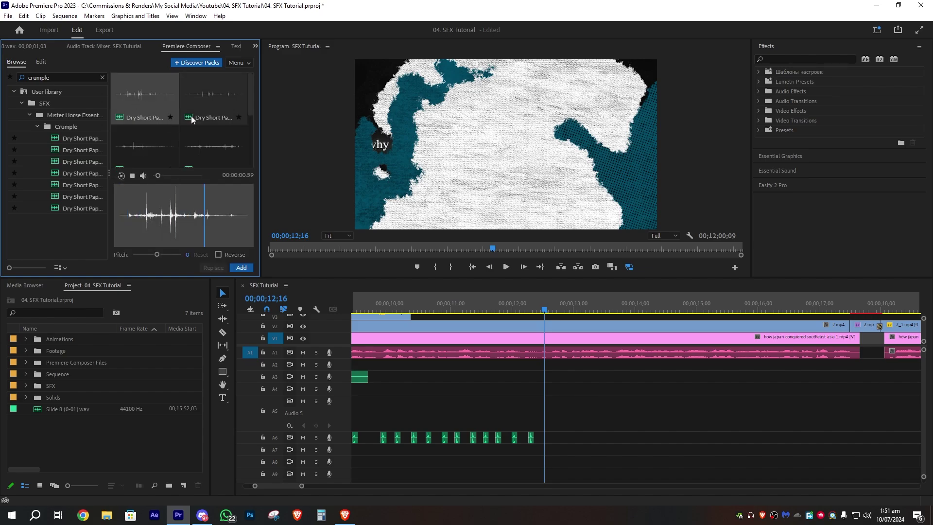
{"action": "left_click", "coordinate": [209, 143]}
{"action": "left_click", "coordinate": [242, 268]}
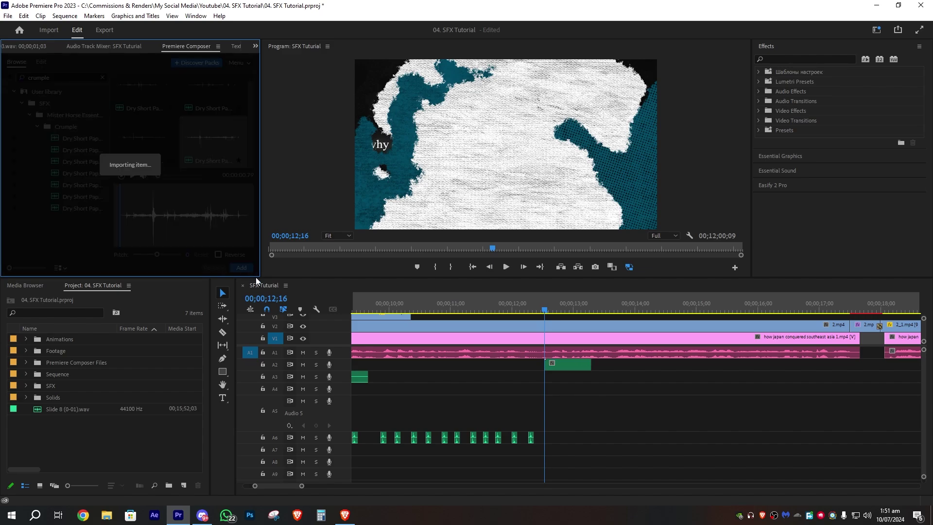
Shift the paper crumple clip on Audio 2 slightly earlier and raise its volume to 2.8 dB, checking it by playback
{"action": "left_click_drag", "start_coordinate": [561, 366], "coordinate": [545, 366]}
{"action": "scroll", "coordinate": [544, 366], "scroll_direction": "up", "scroll_amount": 6}
{"action": "left_click_drag", "start_coordinate": [539, 377], "coordinate": [539, 371]}
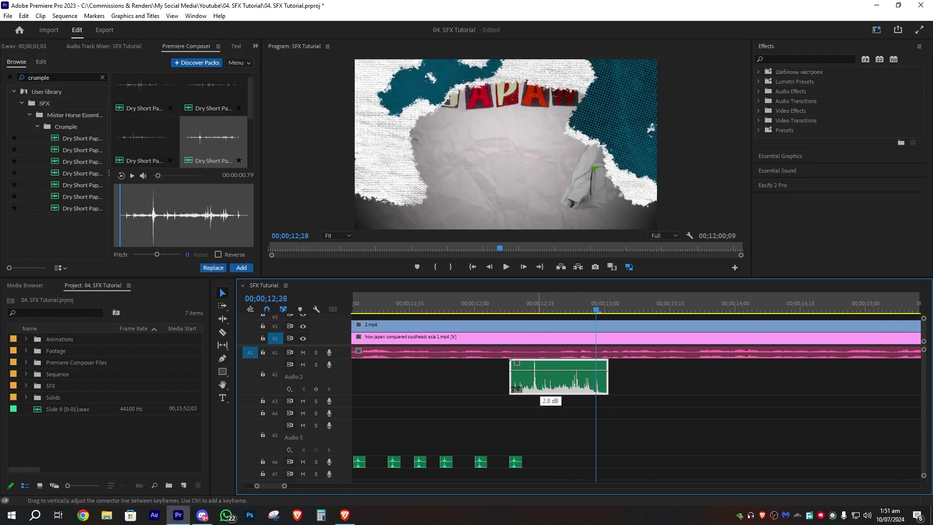
{"action": "key", "text": "space"}
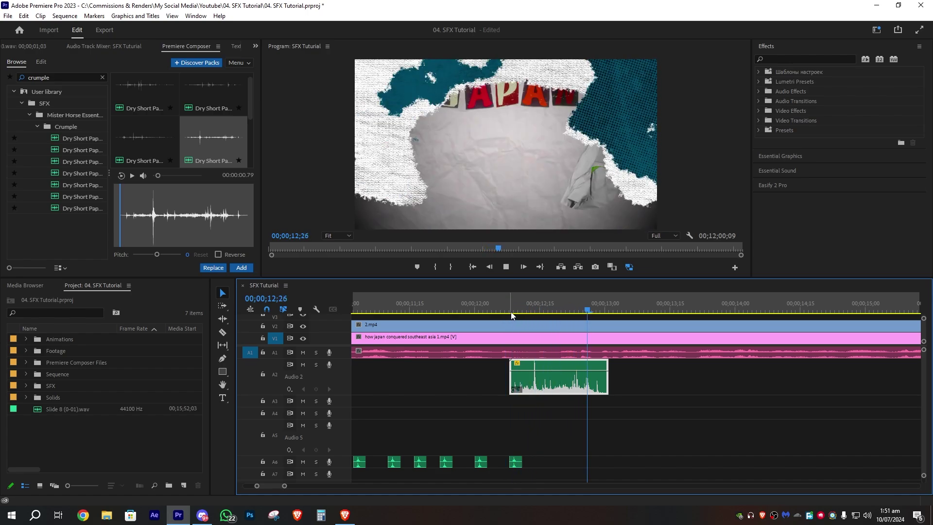
Place Dry Short Paper Crumple 02 on Audio 3 overlapping the first crumple's end, and fade it in with Constant Power
{"action": "left_click", "coordinate": [543, 310]}
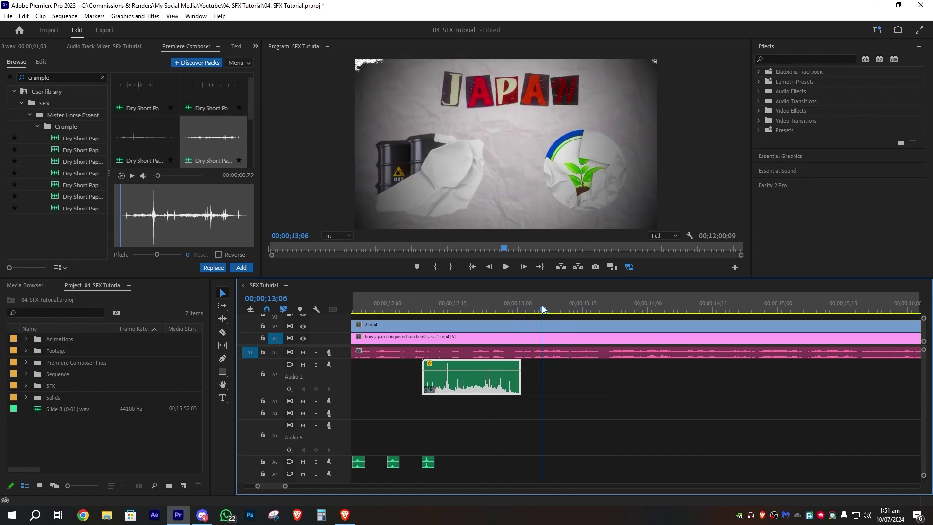
{"action": "left_click", "coordinate": [137, 137]}
{"action": "scroll", "coordinate": [158, 165], "scroll_direction": "down", "scroll_amount": 1}
{"action": "scroll", "coordinate": [159, 166], "scroll_direction": "up", "scroll_amount": 1}
{"action": "left_click_drag", "start_coordinate": [214, 97], "coordinate": [524, 402]}
{"action": "right_click", "coordinate": [512, 405]}
{"action": "left_click", "coordinate": [540, 469]}
Play back both crumple sounds from the map tear and scrub to 00;00;14;10, just before the red crosses appear
{"action": "left_click", "coordinate": [424, 310]}
{"action": "key", "text": "space"}
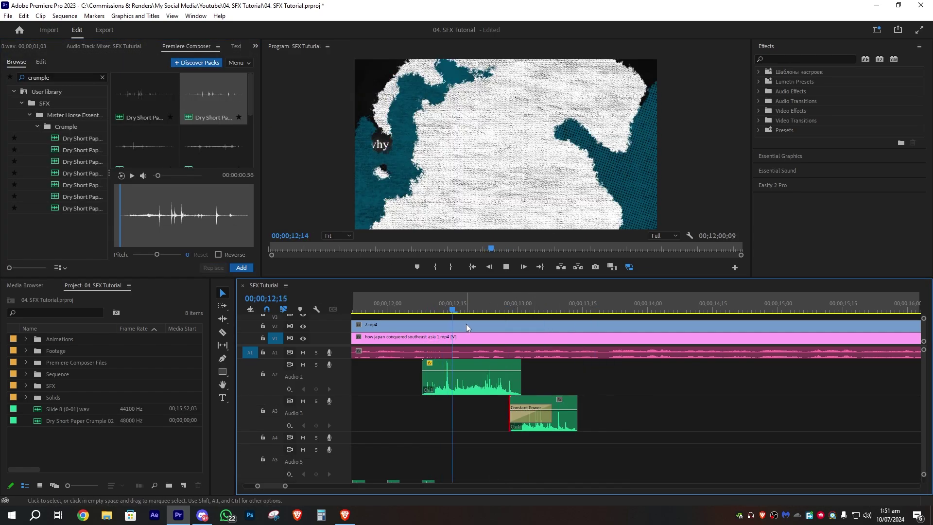
{"action": "scroll", "coordinate": [526, 388], "scroll_direction": "down", "scroll_amount": 2}
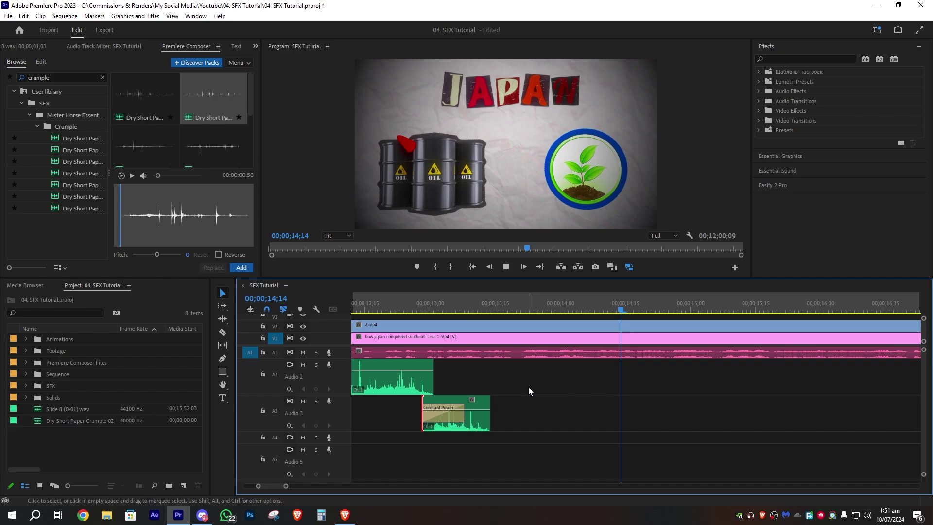
{"action": "left_click", "coordinate": [582, 310]}
{"action": "left_click_drag", "start_coordinate": [581, 302], "coordinate": [603, 306]}
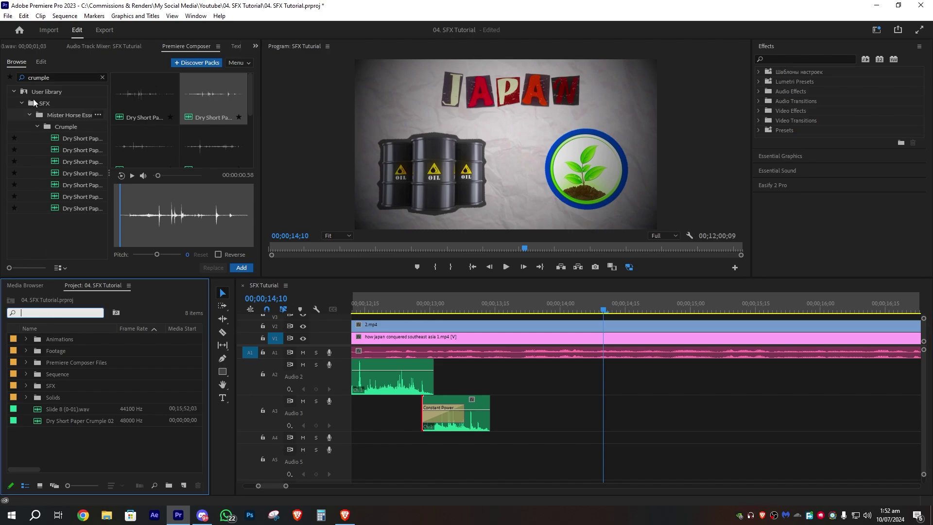
Search Premiere Composer for "error" and add the fail/wrong error sound on Audio 2 at 00;00;14;10
{"action": "left_click", "coordinate": [34, 78]}
{"action": "double_click", "coordinate": [33, 78]}
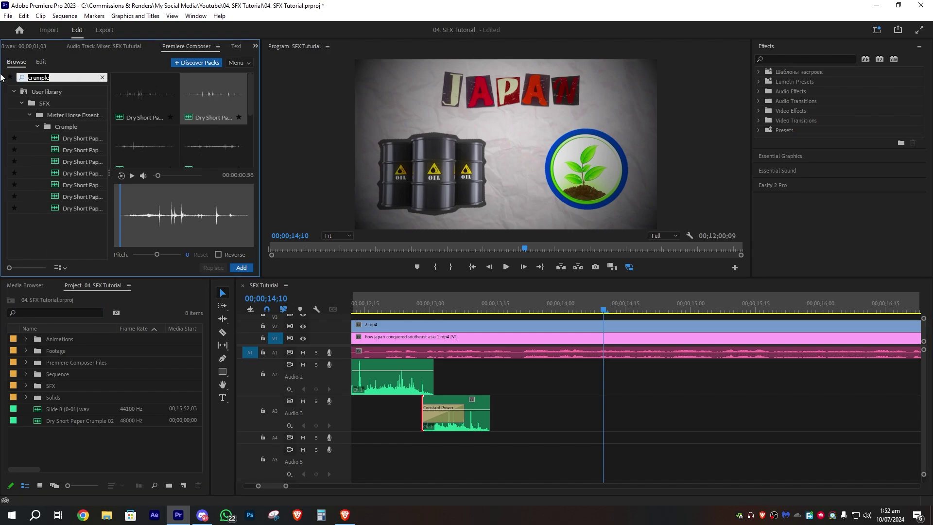
{"action": "type", "text": "failure"}
{"action": "key", "text": "ctrl+BackSpace"}
{"action": "type", "text": "er"}
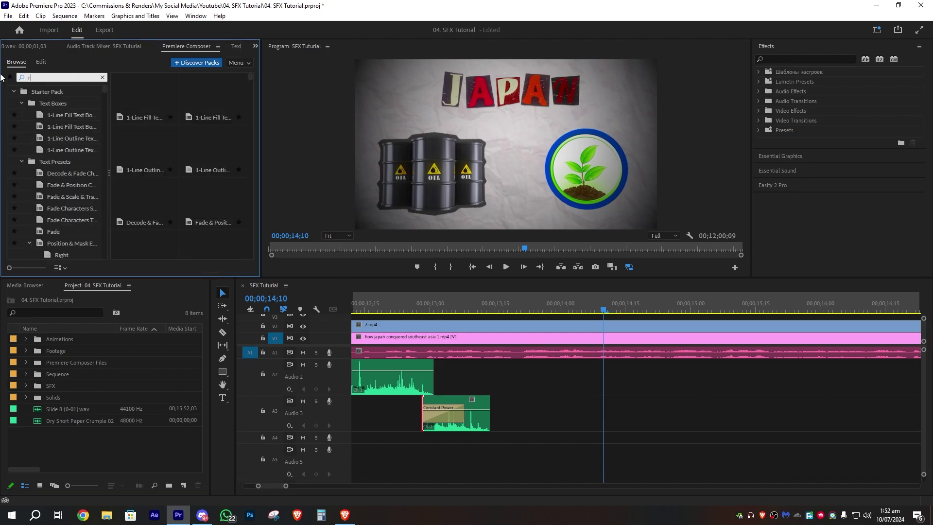
{"action": "type", "text": "oor"}
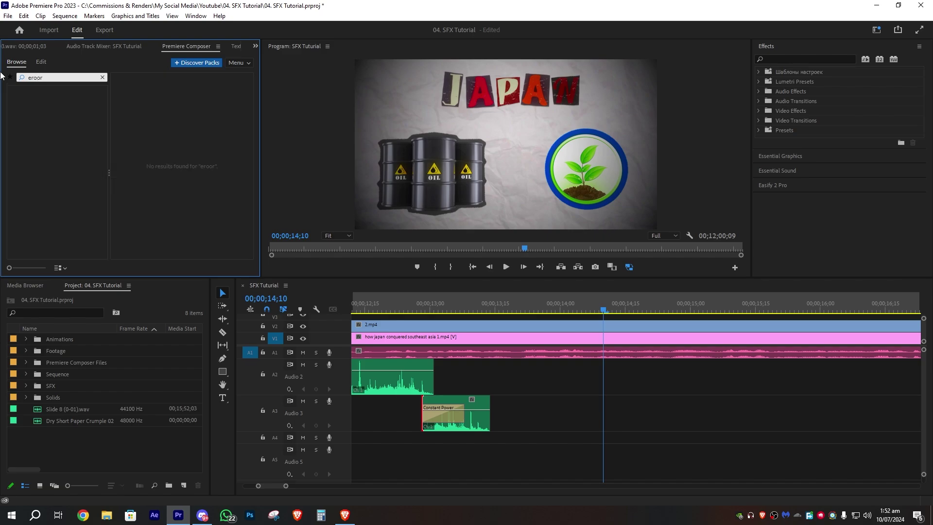
{"action": "key", "text": "BackSpace"}
{"action": "key", "text": "BackSpace"}
{"action": "key", "text": "BackSpace"}
{"action": "type", "text": "ro"}
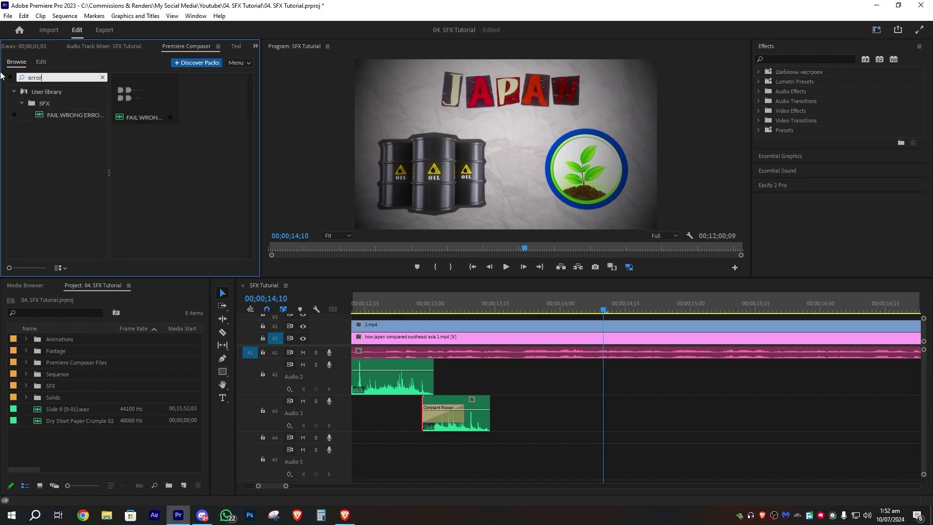
{"action": "left_click", "coordinate": [146, 94]}
{"action": "left_click", "coordinate": [242, 267]}
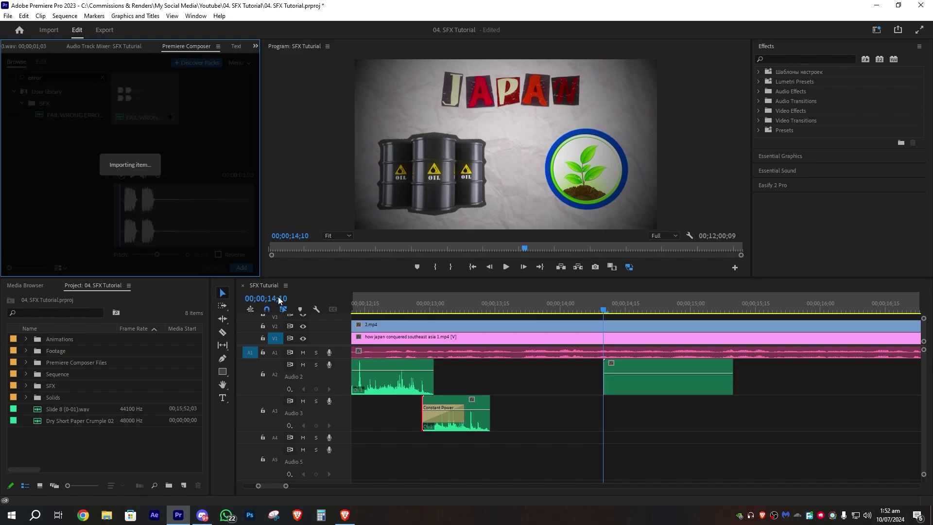
Set the error sound's audio gain to -10 dB and play it back
{"action": "right_click", "coordinate": [636, 379]}
{"action": "left_click", "coordinate": [654, 392]}
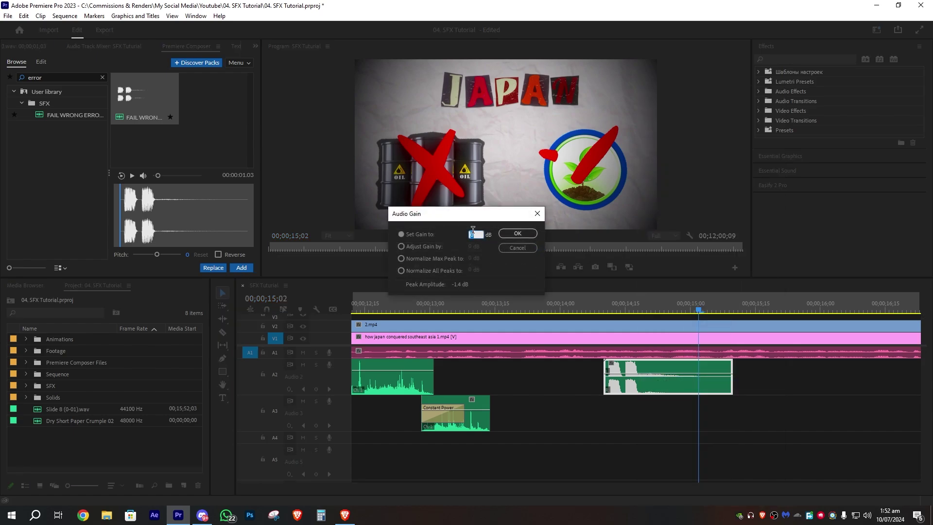
{"action": "type", "text": "-10"}
{"action": "key", "text": "Return"}
{"action": "left_click", "coordinate": [599, 303]}
{"action": "key", "text": "space"}
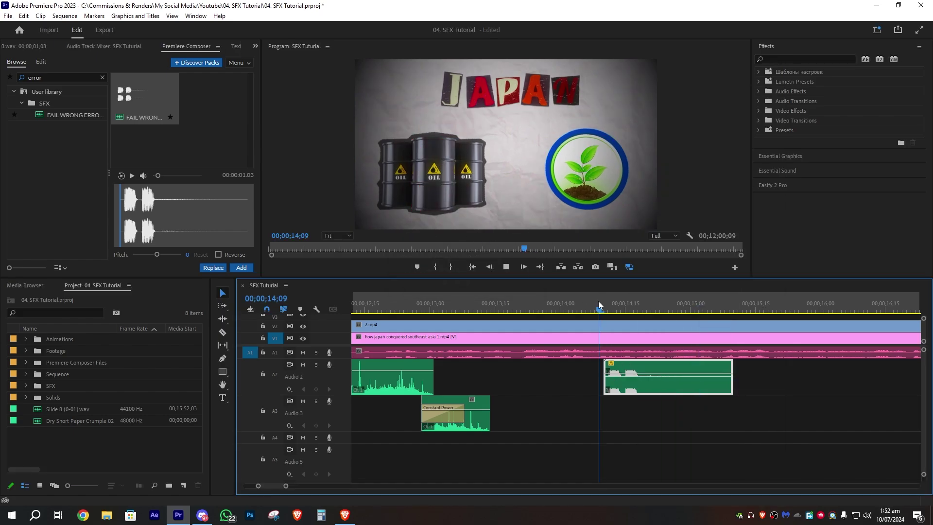
Move the error sound to 00;00;14;17, where the first red cross begins, and check its timing by playback
{"action": "left_click_drag", "start_coordinate": [599, 302], "coordinate": [633, 303]}
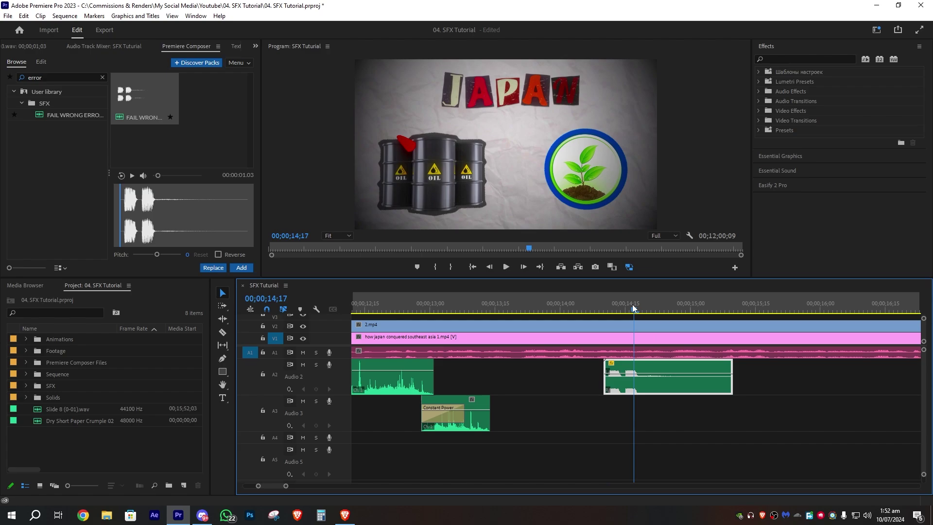
{"action": "left_click_drag", "start_coordinate": [651, 388], "coordinate": [680, 387]}
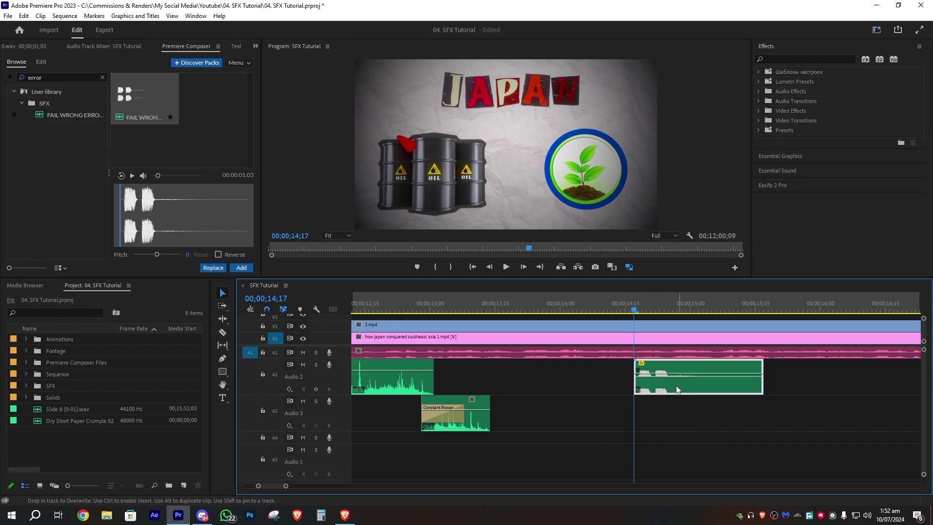
{"action": "left_click", "coordinate": [603, 298]}
{"action": "key", "text": "space"}
{"action": "scroll", "coordinate": [626, 462], "scroll_direction": "down", "scroll_amount": 4}
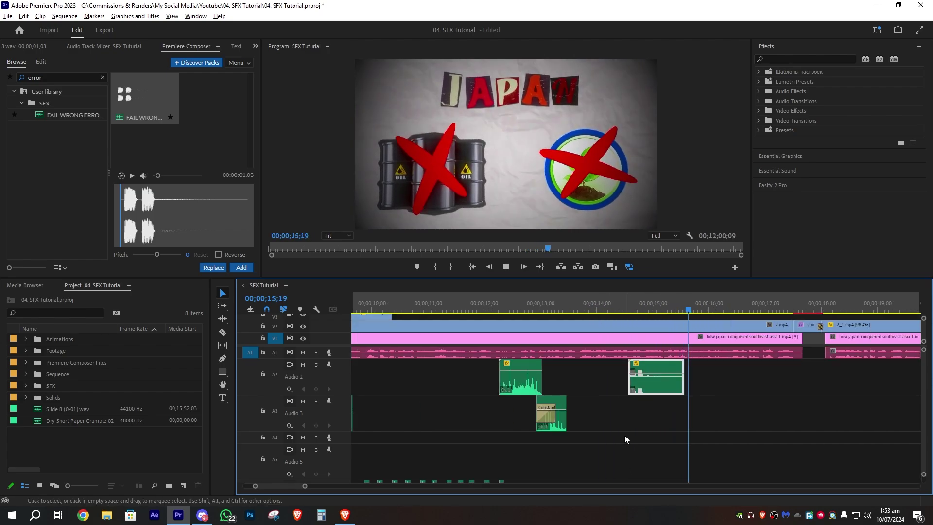
Play back the rest of the Japan scene and scrub to the cloudy globe shot at 00;00;18;09
{"action": "left_click_drag", "start_coordinate": [579, 298], "coordinate": [575, 298]}
{"action": "key", "text": "space"}
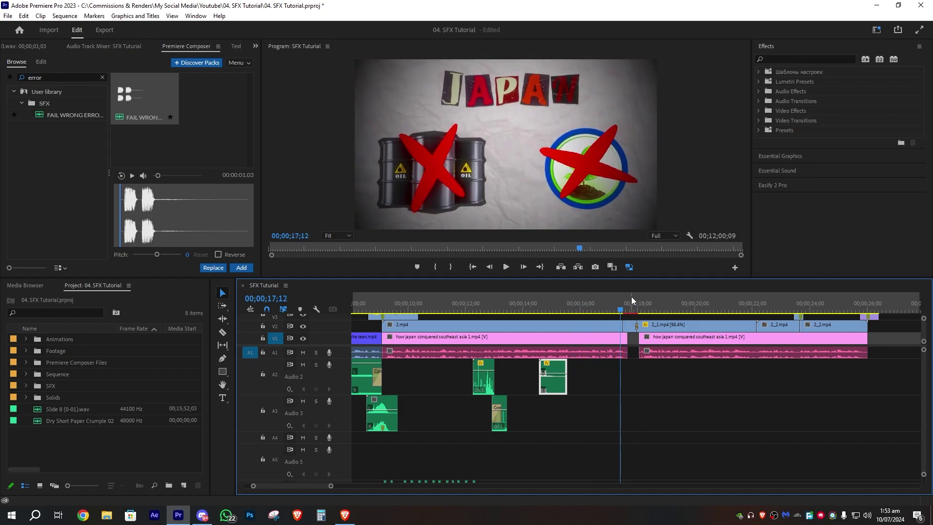
{"action": "key", "text": "space"}
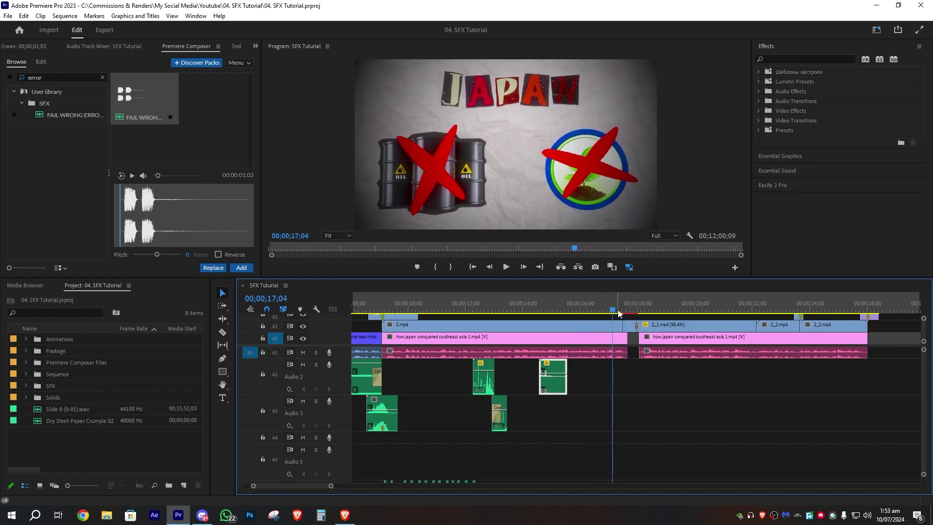
{"action": "left_click_drag", "start_coordinate": [619, 313], "coordinate": [646, 311]}
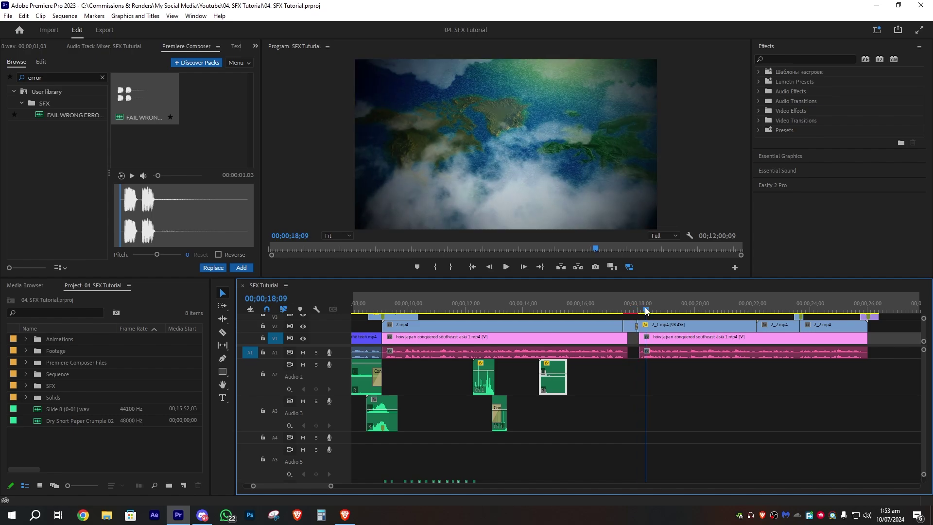
Collapse Audio 5 and play back the sequence's sound effects from the beginning to the marching soldiers shot
{"action": "scroll", "coordinate": [556, 360], "scroll_direction": "down", "scroll_amount": 1, "text": "alt"}
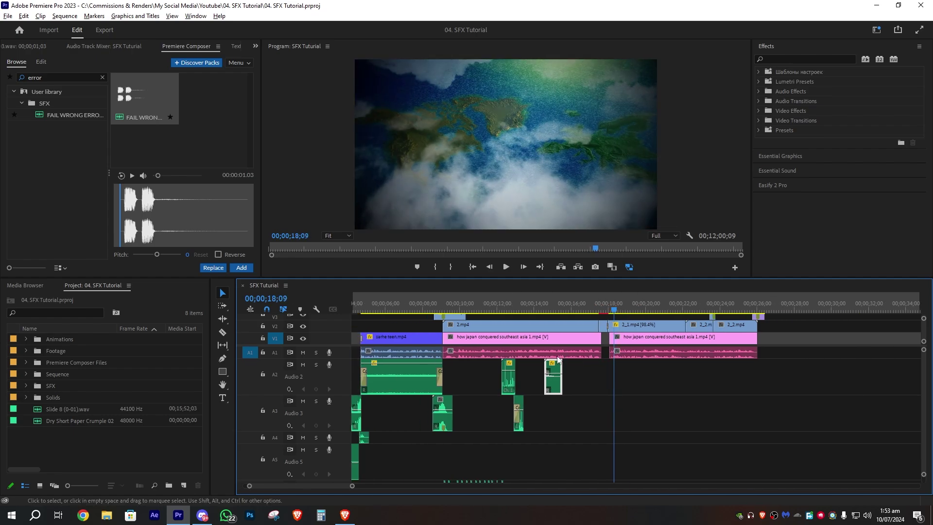
{"action": "scroll", "coordinate": [512, 469], "scroll_direction": "down", "scroll_amount": 2, "text": "alt"}
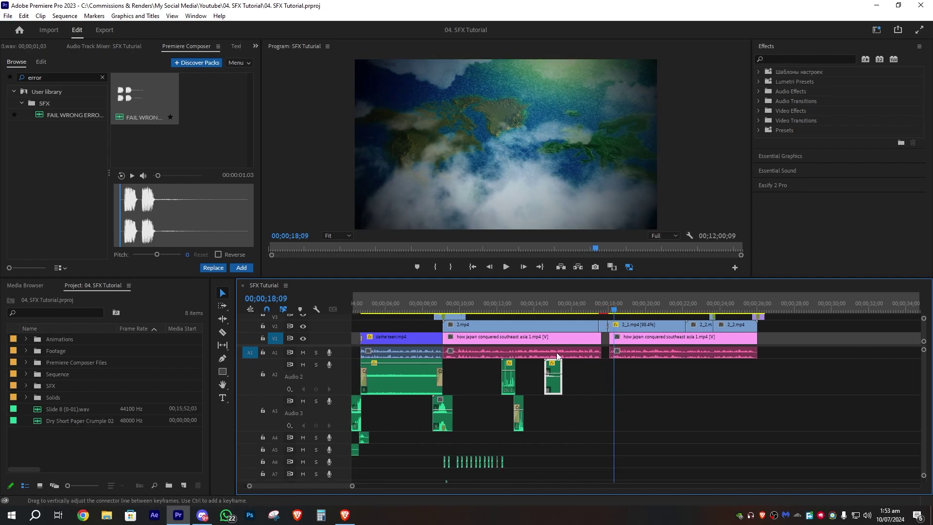
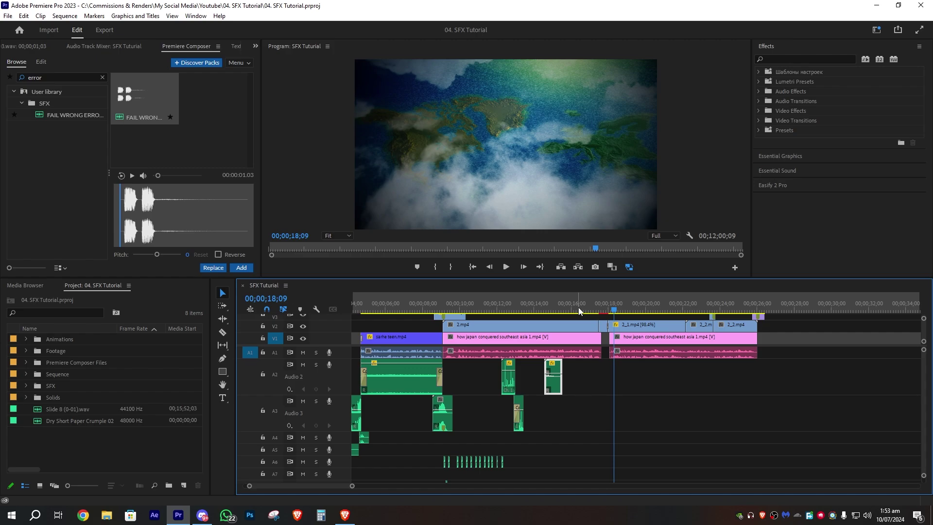
{"action": "scroll", "coordinate": [445, 368], "scroll_direction": "down", "scroll_amount": 4}
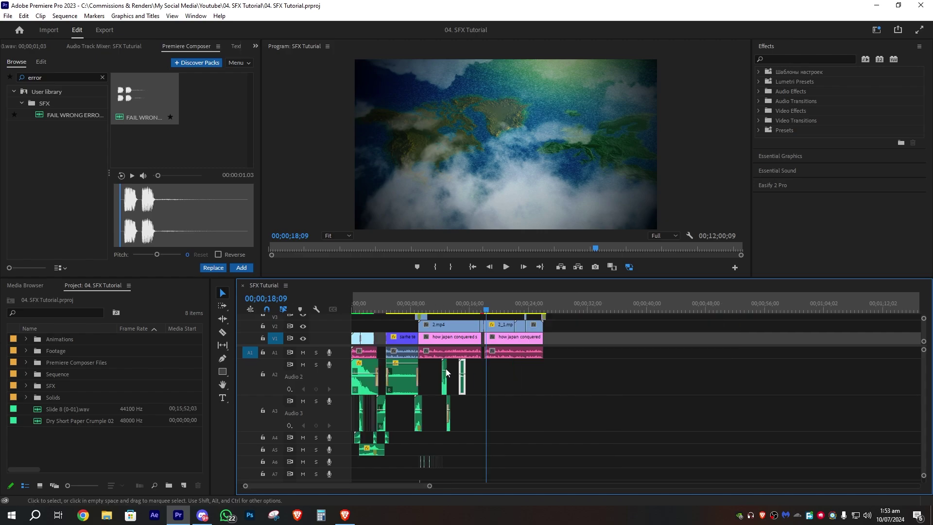
{"action": "scroll", "coordinate": [401, 375], "scroll_direction": "up", "scroll_amount": 5}
{"action": "key", "text": "Home"}
{"action": "key", "text": "space"}
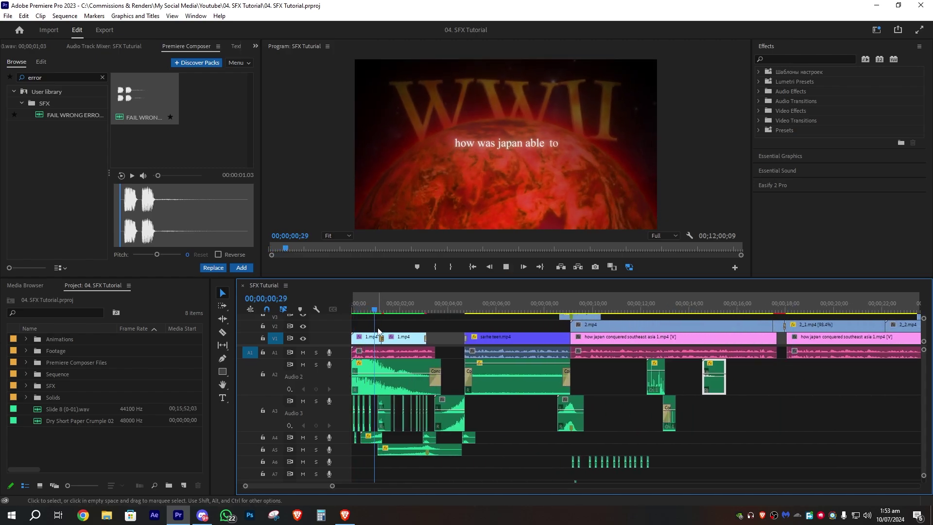
{"action": "key", "text": "space"}
{"action": "scroll", "coordinate": [384, 421], "scroll_direction": "up", "scroll_amount": 3}
{"action": "scroll", "coordinate": [380, 421], "scroll_direction": "up", "scroll_amount": 2}
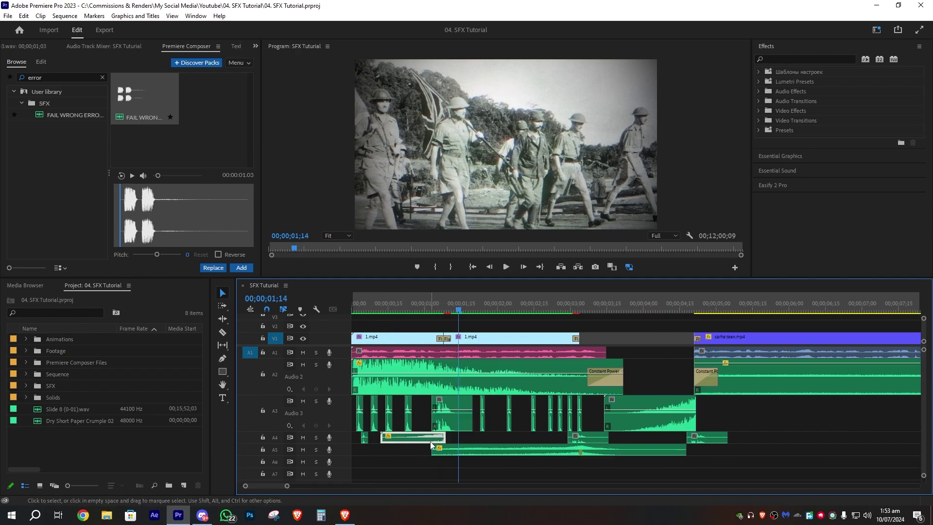
Try a copy of the longer Audio 3 riser over the shorter Audio 4 riser, play it back, and undo the replacement
{"action": "left_click", "coordinate": [671, 429]}
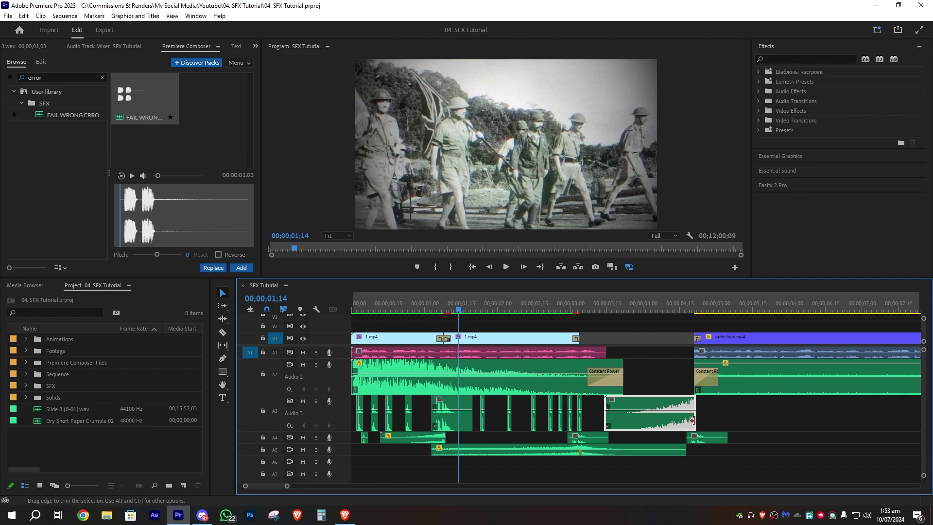
{"action": "left_click_drag", "start_coordinate": [666, 427], "coordinate": [415, 440]}
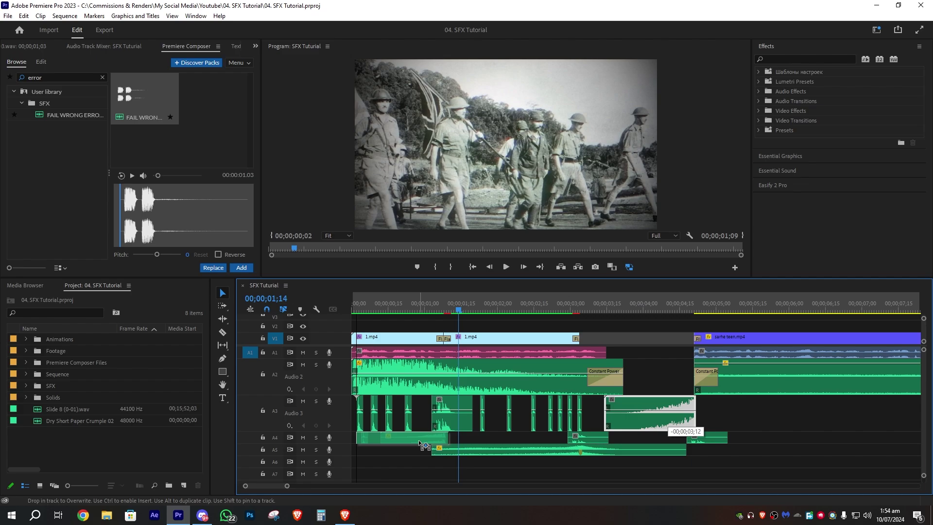
{"action": "left_click", "coordinate": [395, 302]}
{"action": "key", "text": "space"}
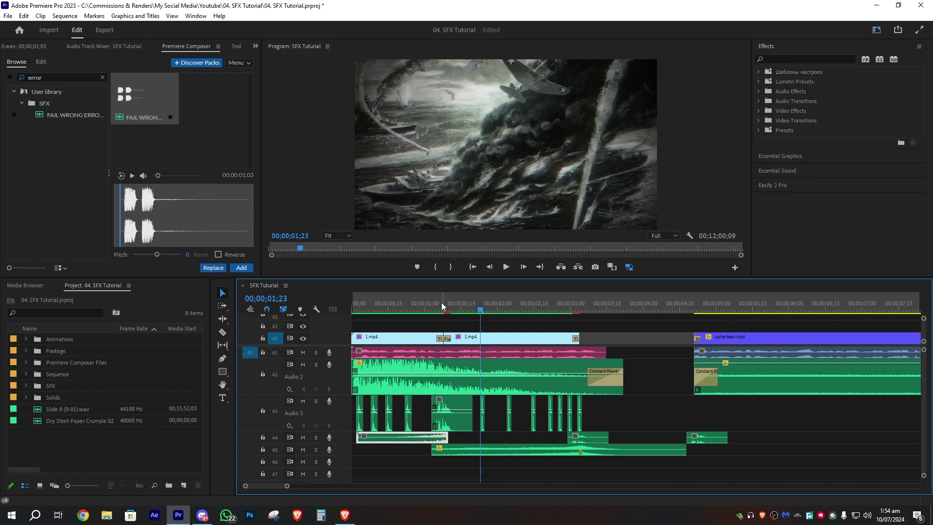
{"action": "key", "text": "ctrl+z"}
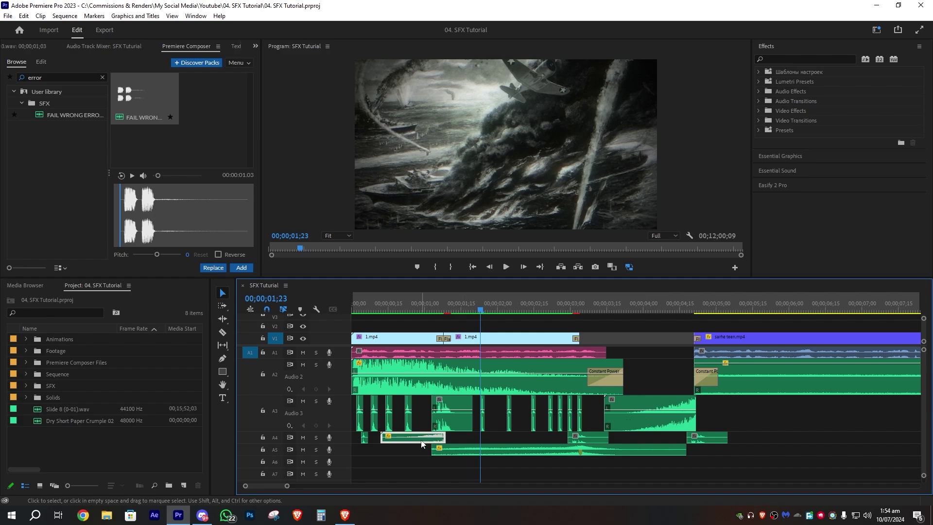
Select the Audio 3 riser and compare the soldiers shot at 00;00;01;12 with the WWII text at 00;00;01;00
{"action": "left_click", "coordinate": [657, 418]}
{"action": "left_click", "coordinate": [452, 305]}
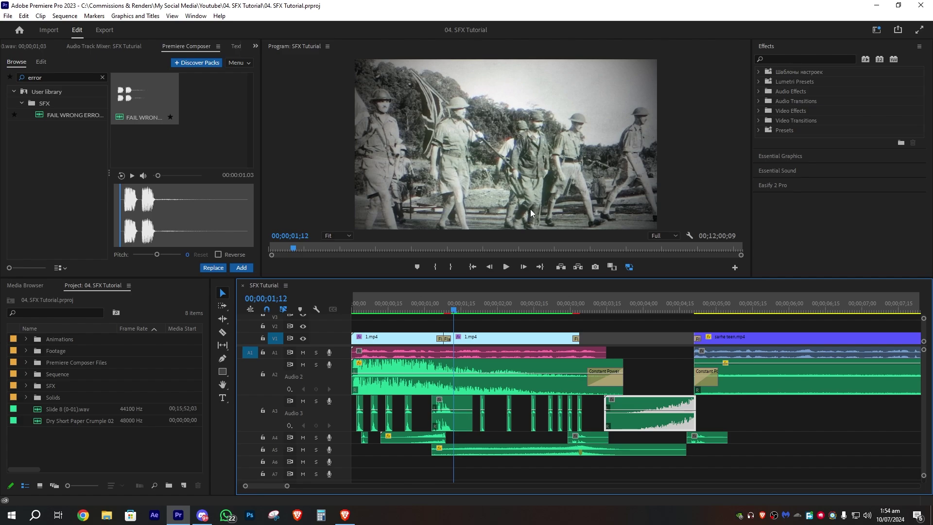
{"action": "left_click", "coordinate": [424, 300]}
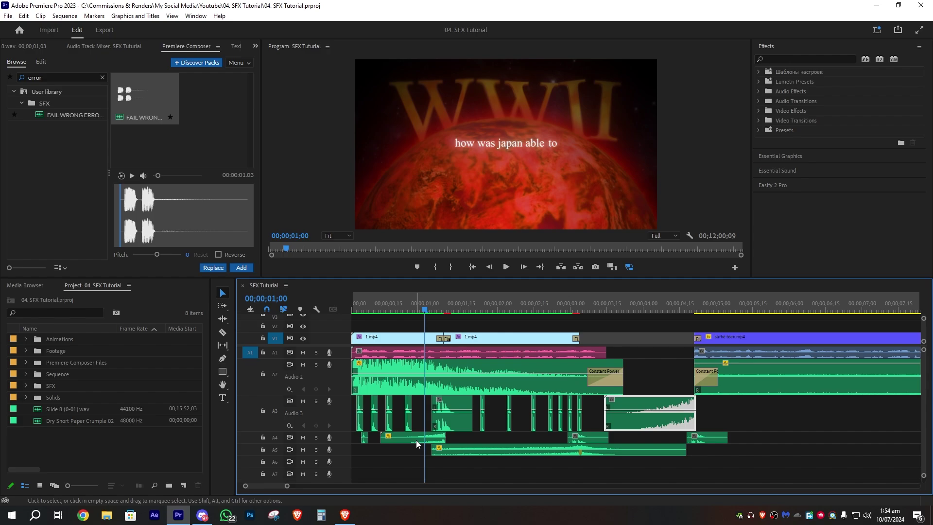
Play back the WWII intro's sound effects and scrub through the soldiers, explosion and black gap to 00;00;04;21
{"action": "key", "text": "space"}
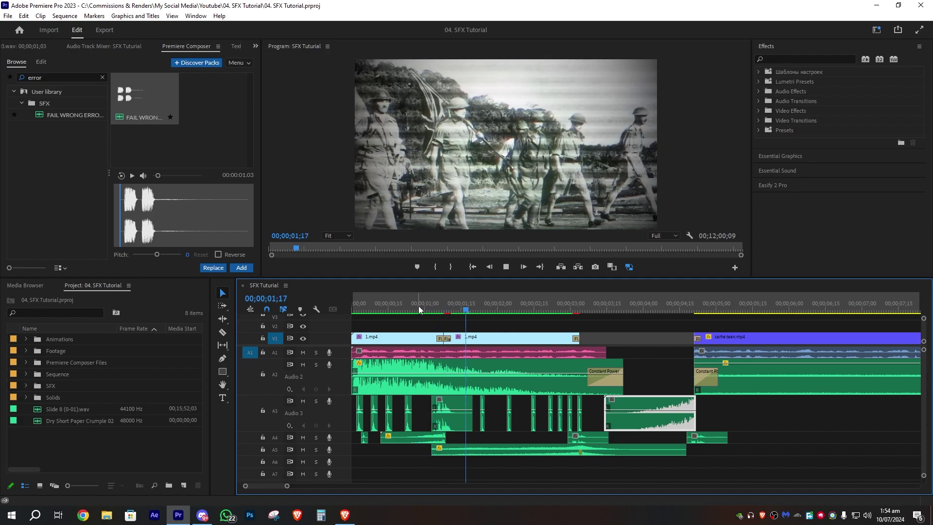
{"action": "left_click", "coordinate": [374, 307]}
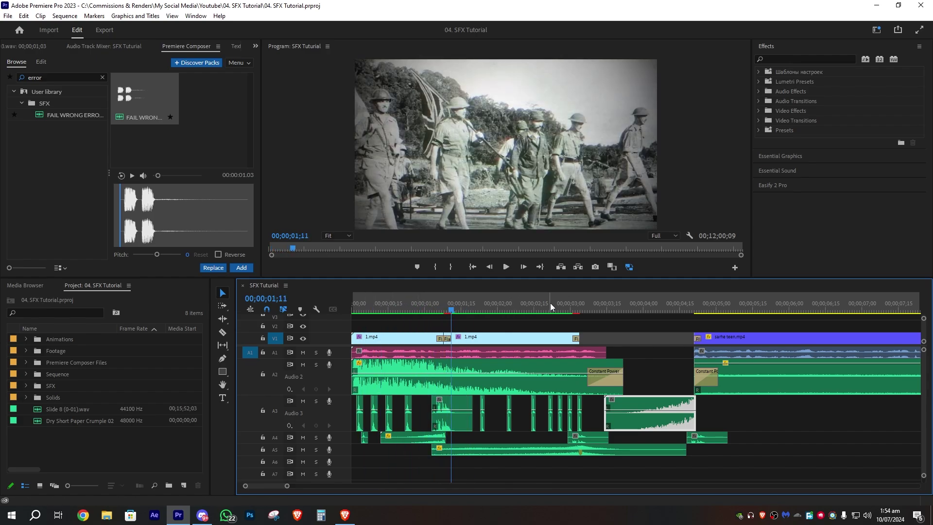
{"action": "left_click", "coordinate": [663, 354]}
{"action": "left_click", "coordinate": [687, 325]}
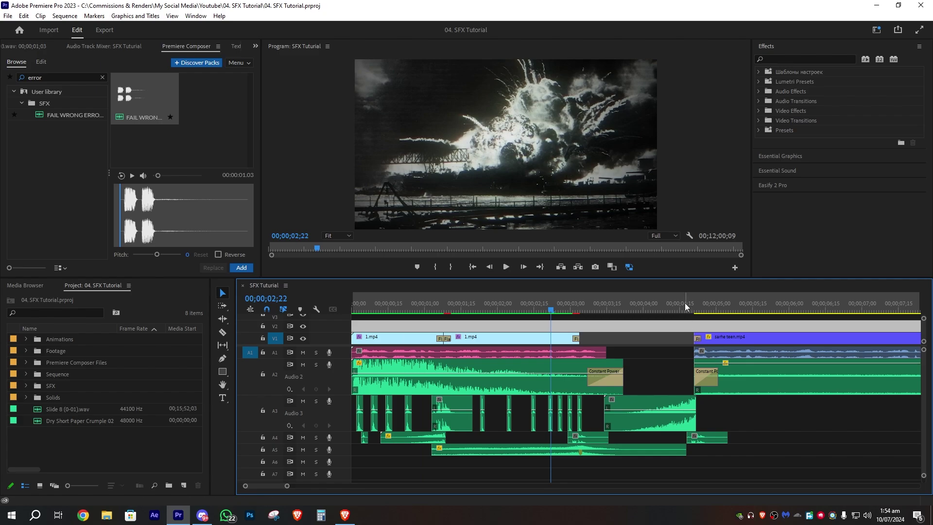
{"action": "left_click", "coordinate": [674, 306]}
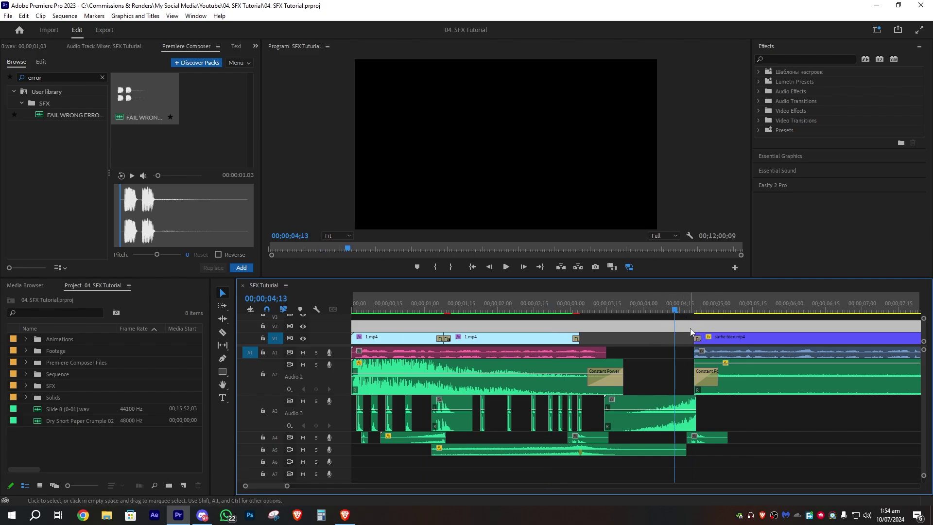
{"action": "left_click", "coordinate": [541, 304]}
{"action": "key", "text": "space"}
{"action": "key", "text": "space"}
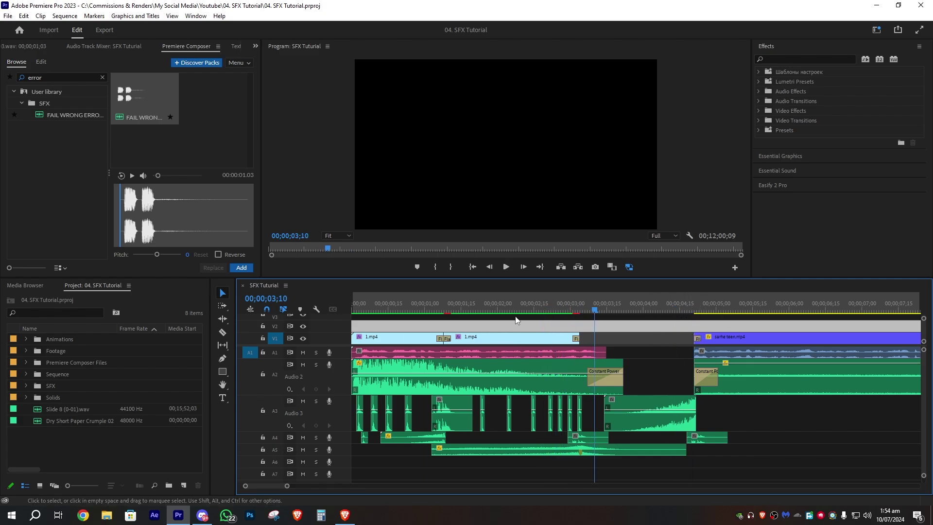
{"action": "left_click", "coordinate": [628, 304]}
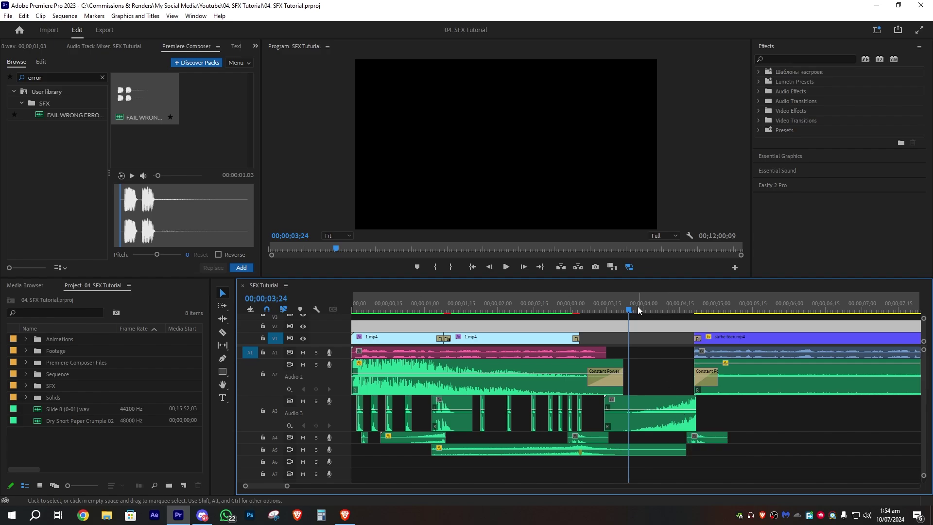
{"action": "left_click", "coordinate": [692, 311]}
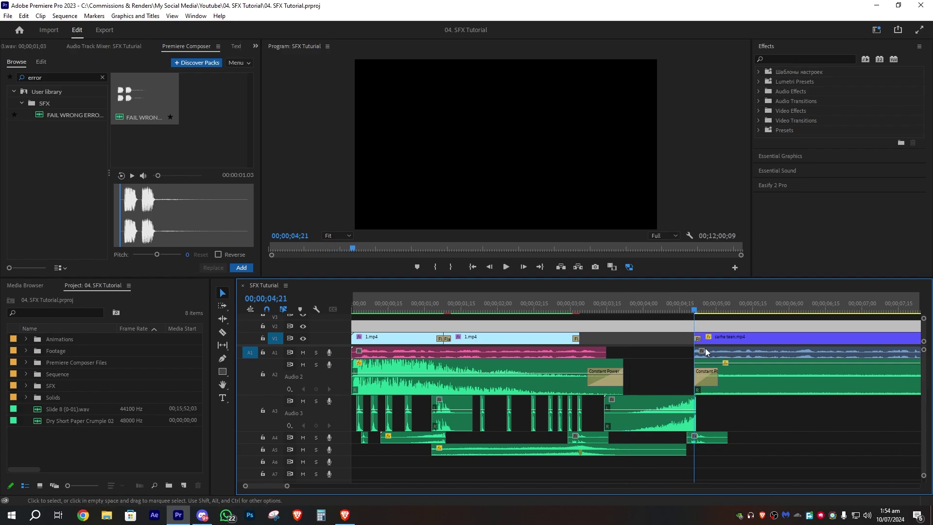
Review the wider sound effect layout around the same team.mp4 scene and return to the start of the sequence
{"action": "scroll", "coordinate": [638, 388], "scroll_direction": "down", "scroll_amount": 2}
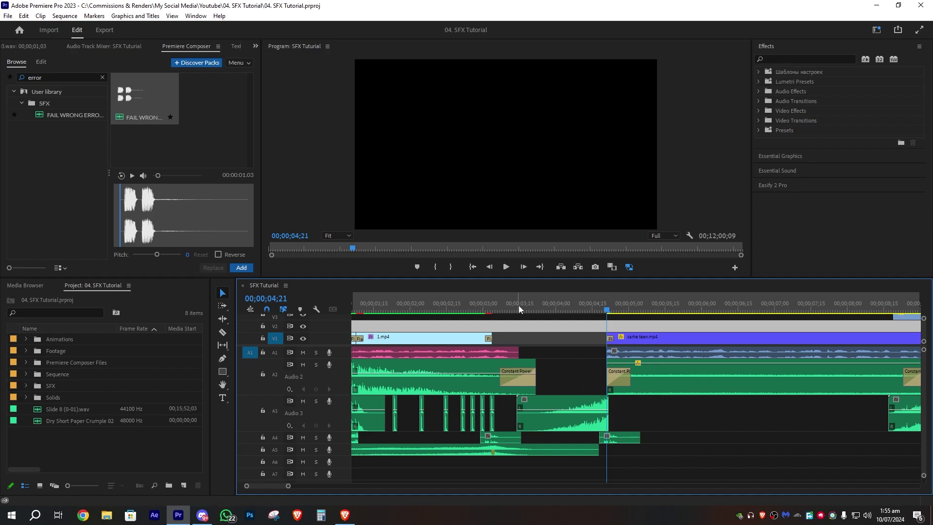
{"action": "left_click", "coordinate": [462, 305]}
{"action": "scroll", "coordinate": [453, 340], "scroll_direction": "down", "scroll_amount": 2}
{"action": "scroll", "coordinate": [456, 311], "scroll_direction": "down", "scroll_amount": 2}
{"action": "left_click", "coordinate": [534, 308]}
{"action": "key", "text": "Home"}
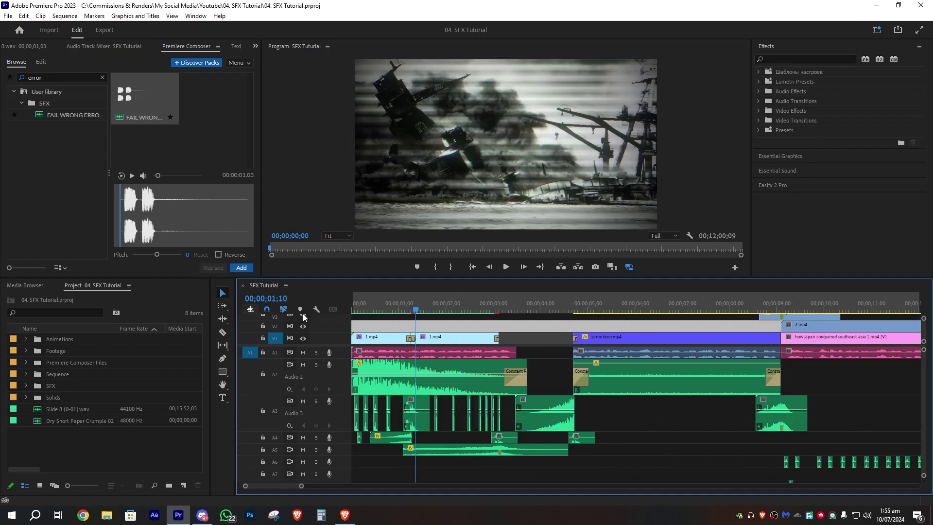
{"action": "left_click_drag", "start_coordinate": [420, 322], "coordinate": [559, 332]}
{"action": "scroll", "coordinate": [530, 353], "scroll_direction": "down", "scroll_amount": 2}
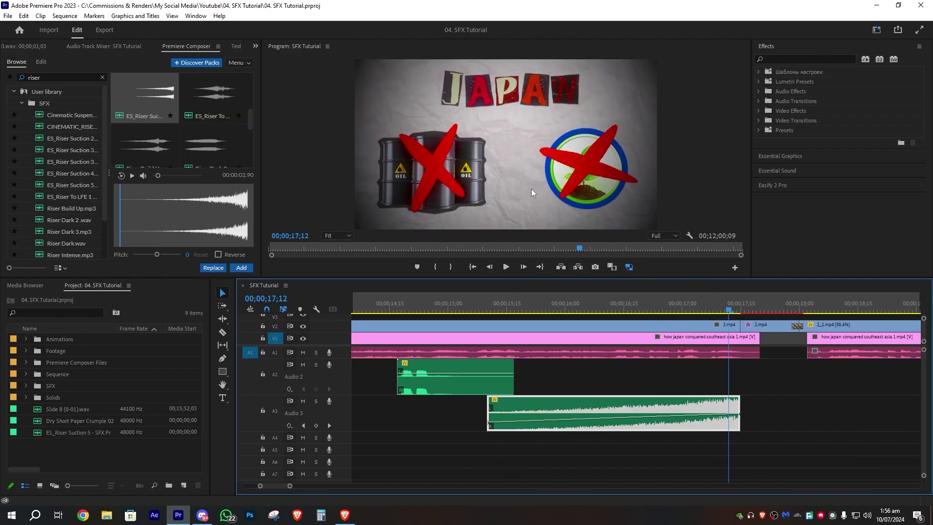
Search the sound library for boom and bass, and add a bass drop to Audio 2 at the eagle shot, 00;00;17;16
{"action": "left_click_drag", "start_coordinate": [733, 309], "coordinate": [744, 310]}
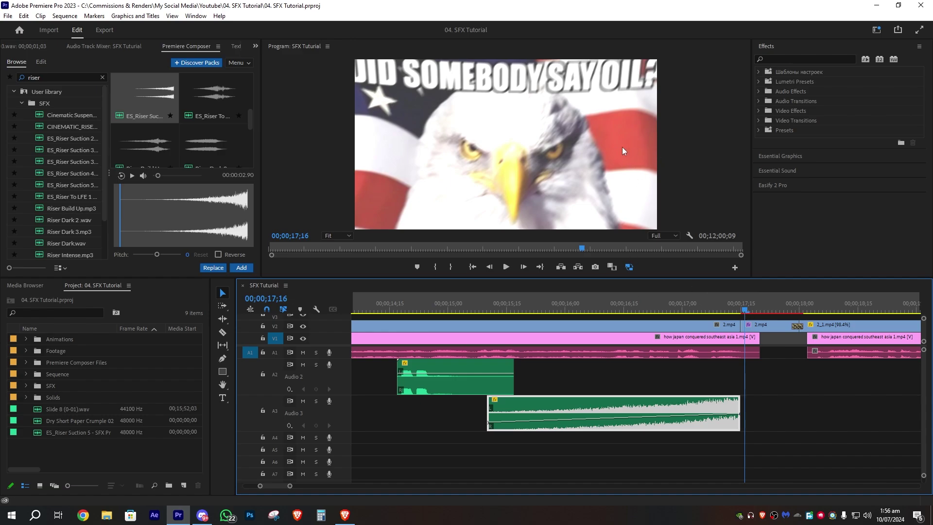
{"action": "left_click", "coordinate": [1, 45]}
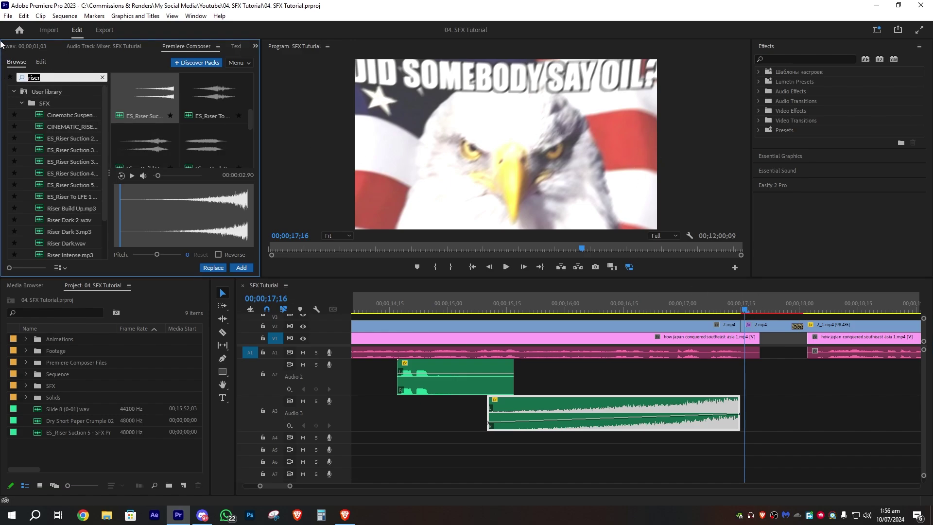
{"action": "type", "text": "boom"}
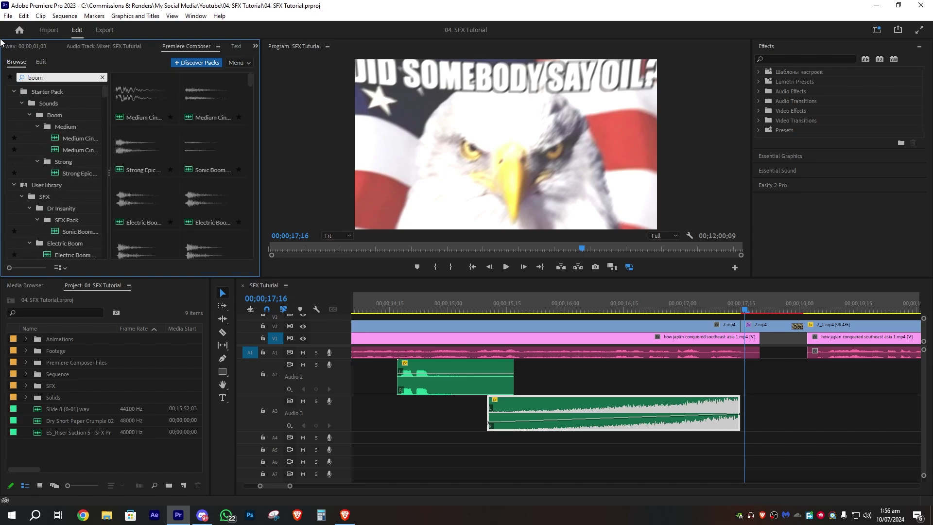
{"action": "scroll", "coordinate": [162, 179], "scroll_direction": "down", "scroll_amount": 2}
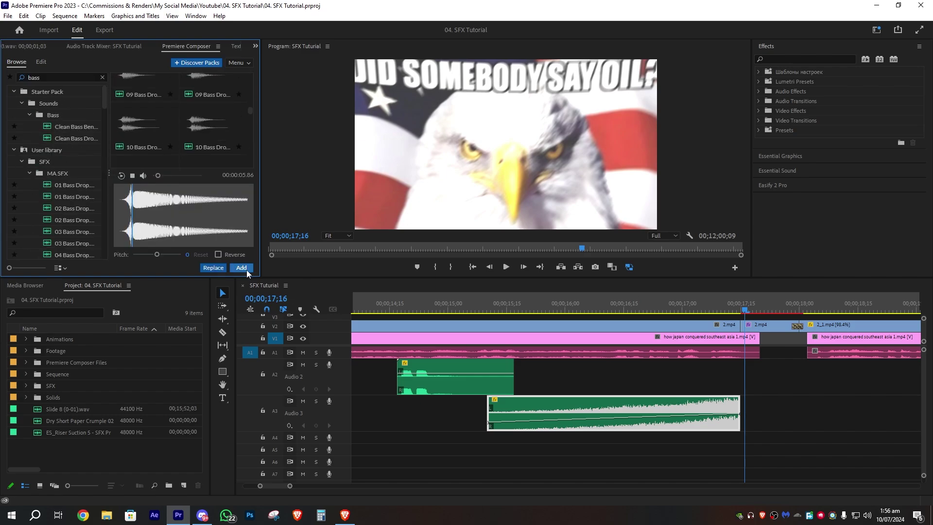
{"action": "left_click", "coordinate": [241, 268]}
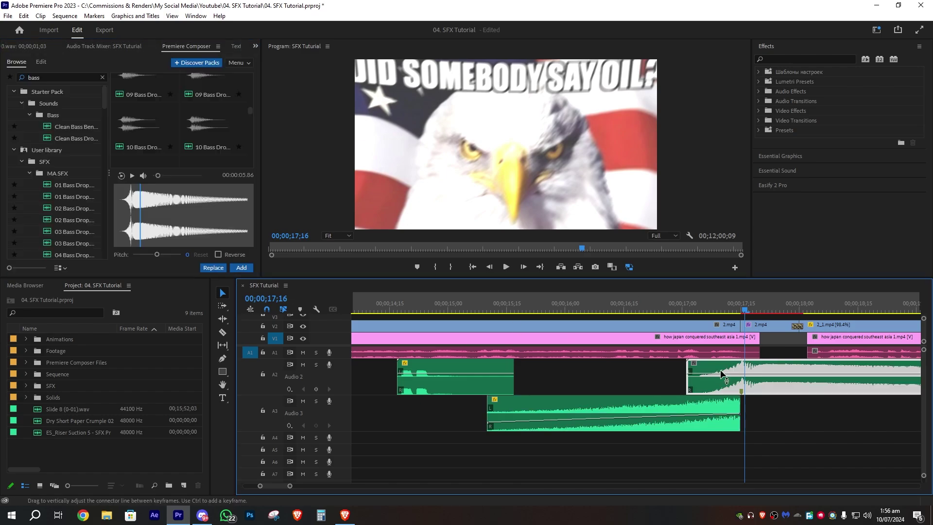
Play back the bass drop over the eagle shot and examine the transition to the globe shot at 00;00;18;02
{"action": "key", "text": "space"}
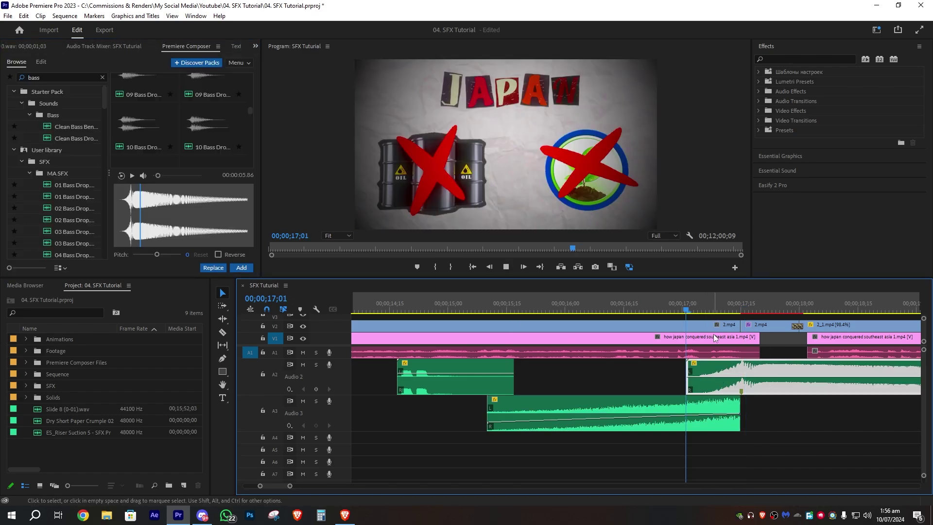
{"action": "left_click_drag", "start_coordinate": [676, 308], "coordinate": [589, 310]}
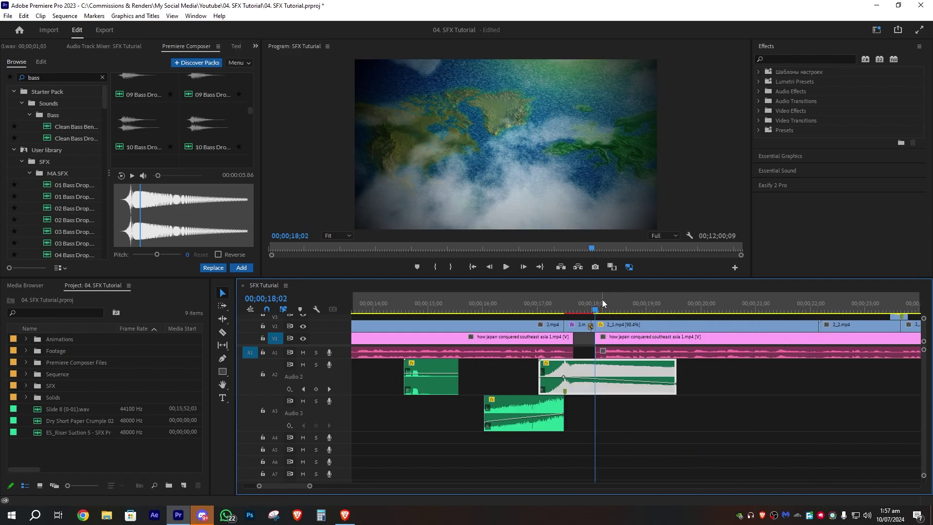
{"action": "scroll", "coordinate": [595, 325], "scroll_direction": "up", "scroll_amount": 4}
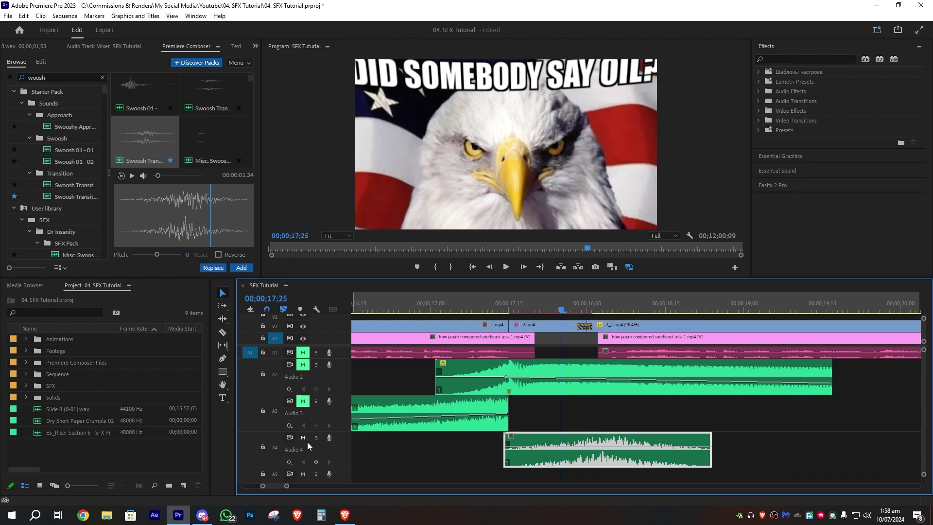
Mute Audio 5 and add a sequence marker at 00;00;18;03, just after the cut to the globe shot
{"action": "left_click", "coordinate": [302, 474]}
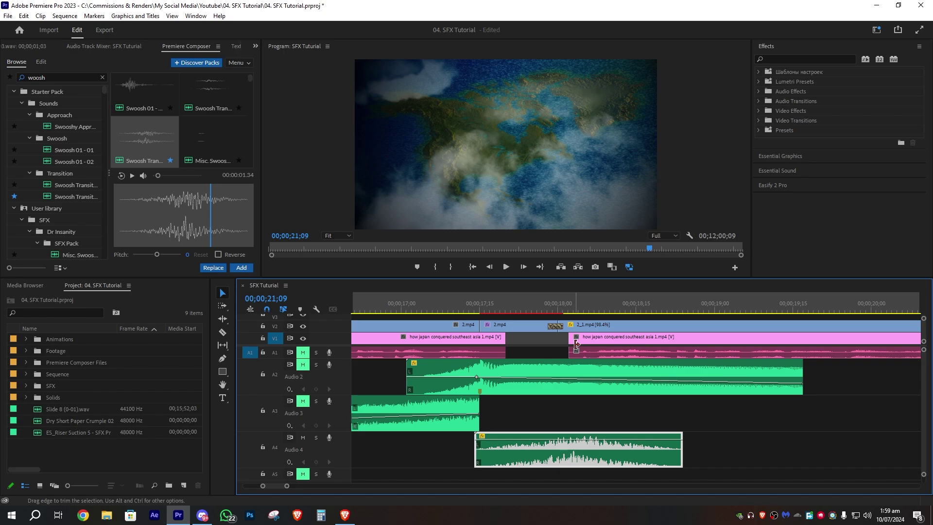
{"action": "left_click", "coordinate": [539, 303]}
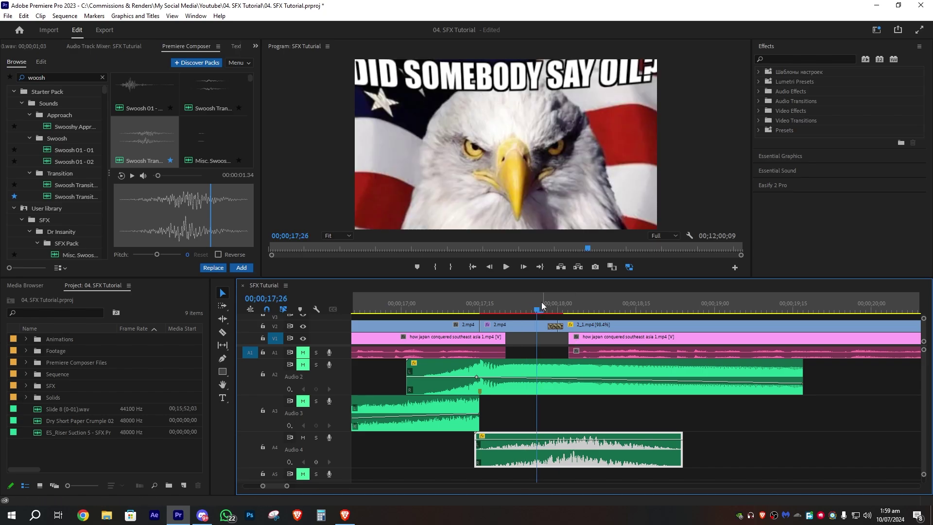
{"action": "left_click_drag", "start_coordinate": [538, 311], "coordinate": [568, 305]}
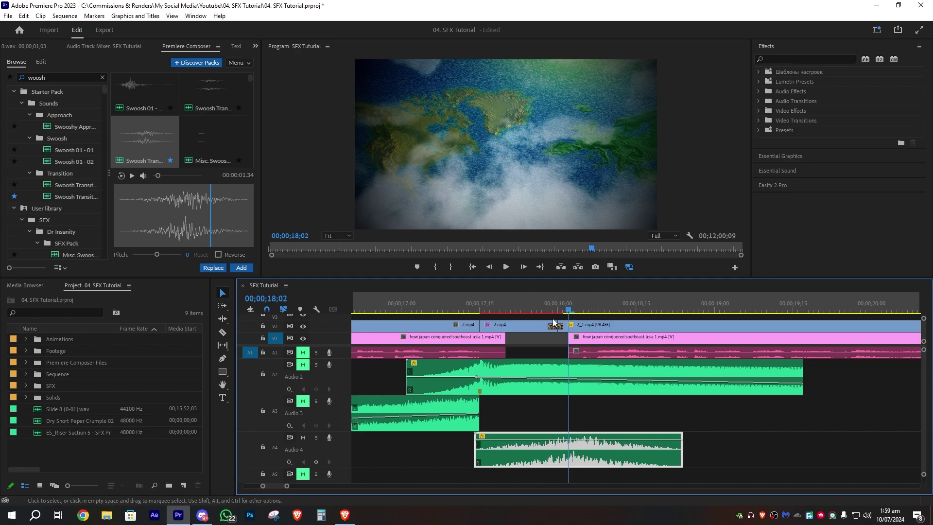
{"action": "mouse_move", "coordinate": [568, 308]}
{"action": "left_mouse_down"}
{"action": "mouse_move", "coordinate": [606, 307]}
{"action": "mouse_move", "coordinate": [538, 307]}
{"action": "mouse_move", "coordinate": [574, 310]}
{"action": "left_mouse_up"}
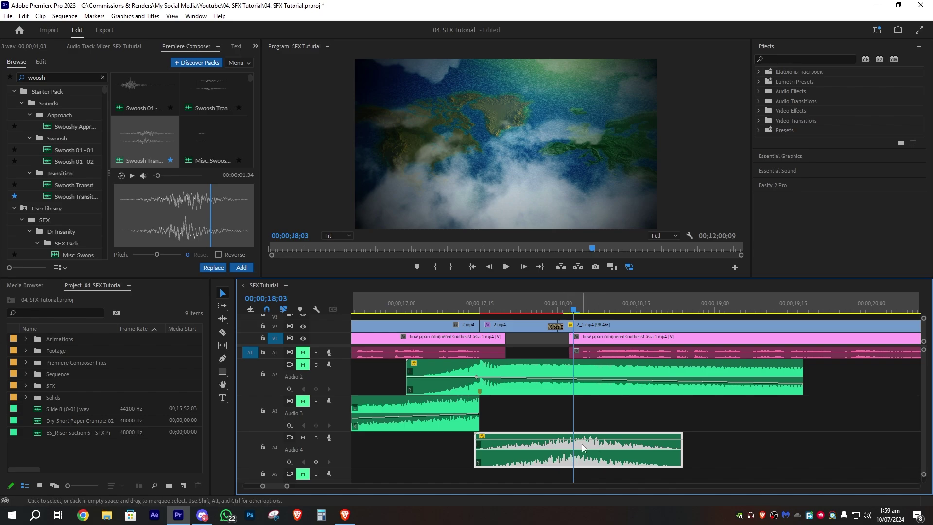
{"action": "left_click", "coordinate": [587, 331]}
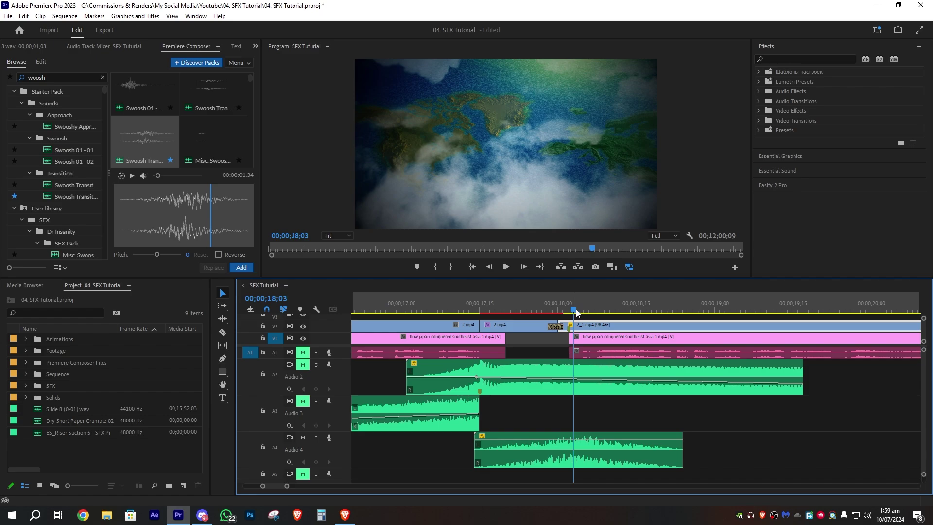
{"action": "mouse_move", "coordinate": [574, 311]}
{"action": "left_mouse_down"}
{"action": "mouse_move", "coordinate": [556, 312]}
{"action": "mouse_move", "coordinate": [574, 312]}
{"action": "left_mouse_up"}
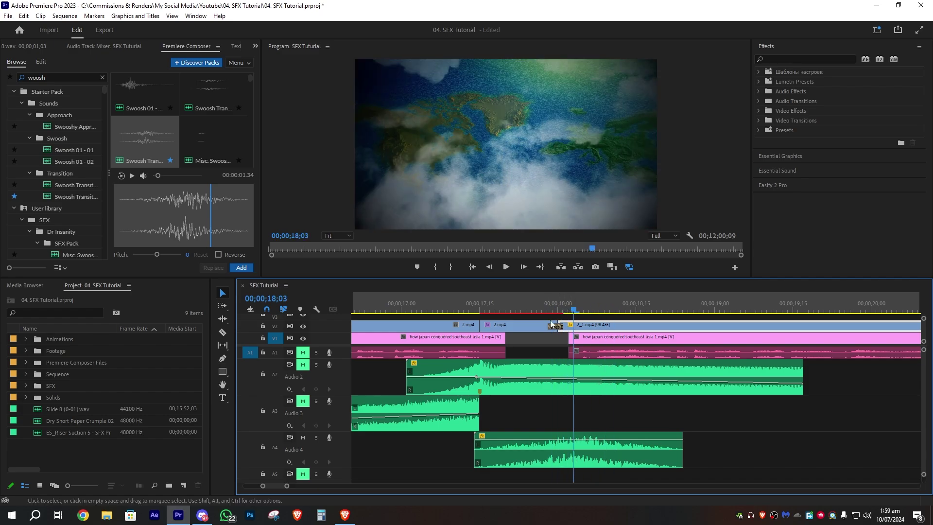
{"action": "key", "text": "equal"}
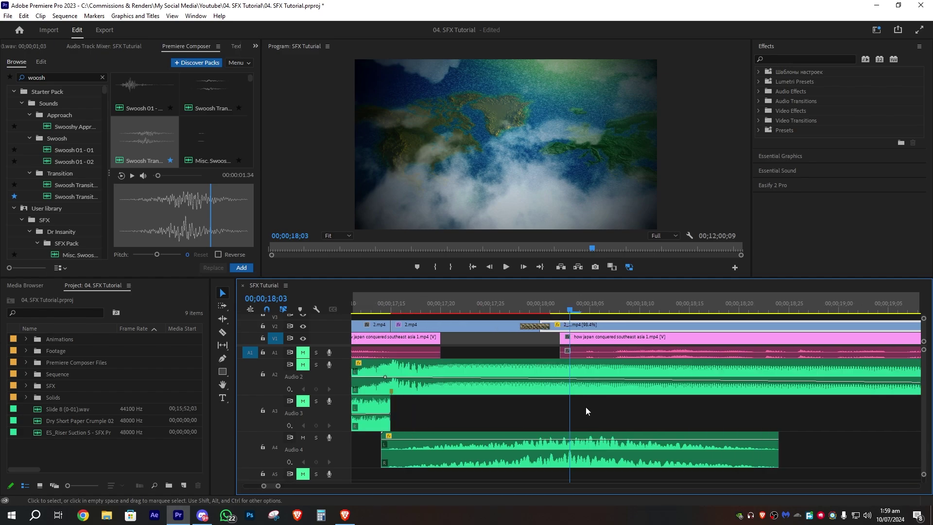
{"action": "key", "text": "m"}
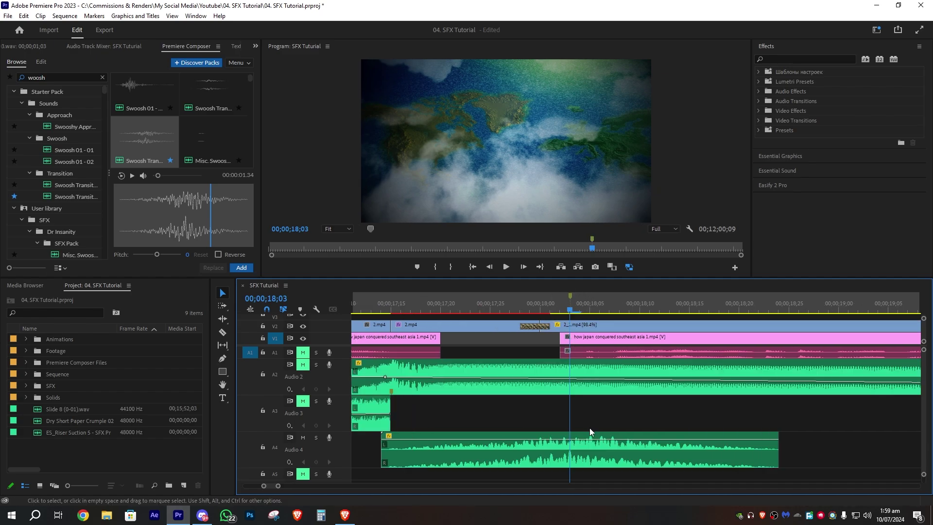
Open the Audio 4 swoosh clip in the Source Monitor and mark its waveform peak at 00;01;44;29
{"action": "double_click", "coordinate": [593, 453]}
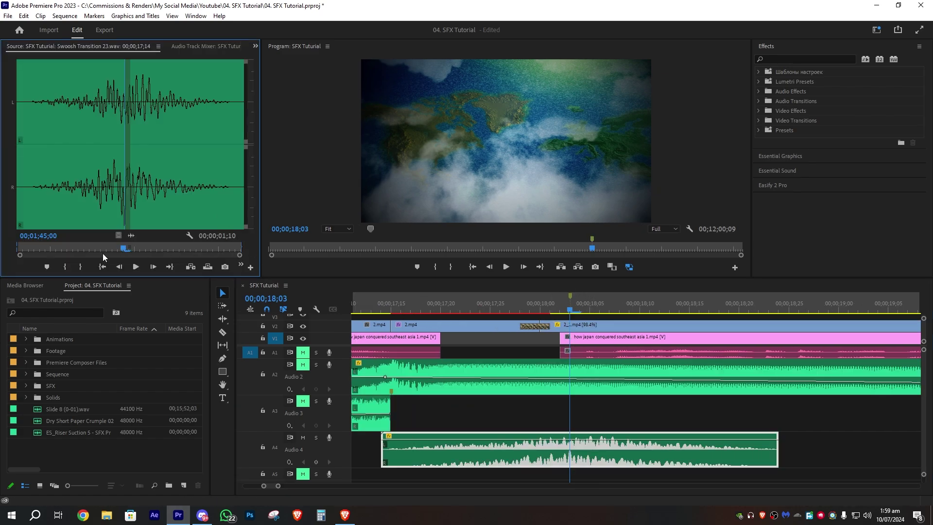
{"action": "left_click_drag", "start_coordinate": [20, 255], "coordinate": [54, 254]}
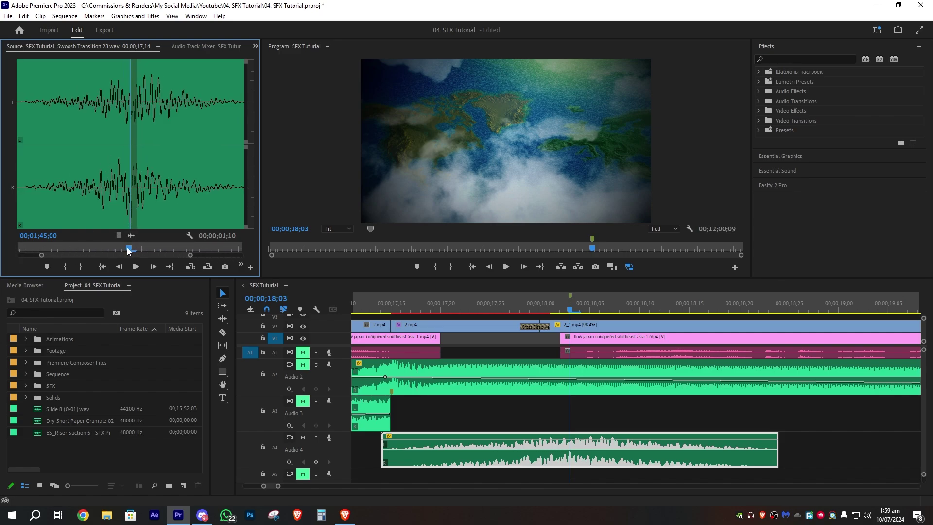
{"action": "mouse_move", "coordinate": [128, 251]}
{"action": "left_mouse_down"}
{"action": "mouse_move", "coordinate": [80, 251]}
{"action": "mouse_move", "coordinate": [124, 251]}
{"action": "left_mouse_up"}
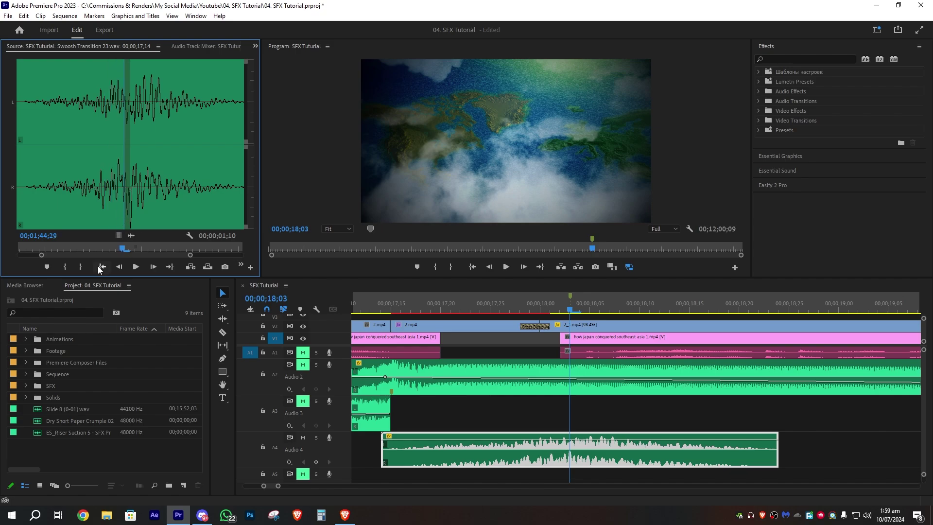
{"action": "left_click", "coordinate": [48, 268]}
Move the Audio 4 swoosh so its clip marker lines up with the sequence marker at 00;00;18;03
{"action": "scroll", "coordinate": [586, 452], "scroll_direction": "up", "scroll_amount": 2, "text": "alt"}
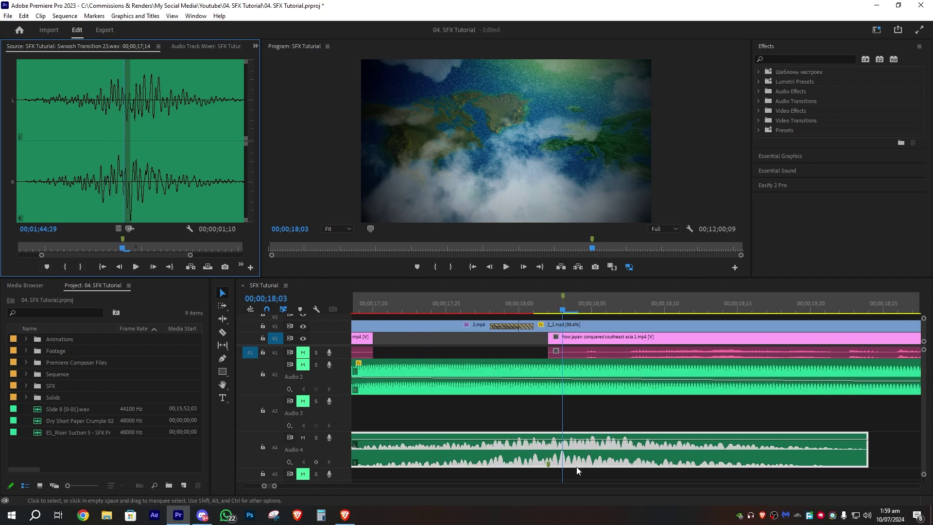
{"action": "left_click_drag", "start_coordinate": [577, 463], "coordinate": [616, 466]}
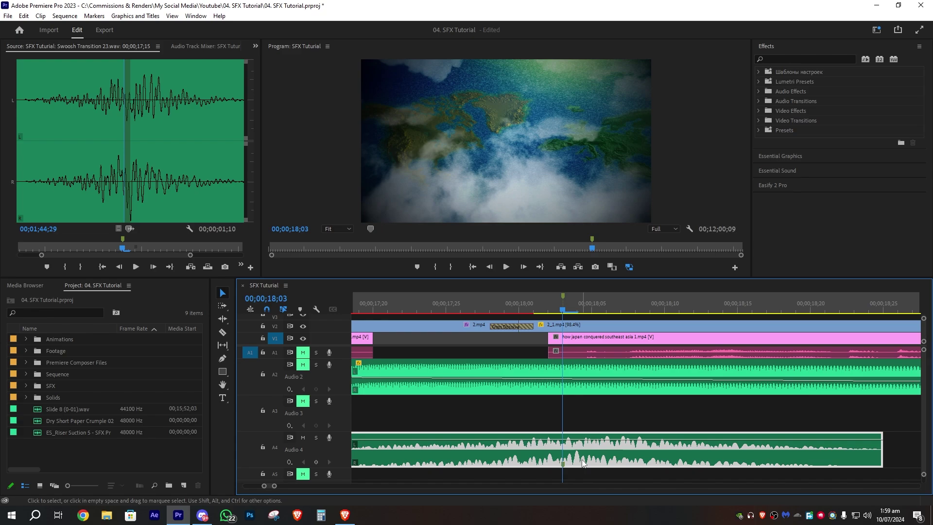
{"action": "scroll", "coordinate": [563, 316], "scroll_direction": "down", "scroll_amount": 2, "text": "alt"}
Play back the swoosh across the eagle-to-globe transition and check its alignment at the 00;00;18;03 marker
{"action": "left_click", "coordinate": [481, 303]}
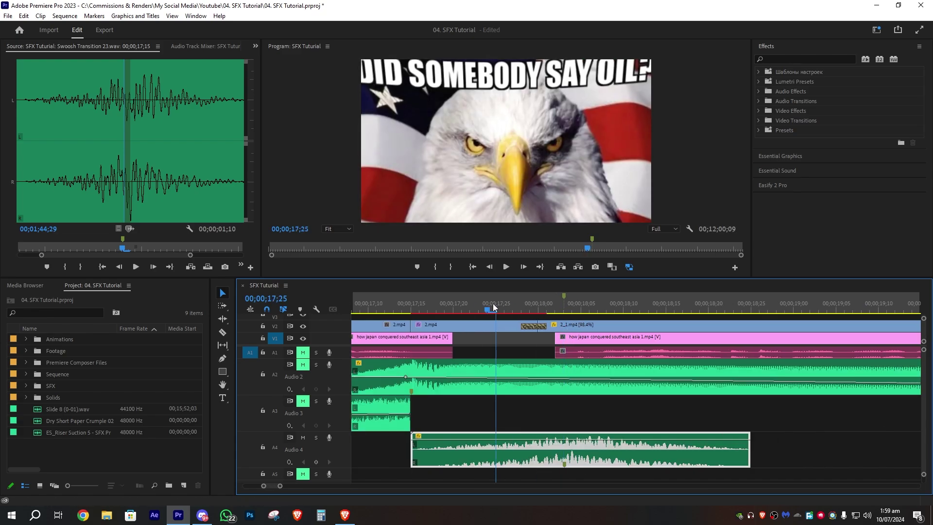
{"action": "key", "text": "space"}
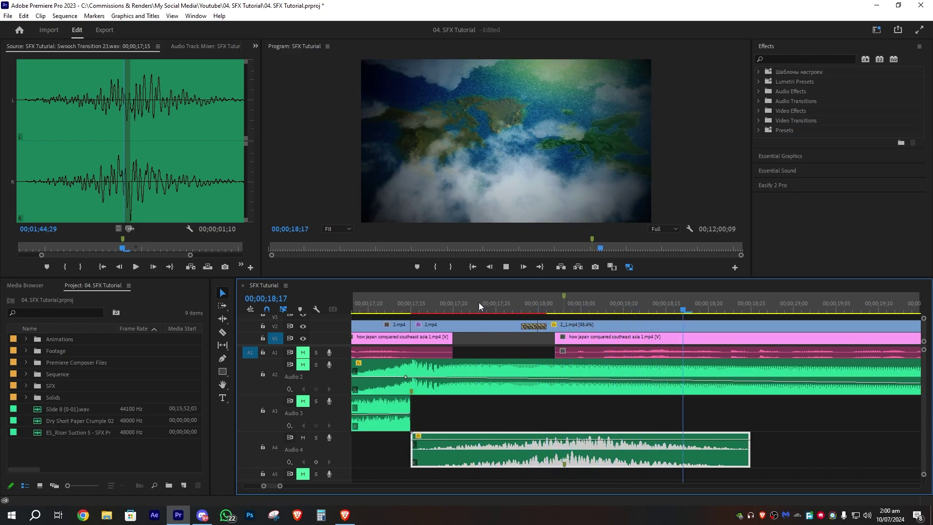
{"action": "left_click", "coordinate": [464, 302]}
{"action": "left_click", "coordinate": [463, 302]}
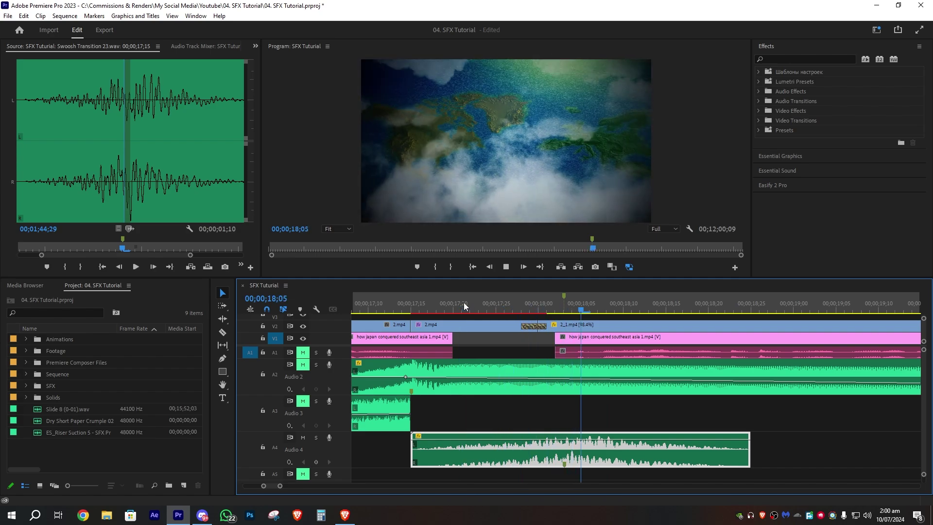
{"action": "left_click_drag", "start_coordinate": [547, 302], "coordinate": [567, 302]}
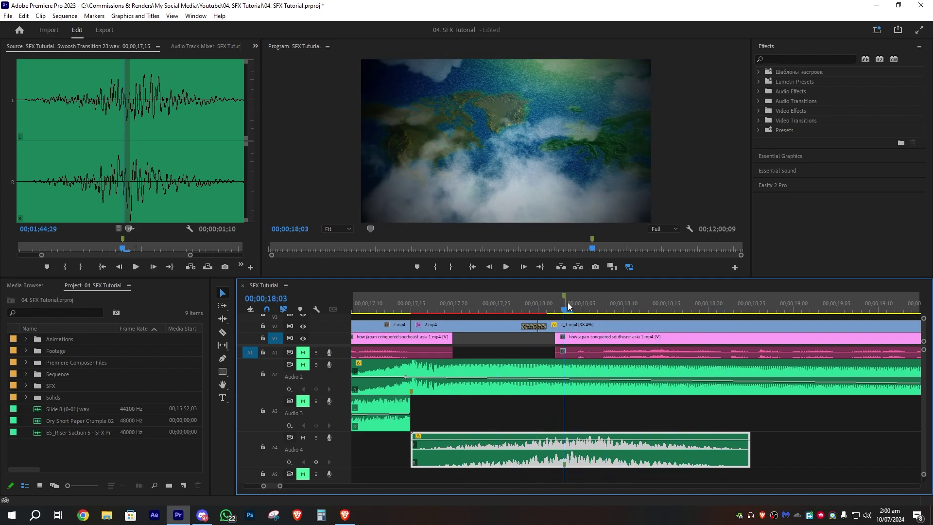
Replace the Audio 4 swoosh at the eagle-to-globe transition with the SFX- Swoosh01 sound from Premiere Composer on Audio 3
{"action": "key", "text": "minus"}
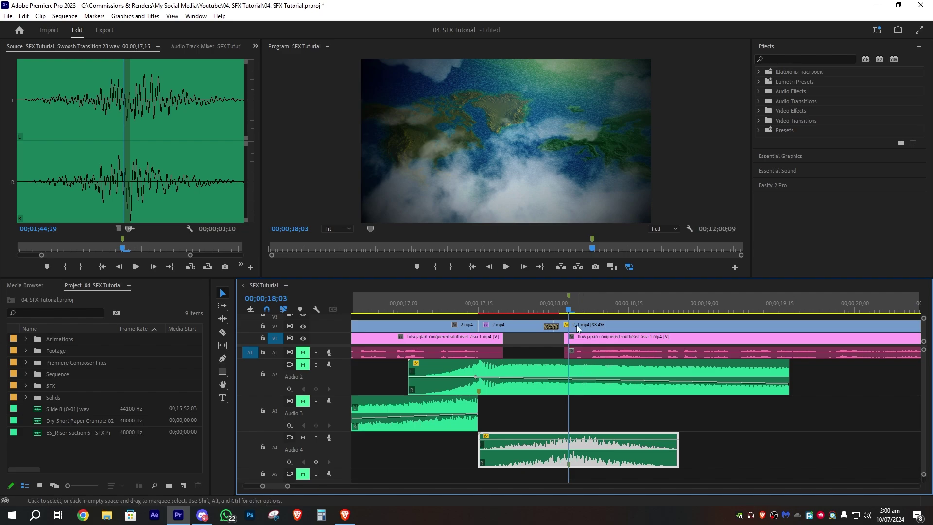
{"action": "left_click", "coordinate": [576, 325]}
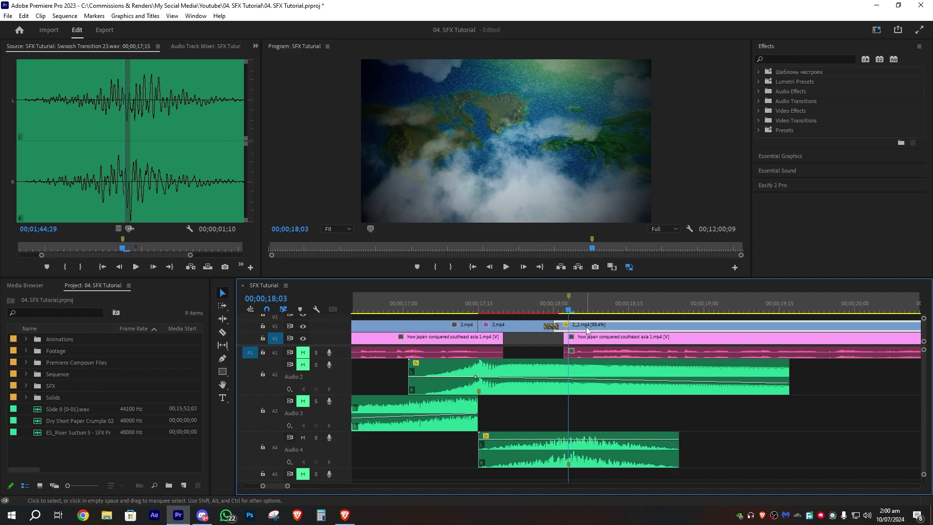
{"action": "left_click", "coordinate": [610, 458]}
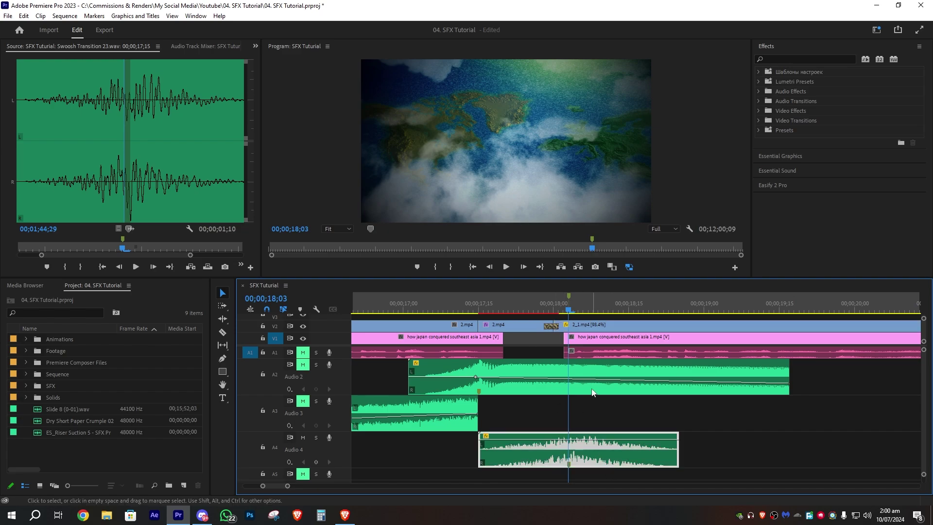
{"action": "left_click", "coordinate": [583, 324]}
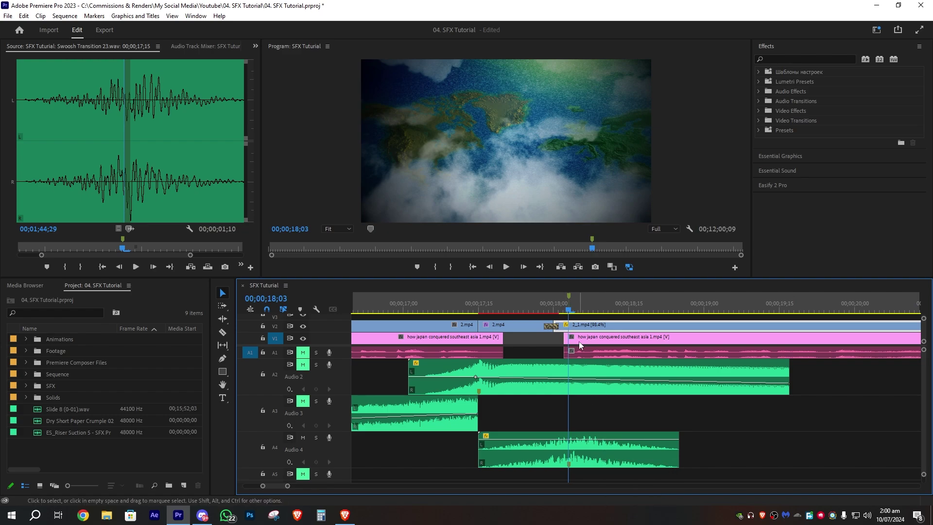
{"action": "left_click", "coordinate": [593, 456]}
{"action": "key", "text": "Delete"}
{"action": "left_click", "coordinate": [206, 46]}
{"action": "left_click", "coordinate": [181, 47]}
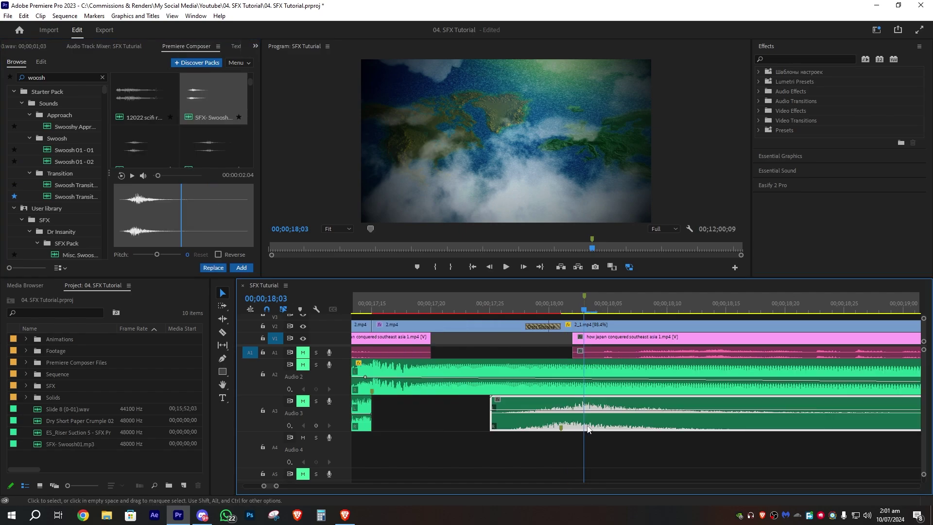
{"action": "left_click_drag", "start_coordinate": [591, 430], "coordinate": [589, 428]}
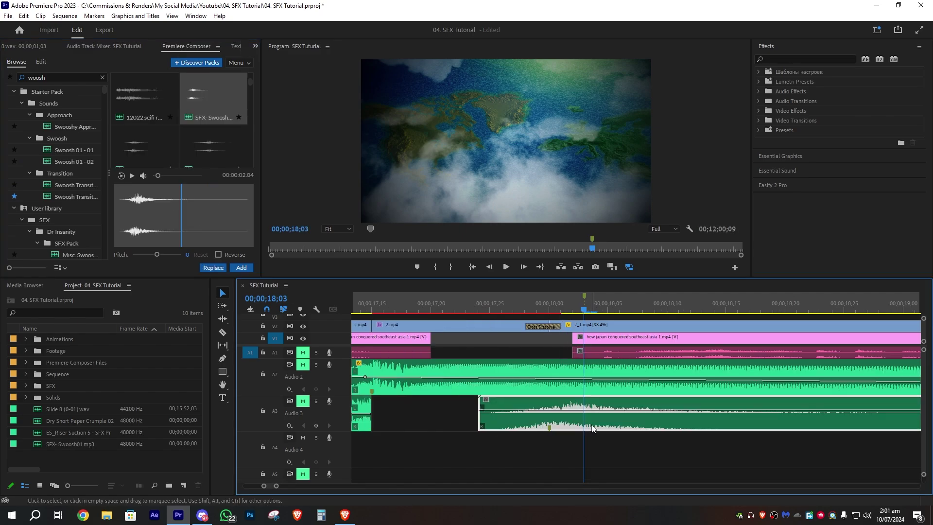
Open the Audio 3 swoosh in the Source Monitor, mark its waveform at 00;00;00;07 and delete the marker at 00;00;00;06
{"action": "double_click", "coordinate": [601, 424]}
{"action": "mouse_move", "coordinate": [18, 255]}
{"action": "left_mouse_down"}
{"action": "mouse_move", "coordinate": [138, 259]}
{"action": "mouse_move", "coordinate": [33, 241]}
{"action": "mouse_move", "coordinate": [115, 243]}
{"action": "mouse_move", "coordinate": [101, 243]}
{"action": "left_mouse_up"}
{"action": "left_click", "coordinate": [46, 267]}
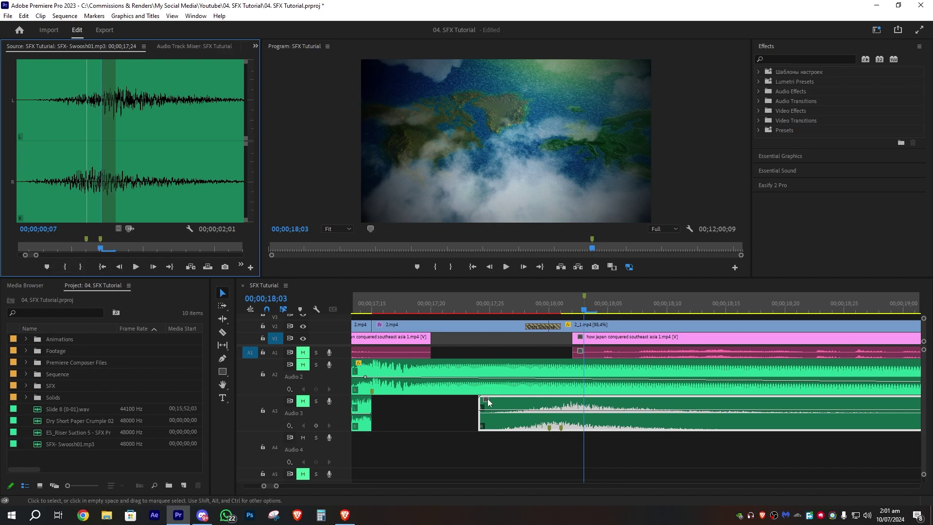
{"action": "double_click", "coordinate": [86, 239]}
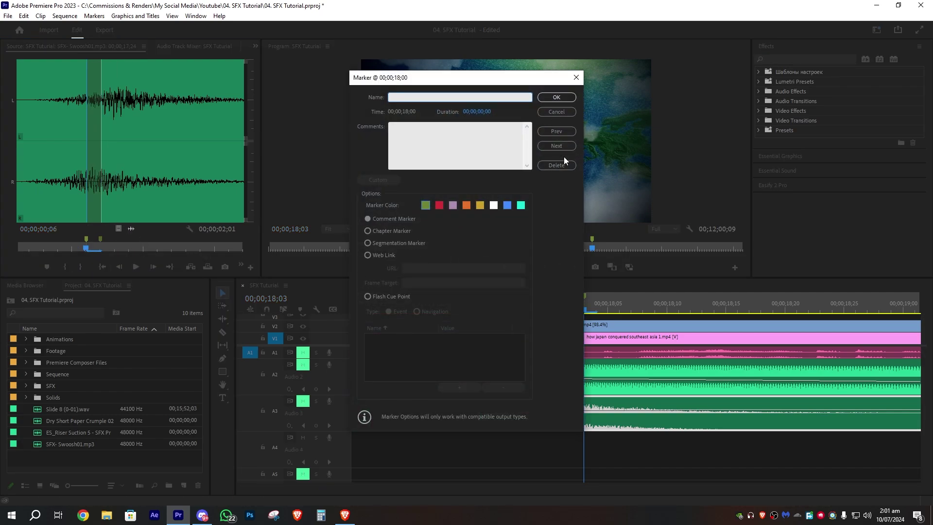
{"action": "left_click", "coordinate": [563, 167]}
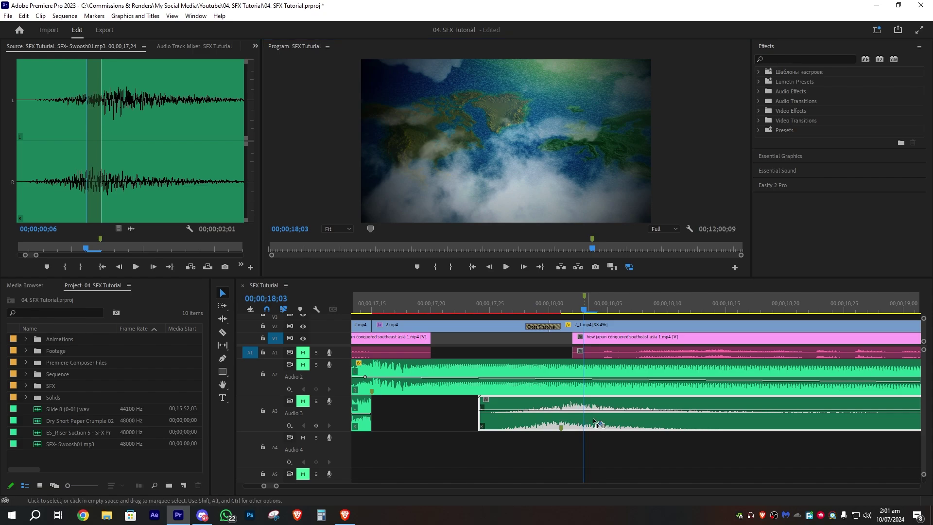
Line up the Audio 3 swoosh's clip marker with the sequence marker at 00;00;18;03 and play back the transition
{"action": "scroll", "coordinate": [498, 310], "scroll_direction": "down", "scroll_amount": 3}
{"action": "key", "text": "space"}
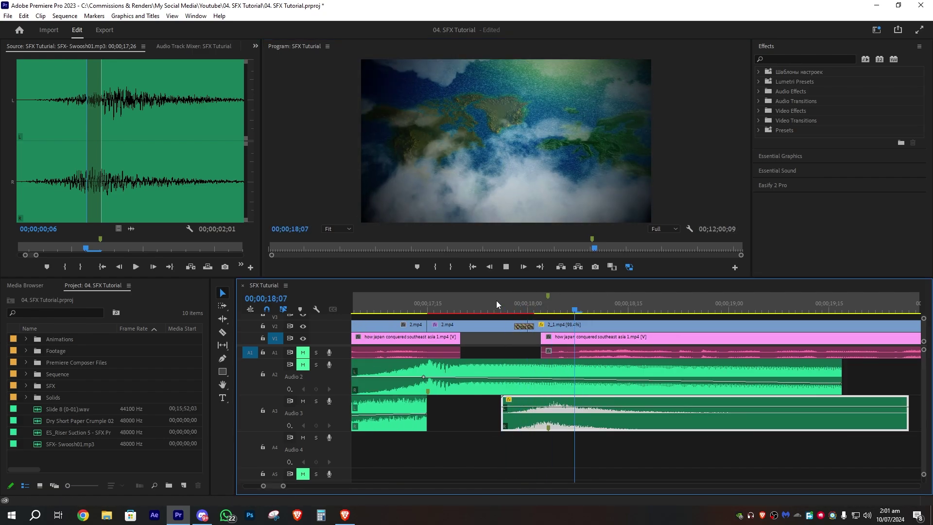
{"action": "left_click_drag", "start_coordinate": [497, 300], "coordinate": [555, 305]}
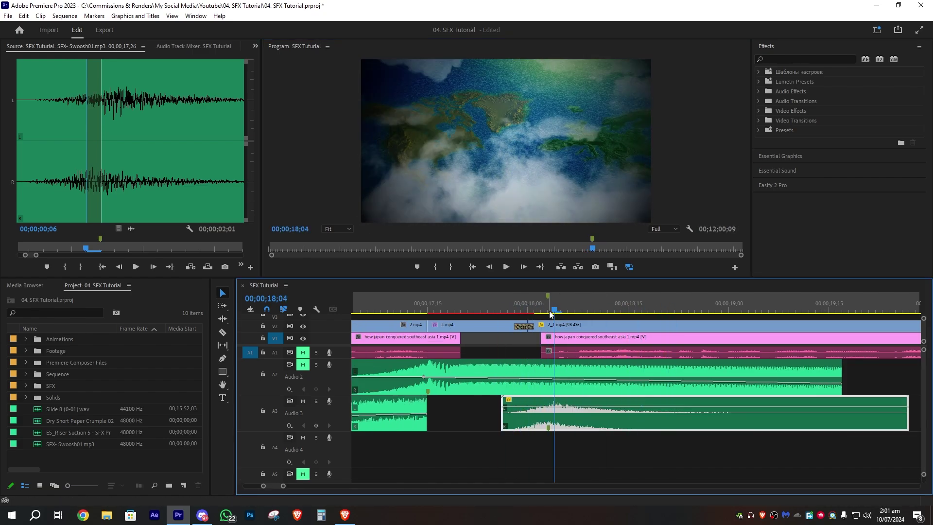
{"action": "scroll", "coordinate": [520, 311], "scroll_direction": "down", "scroll_amount": 2}
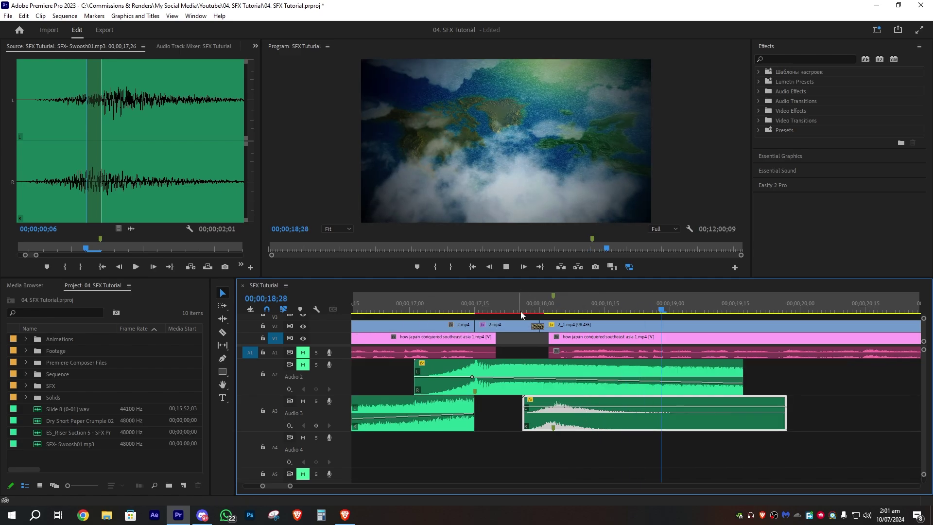
{"action": "left_click", "coordinate": [527, 303]}
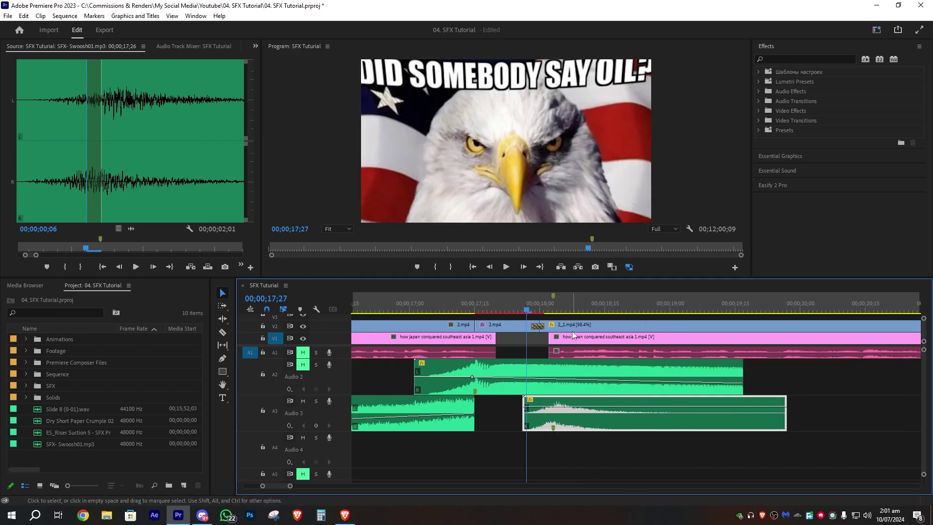
Adjust the Audio 3 swoosh's volume, then unmute all audio tracks and save the project
{"action": "left_click_drag", "start_coordinate": [573, 404], "coordinate": [573, 409]}
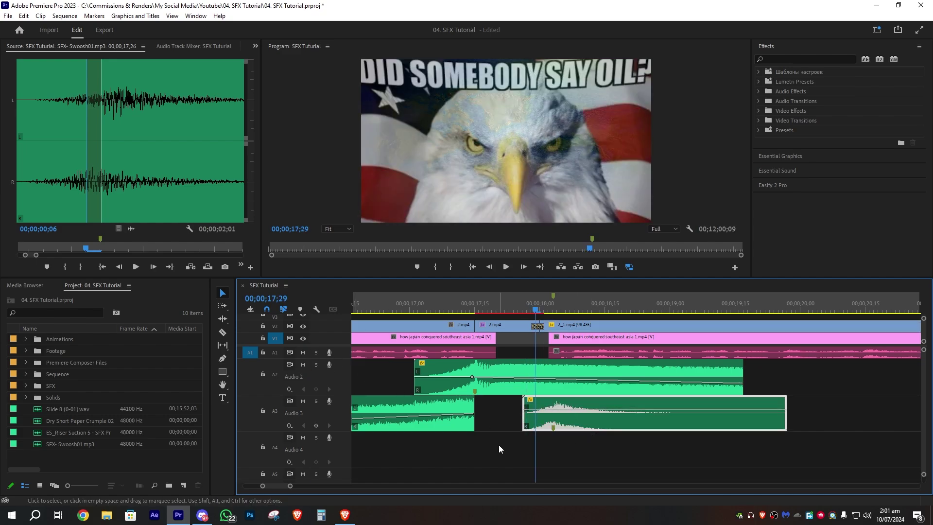
{"action": "left_click", "coordinate": [506, 444]}
{"action": "key", "text": "ctrl+s"}
Play back the lead-up to the globe shot and set the Audio 3 swoosh's level to -2.2 dB
{"action": "key", "text": "space"}
{"action": "scroll", "coordinate": [538, 330], "scroll_direction": "down", "scroll_amount": 3}
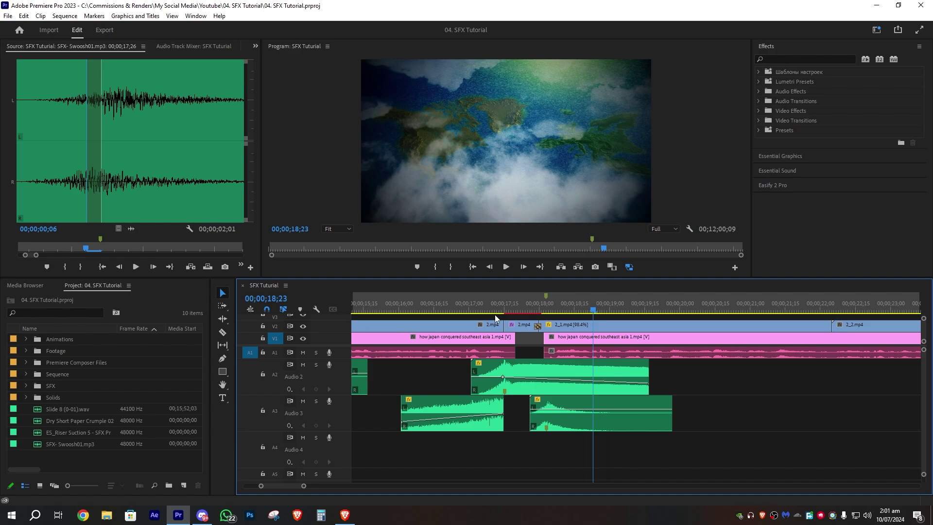
{"action": "left_click", "coordinate": [429, 305]}
{"action": "key", "text": "space"}
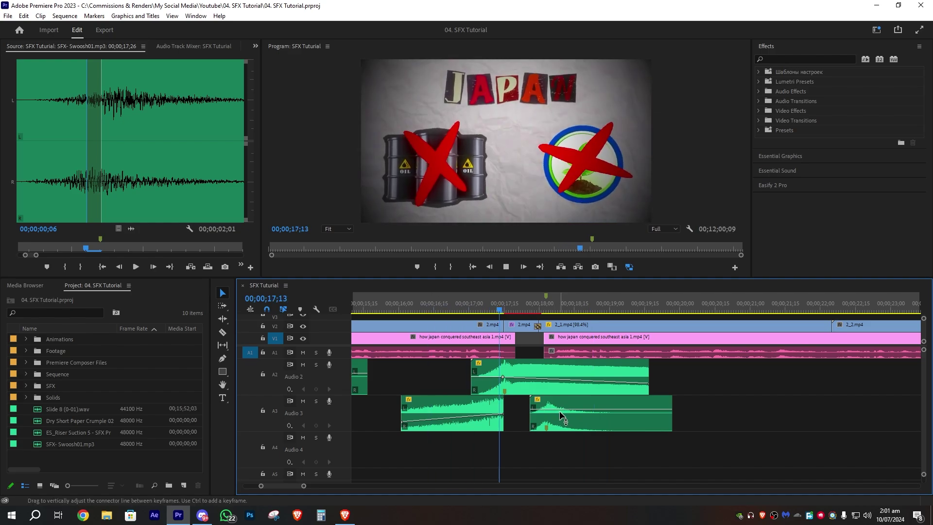
{"action": "left_click_drag", "start_coordinate": [562, 408], "coordinate": [562, 410]}
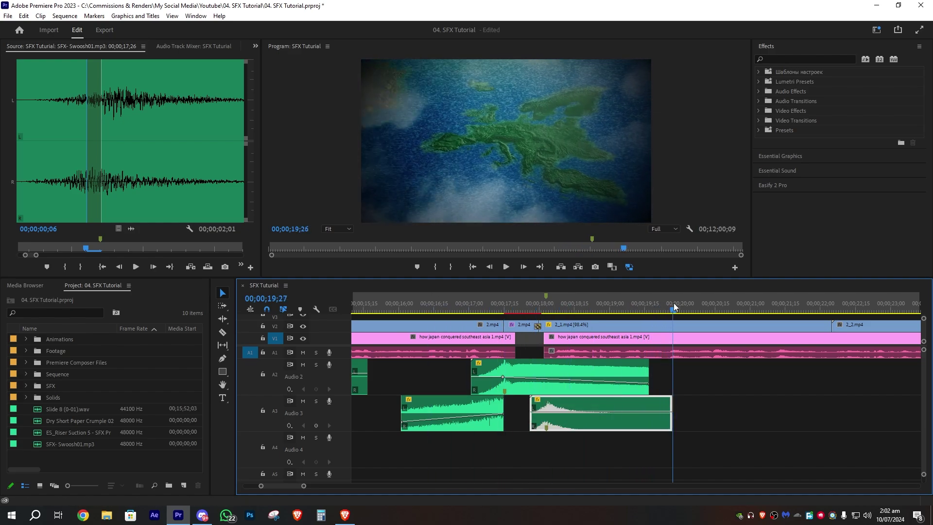
Locate the globe's camera move near 00;00;19;18 and add the starred Swoosh Transition sound from Premiere Composer there on Audio 4
{"action": "left_click", "coordinate": [608, 295]}
{"action": "key", "text": "space"}
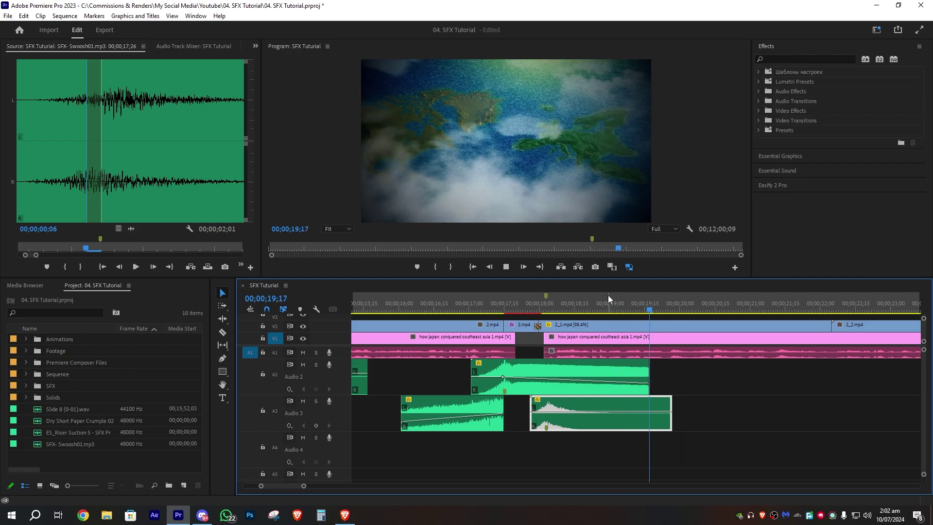
{"action": "key", "text": "space"}
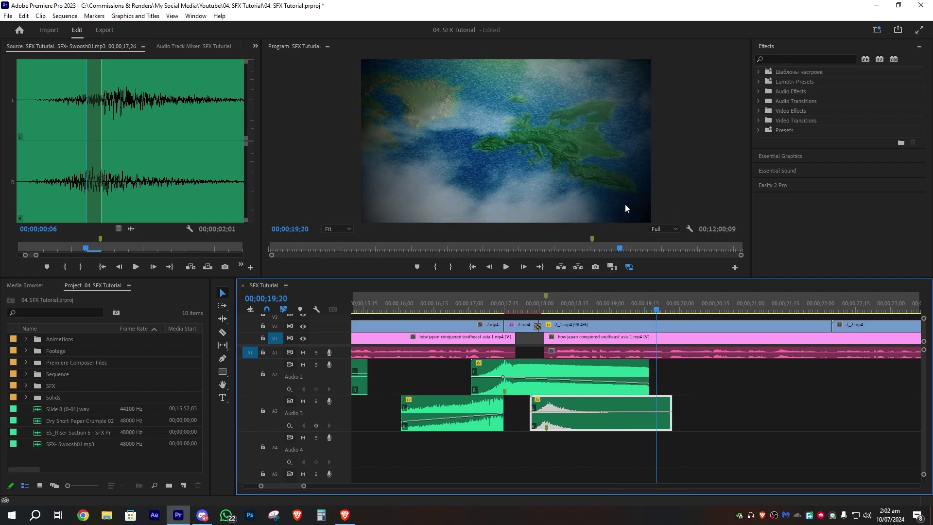
{"action": "key", "text": "shift+6"}
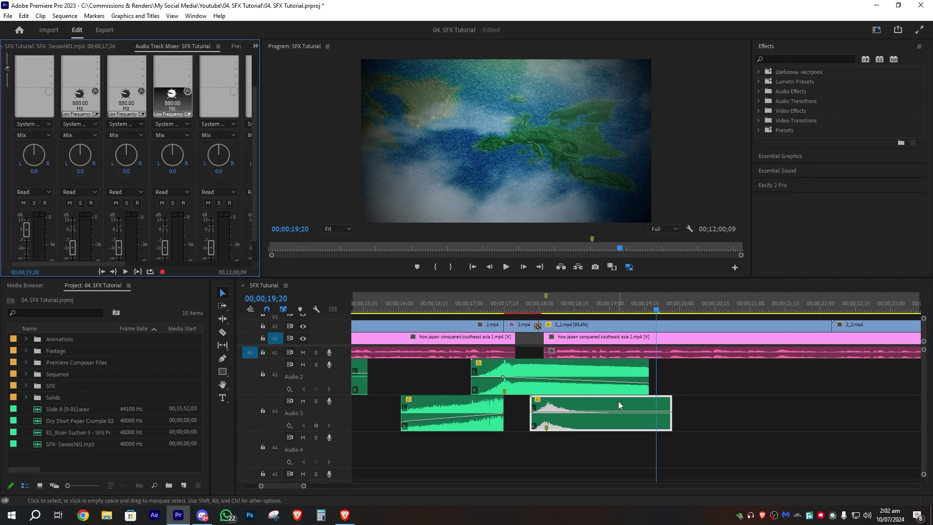
{"action": "left_click", "coordinate": [106, 48]}
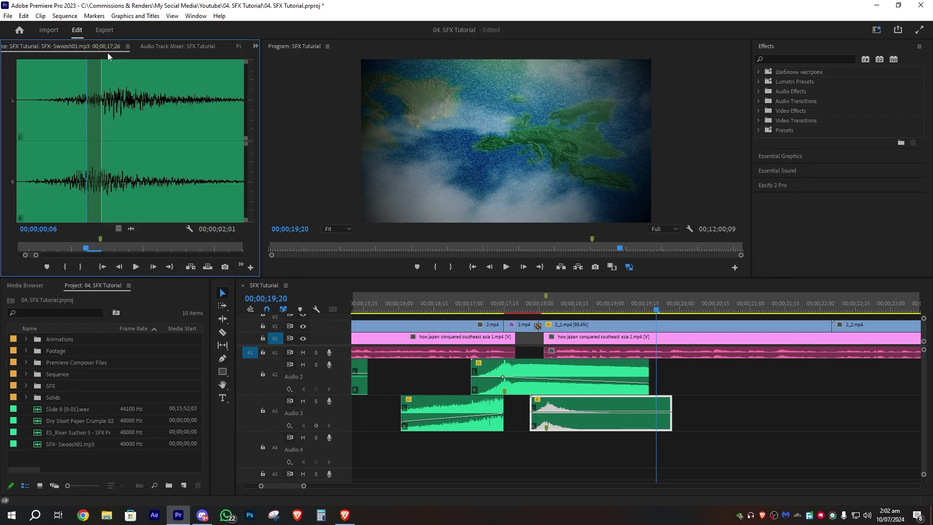
{"action": "scroll", "coordinate": [115, 52], "scroll_direction": "down", "scroll_amount": 4}
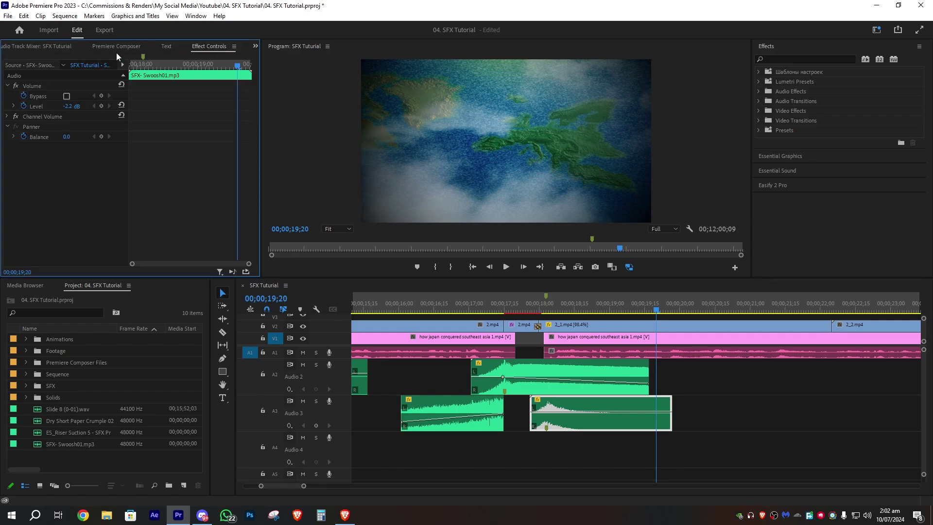
{"action": "scroll", "coordinate": [116, 52], "scroll_direction": "up", "scroll_amount": 1}
{"action": "left_click", "coordinate": [95, 46]}
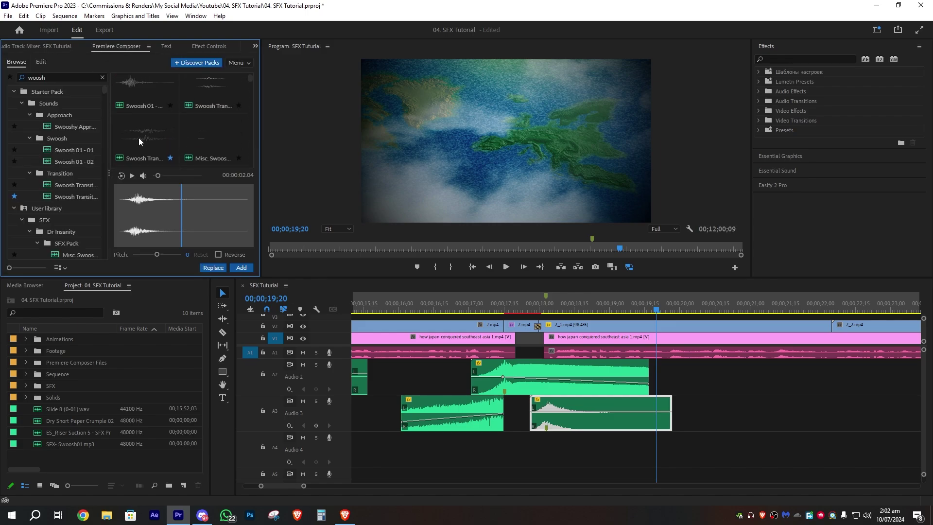
{"action": "left_click", "coordinate": [139, 138]}
{"action": "left_click", "coordinate": [241, 268]}
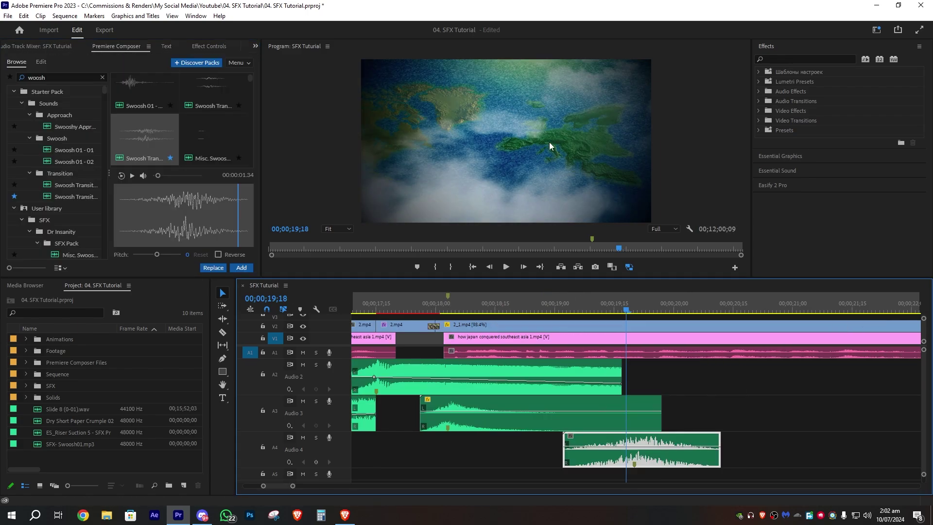
Add a clip marker at 00;00;19;18 to the 2_1.mp4 globe clip on V2
{"action": "left_click", "coordinate": [638, 327]}
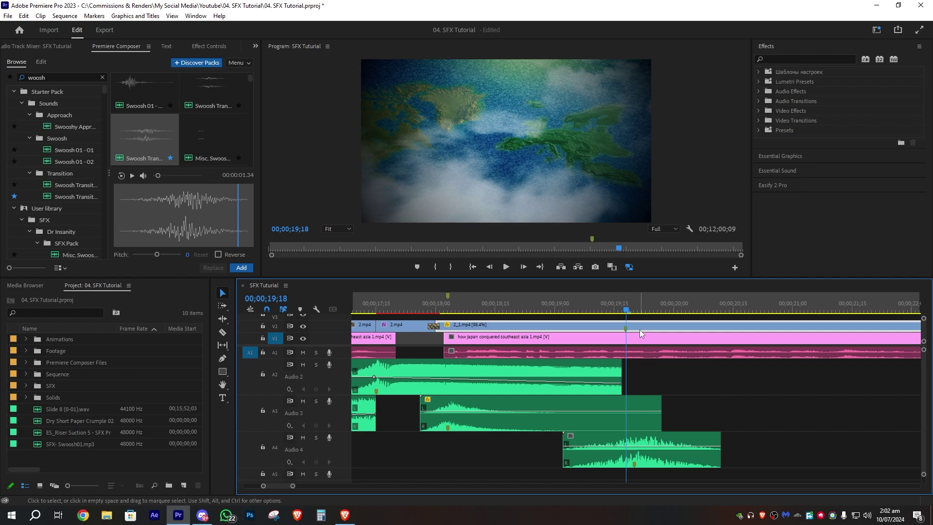
{"action": "key", "text": "m"}
Step through the globe's movement frame by frame from 00;00;19;12 to 00;00;19;18 to examine where the motion is fastest
{"action": "left_click", "coordinate": [603, 310]}
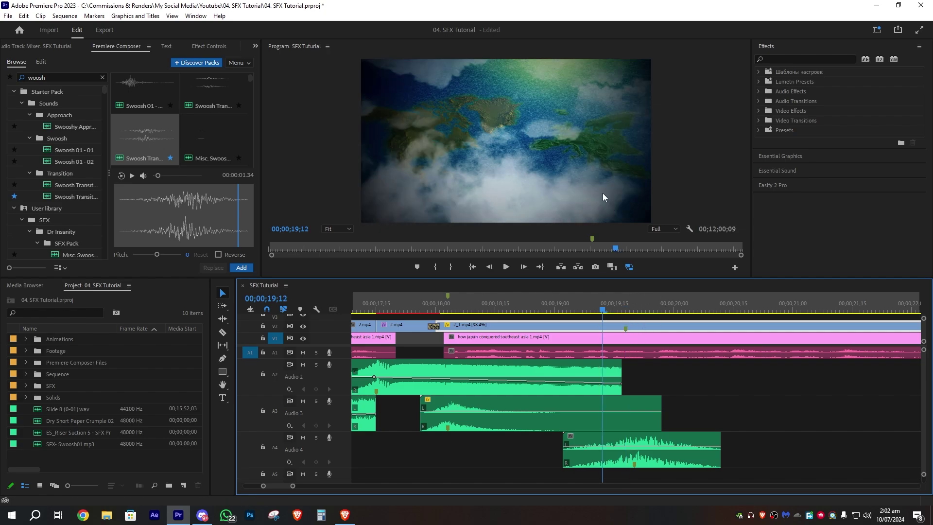
{"action": "left_click", "coordinate": [609, 309]}
{"action": "key", "text": "Right"}
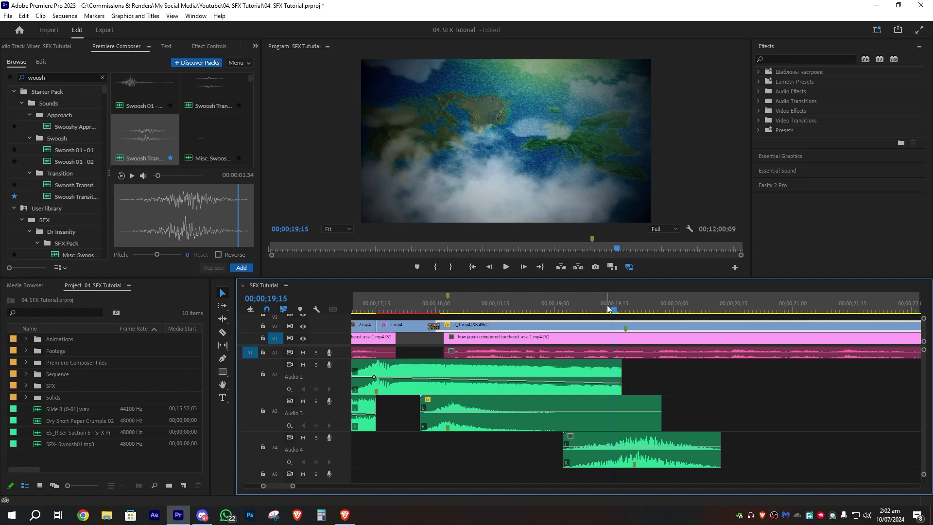
{"action": "key", "text": "Right"}
{"action": "key", "text": "Right"}
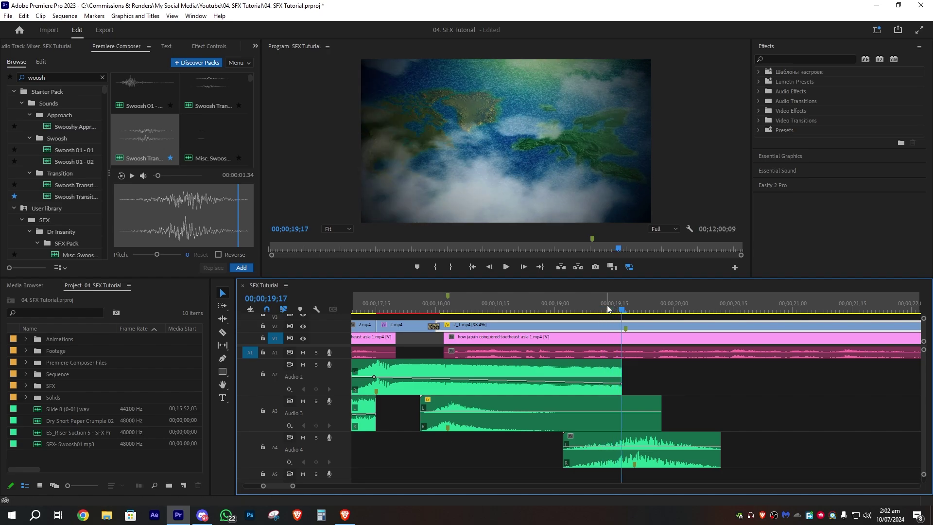
{"action": "key", "text": "Left"}
{"action": "key", "text": "Left"}
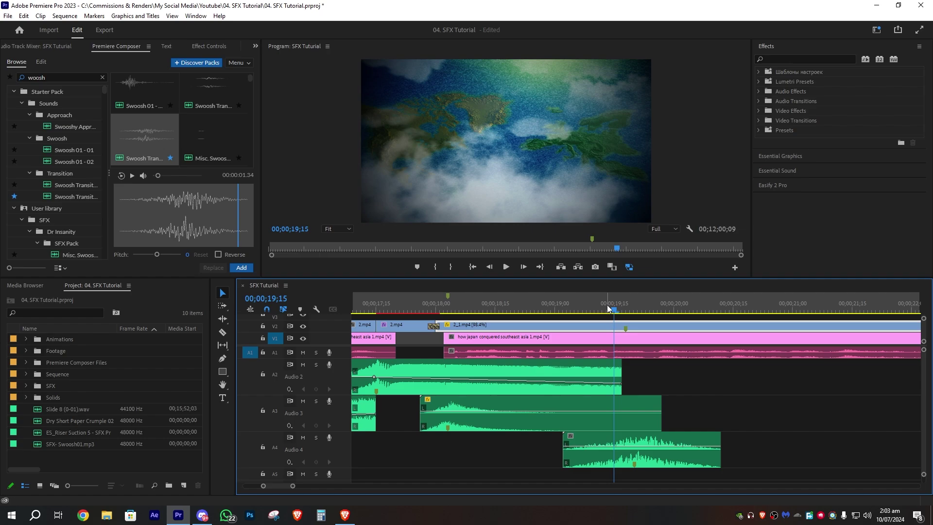
{"action": "key", "text": "Left"}
{"action": "key", "text": "Right"}
{"action": "key", "text": "Right"}
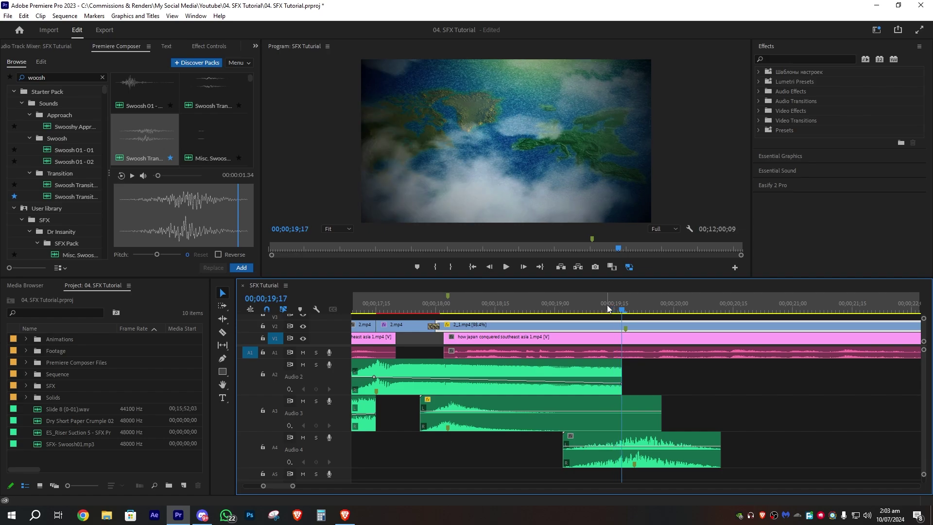
{"action": "key", "text": "Right"}
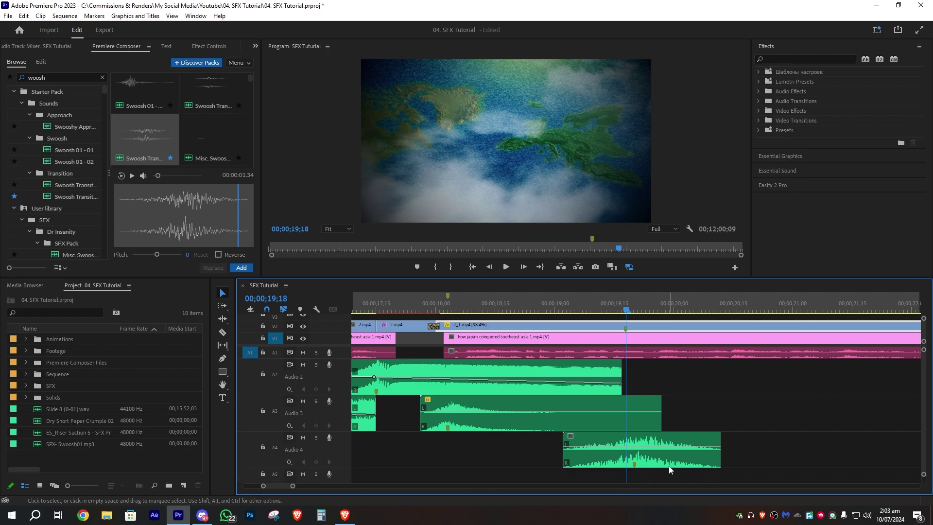
Align the Audio 4 swoosh's marker with the globe clip's marker at 00;00;19;18, play it back and raise its volume to about 3.4 dB
{"action": "left_click_drag", "start_coordinate": [668, 466], "coordinate": [643, 471]}
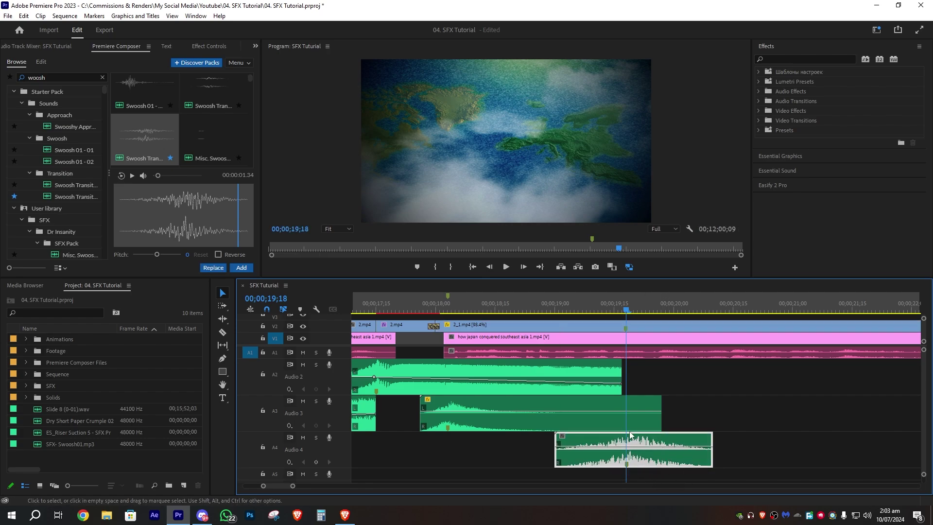
{"action": "key", "text": "space"}
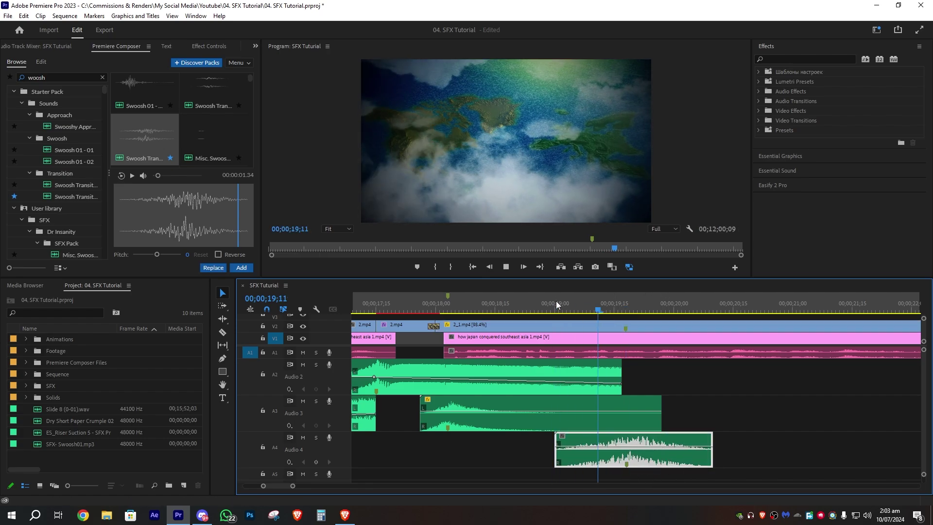
{"action": "left_click", "coordinate": [556, 305]}
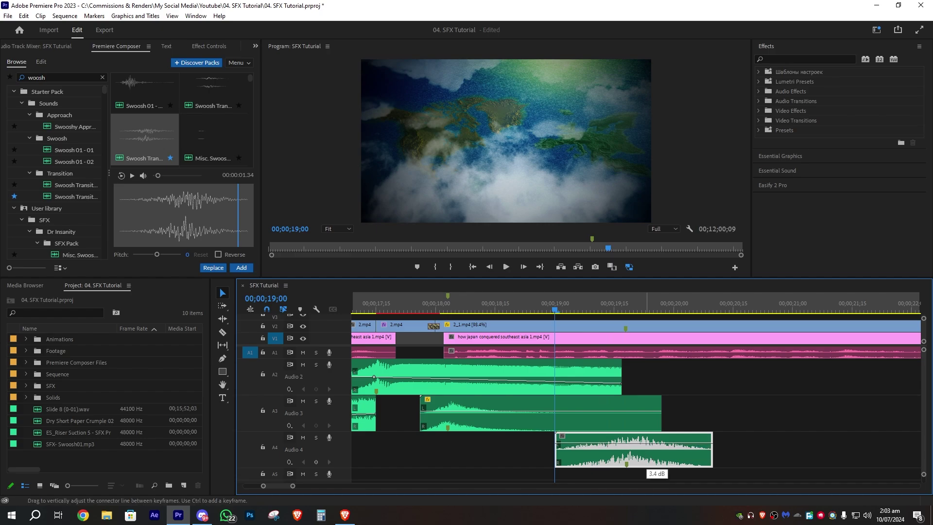
{"action": "left_click_drag", "start_coordinate": [631, 443], "coordinate": [632, 442]}
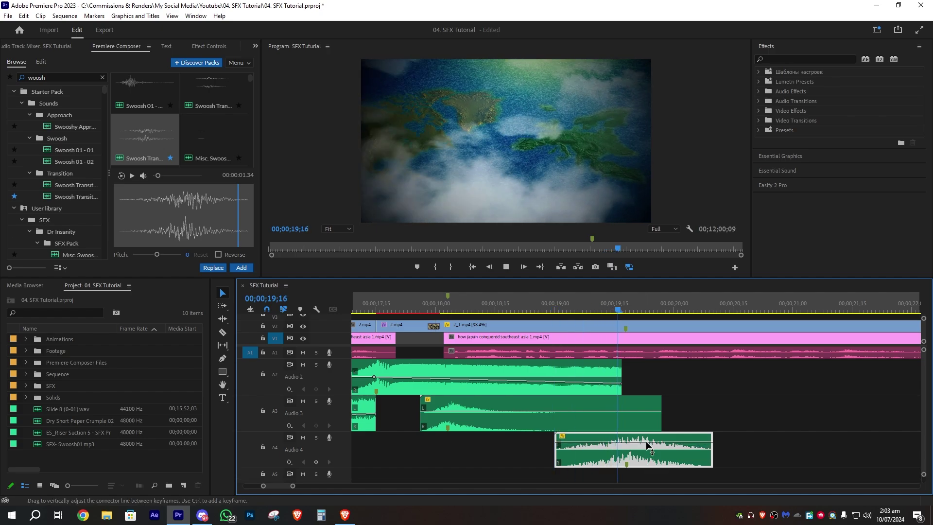
Play back the Audio 4 swoosh, apply the default Constant Power transition to its start, lengthen the fade slightly and play it again
{"action": "key", "text": "space"}
{"action": "left_click", "coordinate": [566, 304]}
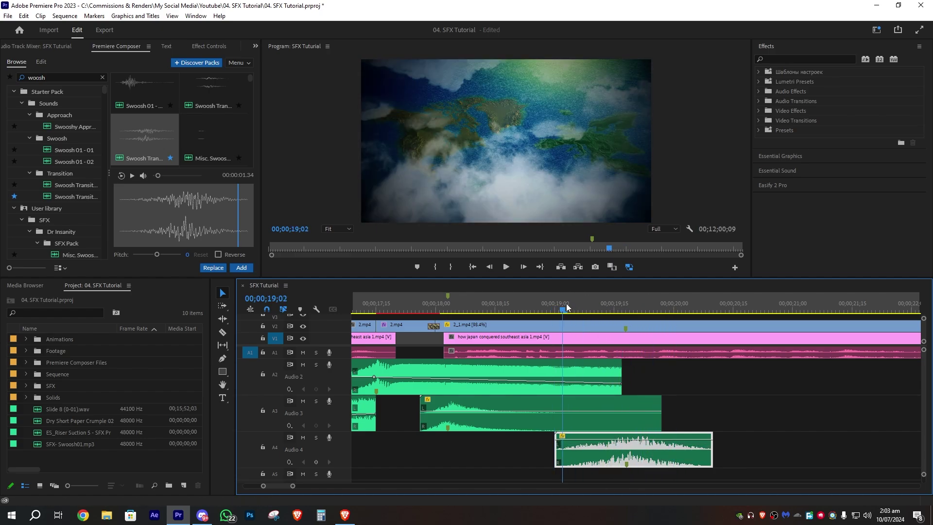
{"action": "key", "text": "space"}
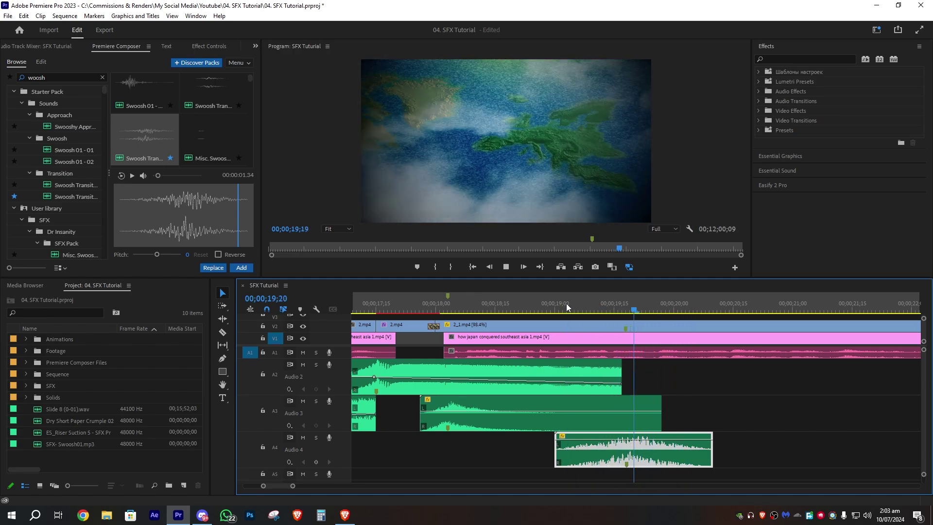
{"action": "key", "text": "space"}
{"action": "left_click_drag", "start_coordinate": [565, 440], "coordinate": [564, 443]}
{"action": "left_click", "coordinate": [560, 446]}
{"action": "right_click", "coordinate": [560, 446]}
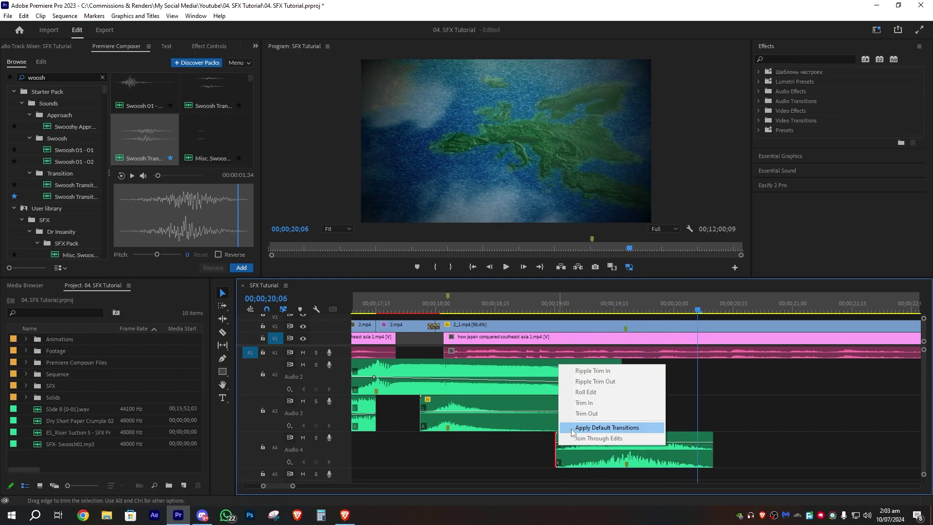
{"action": "right_click", "coordinate": [556, 459]}
{"action": "right_click", "coordinate": [557, 459]}
{"action": "left_click", "coordinate": [569, 436]}
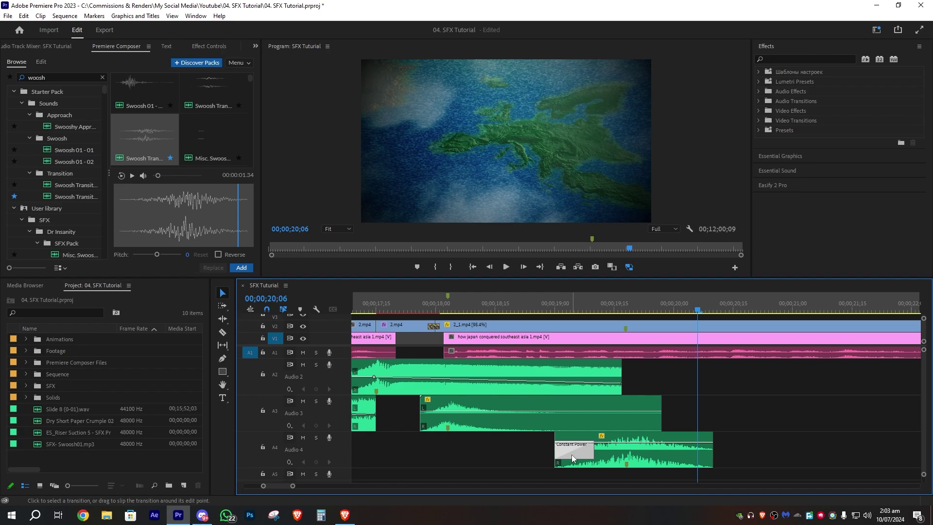
{"action": "left_click", "coordinate": [539, 306]}
{"action": "key", "text": "space"}
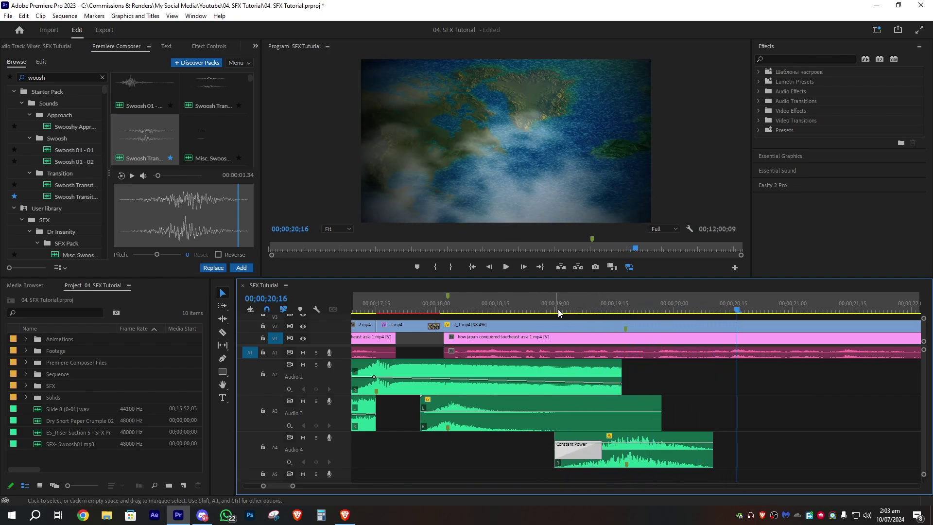
{"action": "key", "text": "space"}
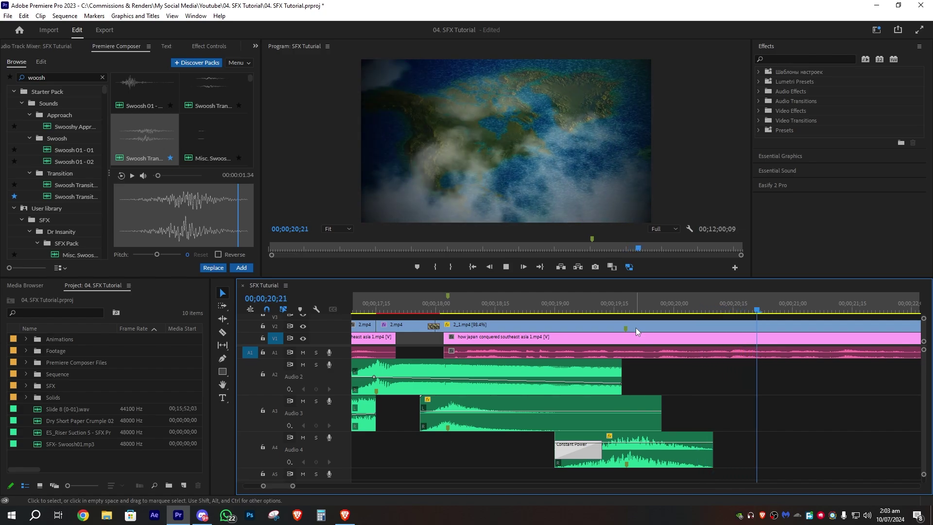
Duplicate the faded Audio 4 swoosh onto Audio 2, starting at about 00;00;19;23, and reverse the copy's speed
{"action": "left_click", "coordinate": [684, 297]}
{"action": "left_click_drag", "start_coordinate": [685, 299], "coordinate": [755, 296]}
{"action": "scroll", "coordinate": [710, 380], "scroll_direction": "down", "scroll_amount": 2}
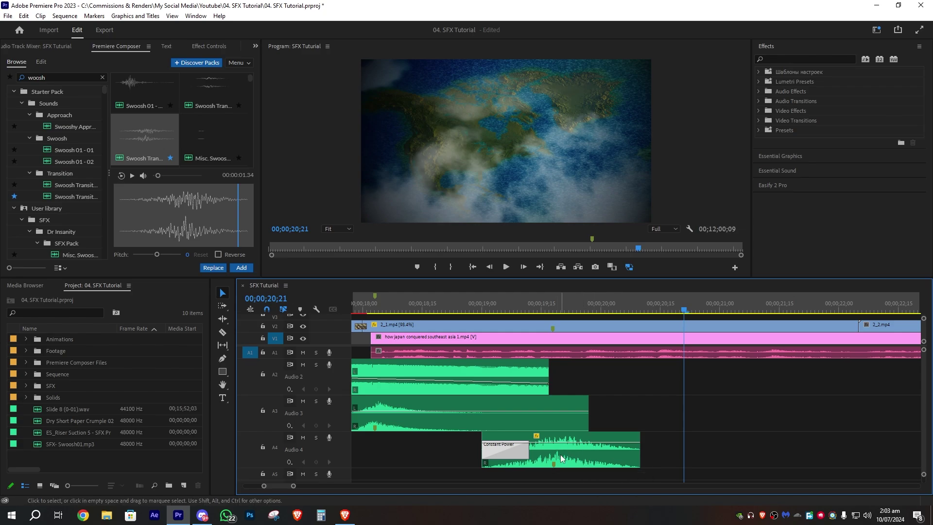
{"action": "left_click", "coordinate": [545, 302]}
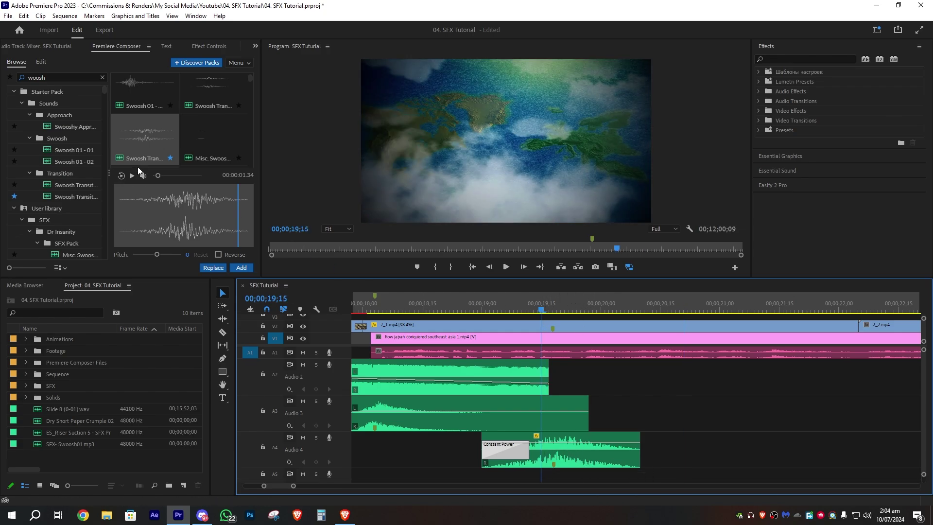
{"action": "scroll", "coordinate": [146, 134], "scroll_direction": "up", "scroll_amount": 2}
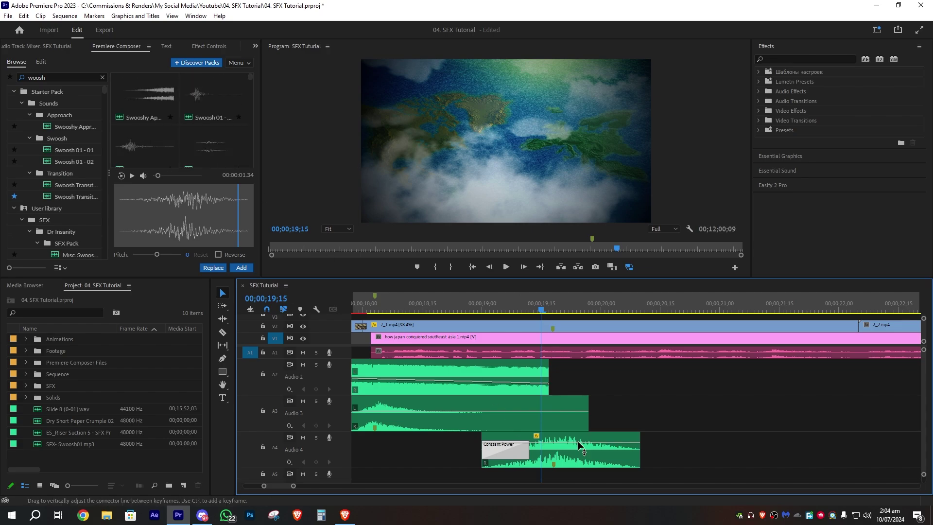
{"action": "left_click_drag", "start_coordinate": [578, 441], "coordinate": [641, 386]}
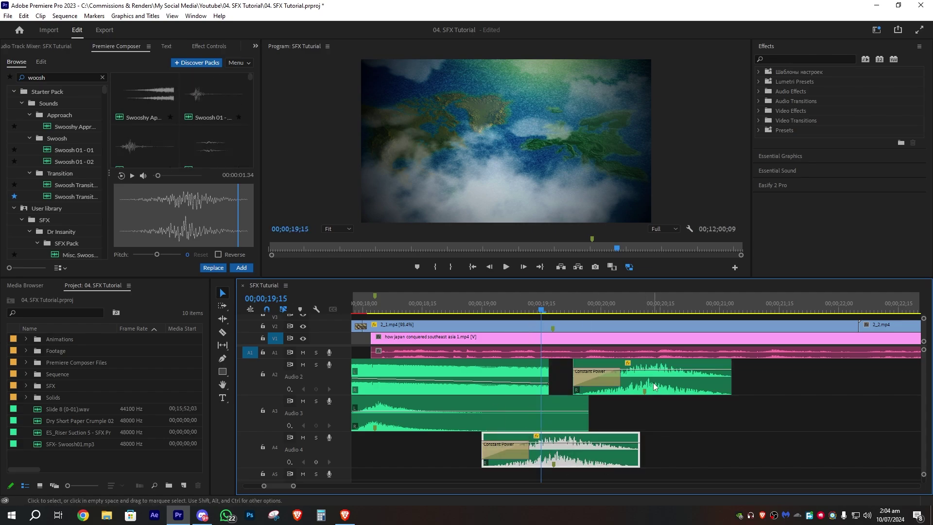
{"action": "right_click", "coordinate": [653, 383]}
{"action": "left_click", "coordinate": [680, 367]}
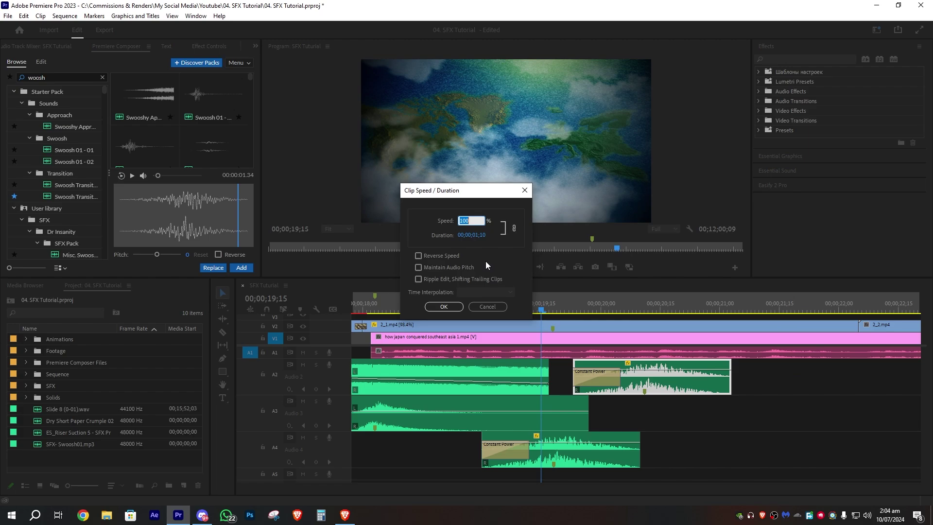
{"action": "left_click", "coordinate": [429, 256]}
{"action": "left_click", "coordinate": [442, 307]}
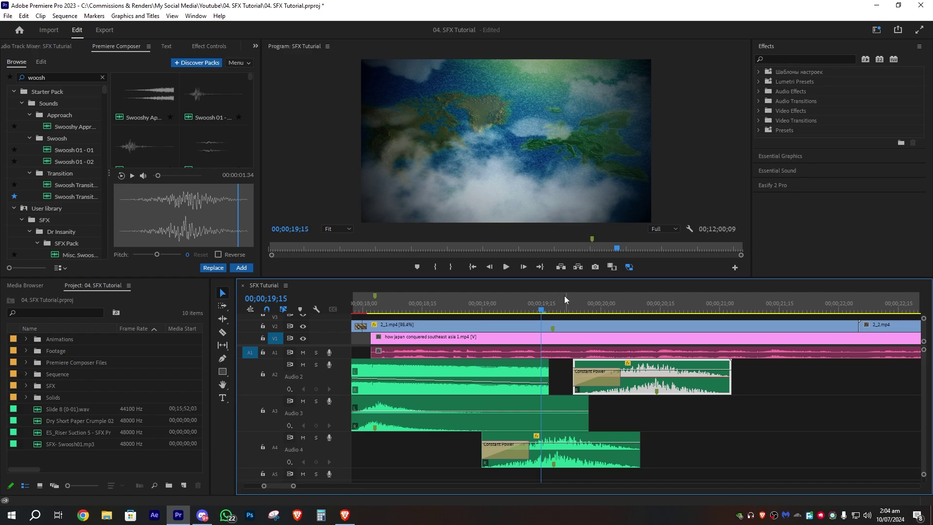
Trim the end of the Audio 3 clip to about 00;00;19;02 and add a sequence marker at 00;00;20;14 for the globe's second move
{"action": "left_click_drag", "start_coordinate": [589, 412], "coordinate": [489, 412]}
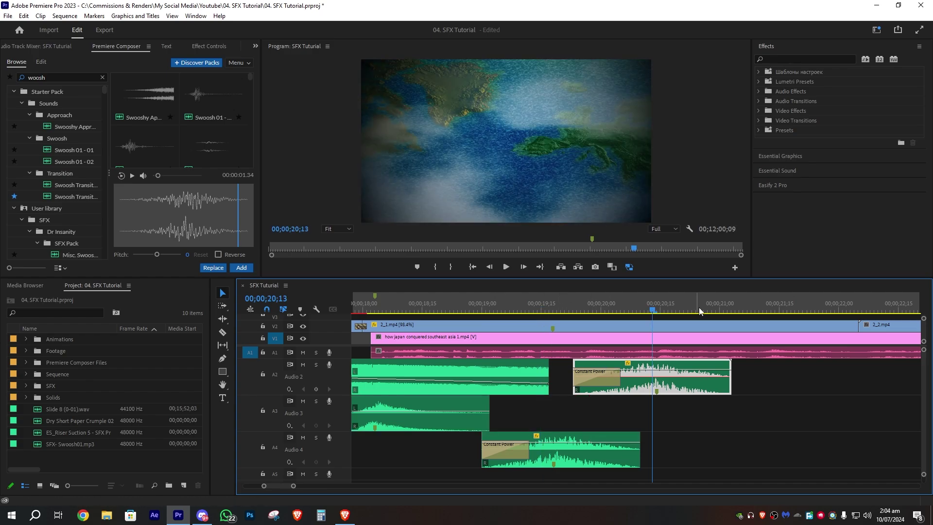
{"action": "key", "text": "Right"}
{"action": "left_click", "coordinate": [675, 326]}
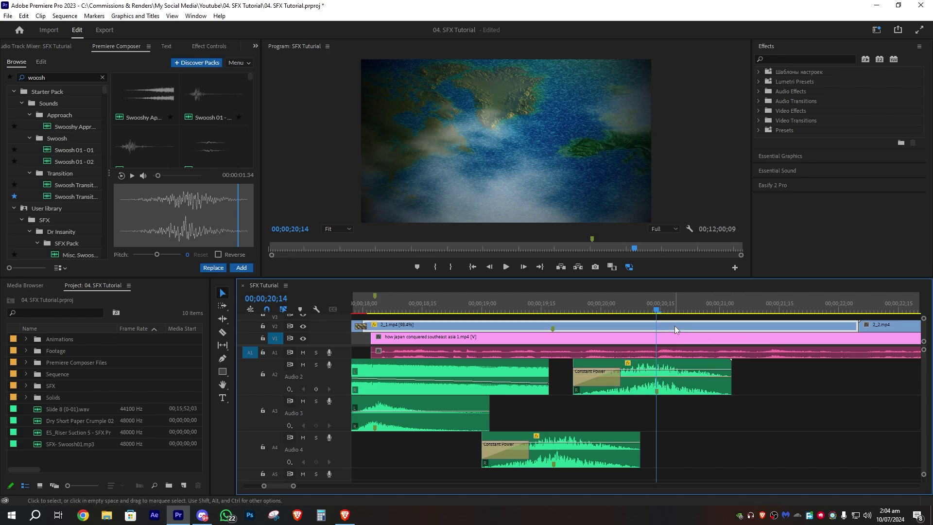
{"action": "key", "text": "ctrl+z"}
{"action": "left_click", "coordinate": [698, 411]}
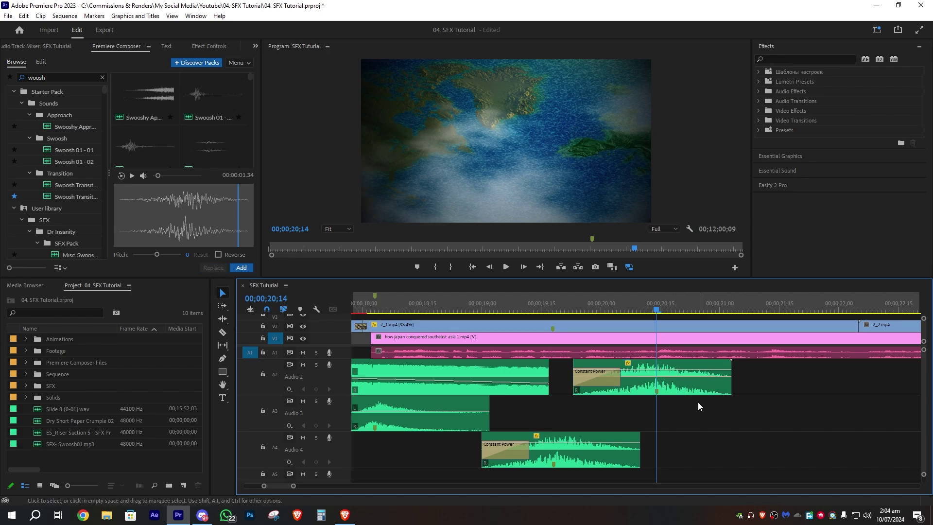
{"action": "key", "text": "m"}
{"action": "scroll", "coordinate": [666, 396], "scroll_direction": "up", "scroll_amount": 2}
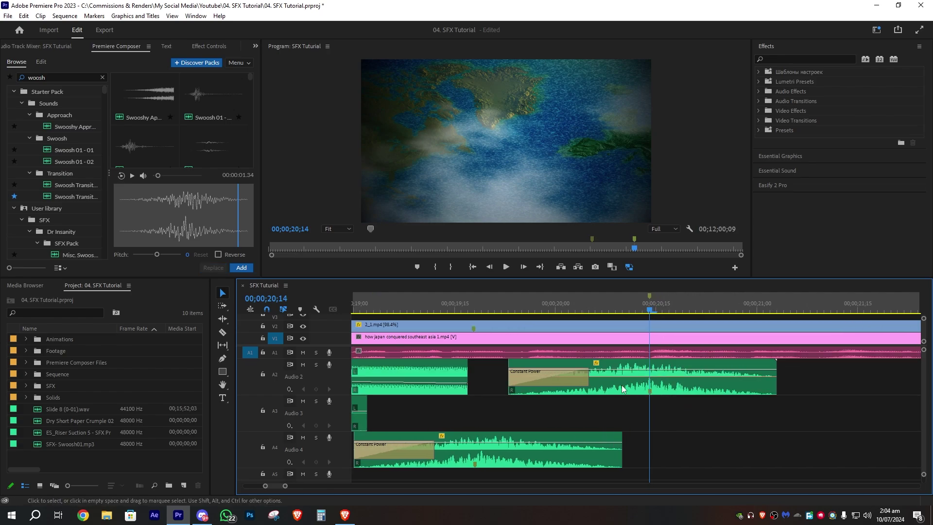
{"action": "scroll", "coordinate": [600, 367], "scroll_direction": "down", "scroll_amount": 2}
Raise the reversed Audio 2 swoosh's volume to about 9.18 dB, play back both globe movements and save the project
{"action": "left_click", "coordinate": [515, 306]}
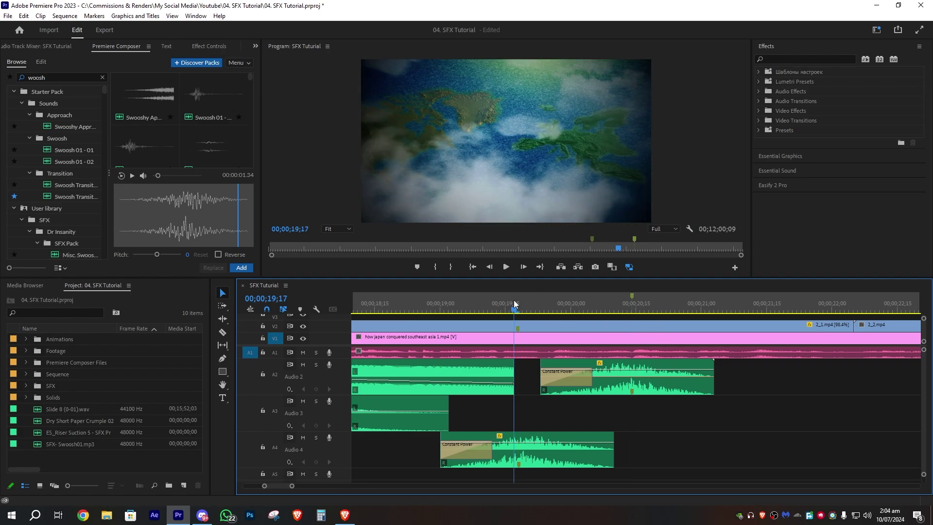
{"action": "key", "text": "space"}
{"action": "key", "text": "space"}
{"action": "left_click", "coordinate": [640, 368]}
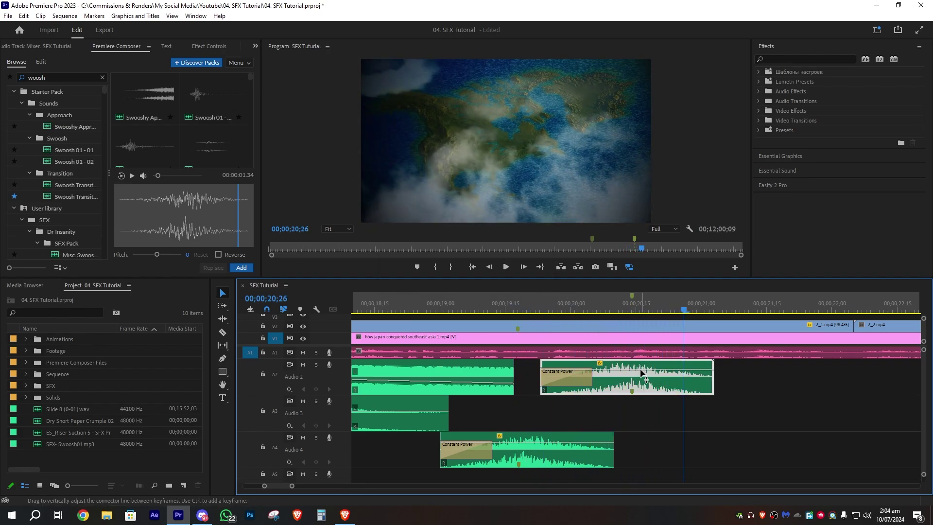
{"action": "left_click", "coordinate": [544, 307]}
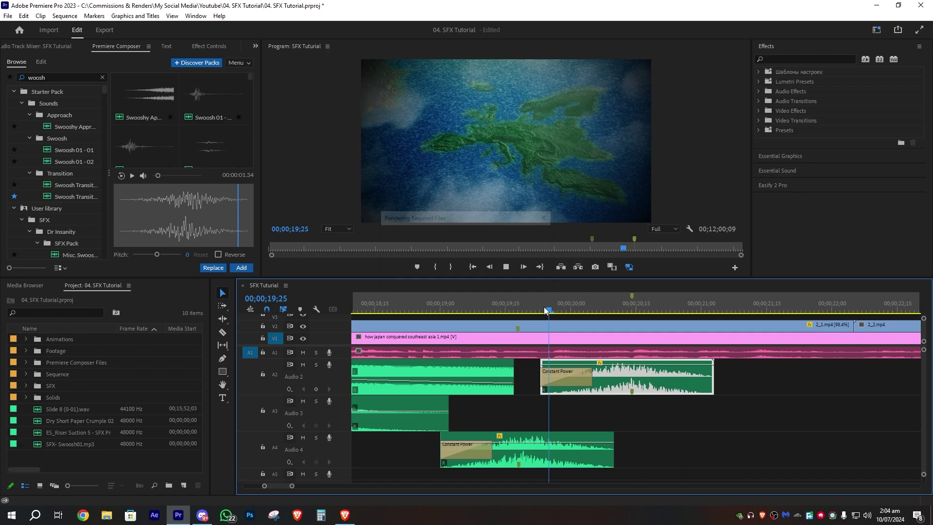
{"action": "left_click", "coordinate": [460, 306]}
{"action": "left_click_drag", "start_coordinate": [461, 307], "coordinate": [492, 307]}
{"action": "left_click_drag", "start_coordinate": [651, 364], "coordinate": [657, 367]}
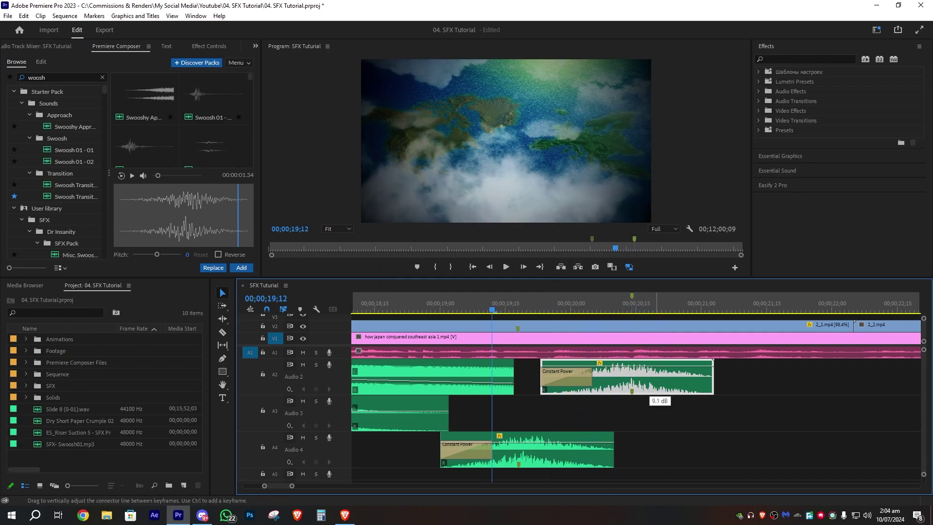
{"action": "key", "text": "space"}
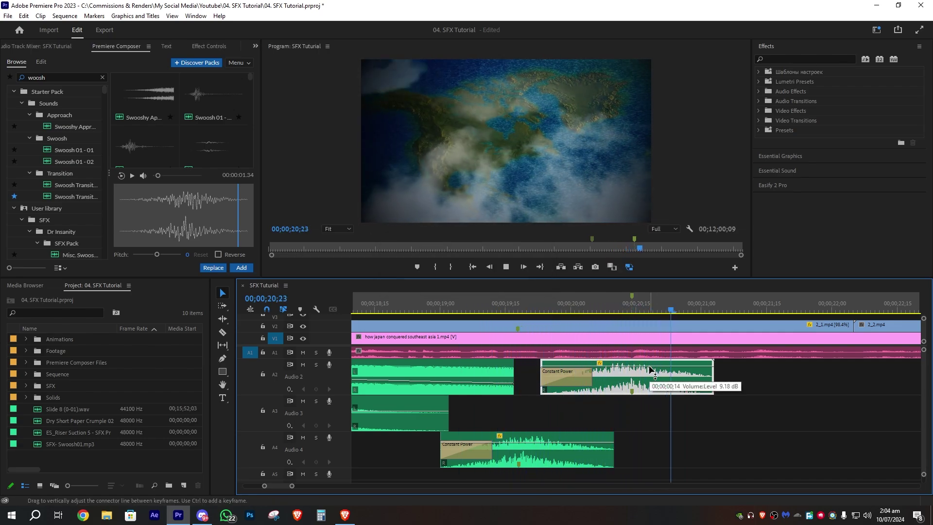
{"action": "key", "text": "space"}
{"action": "left_click", "coordinate": [435, 302]}
{"action": "key", "text": "space"}
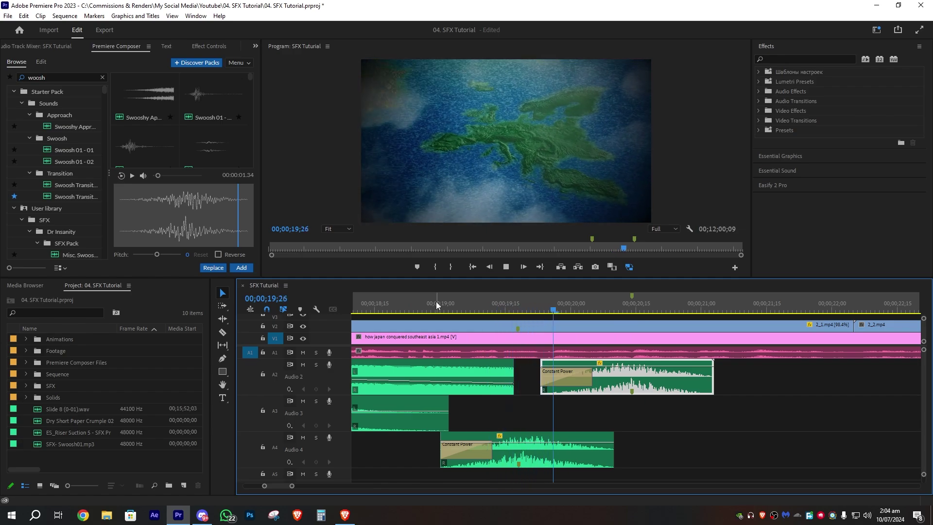
{"action": "key", "text": "ctrl+s"}
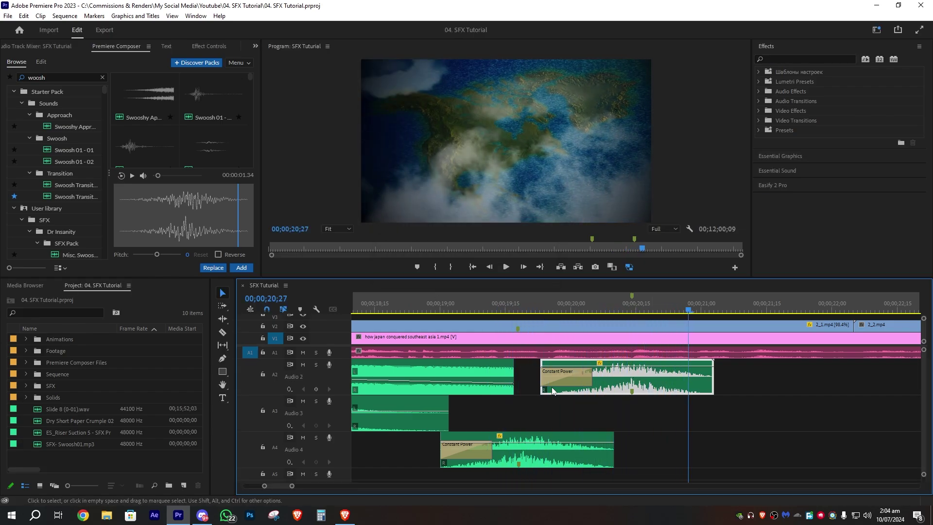
Search Premiere Composer for "slide 5" and add the Slide 5 (0-01) sound on Audio 2 at 00;00;22;05, where 2_2.mp4 begins
{"action": "scroll", "coordinate": [615, 390], "scroll_direction": "down", "scroll_amount": 1, "text": "alt"}
{"action": "left_click", "coordinate": [549, 307]}
{"action": "key", "text": "space"}
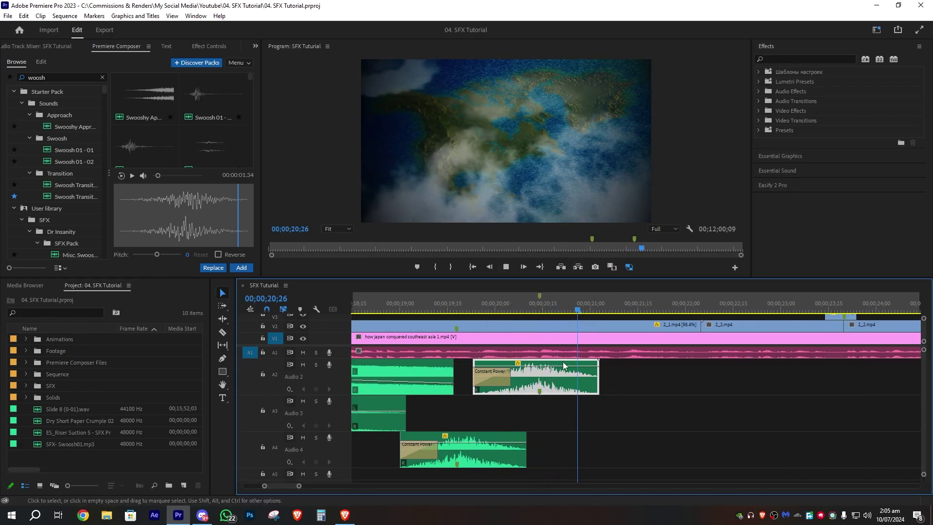
{"action": "left_click_drag", "start_coordinate": [651, 299], "coordinate": [701, 305]}
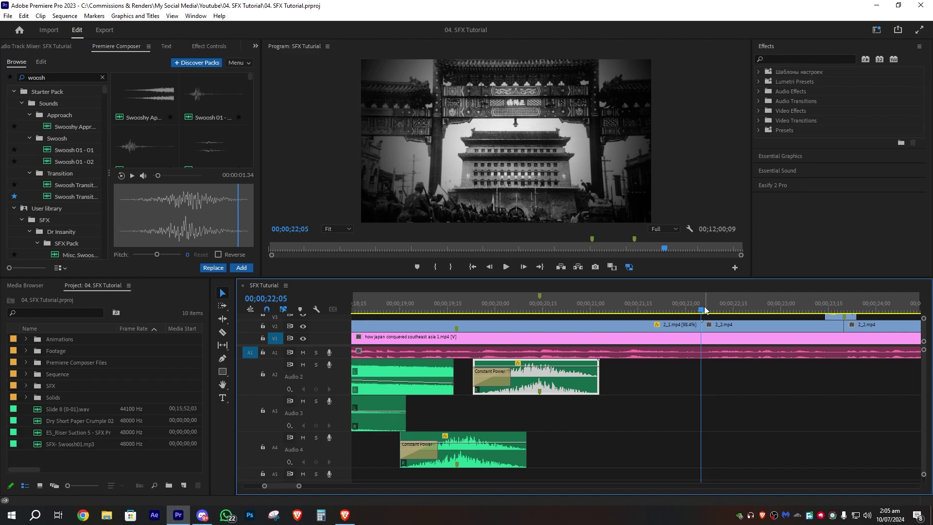
{"action": "left_click_drag", "start_coordinate": [27, 78], "coordinate": [353, 118]}
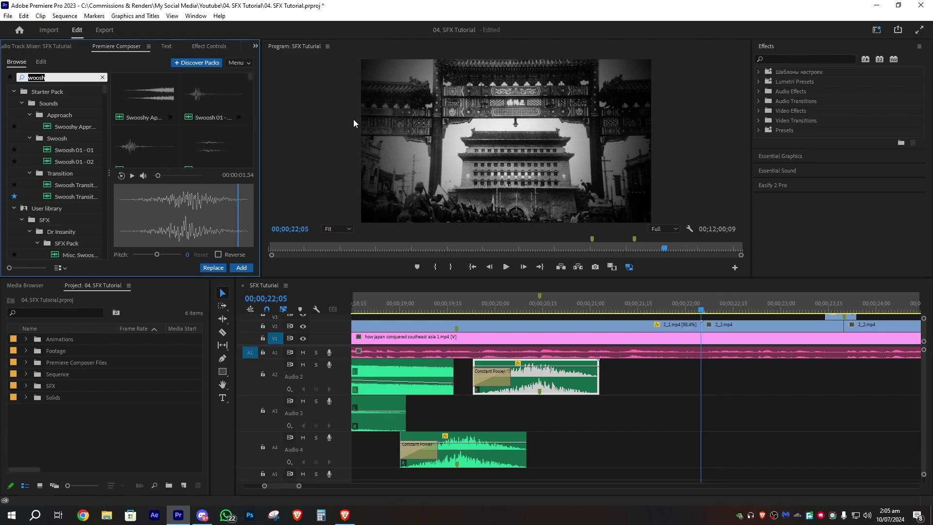
{"action": "type", "text": "slide 5"}
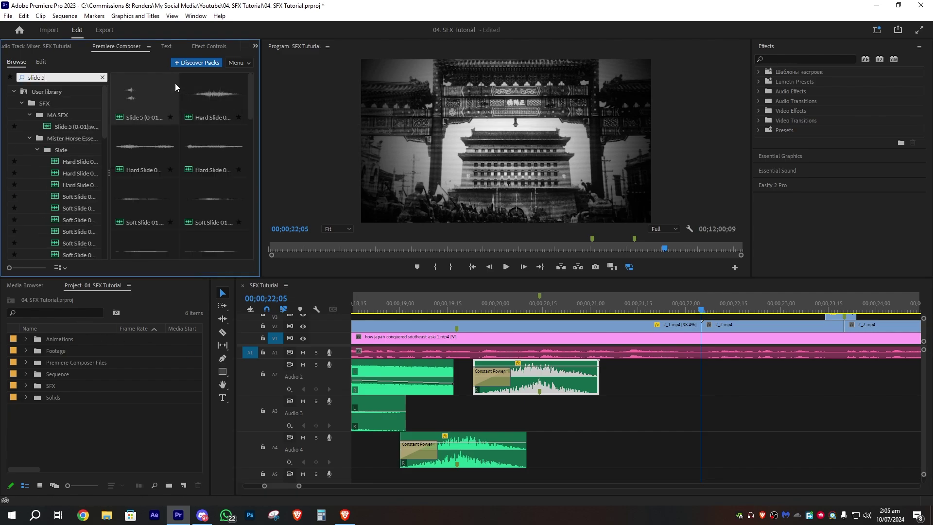
{"action": "left_click", "coordinate": [164, 96]}
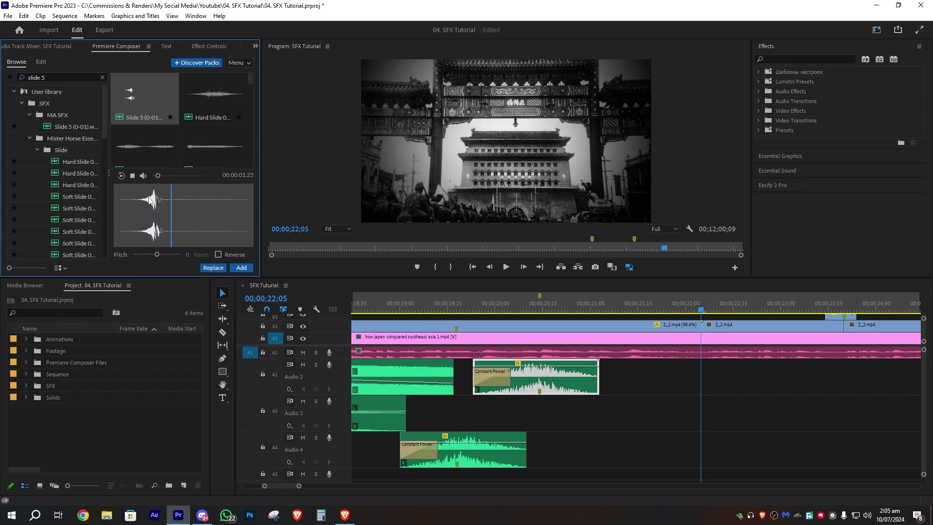
{"action": "left_click", "coordinate": [241, 268]}
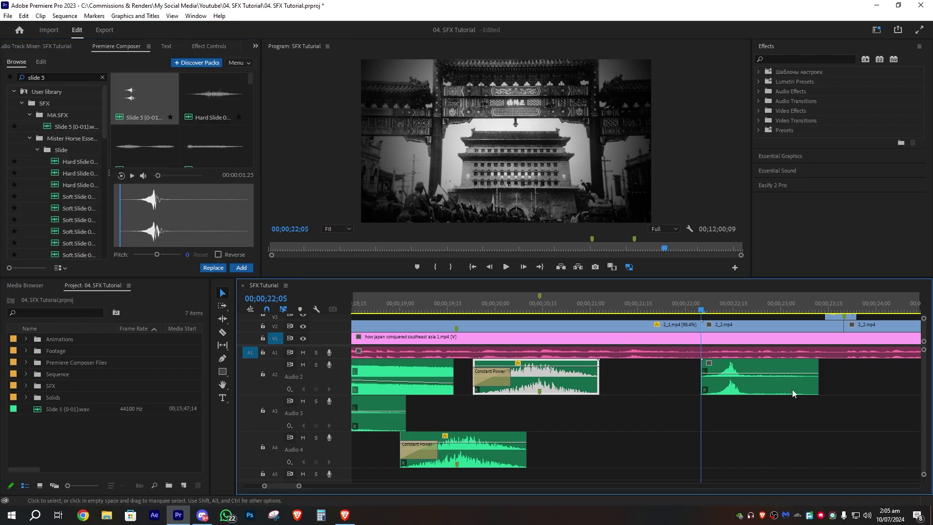
Mark the peak of the Slide 5 sound, align that marker with the cut to 2_2.mp4 at 00;00;22;05 and save the project
{"action": "scroll", "coordinate": [728, 380], "scroll_direction": "down", "scroll_amount": 2}
{"action": "left_click_drag", "start_coordinate": [668, 301], "coordinate": [527, 297]}
{"action": "double_click", "coordinate": [597, 386]}
{"action": "key", "text": "="}
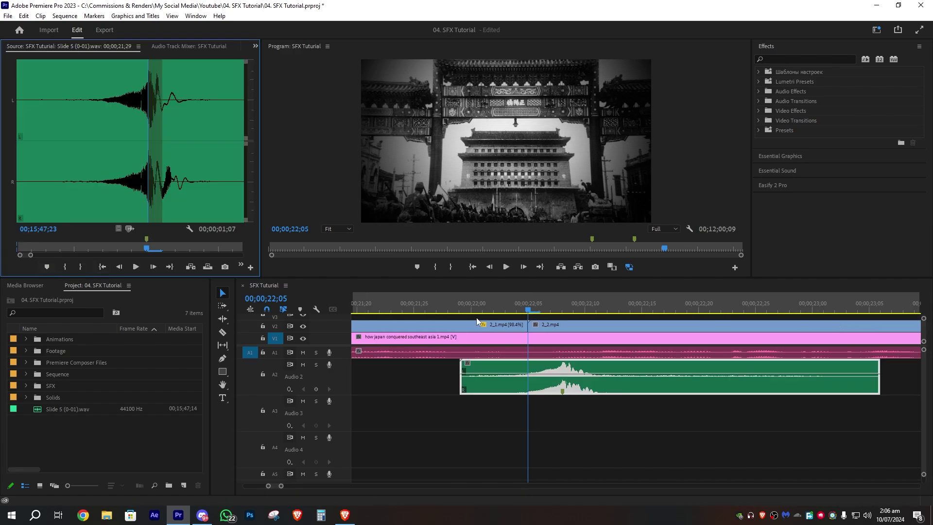
{"action": "mouse_move", "coordinate": [597, 385]}
{"action": "left_mouse_down"}
{"action": "mouse_move", "coordinate": [554, 388]}
{"action": "mouse_move", "coordinate": [561, 377]}
{"action": "left_mouse_up"}
{"action": "key", "text": "shift+Right"}
{"action": "key", "text": "shift+Right"}
{"action": "key", "text": "ctrl+s"}
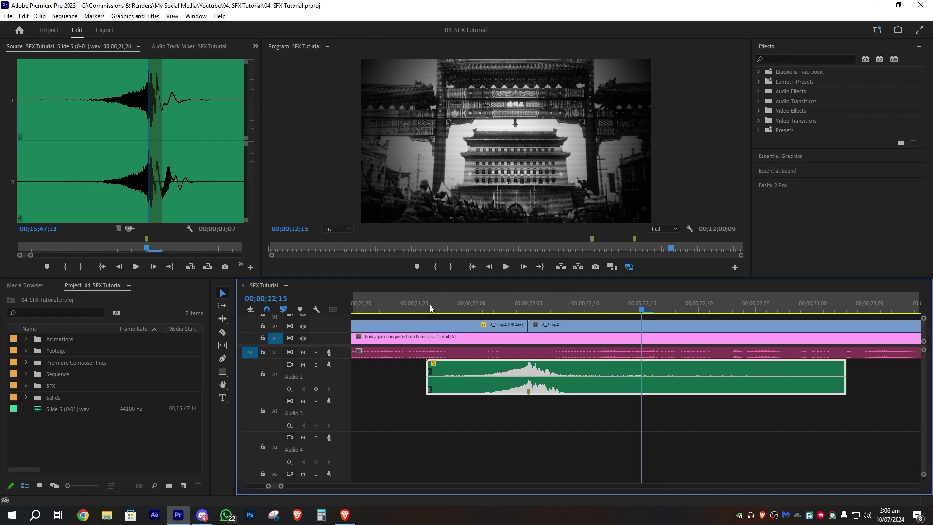
Play back the Slide 5 transition around 00;00;22;05 and the whole sequence from its beginning to review the sound design
{"action": "left_click", "coordinate": [430, 309]}
{"action": "key", "text": "space"}
{"action": "scroll", "coordinate": [443, 318], "scroll_direction": "down", "scroll_amount": 3}
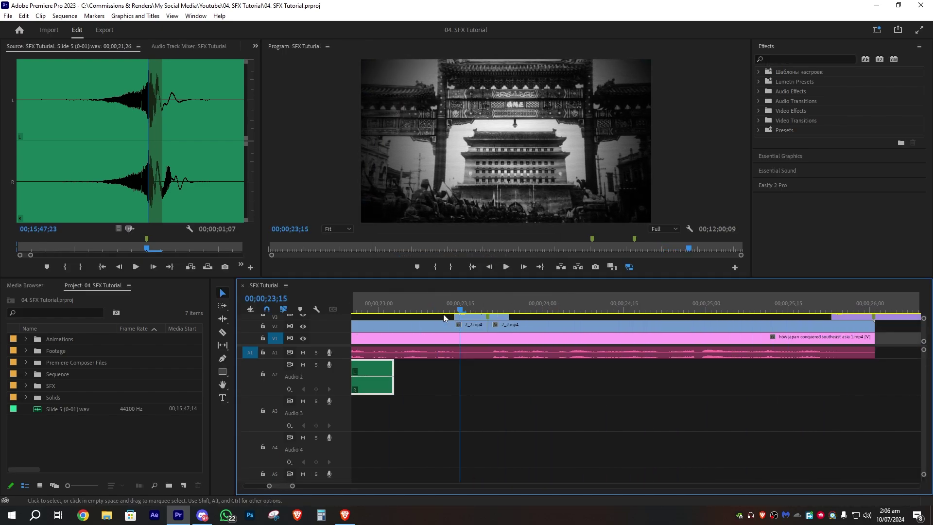
{"action": "scroll", "coordinate": [444, 318], "scroll_direction": "down", "scroll_amount": 5}
{"action": "left_click", "coordinate": [485, 310]}
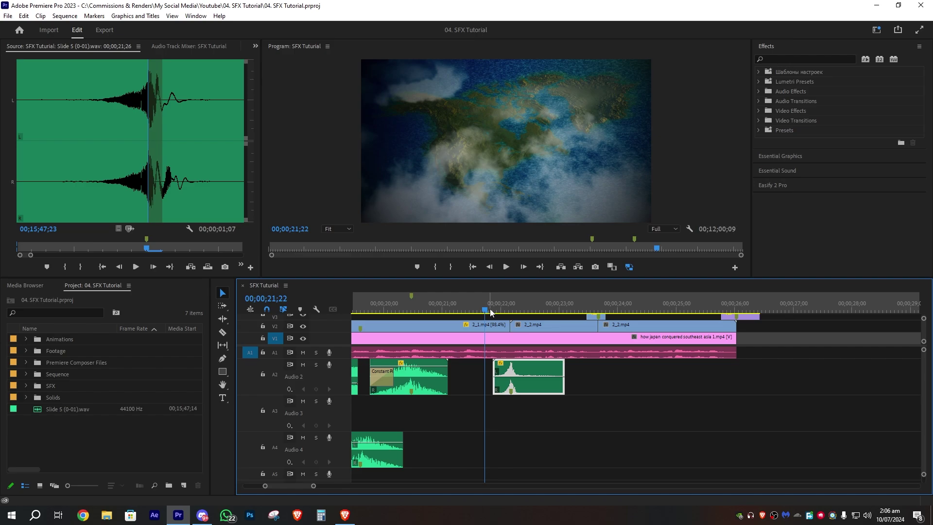
{"action": "key", "text": "space"}
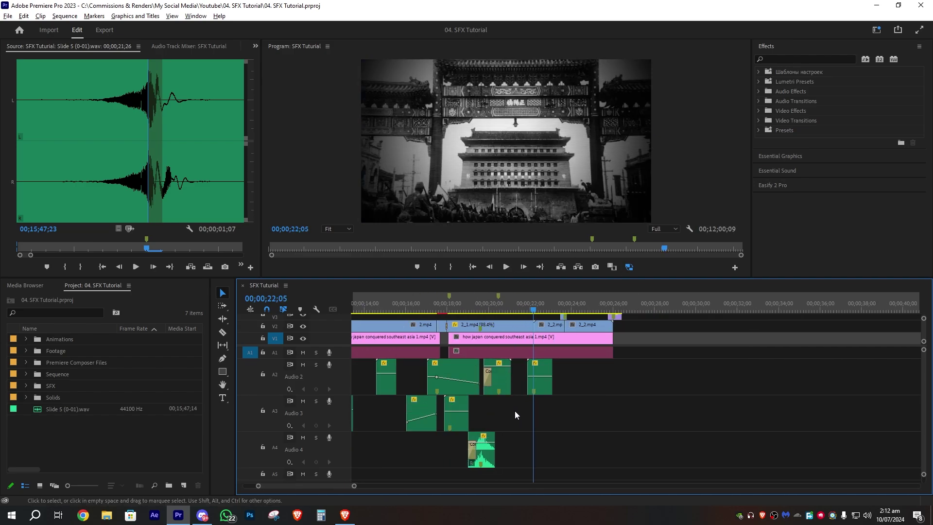
{"action": "scroll", "coordinate": [515, 416], "scroll_direction": "down", "scroll_amount": 3}
{"action": "scroll", "coordinate": [515, 415], "scroll_direction": "up", "scroll_amount": 2}
{"action": "key", "text": "space"}
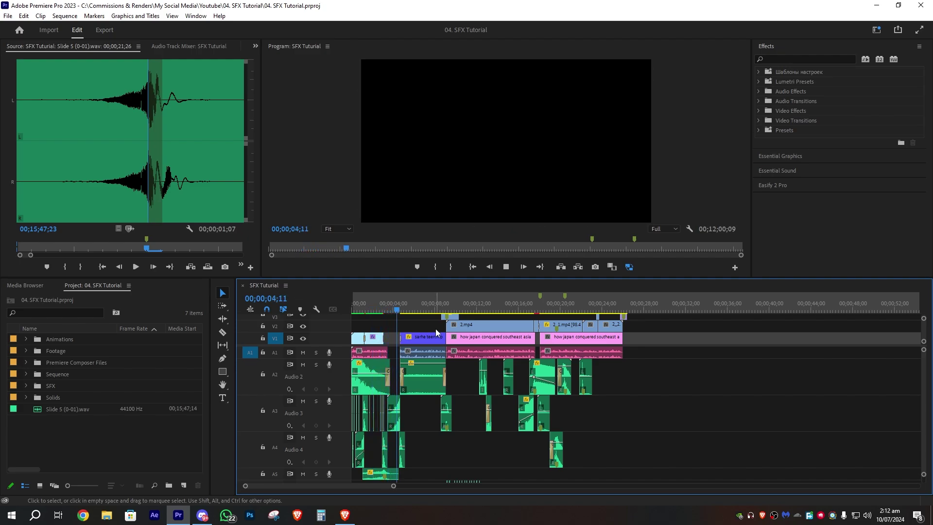
Copy the Audio 3 sound from the start of 2.mp4 to Audio 2, aligning its marker with the 2_2.mp4 cut near 00;00;23;20
{"action": "scroll", "coordinate": [415, 369], "scroll_direction": "up", "scroll_amount": 3}
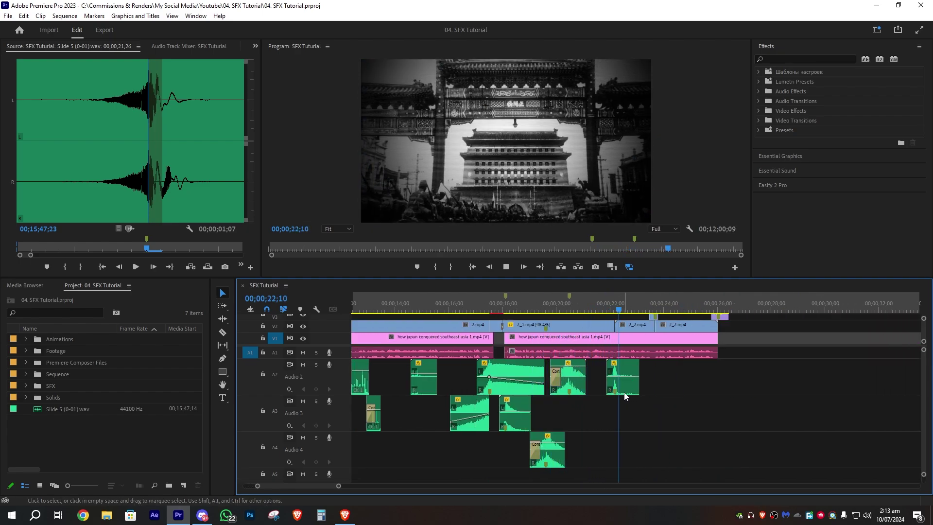
{"action": "left_click", "coordinate": [656, 305]}
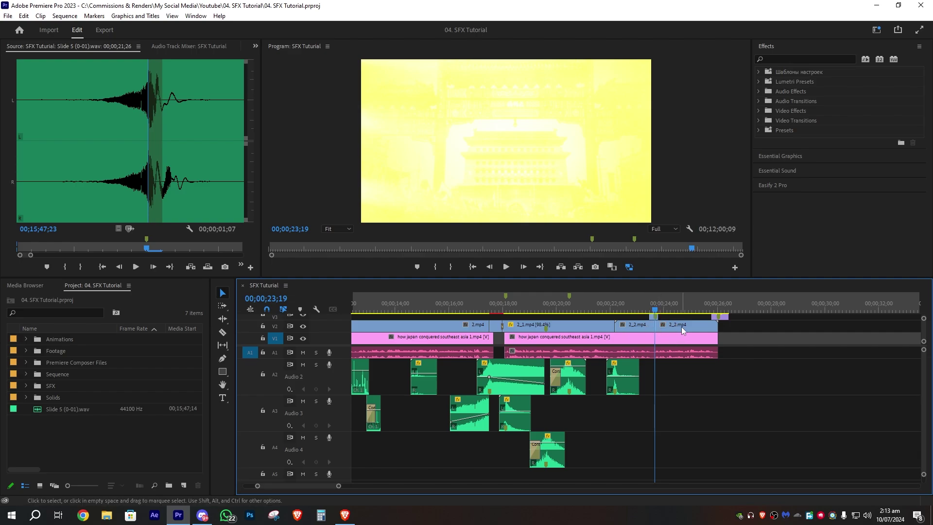
{"action": "scroll", "coordinate": [616, 391], "scroll_direction": "up", "scroll_amount": 3}
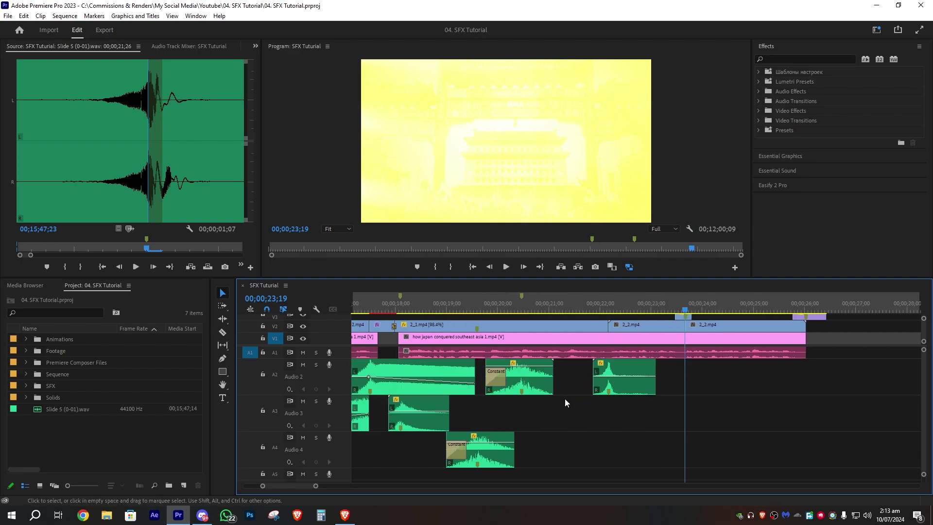
{"action": "scroll", "coordinate": [640, 405], "scroll_direction": "down", "scroll_amount": 5}
{"action": "scroll", "coordinate": [664, 347], "scroll_direction": "up", "scroll_amount": 2}
{"action": "scroll", "coordinate": [645, 311], "scroll_direction": "up", "scroll_amount": 1}
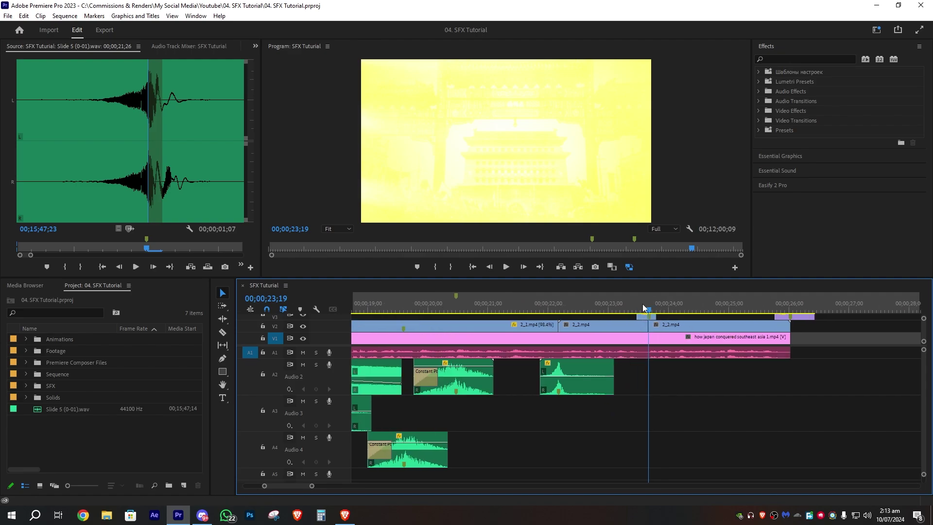
{"action": "left_click_drag", "start_coordinate": [639, 310], "coordinate": [650, 312]}
{"action": "scroll", "coordinate": [648, 388], "scroll_direction": "down", "scroll_amount": 5}
{"action": "scroll", "coordinate": [637, 392], "scroll_direction": "up", "scroll_amount": 2}
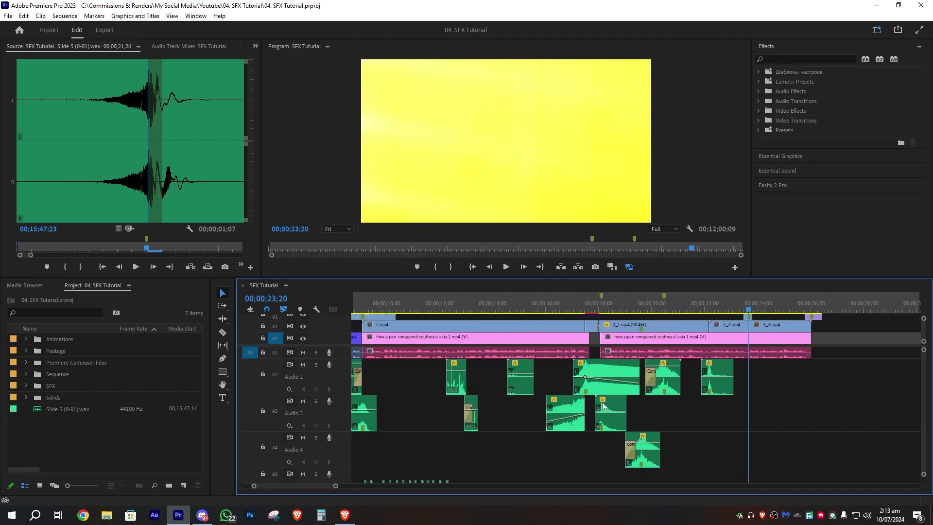
{"action": "scroll", "coordinate": [437, 409], "scroll_direction": "down", "scroll_amount": 3}
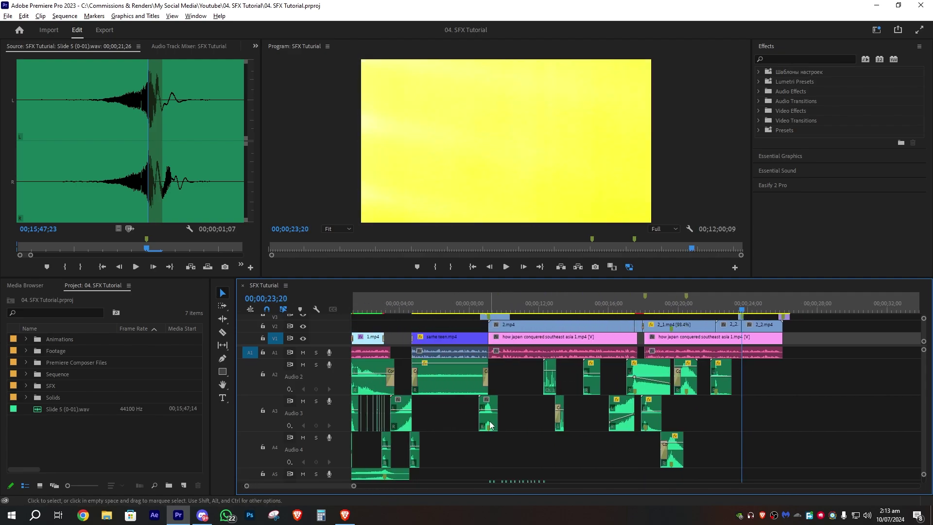
{"action": "left_click_drag", "start_coordinate": [489, 419], "coordinate": [708, 387]}
{"action": "scroll", "coordinate": [749, 408], "scroll_direction": "up", "scroll_amount": 6}
{"action": "left_click_drag", "start_coordinate": [708, 387], "coordinate": [708, 387]}
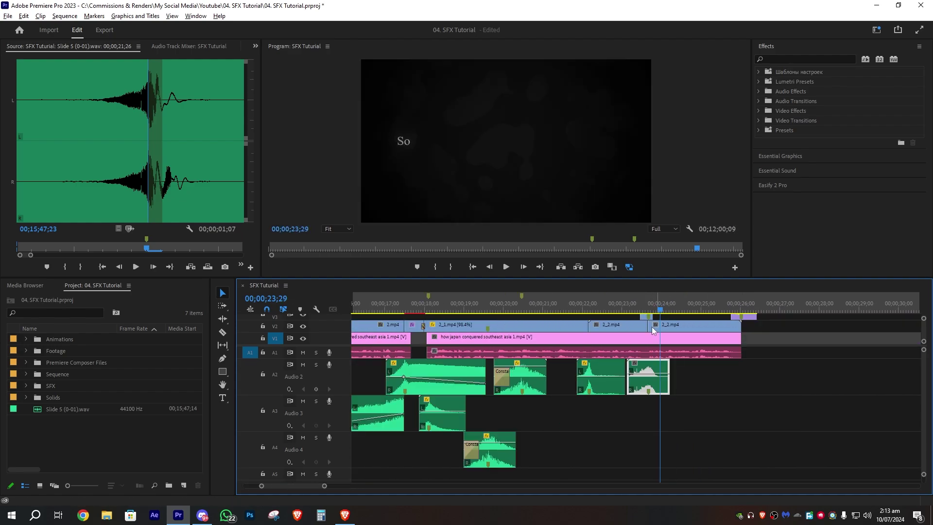
Copy one of the short text sounds on Audio 6 to 00;00;23;29 on the same track
{"action": "scroll", "coordinate": [653, 328], "scroll_direction": "down", "scroll_amount": 3}
{"action": "scroll", "coordinate": [585, 422], "scroll_direction": "down", "scroll_amount": 3}
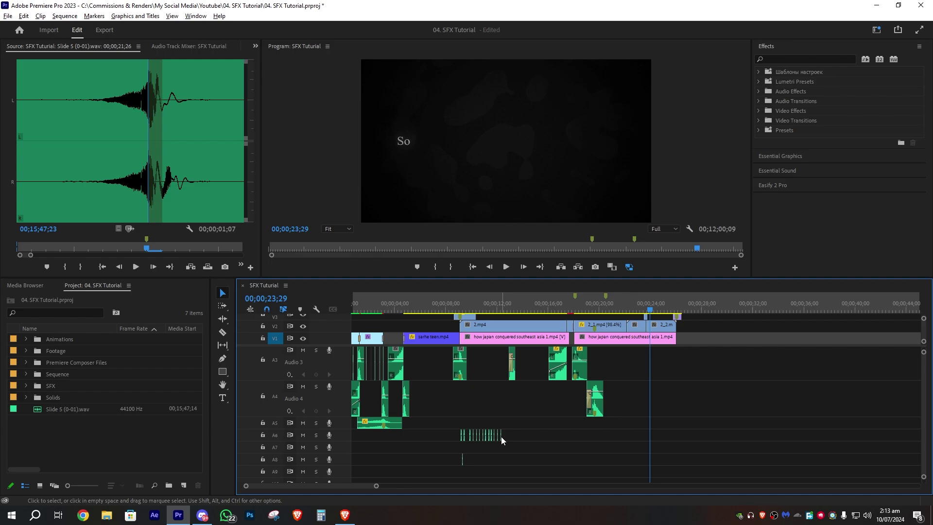
{"action": "scroll", "coordinate": [651, 441], "scroll_direction": "up", "scroll_amount": 5}
{"action": "scroll", "coordinate": [666, 431], "scroll_direction": "up", "scroll_amount": 3}
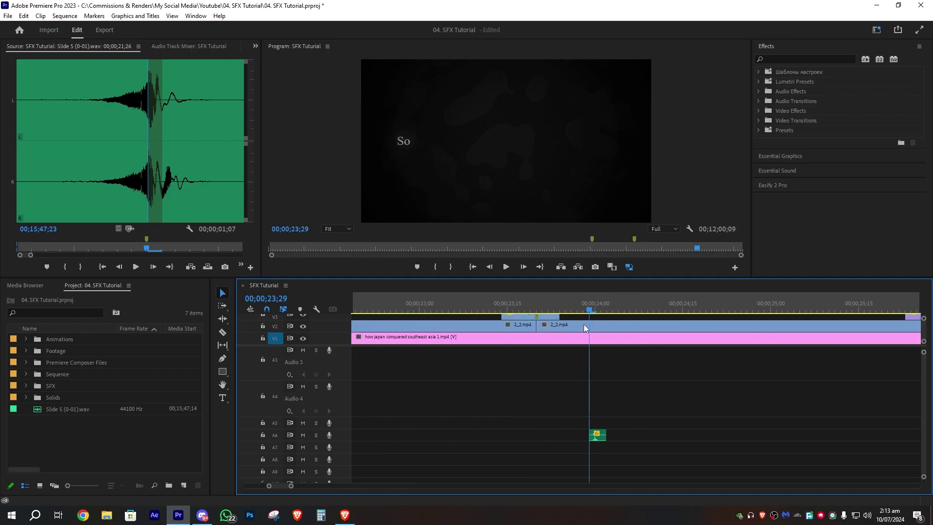
Align the short sound with "So" at 00;00;23;22 and duplicate it on Audio 6 for each remaining word of the caption
{"action": "left_click", "coordinate": [553, 305]}
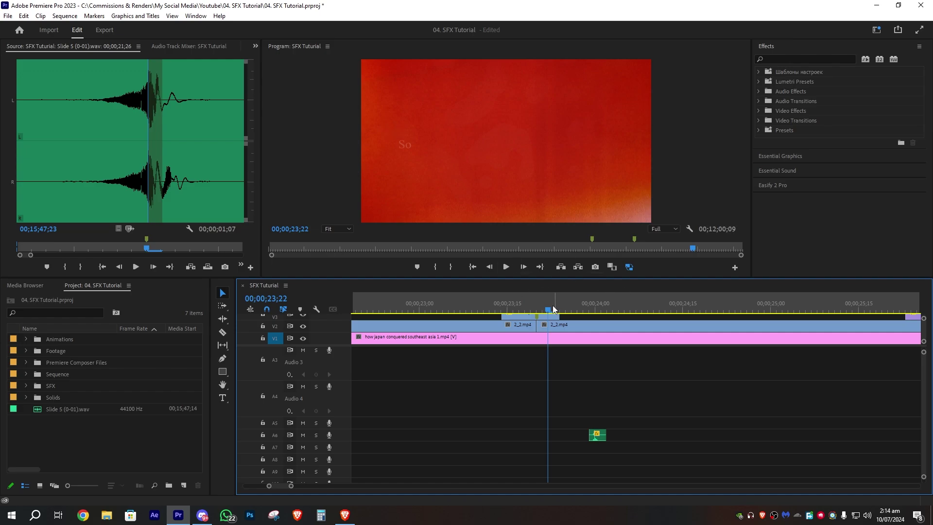
{"action": "key", "text": "minus"}
{"action": "key", "text": "minus"}
{"action": "key", "text": "equal"}
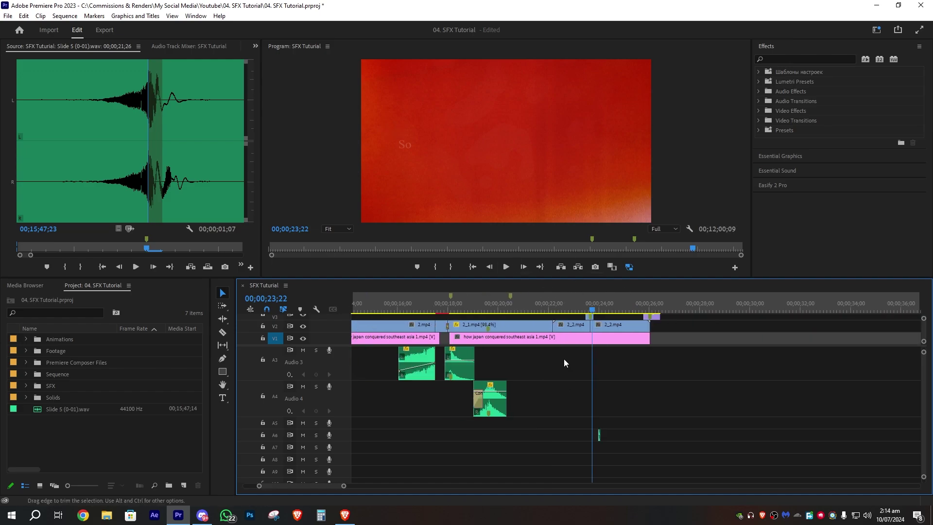
{"action": "key", "text": "equal"}
{"action": "scroll", "coordinate": [671, 437], "scroll_direction": "up", "scroll_amount": 3}
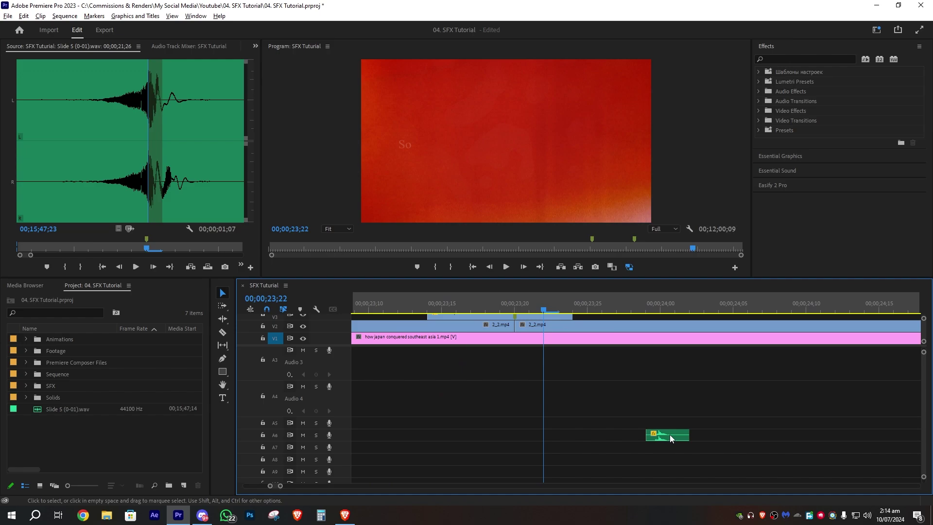
{"action": "scroll", "coordinate": [618, 404], "scroll_direction": "down", "scroll_amount": 2}
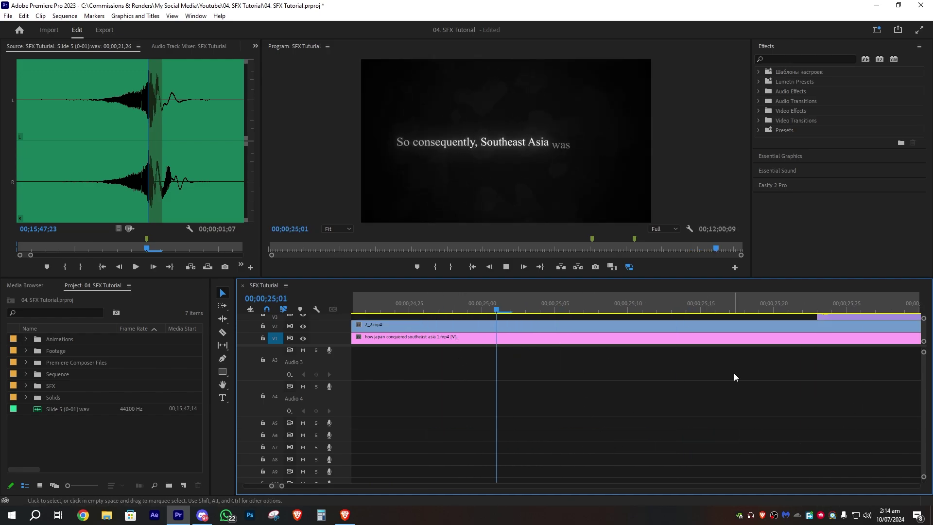
{"action": "left_click_drag", "start_coordinate": [560, 436], "coordinate": [631, 437]}
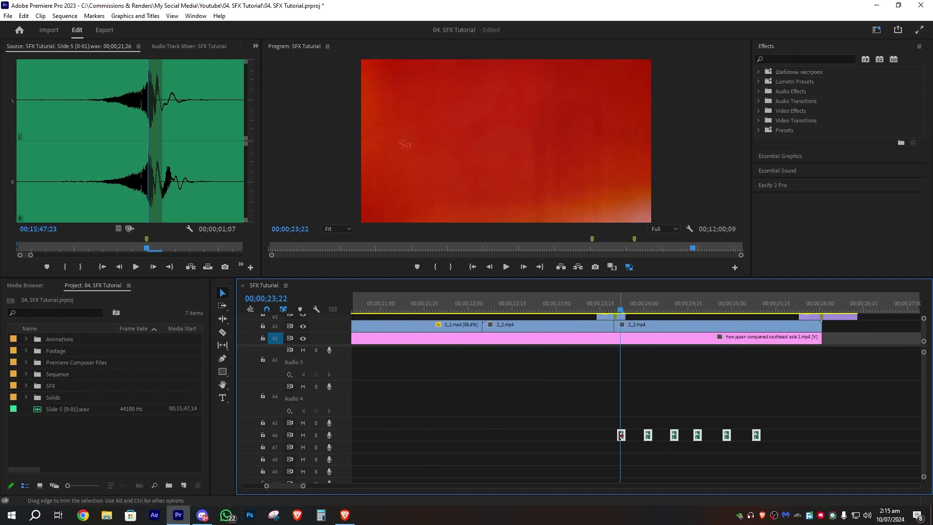
Nest the six word sounds under the "So consequently, Southeast Asia was invaded." caption on Audio 6
{"action": "right_click", "coordinate": [621, 435]}
{"action": "mouse_move", "coordinate": [655, 348]}
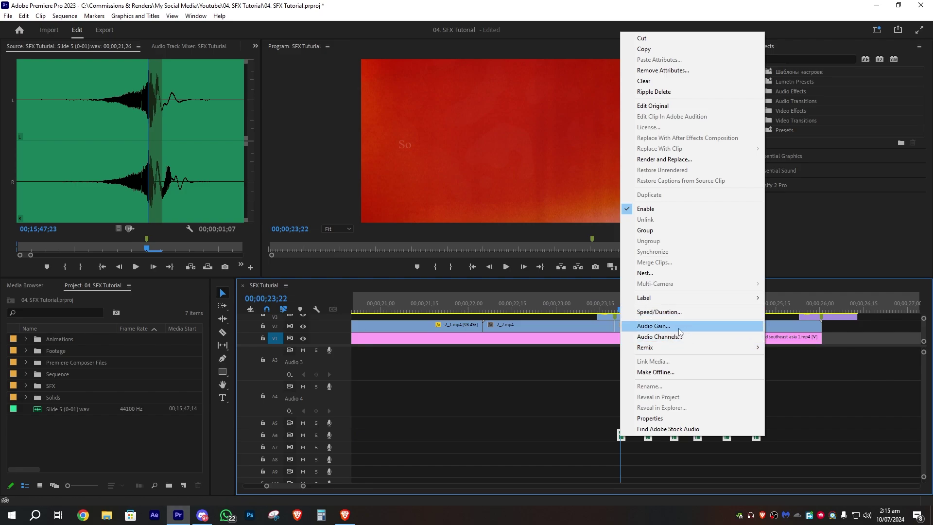
{"action": "left_click", "coordinate": [597, 435]}
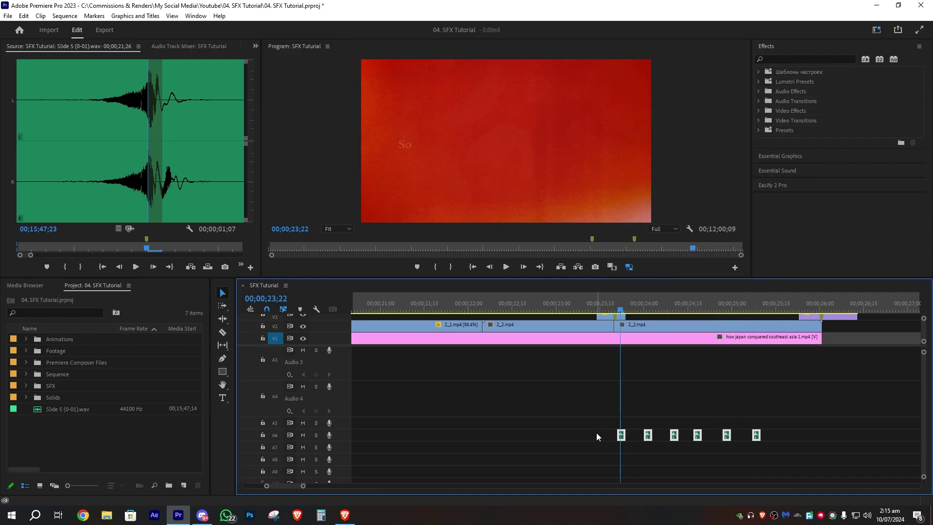
{"action": "scroll", "coordinate": [596, 435], "scroll_direction": "up", "scroll_amount": 2}
{"action": "left_click", "coordinate": [513, 436]}
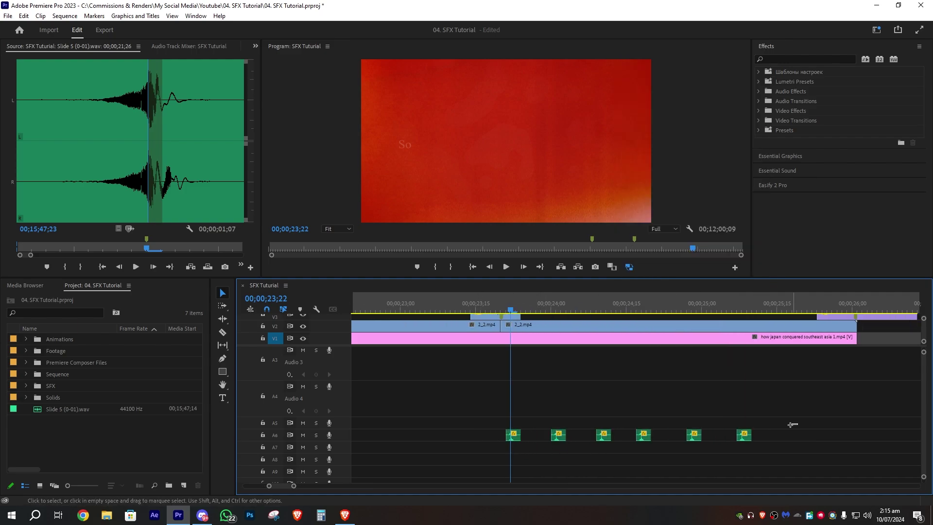
{"action": "left_click_drag", "start_coordinate": [798, 422], "coordinate": [500, 445]}
{"action": "right_click", "coordinate": [514, 435]}
{"action": "left_click", "coordinate": [573, 274]}
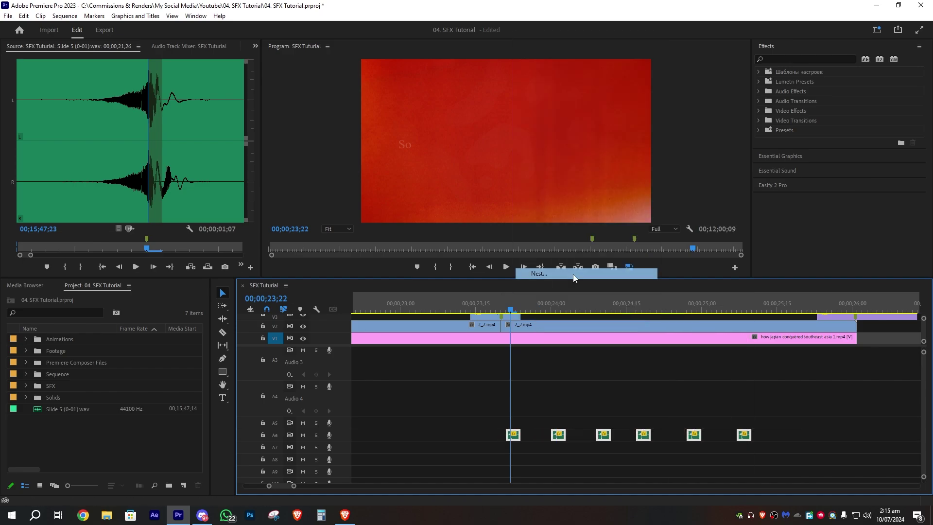
Apply the default Constant Power transition to both ends of the nested clip on Audio 6
{"action": "right_click", "coordinate": [511, 436]}
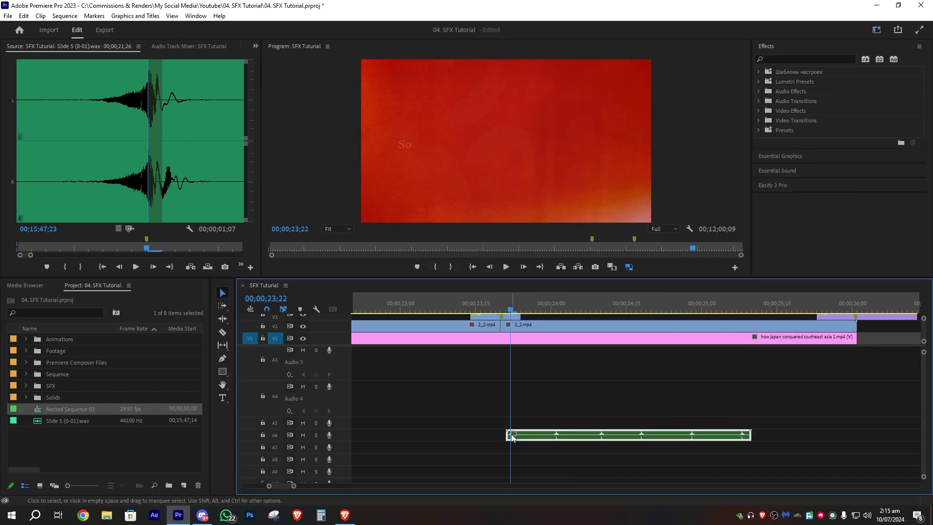
{"action": "right_click", "coordinate": [749, 433]}
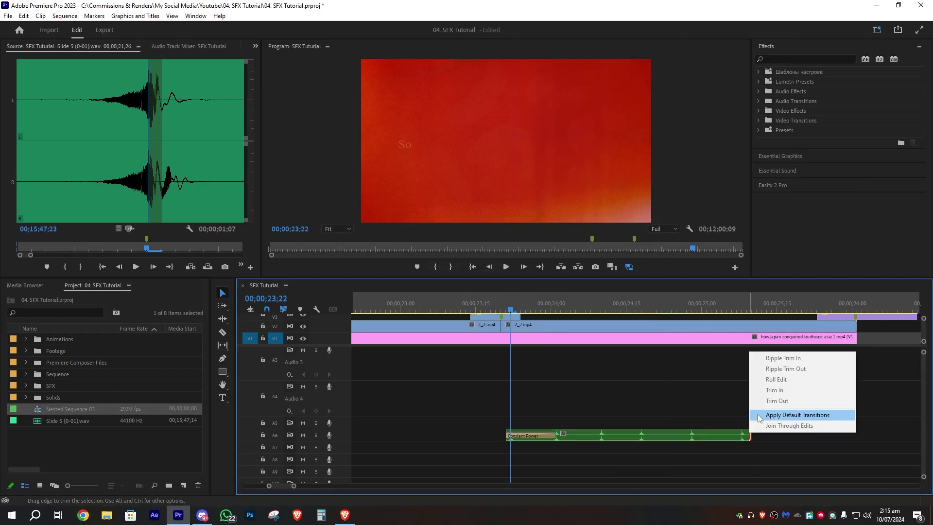
{"action": "left_click", "coordinate": [759, 416]}
{"action": "left_click", "coordinate": [727, 436]}
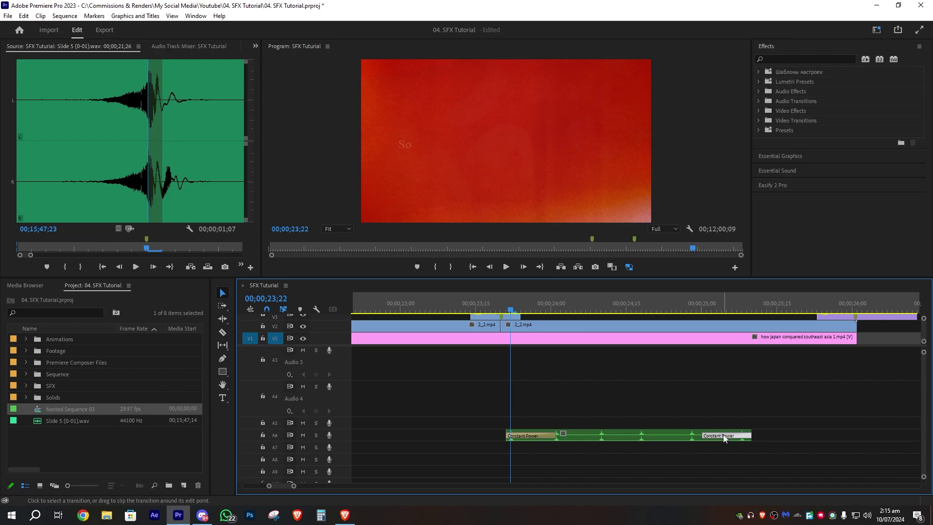
Play back the nested word sounds and lengthen their fade-in and fade-out until they nearly meet mid-clip
{"action": "key", "text": "space"}
{"action": "left_click", "coordinate": [496, 310]}
{"action": "left_click_drag", "start_coordinate": [552, 434], "coordinate": [606, 436]}
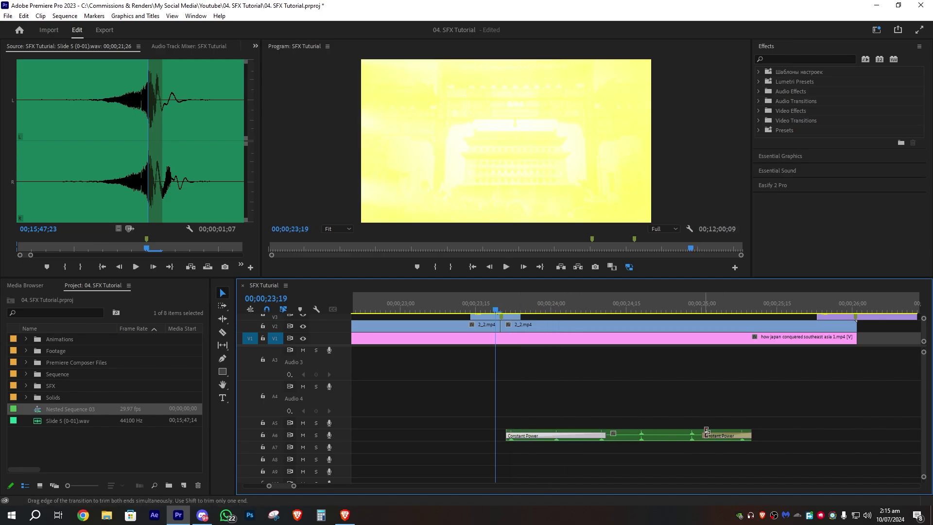
{"action": "left_click_drag", "start_coordinate": [704, 436], "coordinate": [637, 436]}
{"action": "left_click_drag", "start_coordinate": [602, 435], "coordinate": [625, 435]}
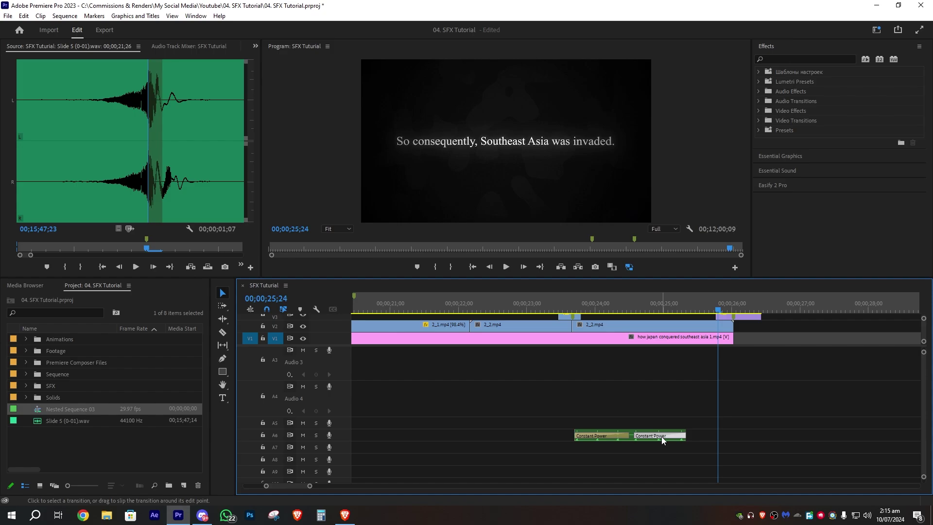
Remove the Constant Power fade at the end of the nested clip and play back its second half
{"action": "key", "text": "Delete"}
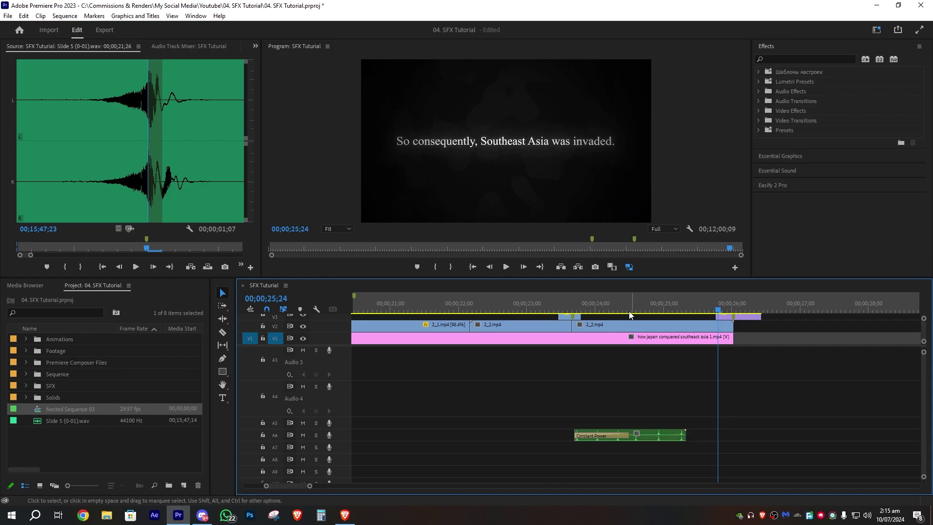
{"action": "left_click", "coordinate": [629, 310]}
{"action": "key", "text": "space"}
{"action": "key", "text": "space"}
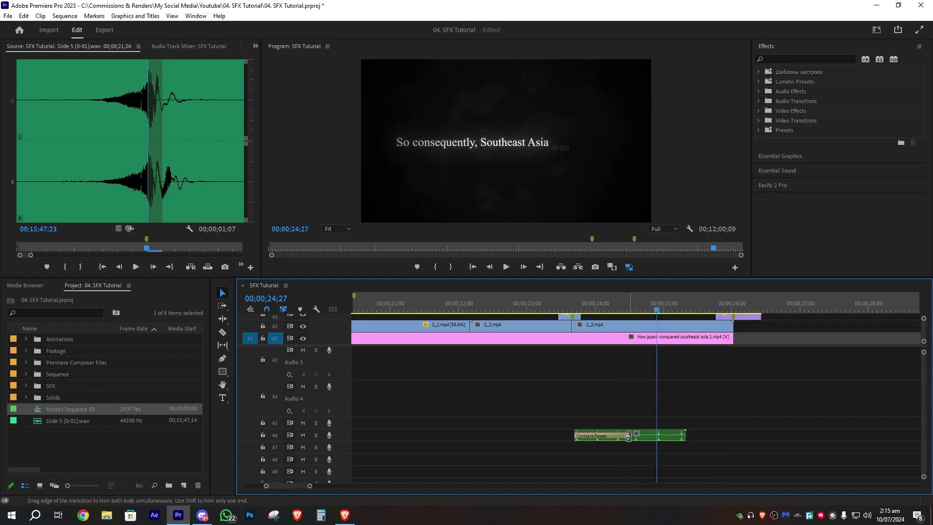
Extend the nested clip's fade-in to about three fifths of its length and play back the caption
{"action": "left_click_drag", "start_coordinate": [636, 434], "coordinate": [641, 435]}
{"action": "scroll", "coordinate": [633, 409], "scroll_direction": "up", "scroll_amount": 2}
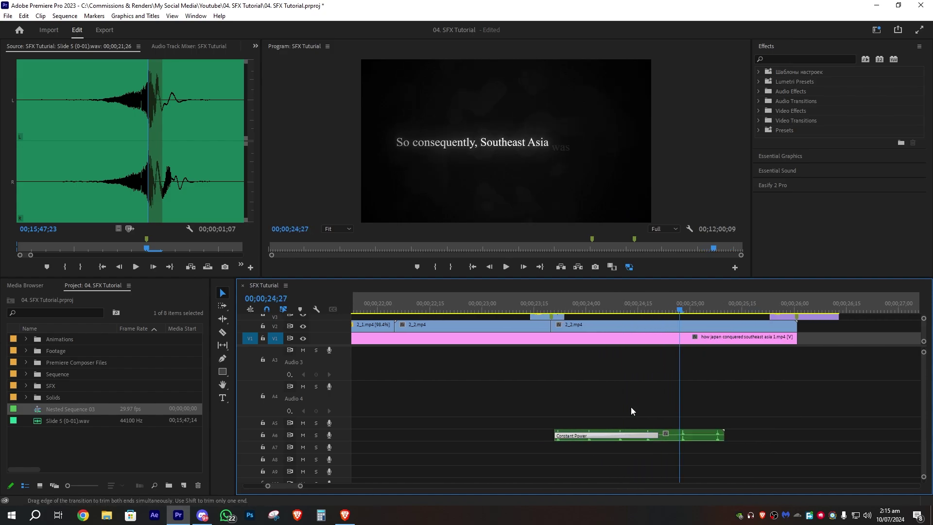
{"action": "left_click", "coordinate": [544, 305]}
{"action": "key", "text": "space"}
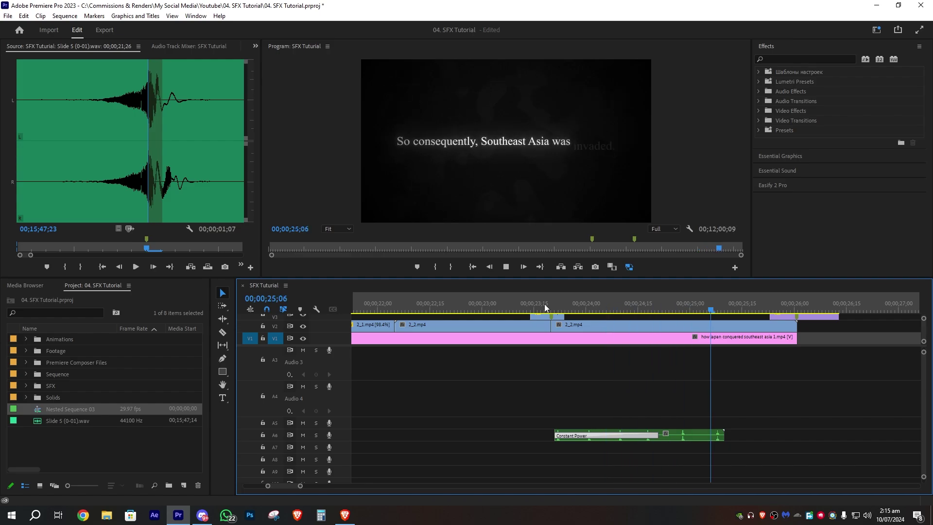
{"action": "scroll", "coordinate": [584, 377], "scroll_direction": "down", "scroll_amount": 2}
{"action": "key", "text": "space"}
Play back the end of the JAPAN scene around 00;00;16;23 and delete the riser on Audio 3
{"action": "scroll", "coordinate": [585, 376], "scroll_direction": "down", "scroll_amount": 3}
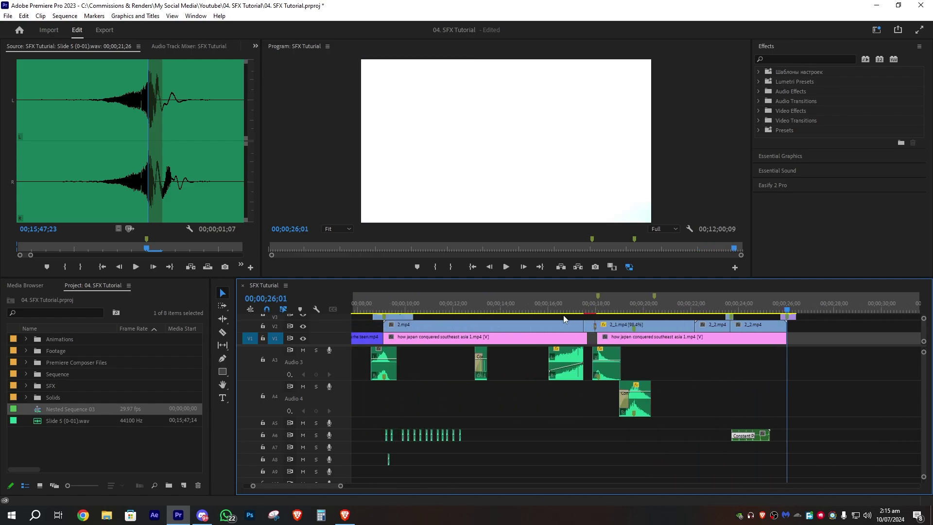
{"action": "scroll", "coordinate": [553, 359], "scroll_direction": "up", "scroll_amount": 3}
{"action": "scroll", "coordinate": [611, 377], "scroll_direction": "up", "scroll_amount": 4}
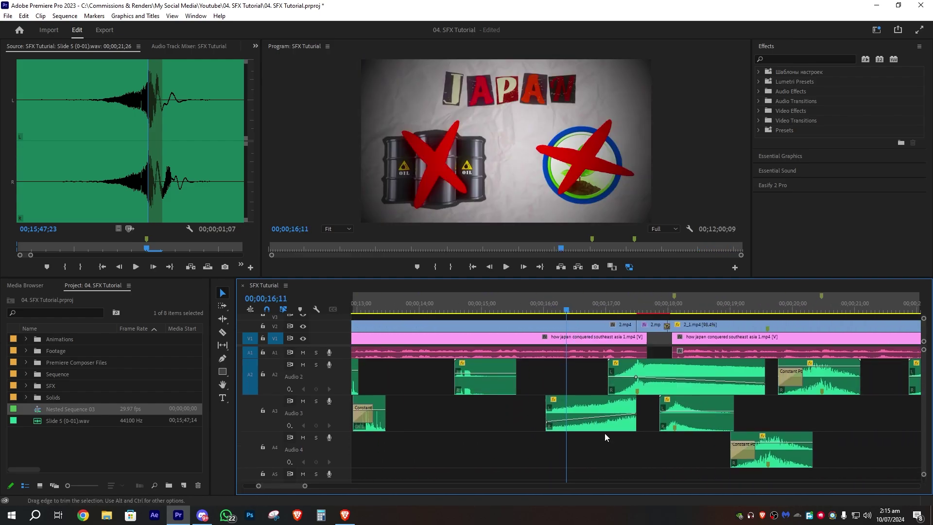
{"action": "scroll", "coordinate": [613, 424], "scroll_direction": "up", "scroll_amount": 1}
{"action": "left_click_drag", "start_coordinate": [555, 307], "coordinate": [585, 308]}
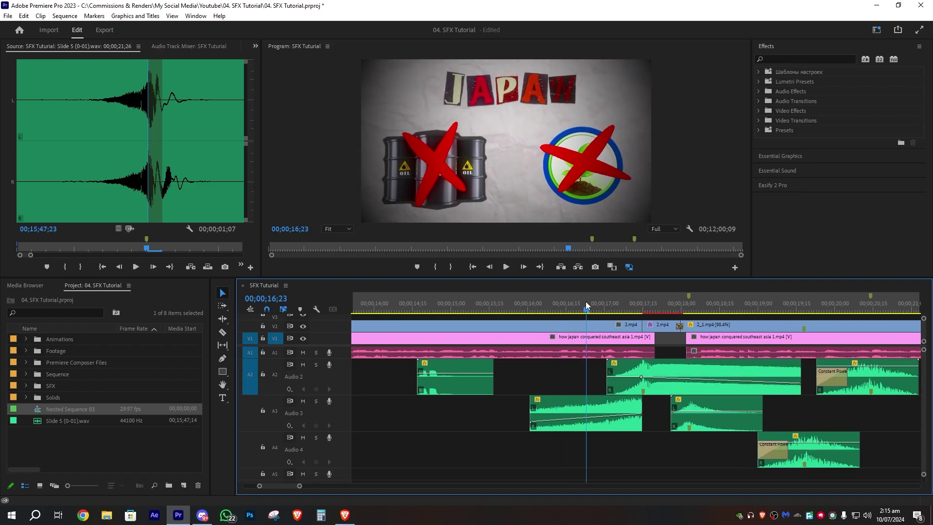
{"action": "key", "text": "space"}
{"action": "left_click", "coordinate": [584, 419]}
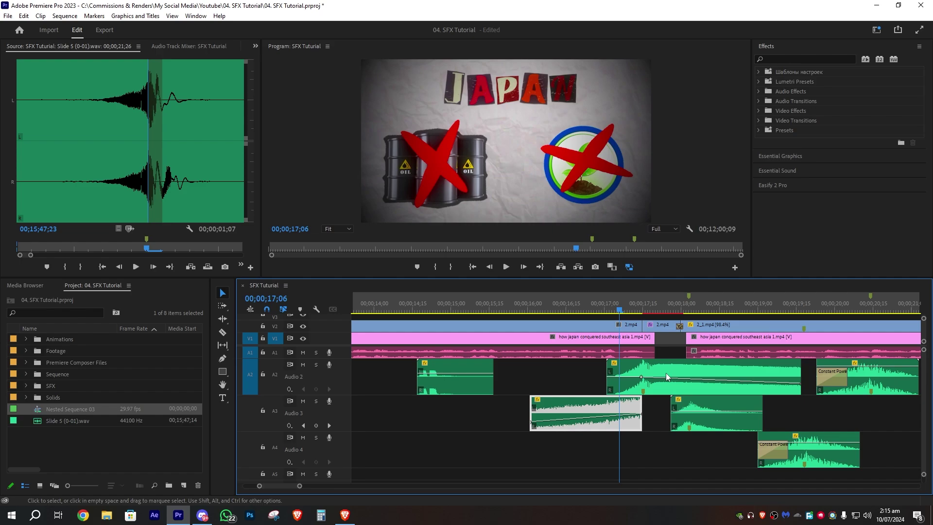
{"action": "key", "text": "Delete"}
Add an Epic Approach sound from Premiere Composer's "approach" results on Audio 3, ending at the JAPAN scene's closing cut, and play it back
{"action": "left_click", "coordinate": [189, 46]}
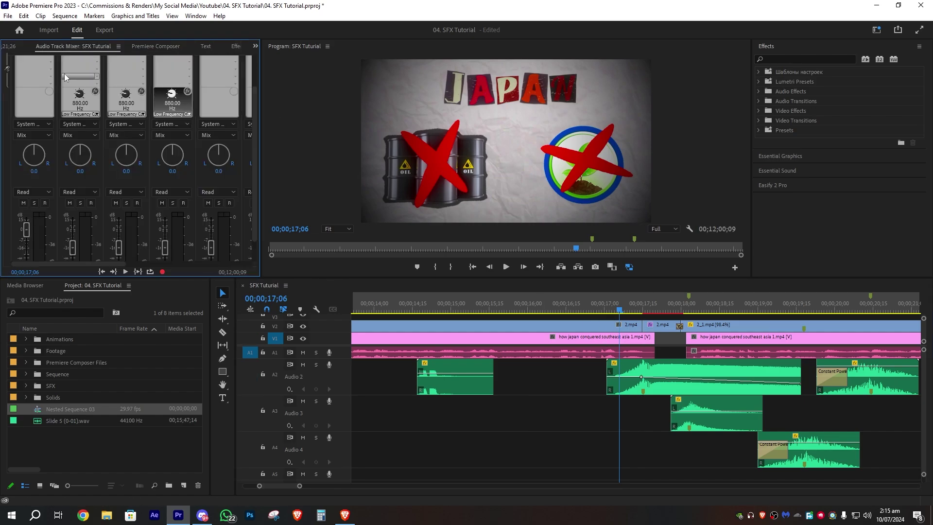
{"action": "left_click", "coordinate": [155, 46]}
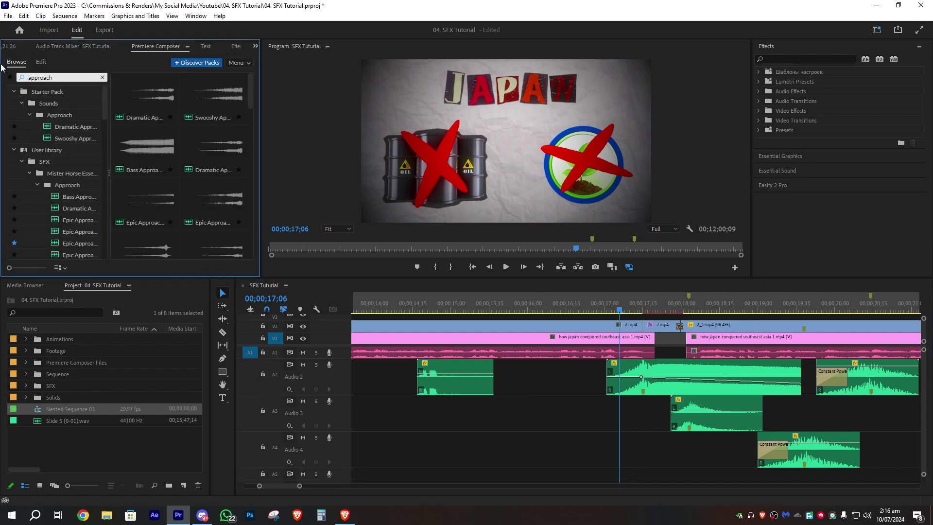
{"action": "left_click", "coordinate": [196, 92]}
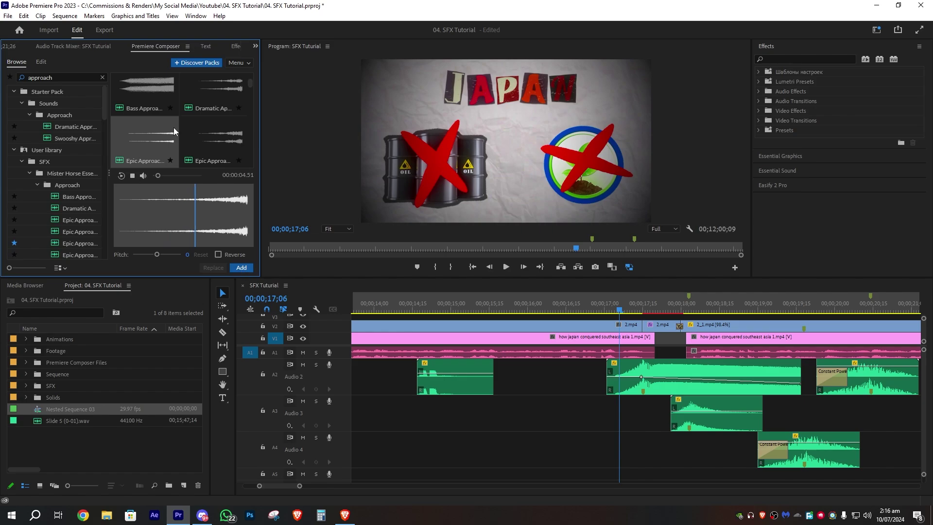
{"action": "left_click", "coordinate": [241, 268]}
{"action": "key", "text": "minus"}
{"action": "left_click", "coordinate": [584, 302]}
{"action": "key", "text": "space"}
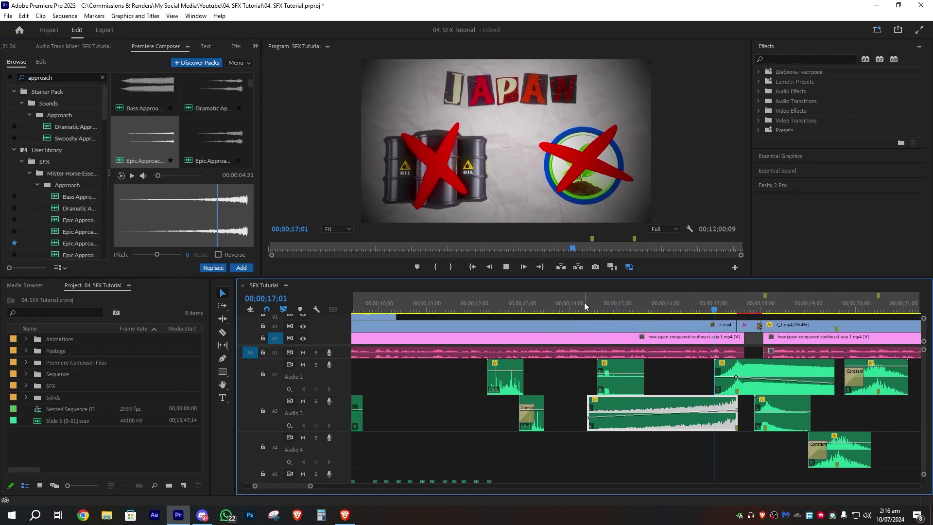
Finish playing back the JAPAN scene's closing transition, set the playhead to the eagle image's start at 00;00;17;15 and save the project
{"action": "key", "text": "space"}
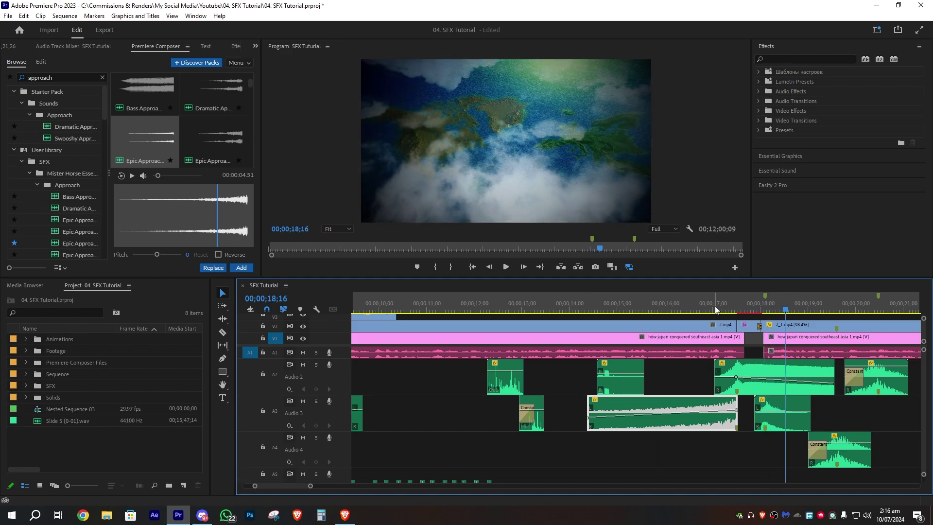
{"action": "left_click", "coordinate": [736, 305]}
{"action": "key", "text": "ctrl+s"}
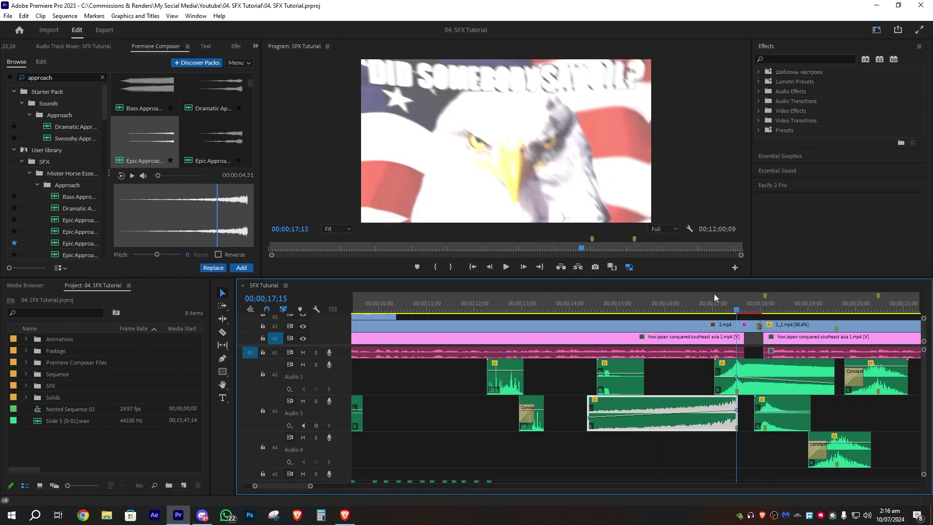
Add the Vine boom sound from Premiere Composer on Audio 5, starting just before the eagle image, play it back and save the project
{"action": "double_click", "coordinate": [71, 80]}
{"action": "type", "text": "vine boom"}
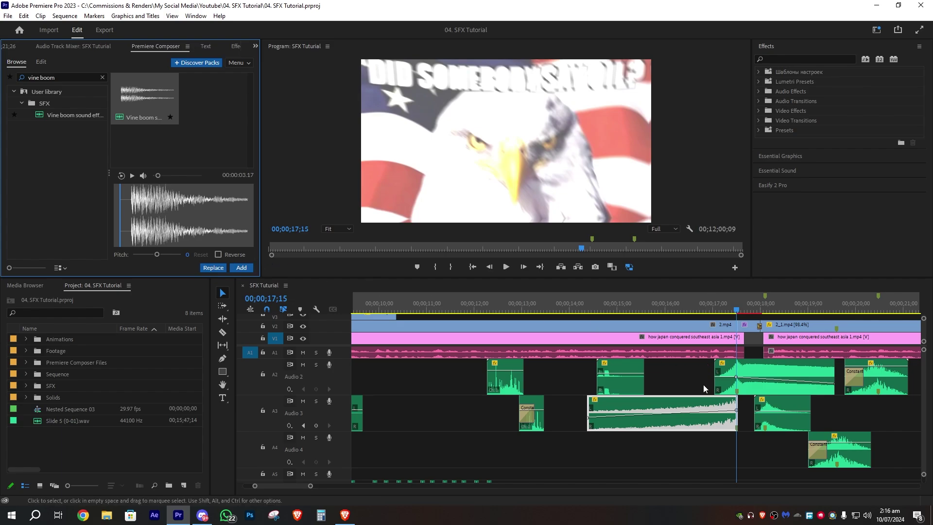
{"action": "left_click", "coordinate": [241, 267]}
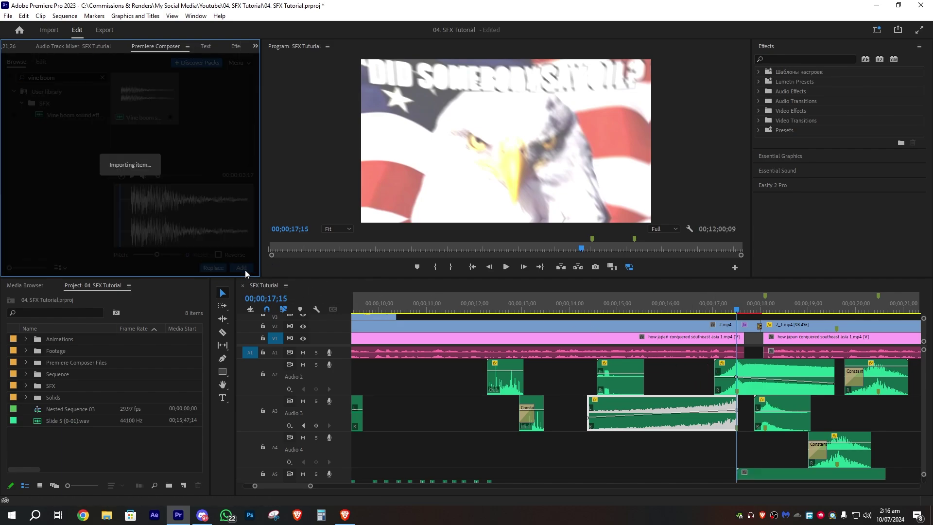
{"action": "key", "text": "space"}
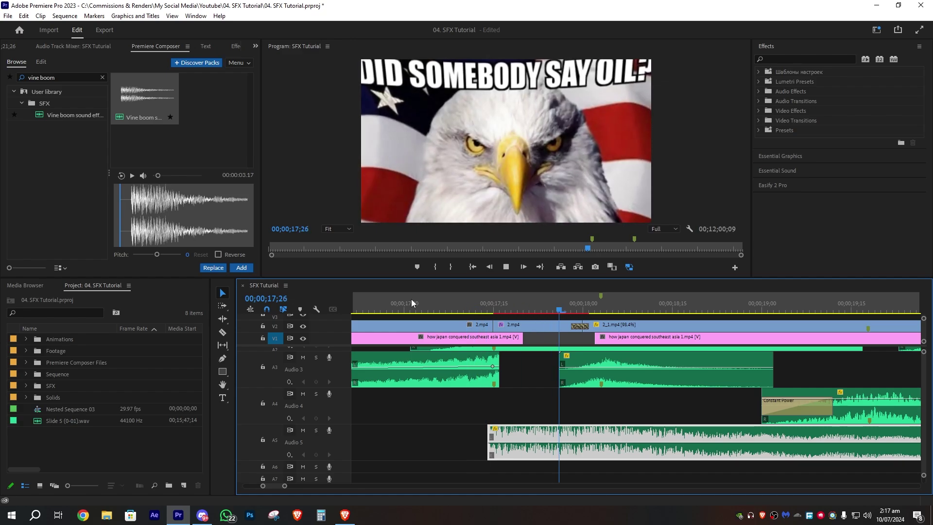
{"action": "key", "text": "ctrl+s"}
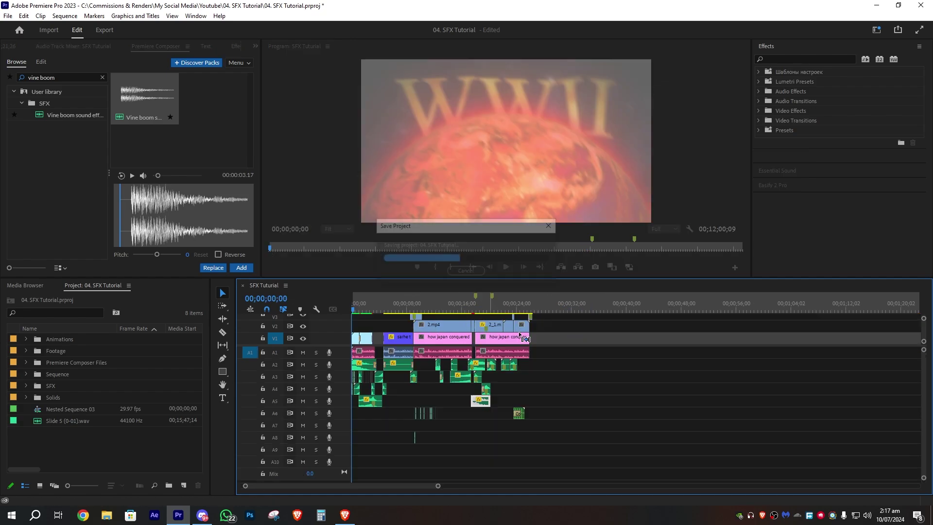
Play back the whole sequence from the start and select the group of short text sounds on Audio 6 for review
{"action": "key", "text": "space"}
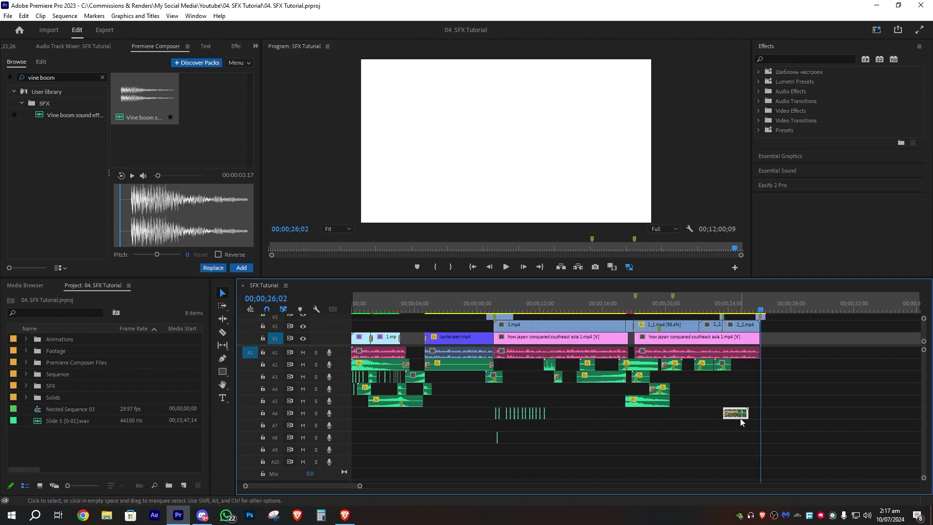
{"action": "left_click_drag", "start_coordinate": [566, 414], "coordinate": [442, 411]}
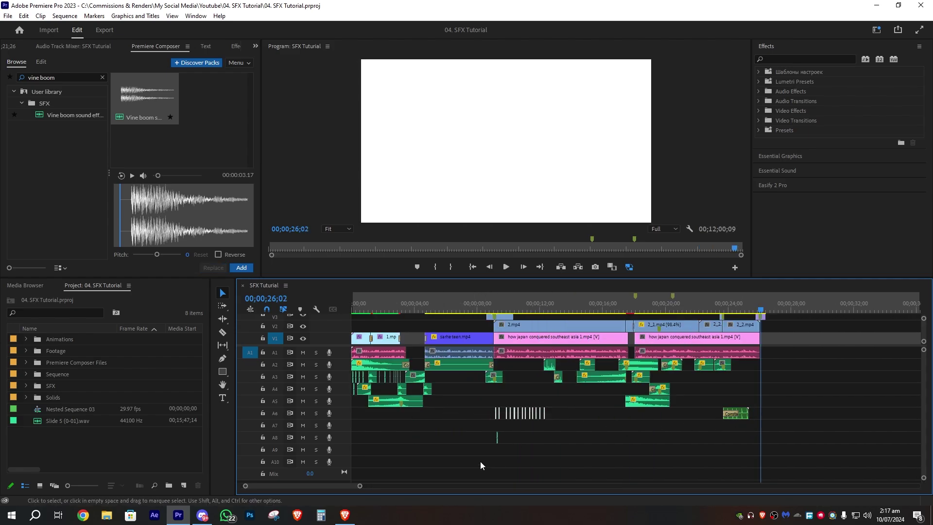
{"action": "key", "text": "minus"}
{"action": "key", "text": "space"}
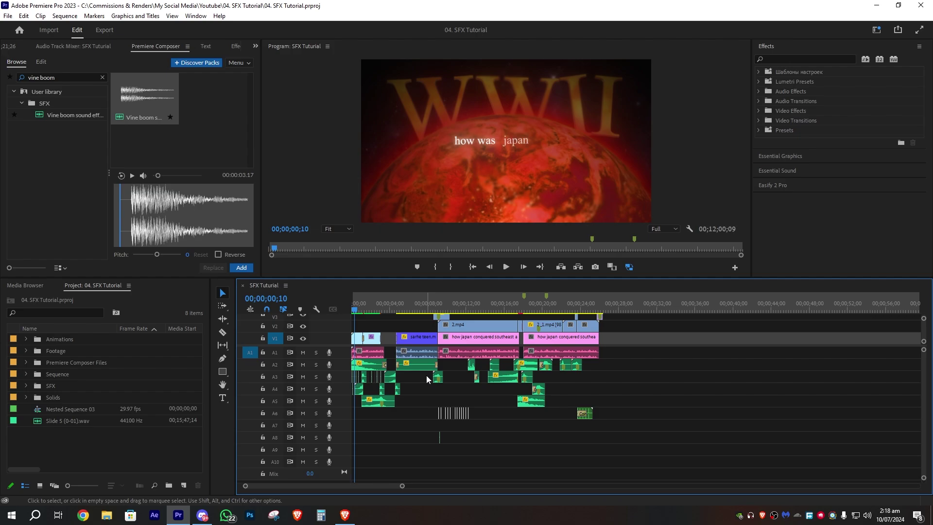
{"action": "key", "text": "Home"}
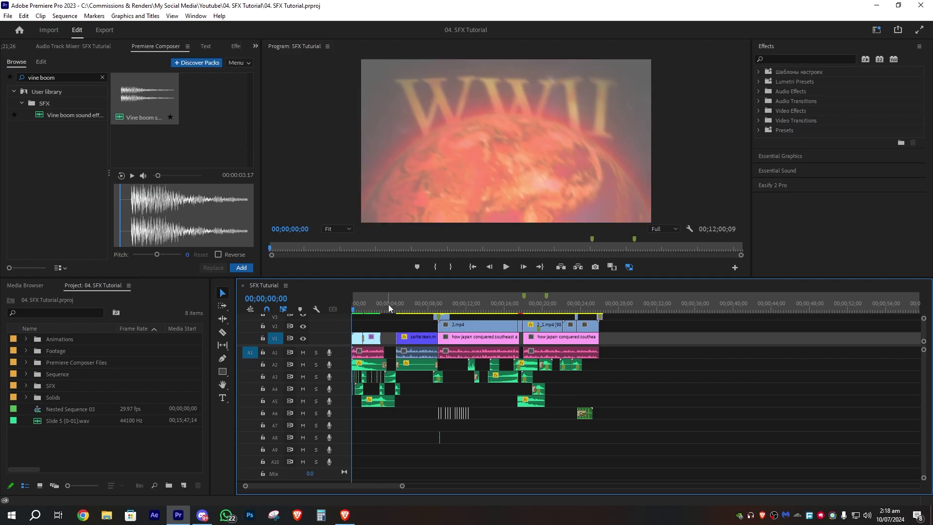